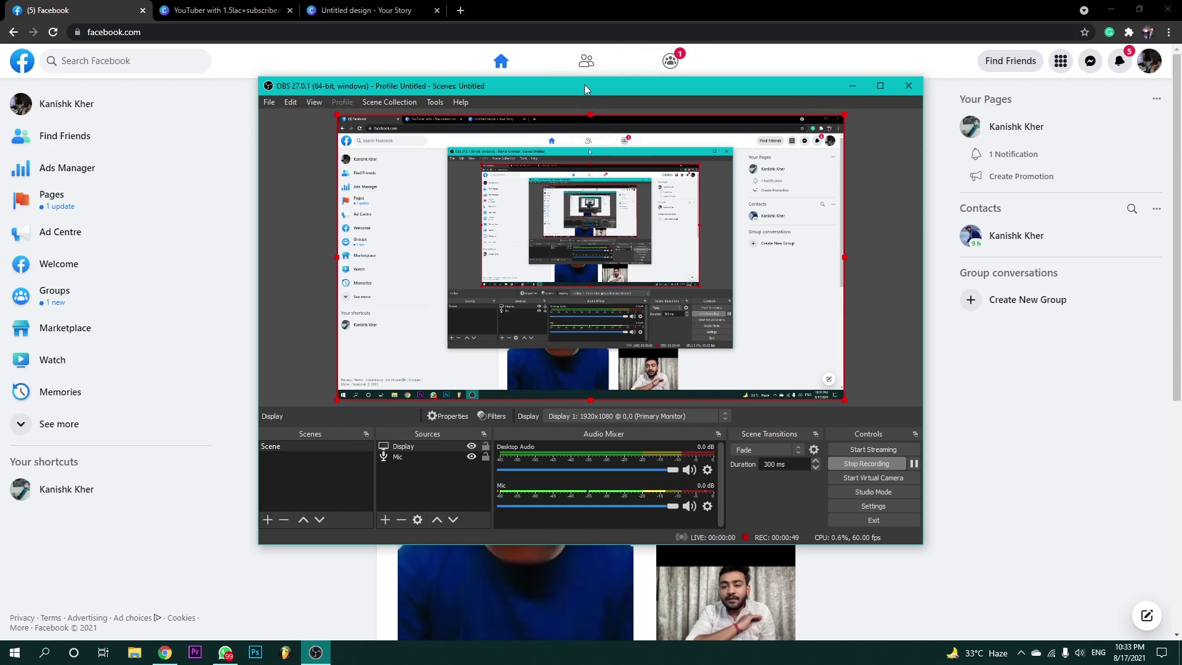
Move the OBS window aside and minimize it to uncover the Facebook home feed.
left_click_drag(585, 85, 608, 134)
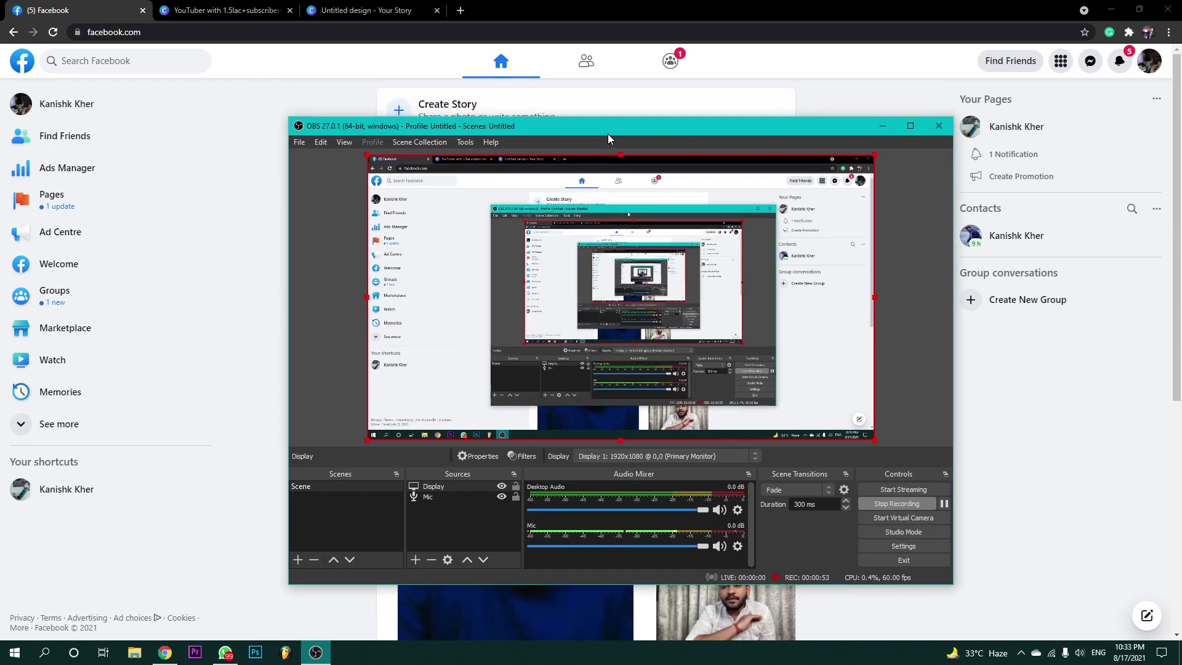
left_click_drag(608, 134, 567, 155)
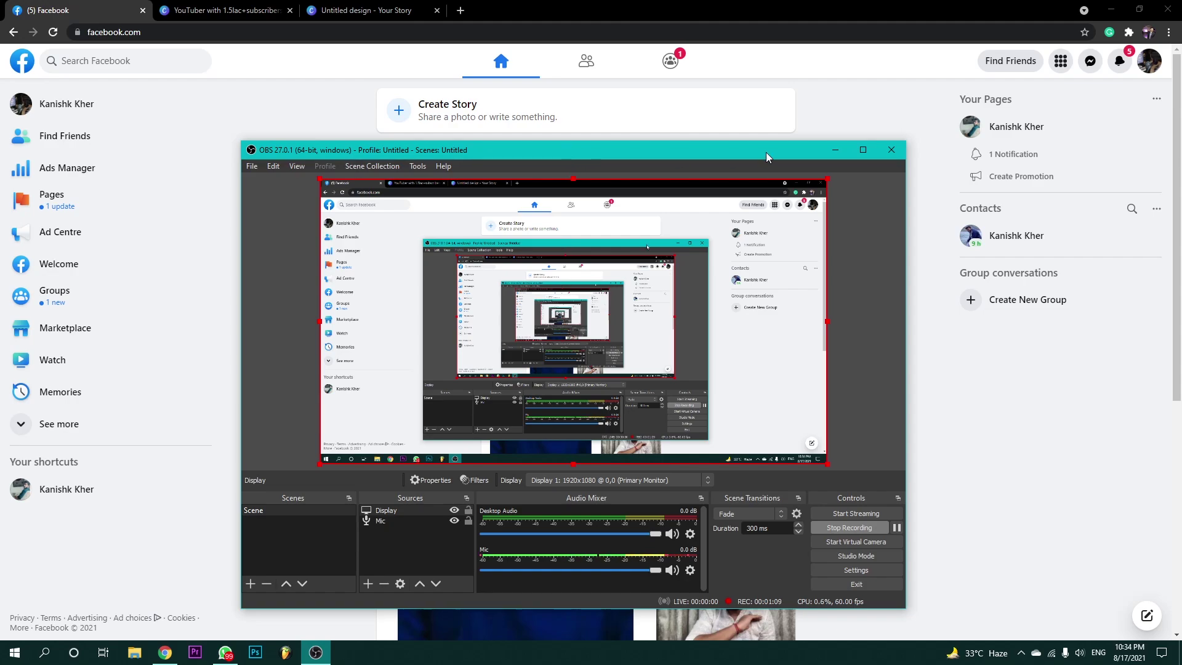
left_click(836, 149)
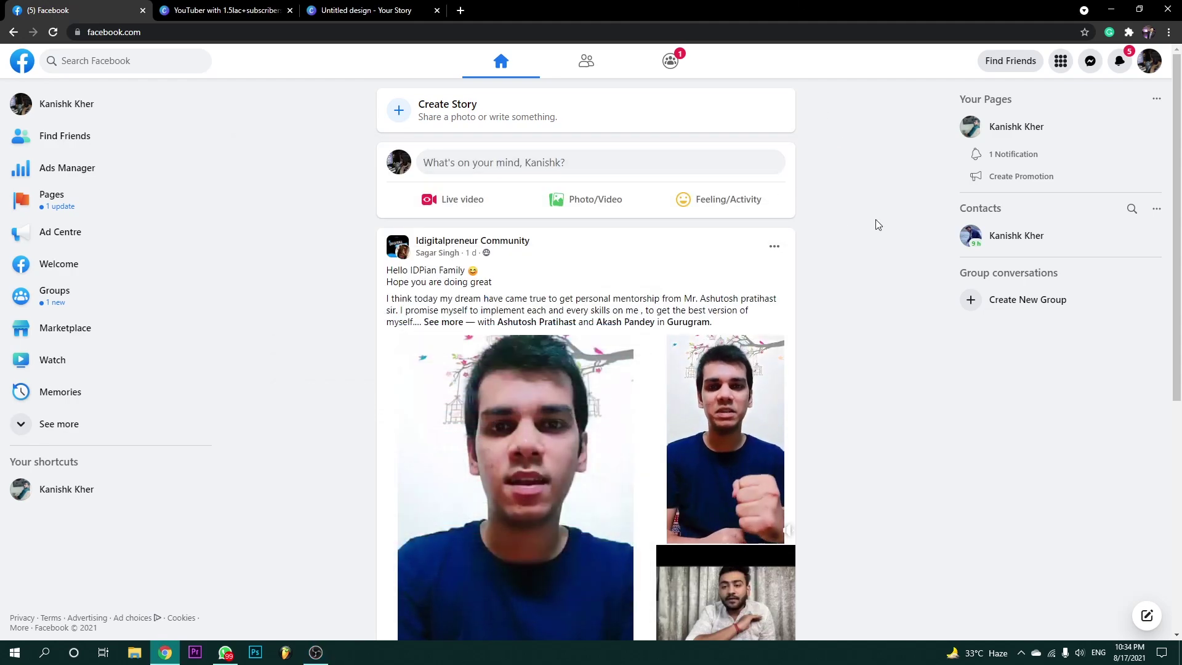
Open your own Facebook profile, look through its intro and posts, and dismiss the COVID-19 vaccine frame suggestion.
left_click(1151, 64)
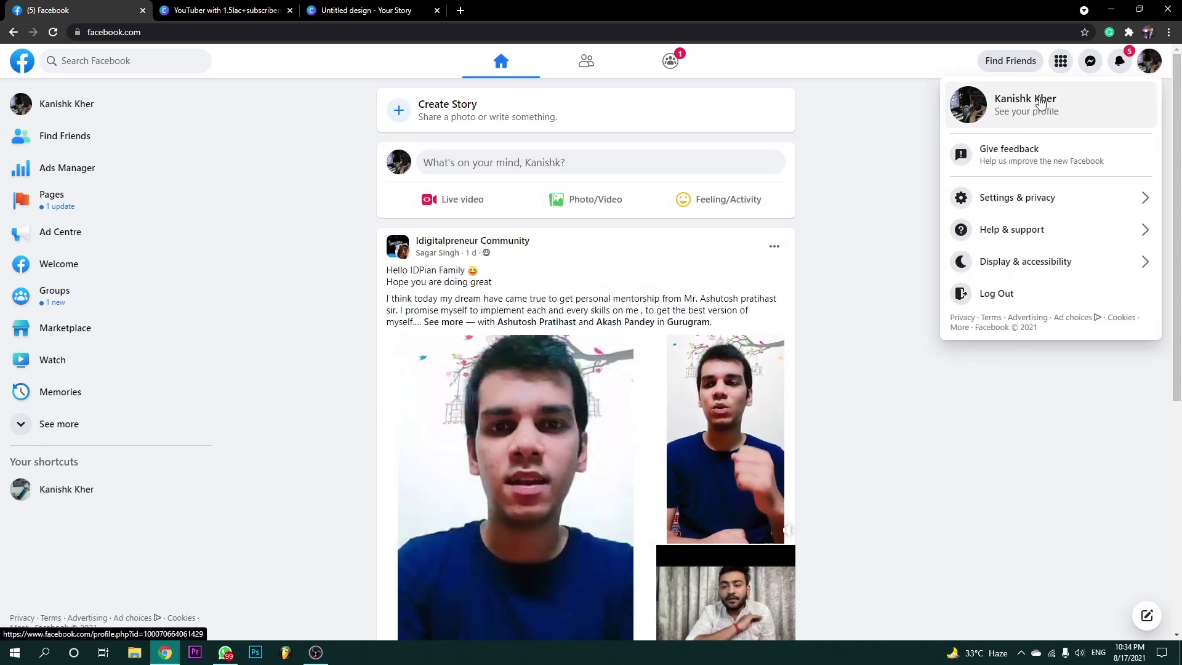
left_click(872, 127)
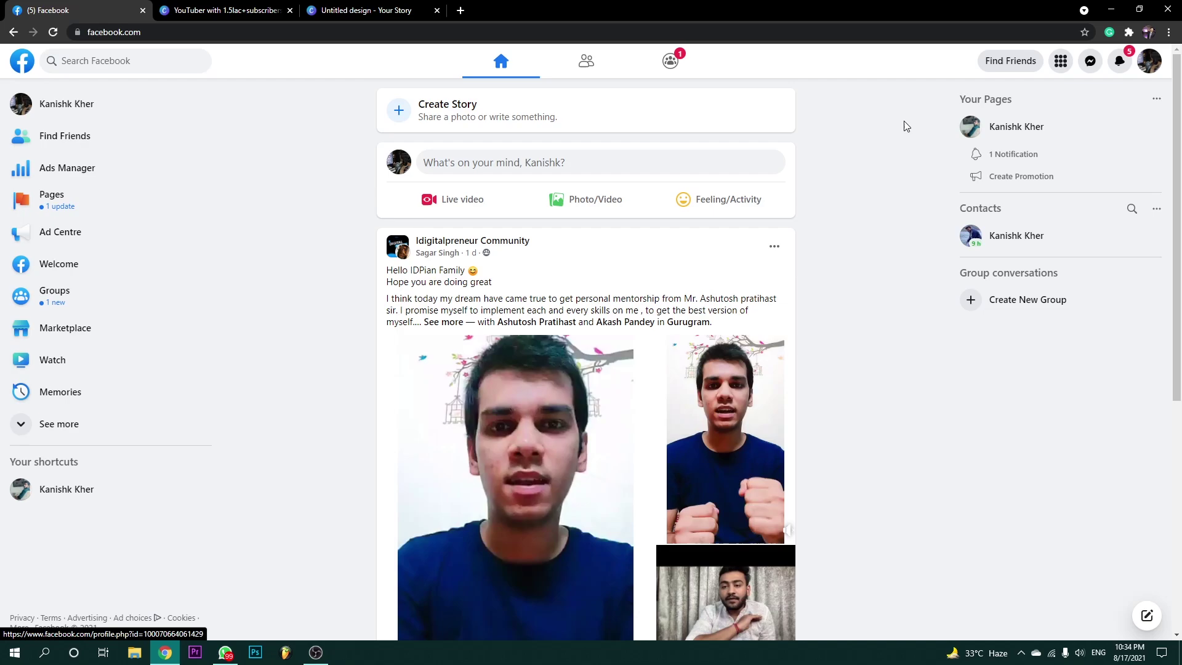
left_click(1150, 61)
left_click(1004, 115)
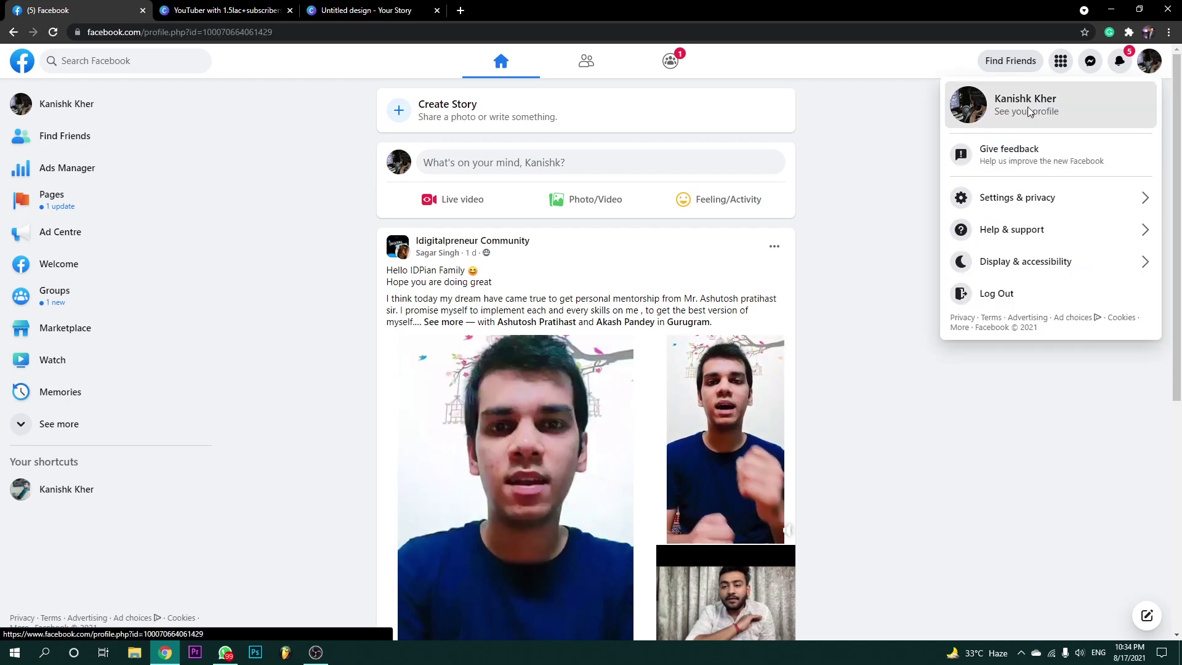
scroll(675, 263, "down", 5)
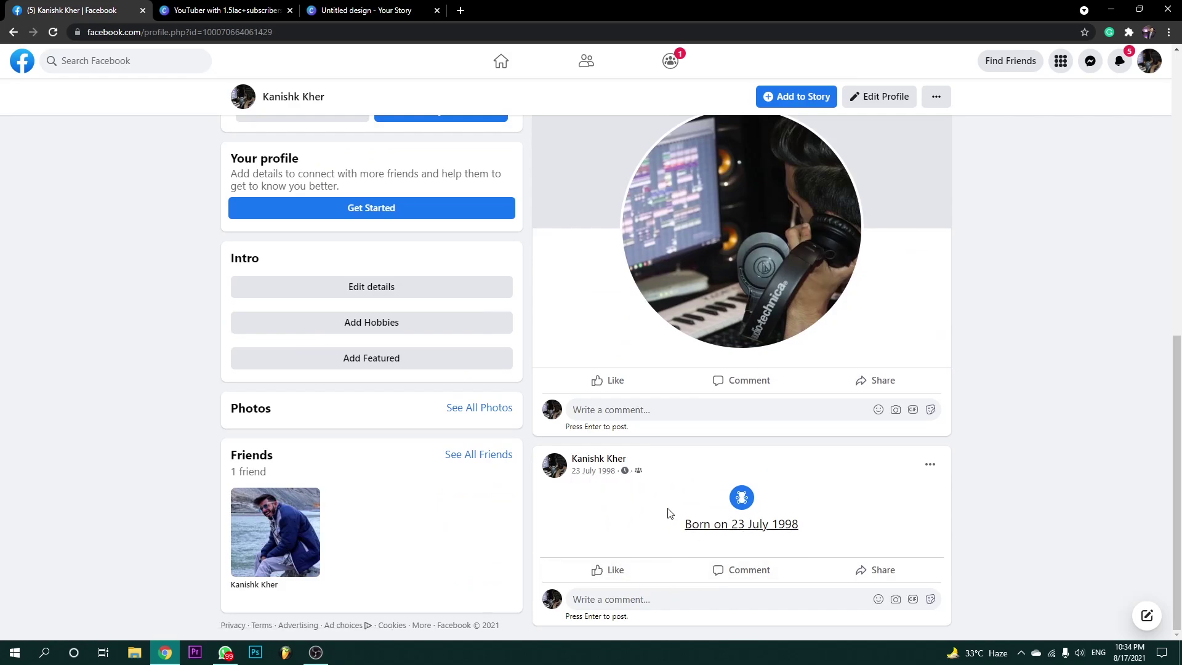
scroll(667, 515, "up", 6)
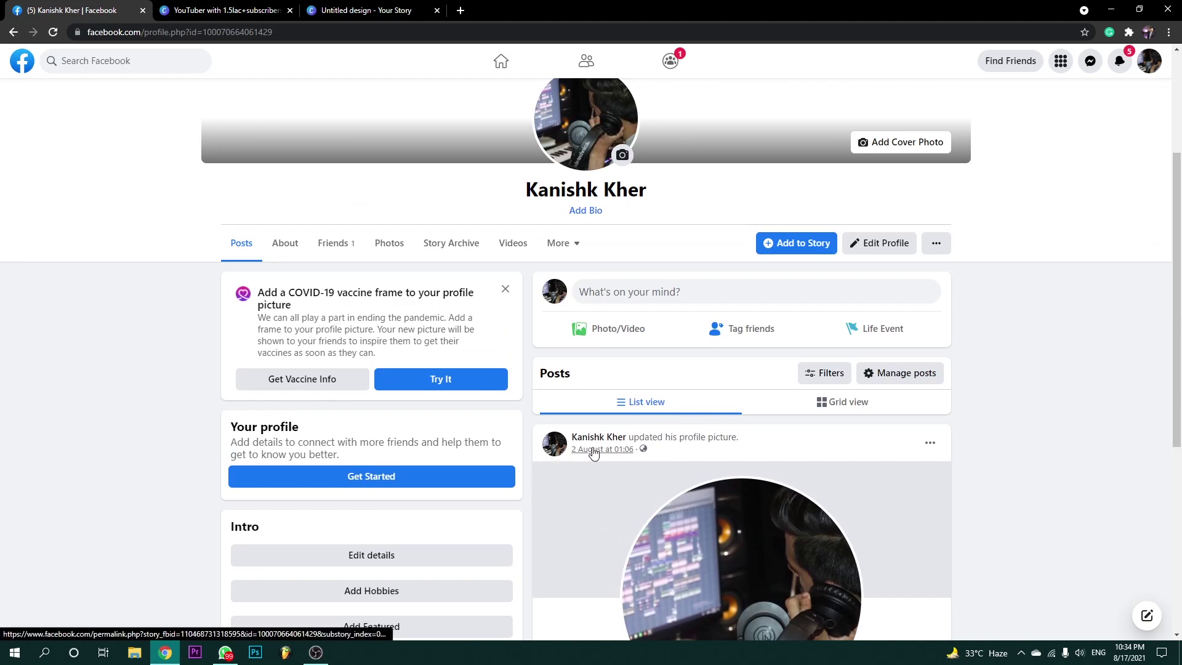
left_click(505, 289)
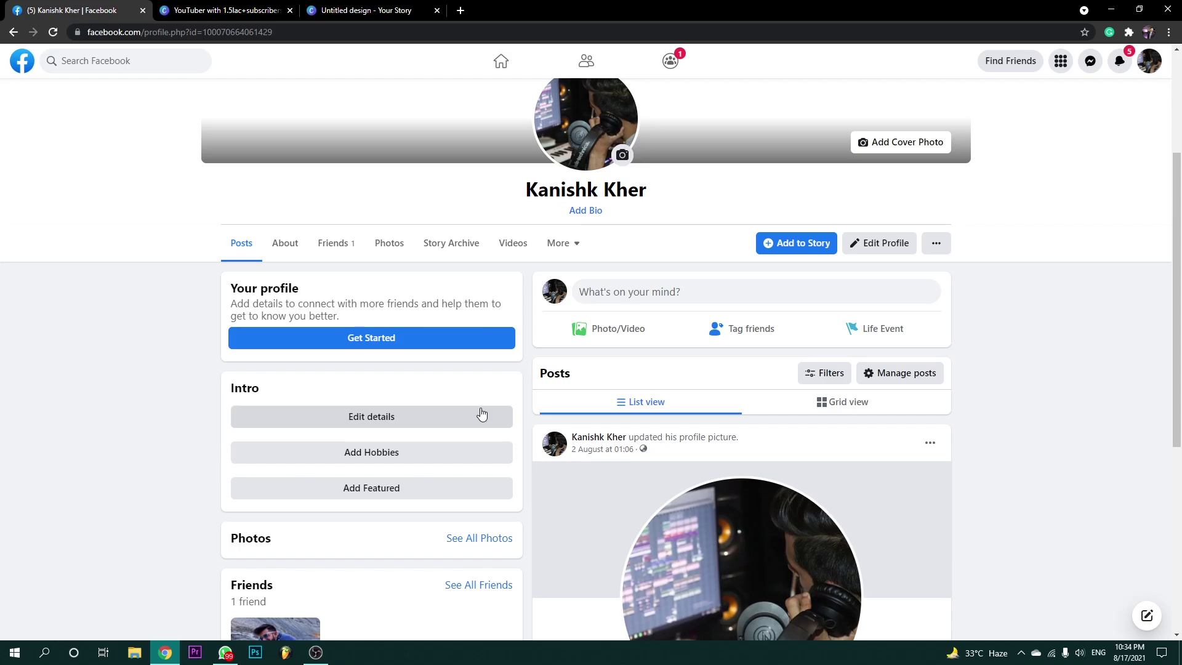
scroll(529, 214, "up", 3)
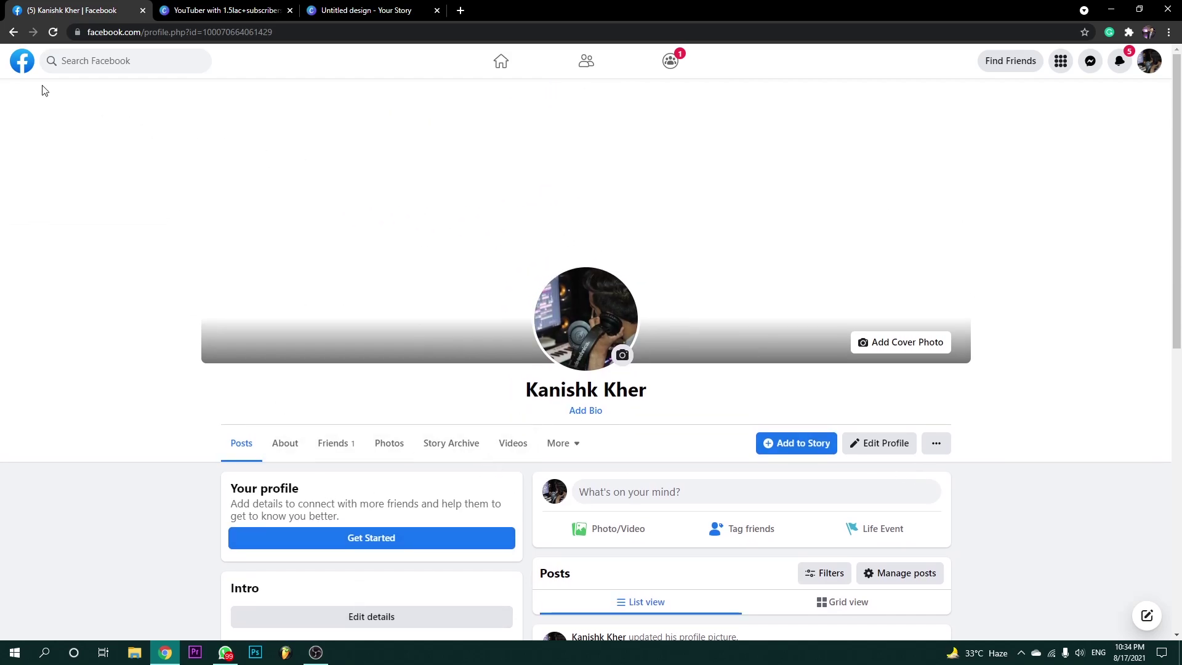
Return to the Facebook home page and look through the news feed.
left_click(23, 64)
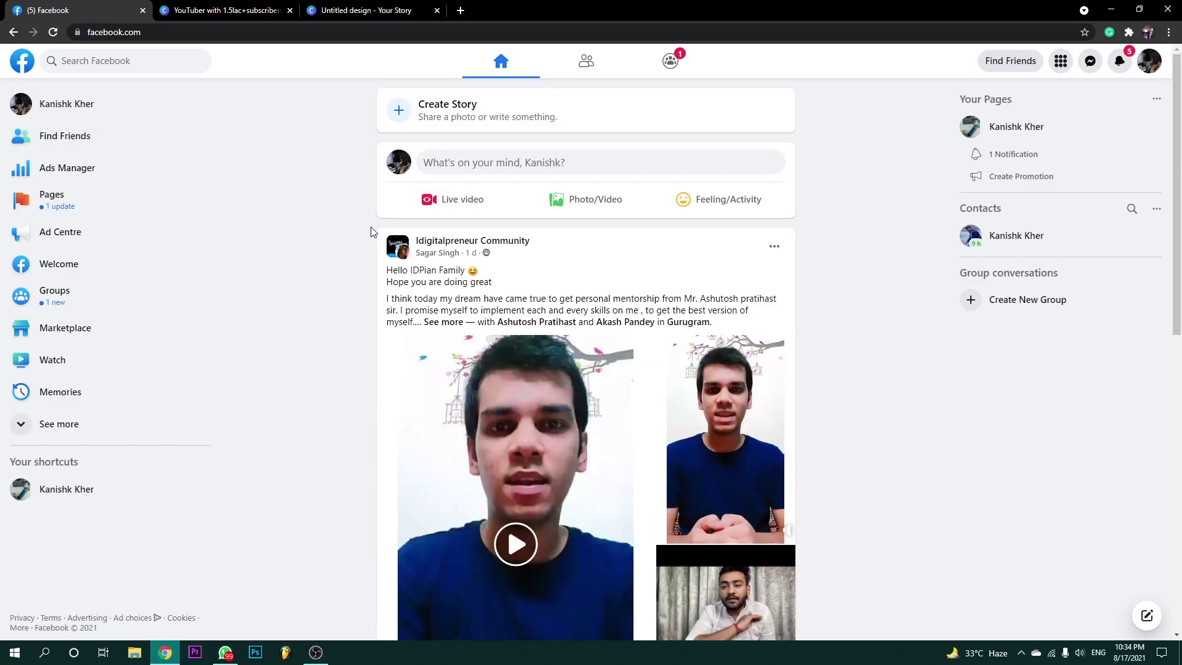
scroll(636, 262, "down", 6)
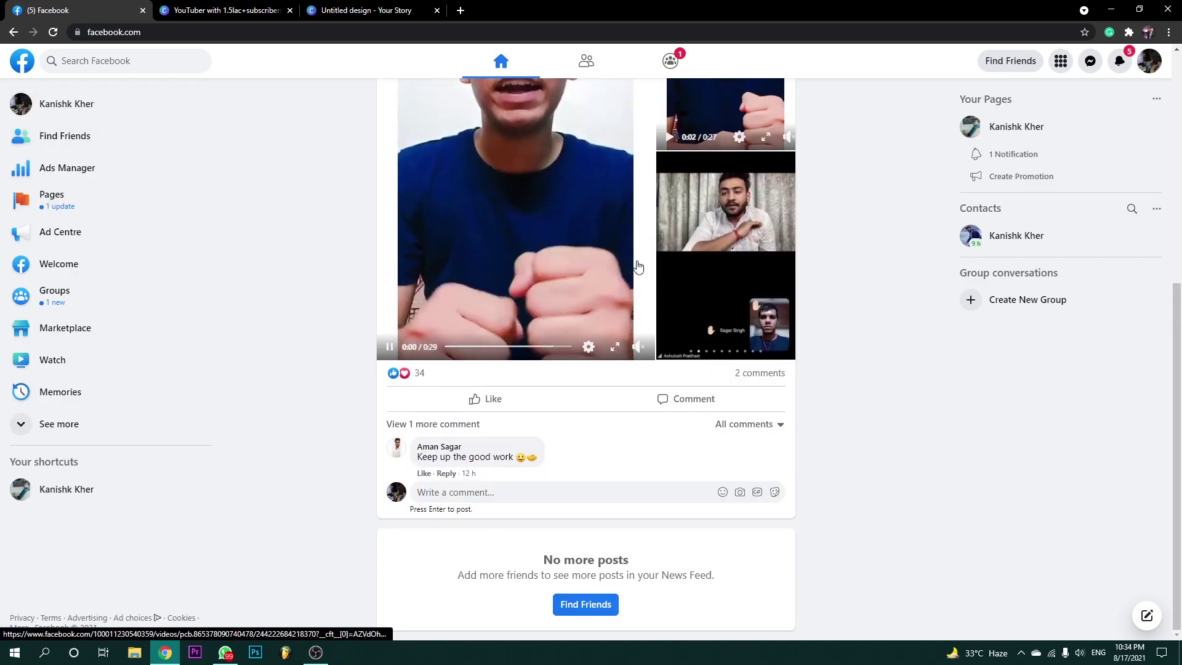
scroll(637, 264, "up", 6)
scroll(638, 266, "down", 6)
scroll(637, 266, "up", 6)
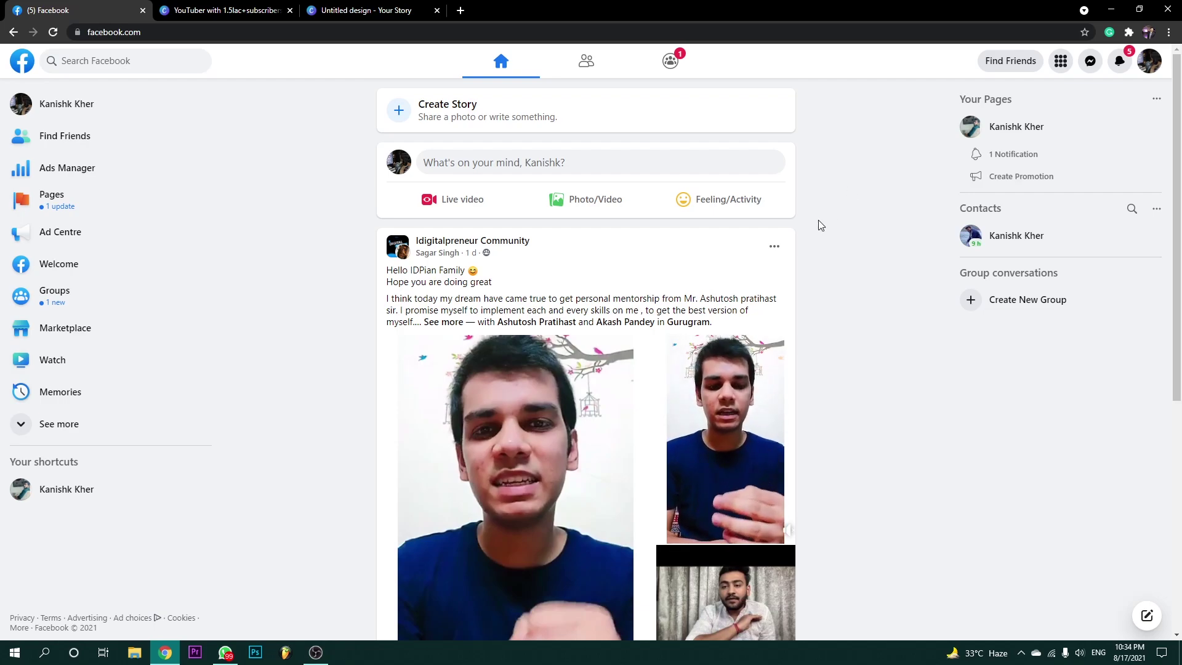
left_click(1160, 64)
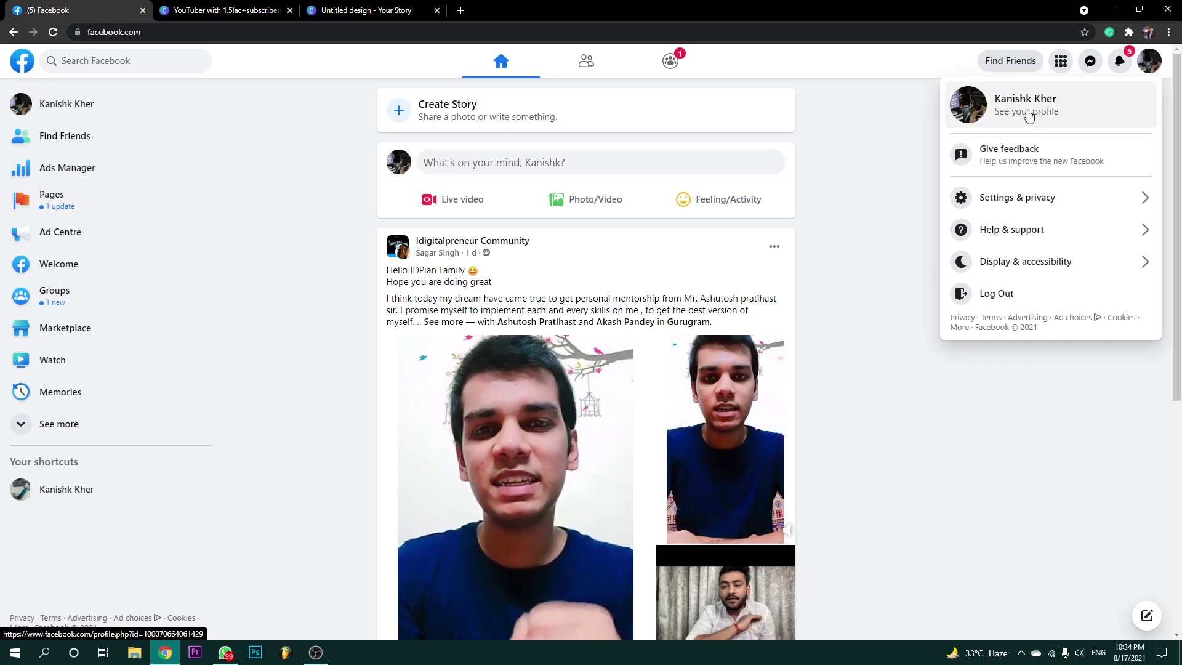
left_click(854, 183)
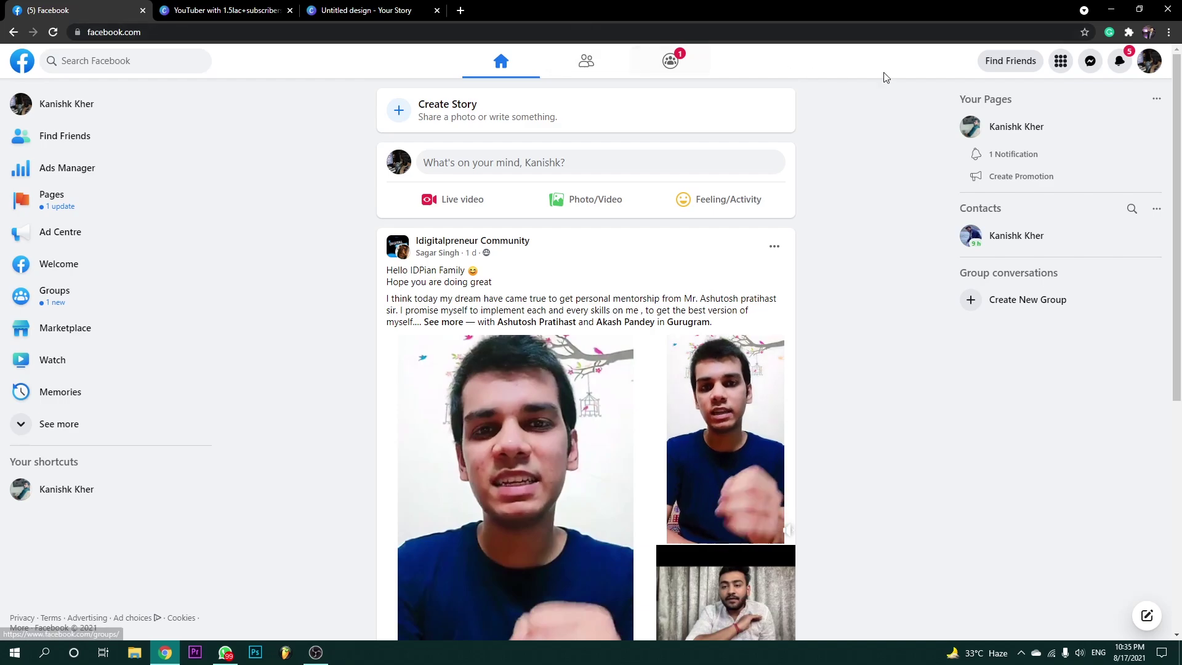
left_click(1149, 63)
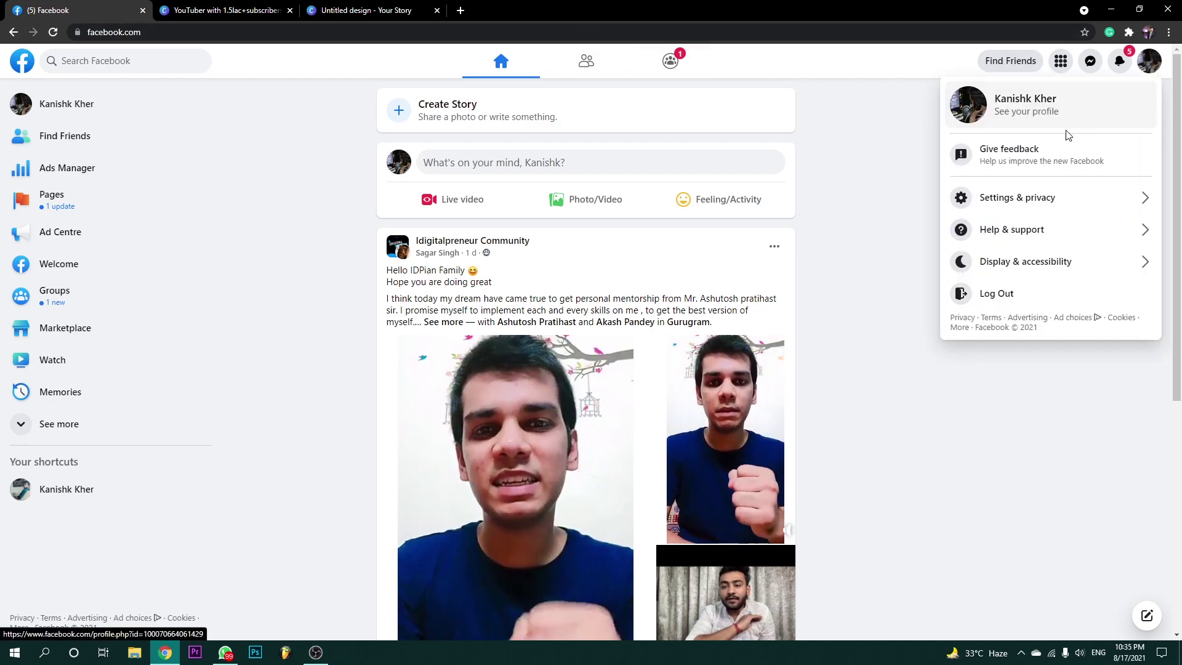
left_click(898, 135)
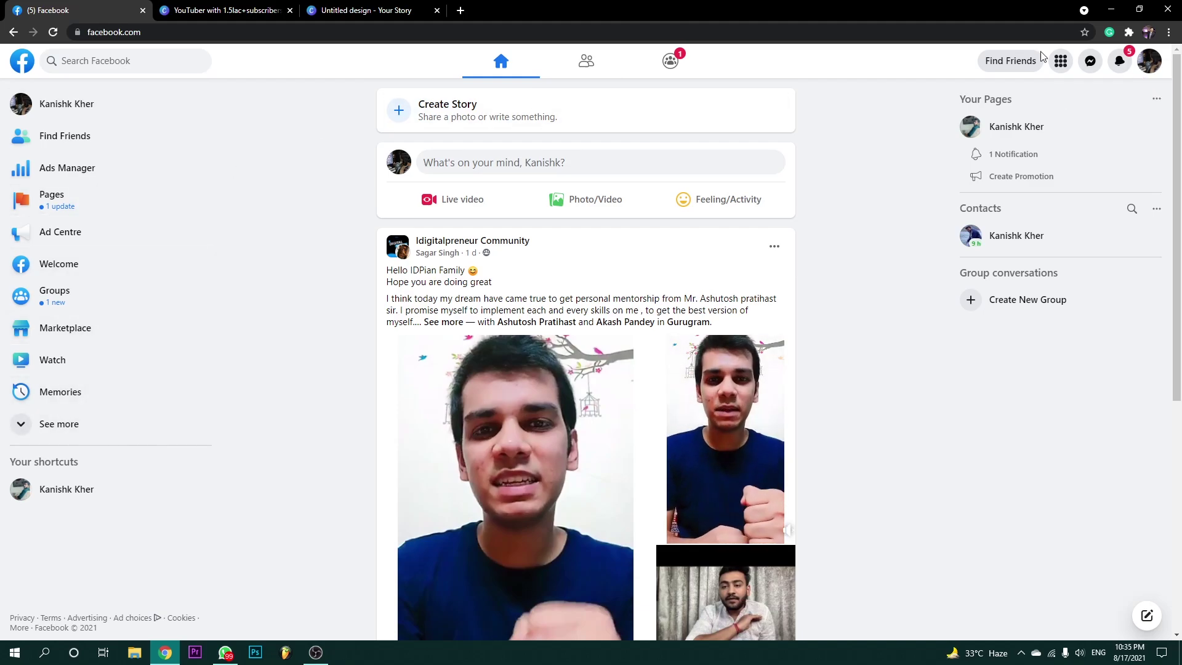
Open your personal profile again and examine its cover area, profile picture and posts.
left_click(1149, 61)
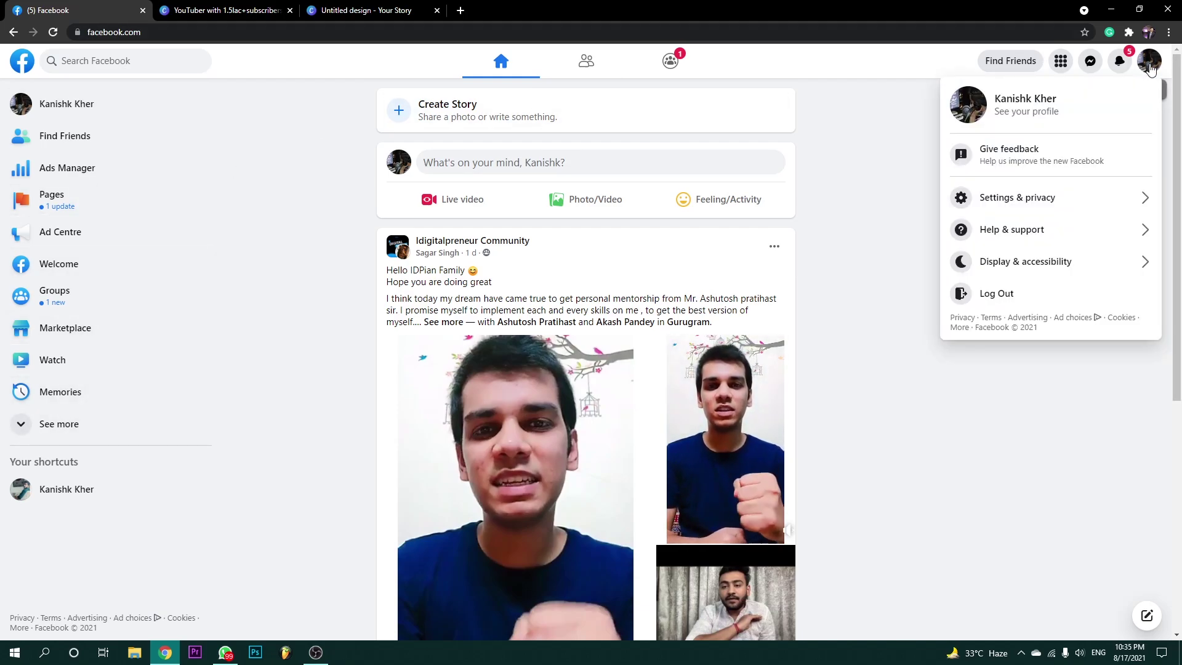
left_click(1038, 114)
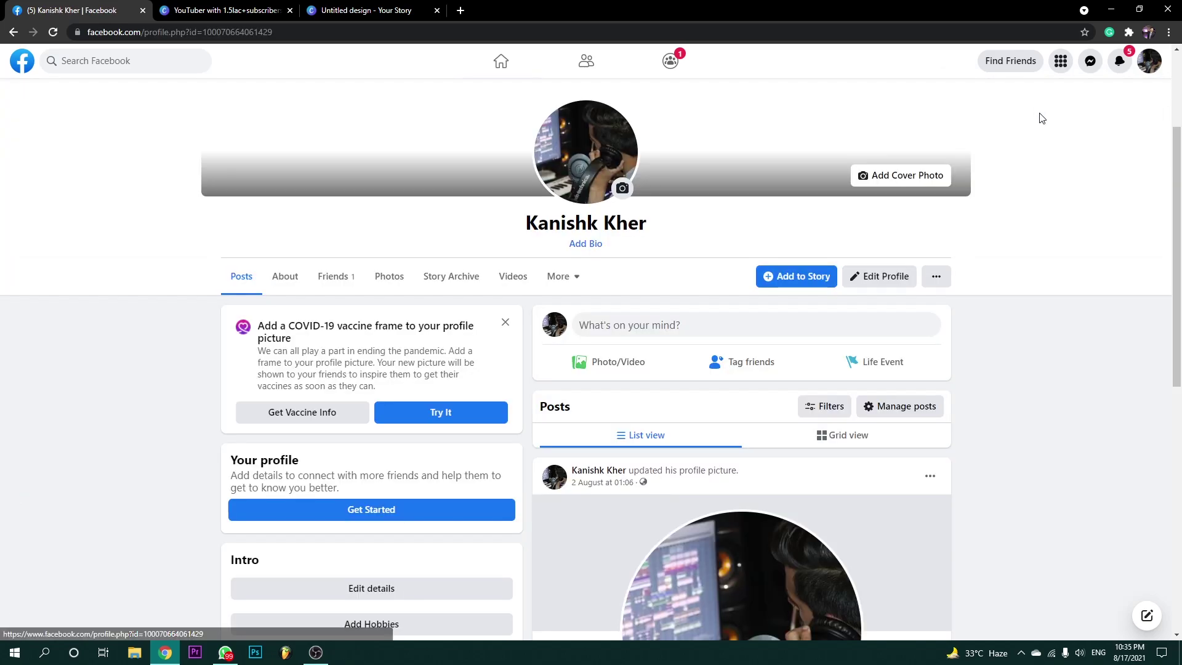
scroll(653, 218, "up", 2)
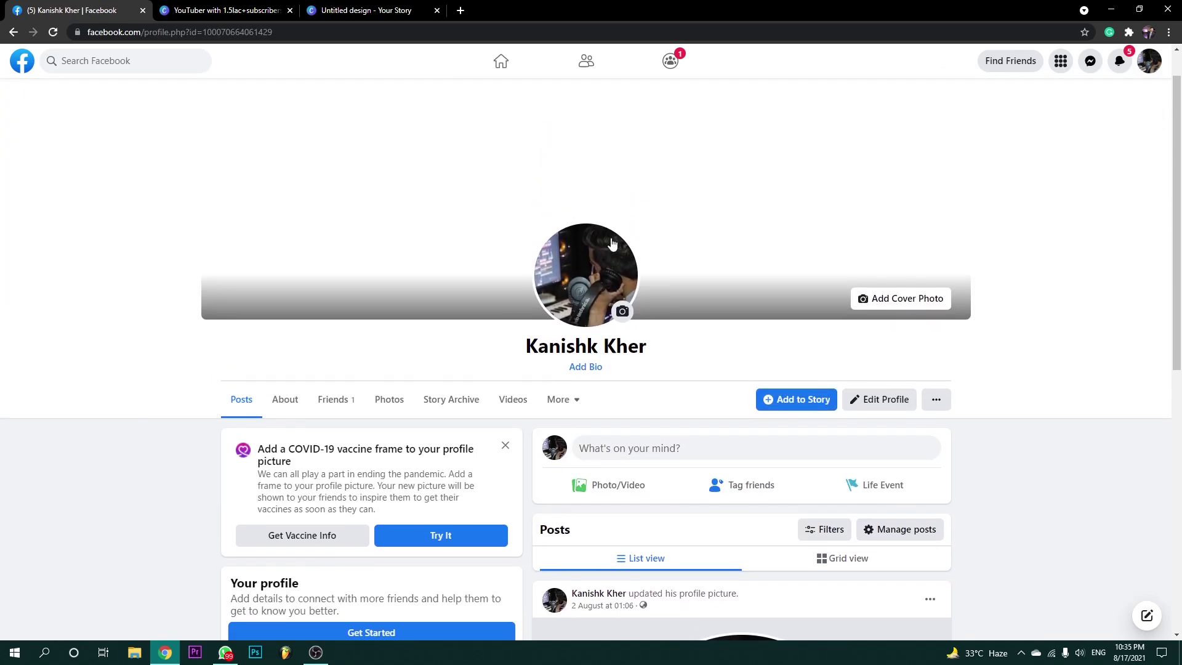
scroll(593, 271, "down", 3)
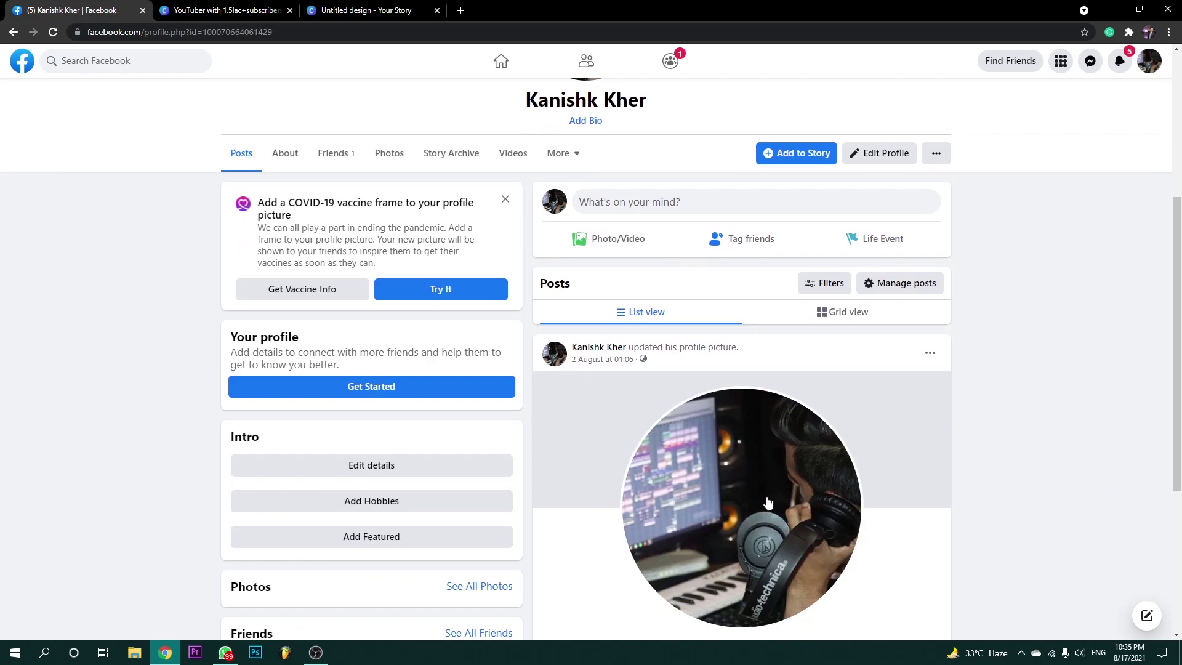
Go back to the home page and open the managed Musician page from your Pages.
left_click(18, 67)
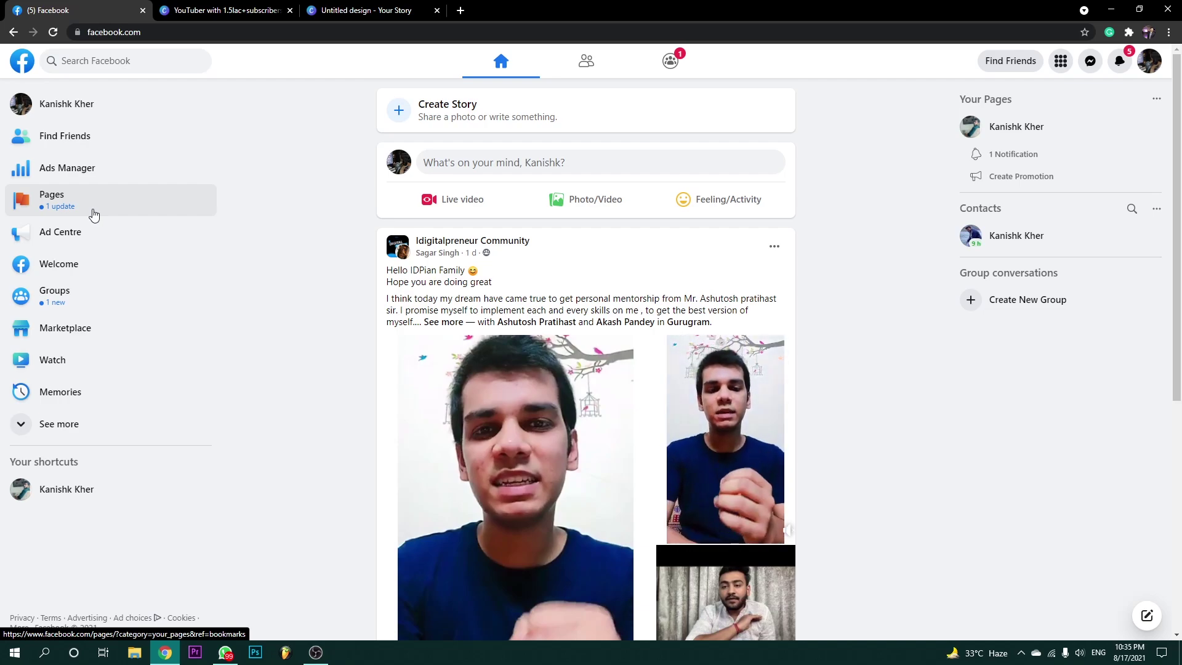
left_click(50, 206)
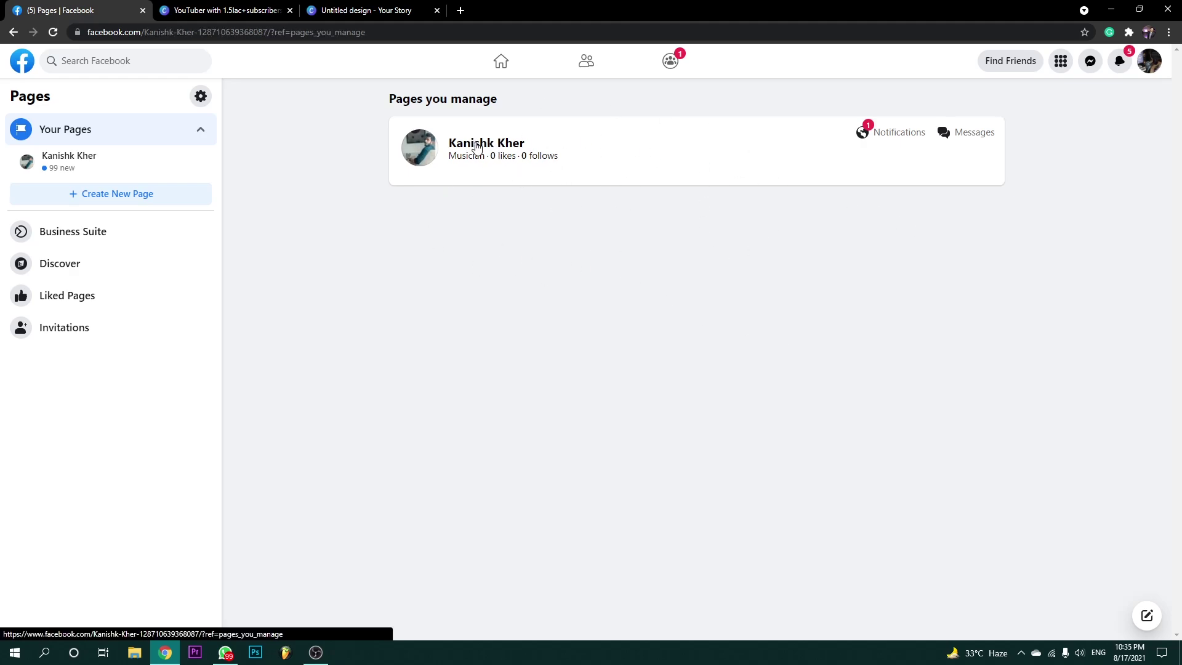
left_click(515, 145)
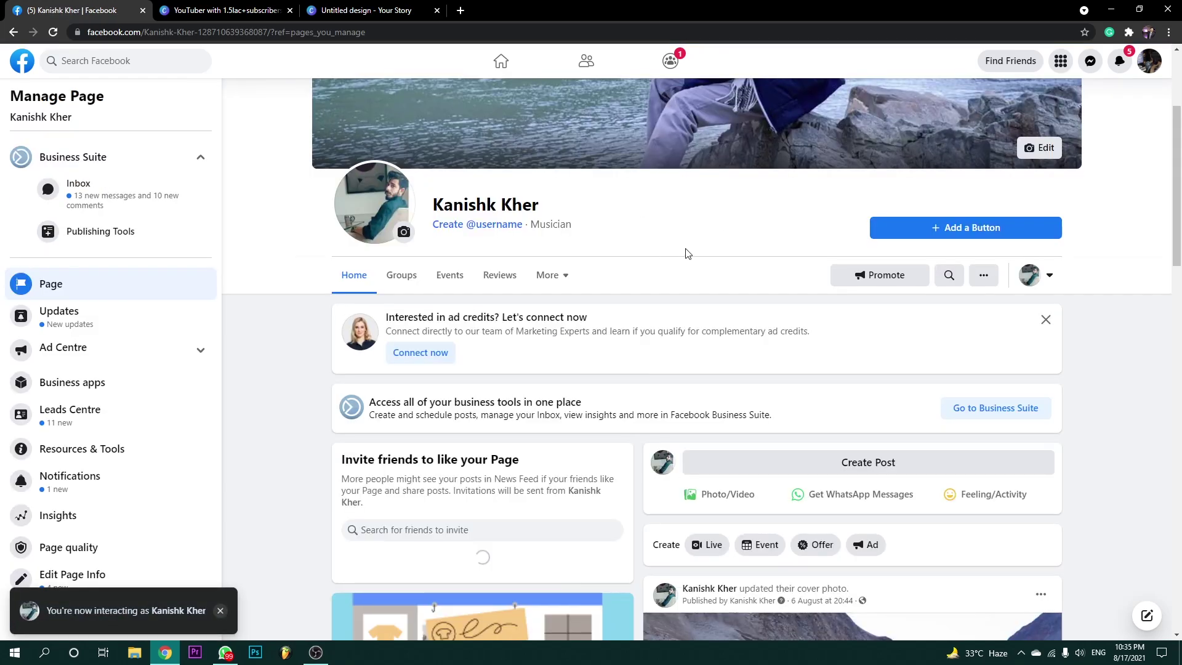
Dismiss the page interaction notice and the ad credits offer on the managed page.
scroll(683, 253, "up", 3)
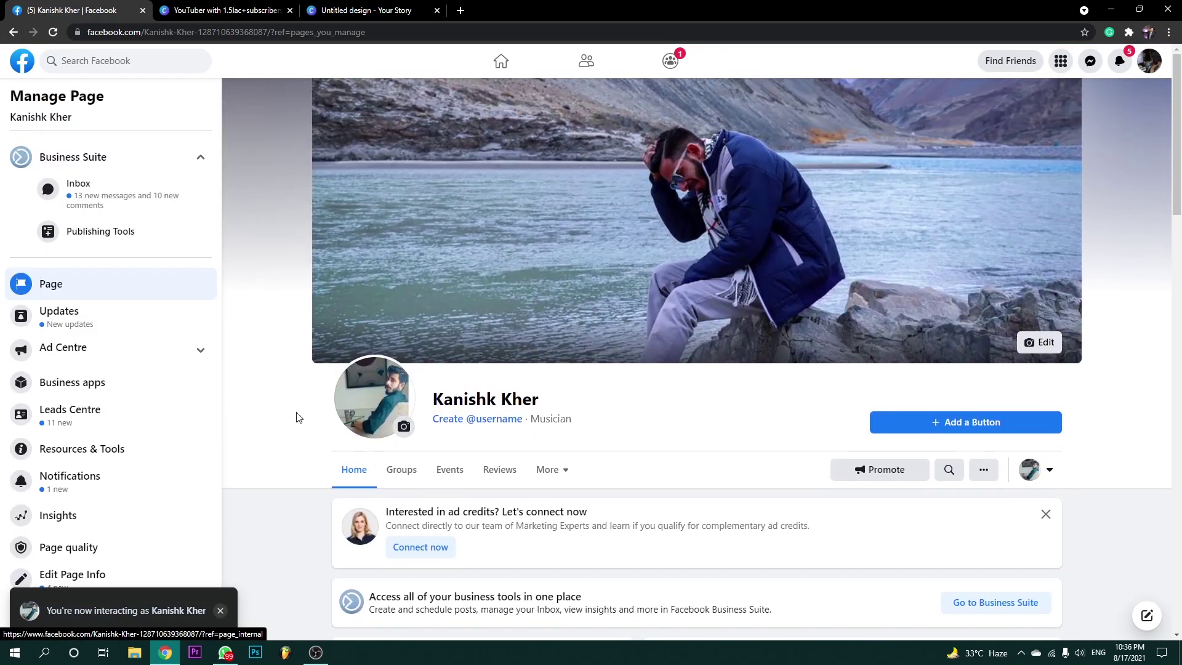
left_click(220, 610)
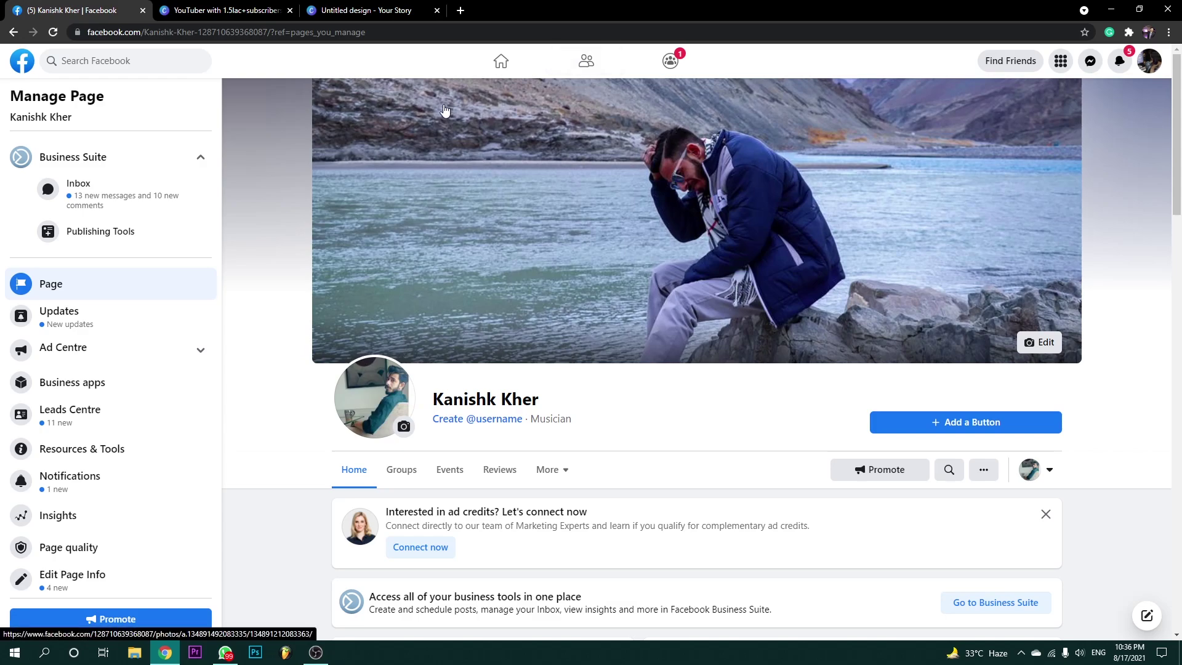
left_click(1045, 514)
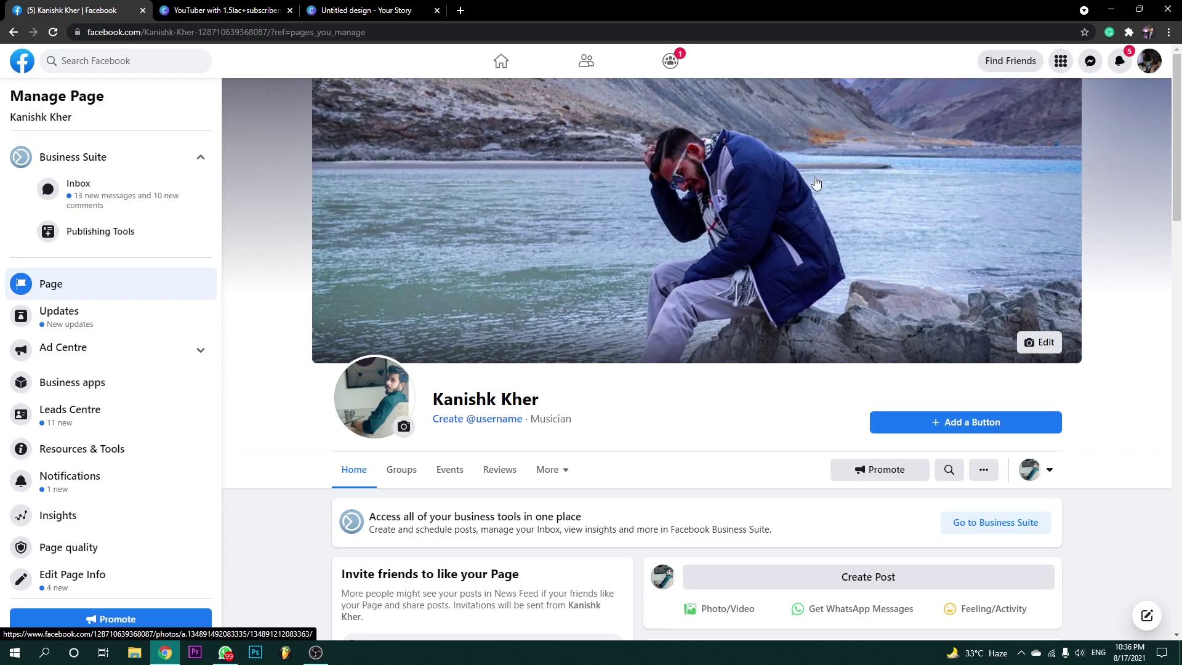
Look through the page's posts and set its Insights summary period to Last 7 days.
scroll(776, 268, "down", 4)
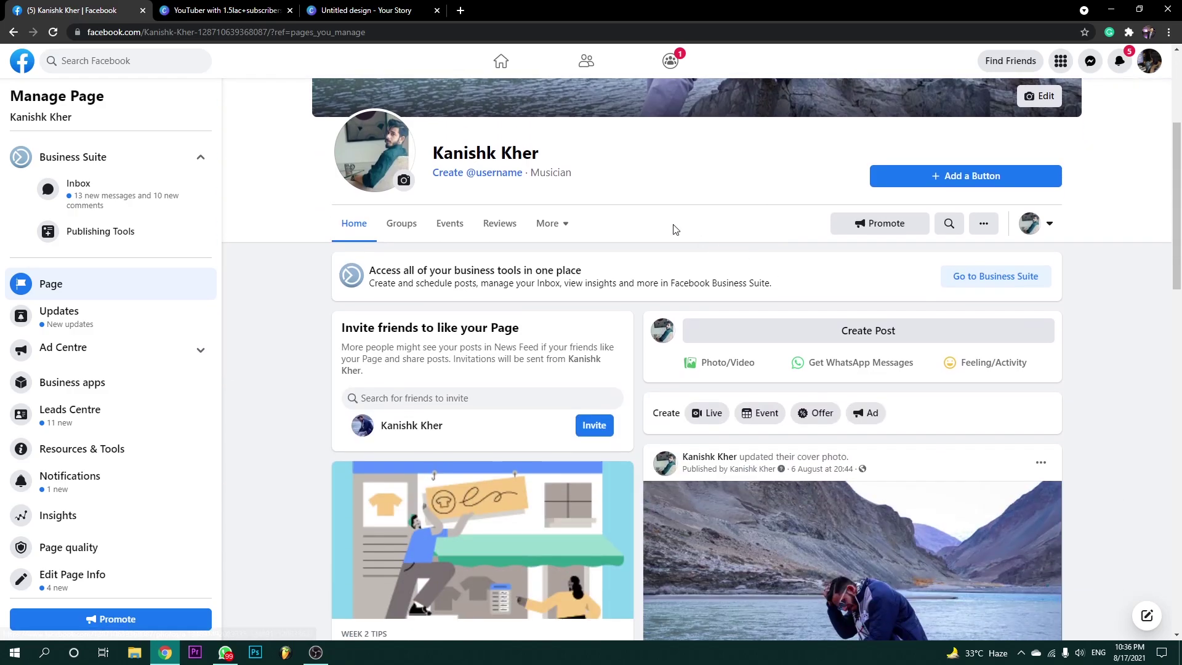
scroll(677, 231, "down", 15)
scroll(868, 308, "up", 6)
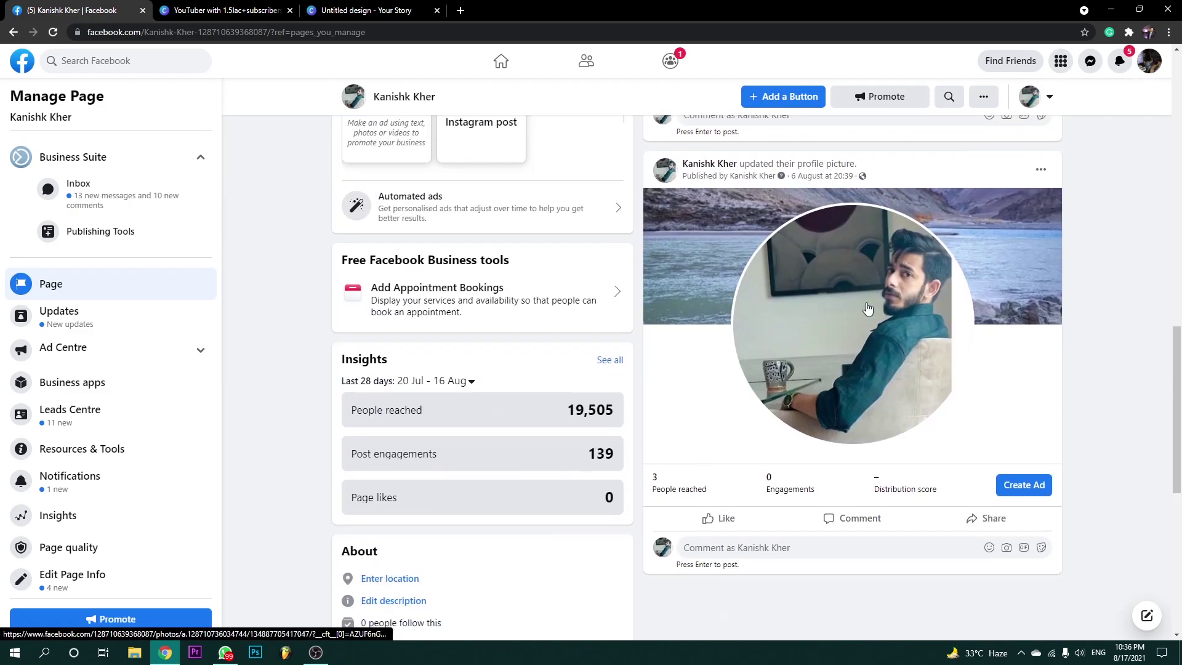
scroll(616, 320, "down", 5)
scroll(359, 336, "up", 4)
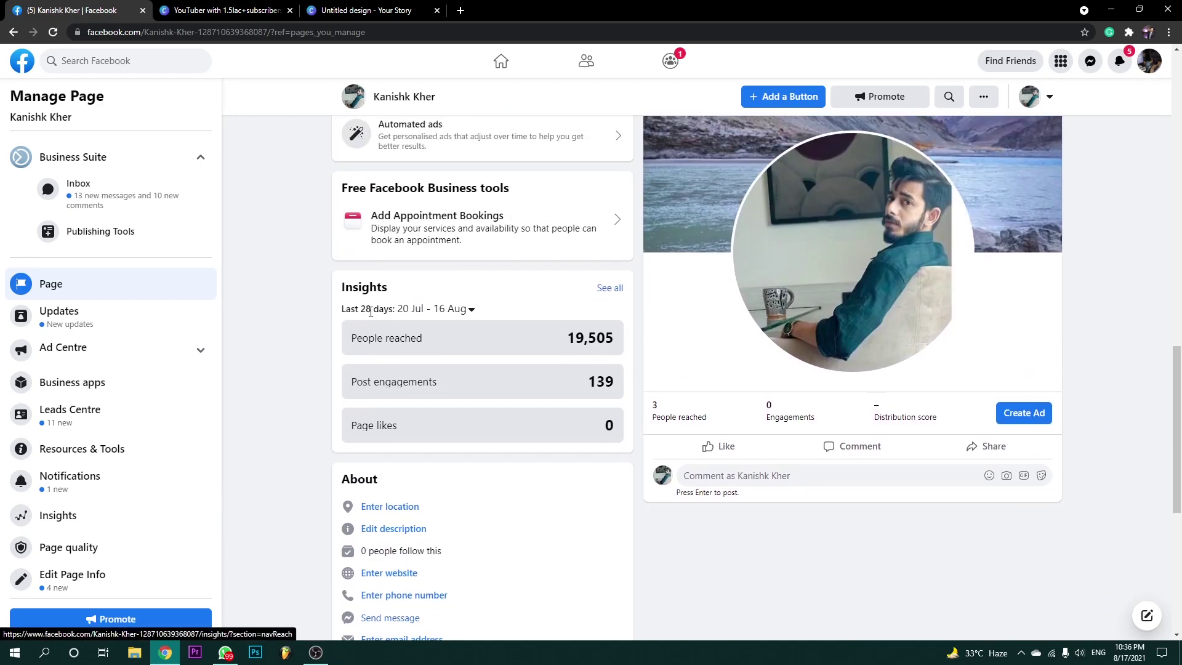
left_click(468, 309)
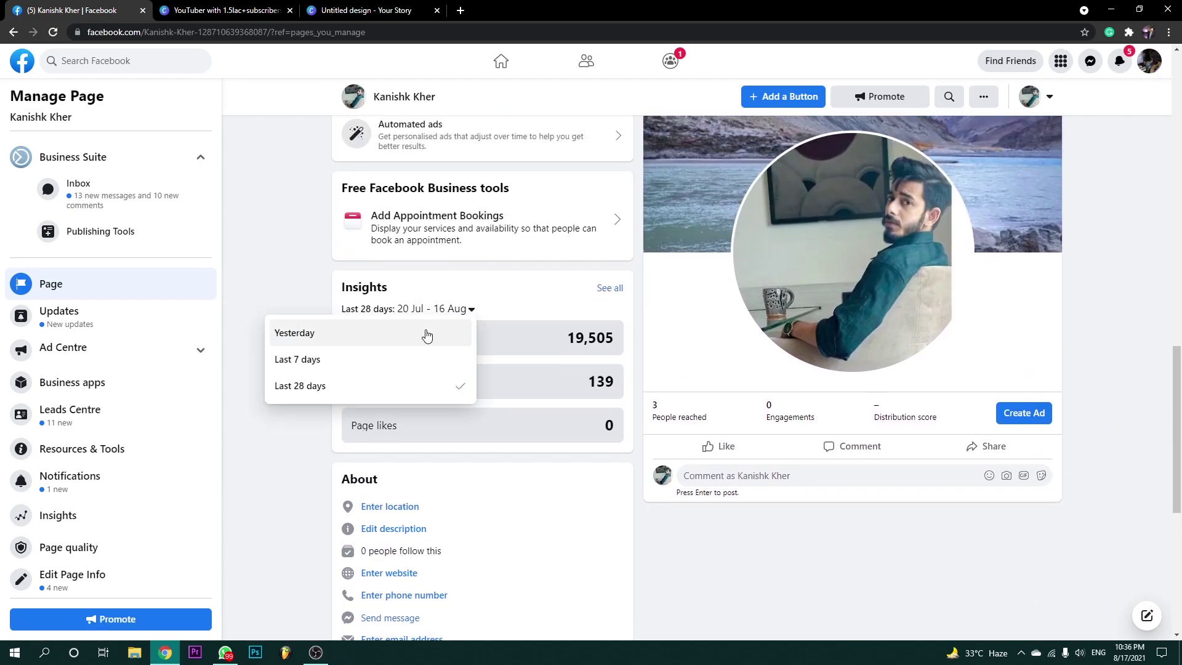
left_click(332, 359)
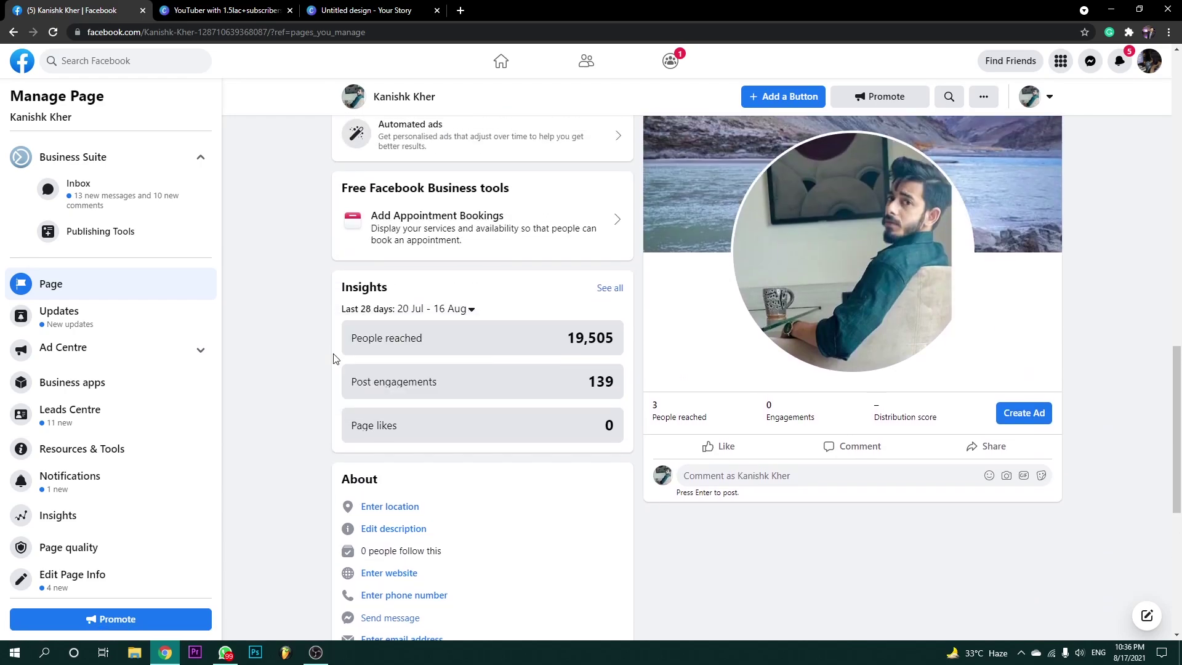
left_click(468, 309)
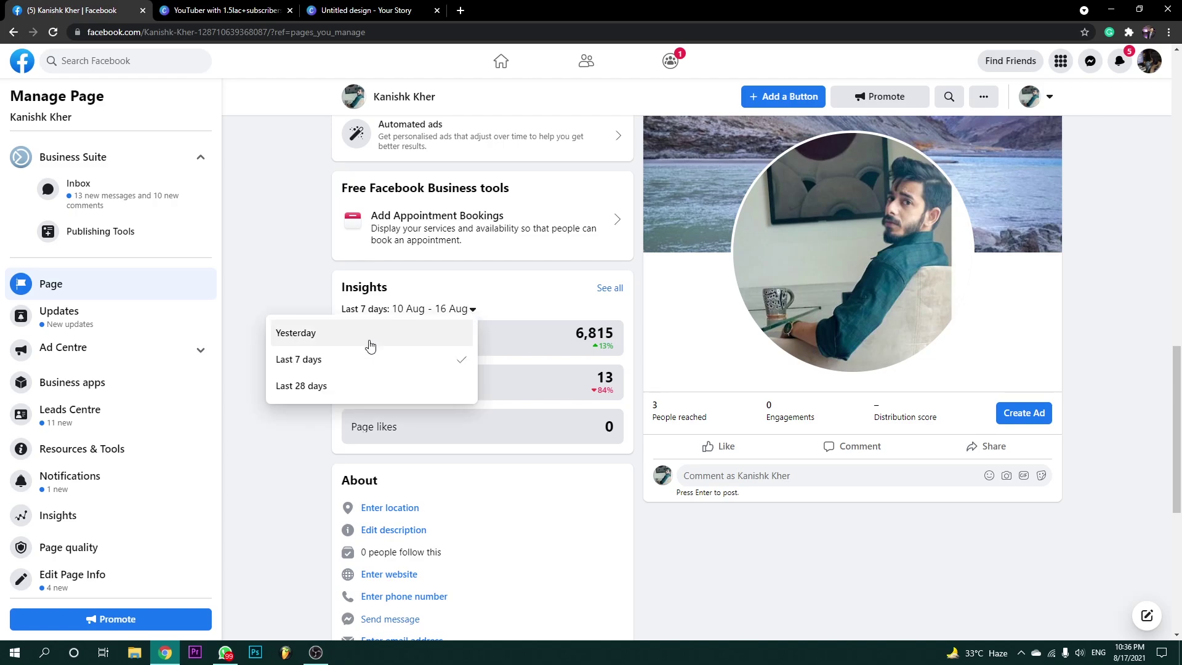
Open the full Page insights overview and examine the page summary.
left_click(608, 288)
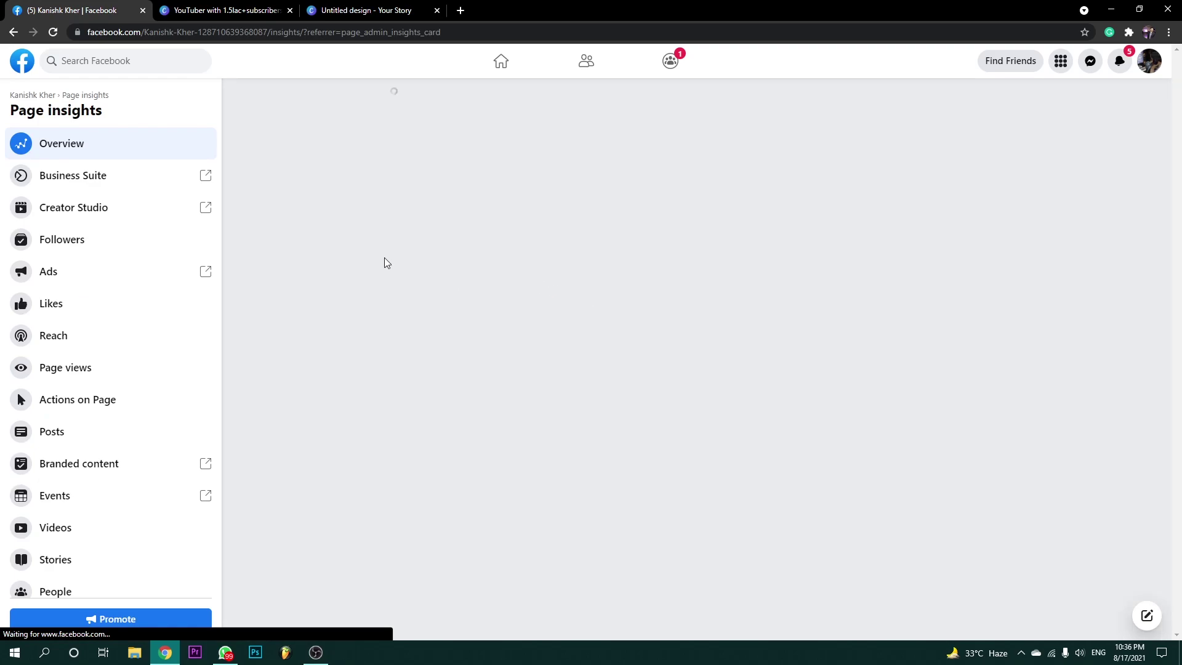
scroll(391, 252, "down", 1)
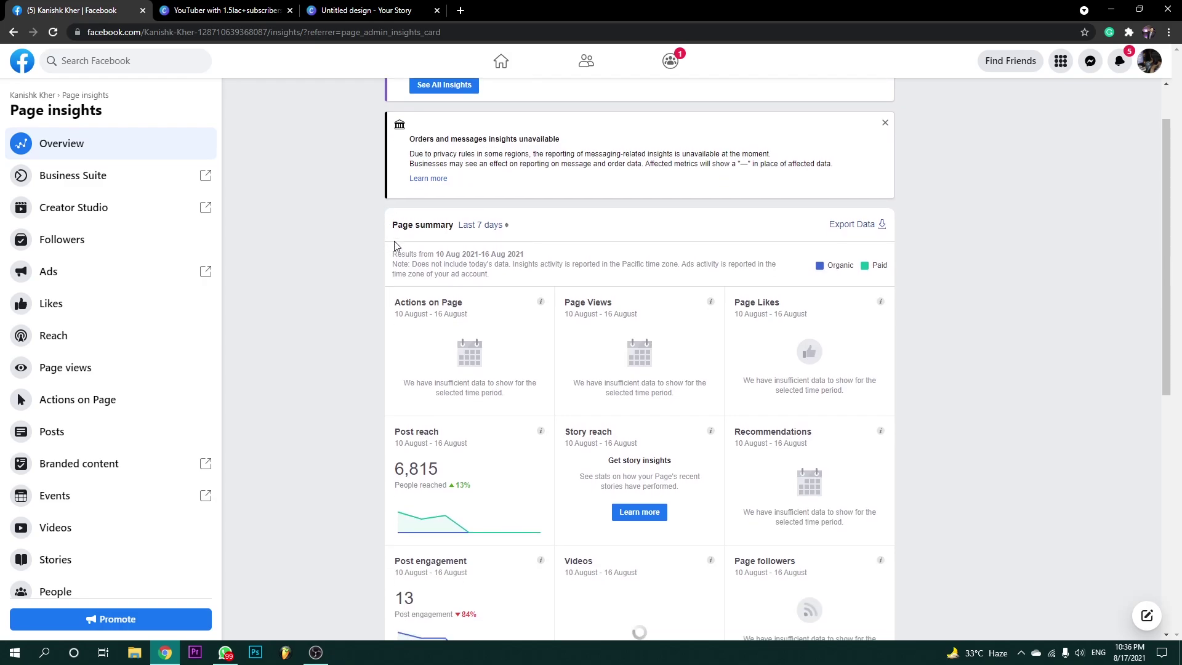
Set the Page summary period to Last 28 days and examine the Post reach and Post engagement figures.
left_click(511, 230)
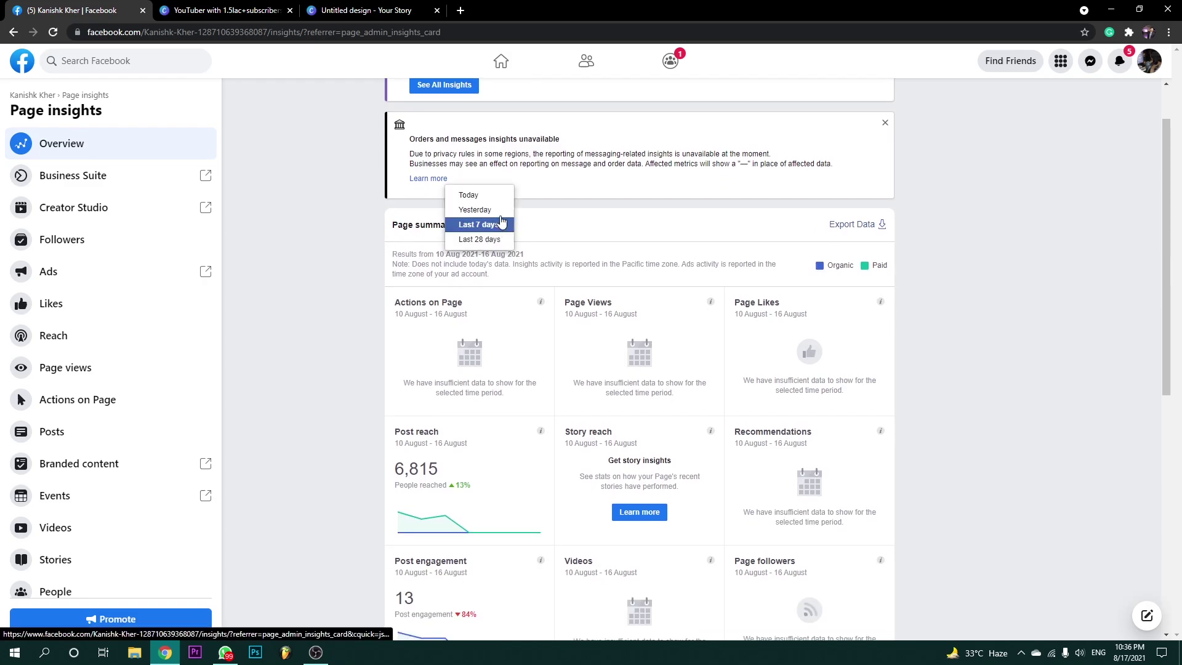
left_click(498, 240)
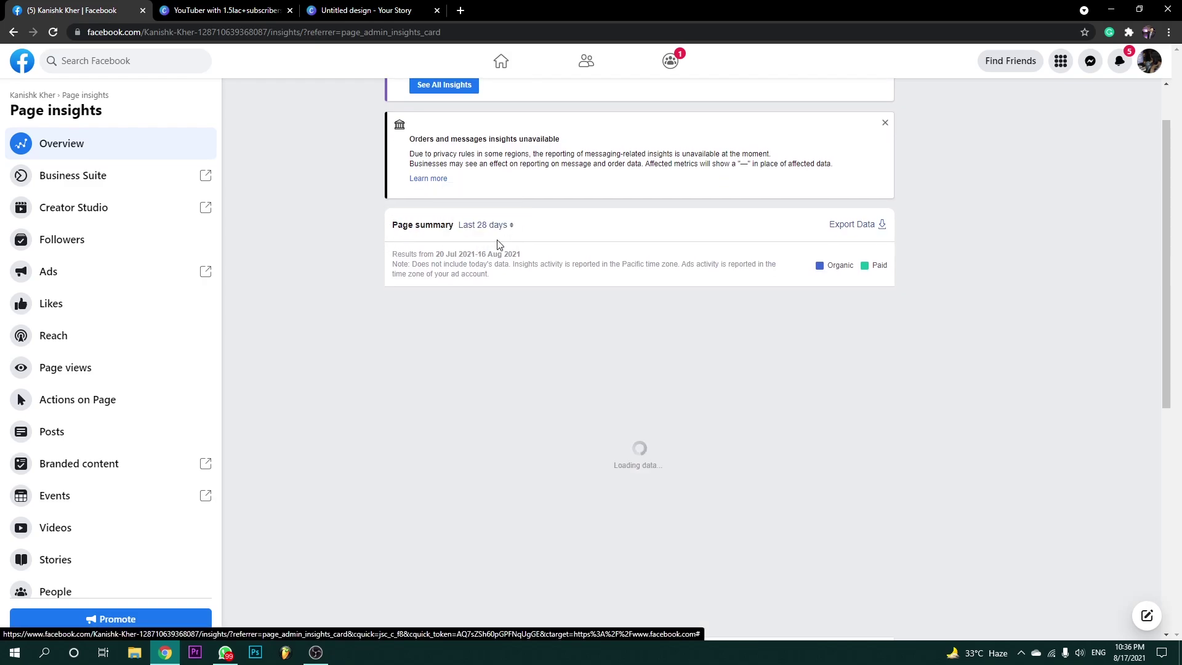
scroll(345, 414, "down", 3)
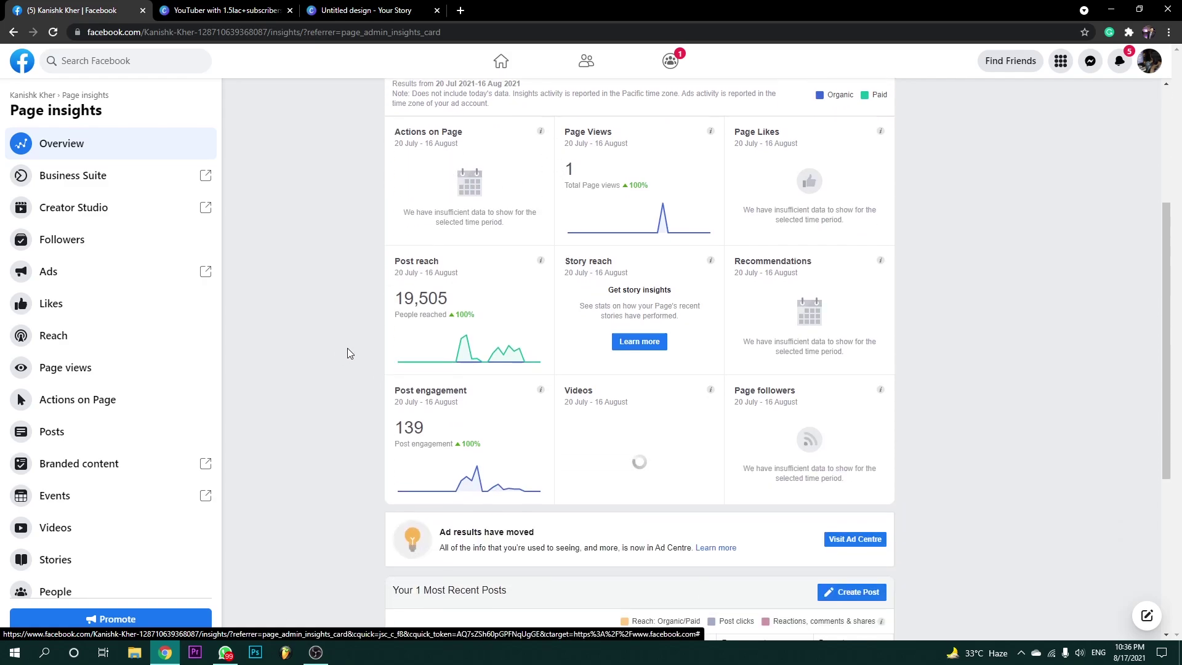
mouse_move(458, 350)
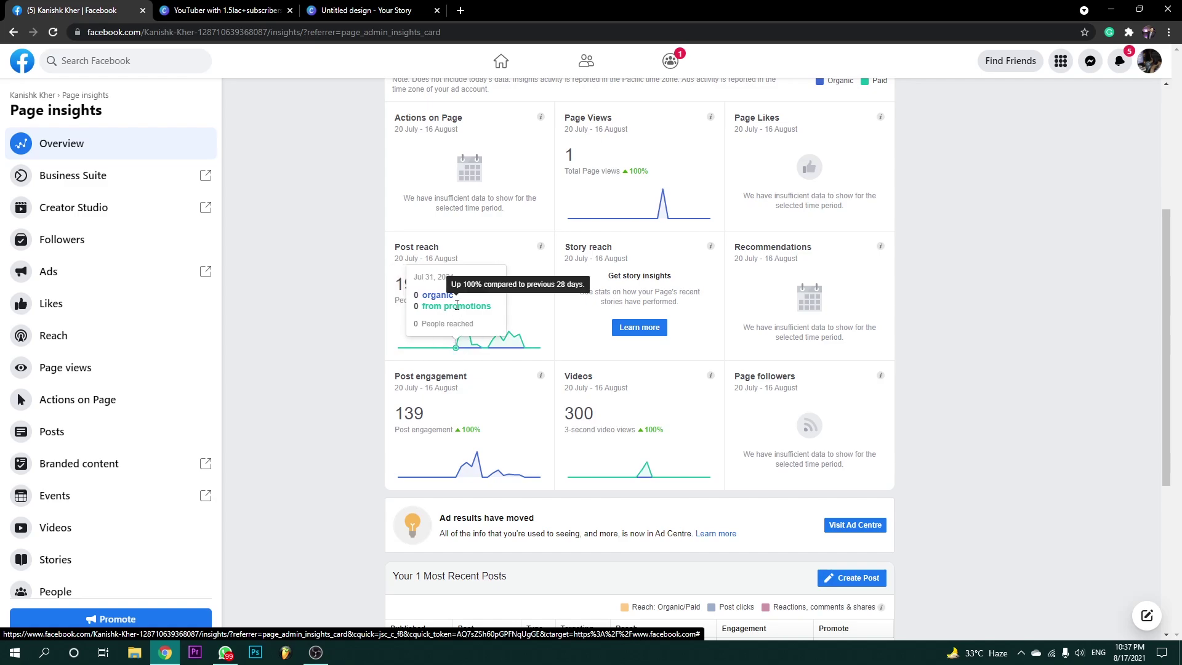
mouse_move(462, 329)
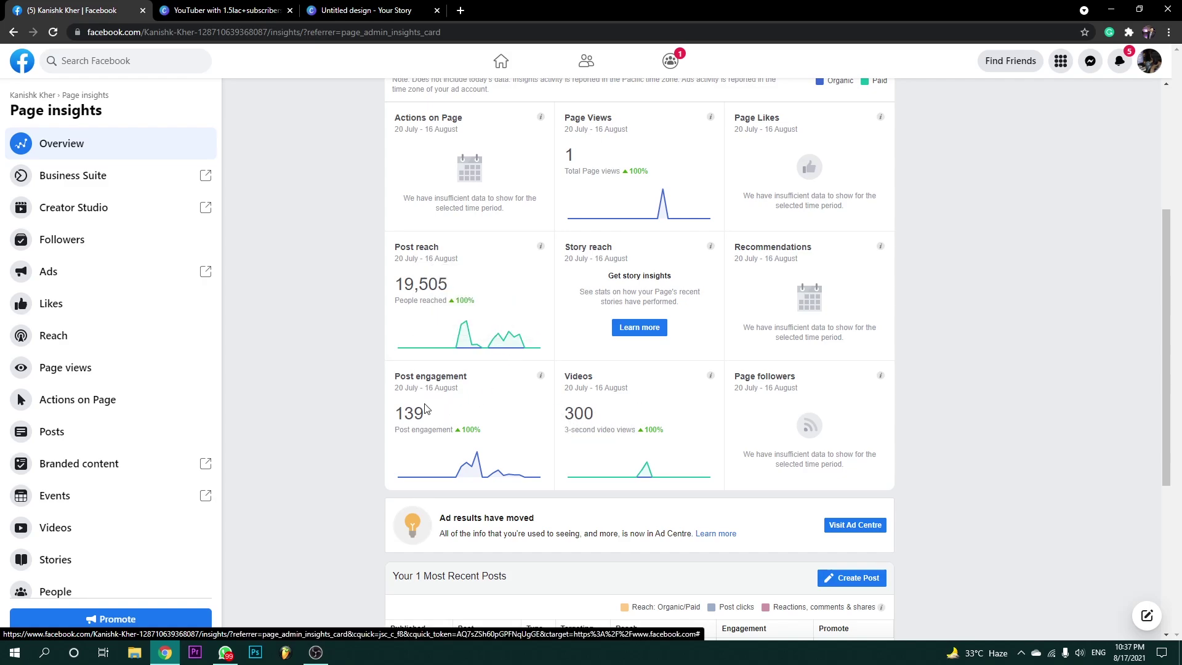
double_click(407, 413)
left_click(342, 394)
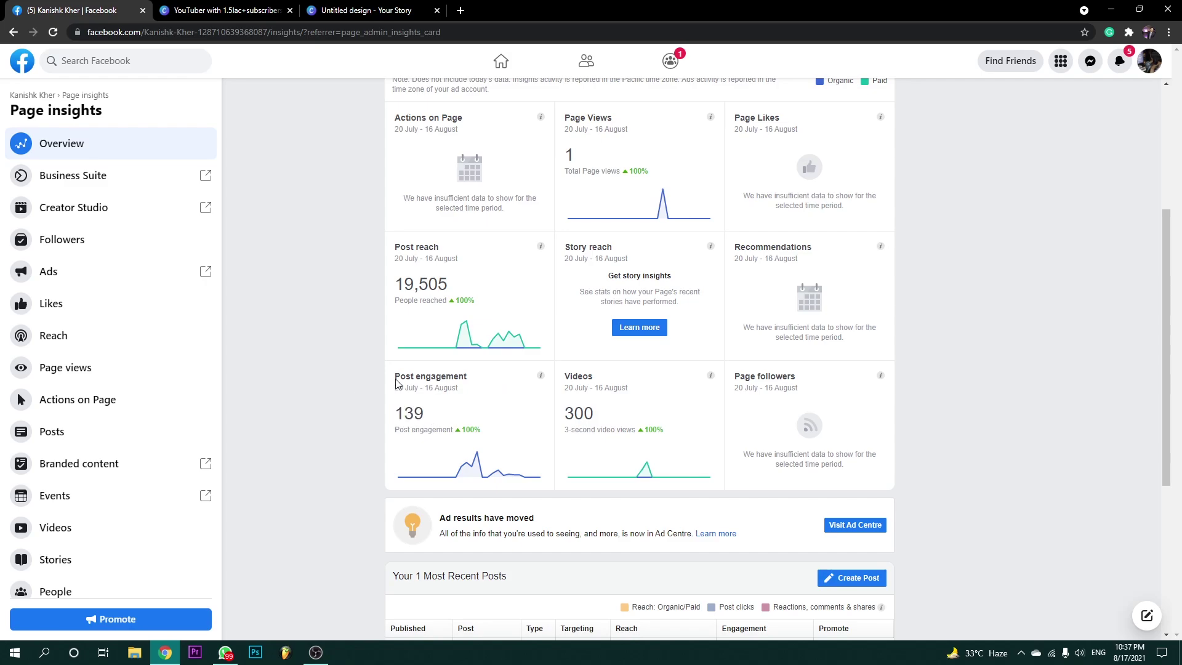
Look through the rest of the insights overview, including Page Likes, the most recent posts and Pages to Watch.
scroll(475, 208, "up", 1)
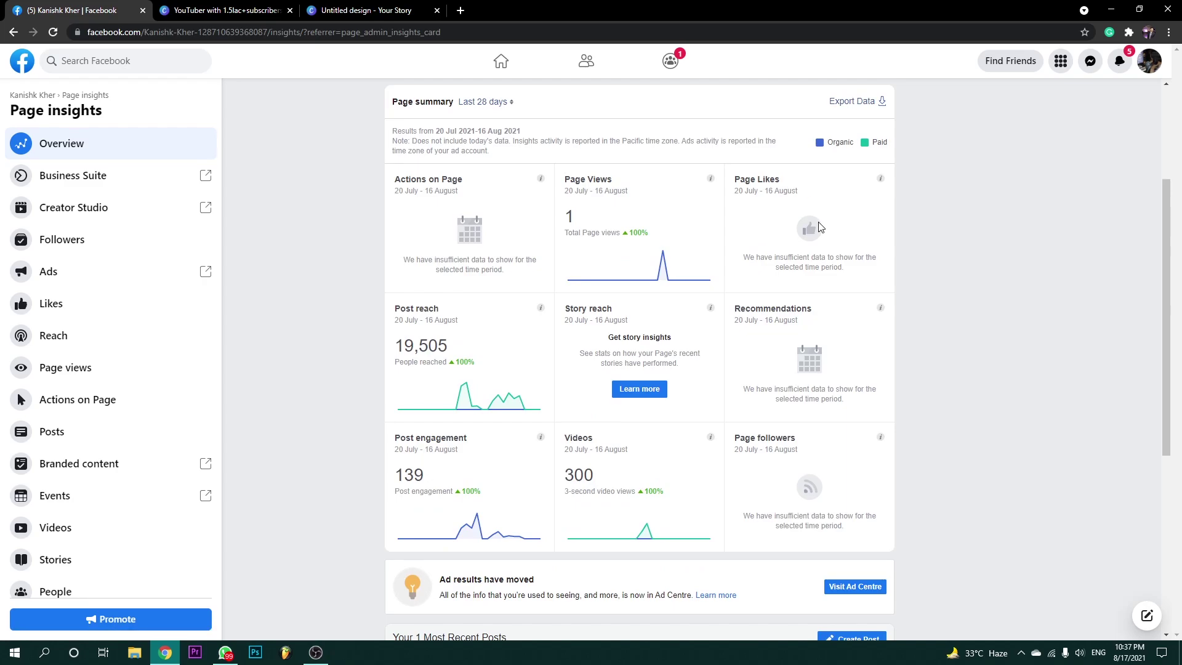
scroll(814, 221, "down", 5)
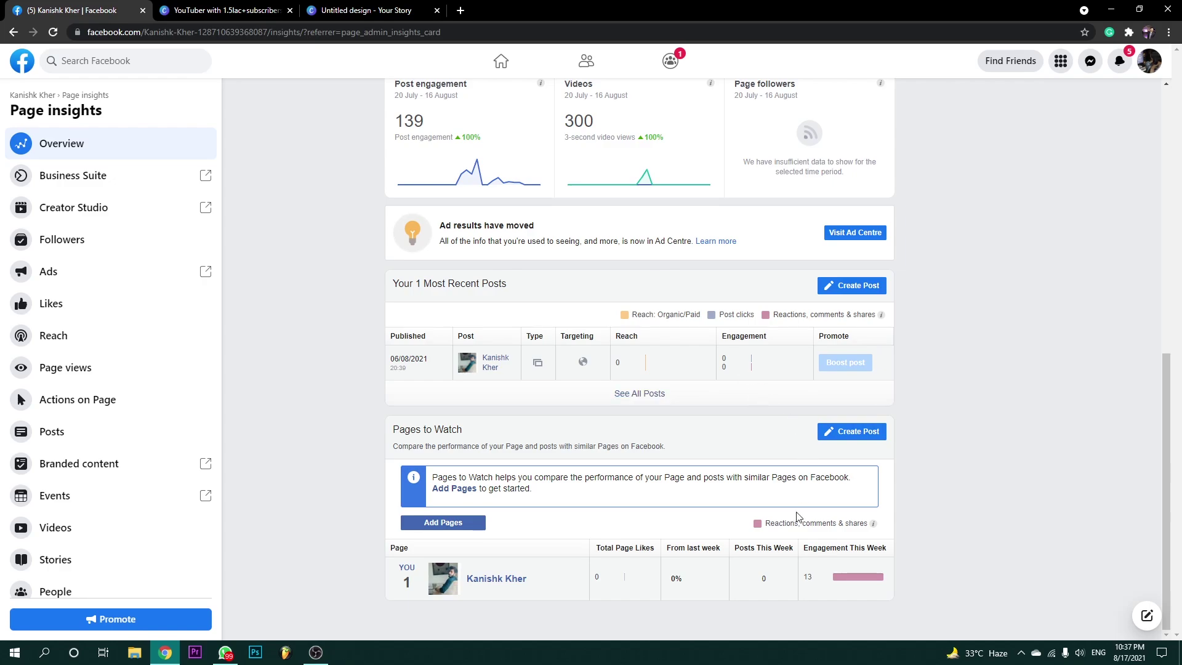
mouse_move(772, 527)
scroll(411, 346, "up", 8)
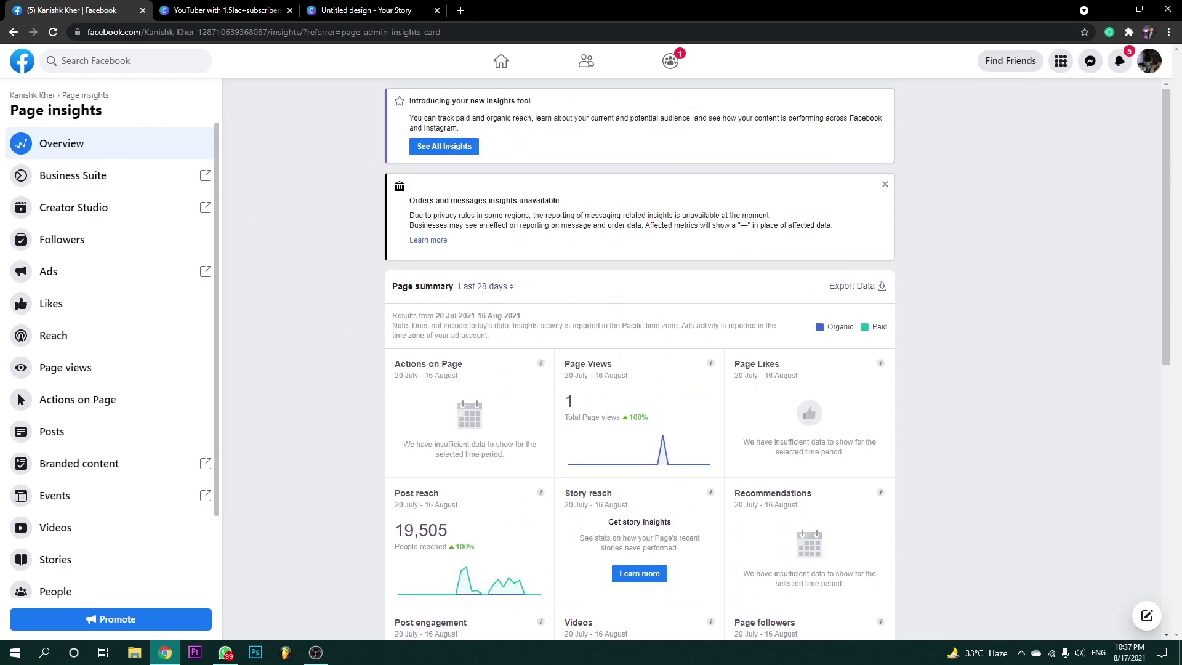
Return from Page insights to the managed Musician page and dismiss the ad credits offer.
left_click(13, 32)
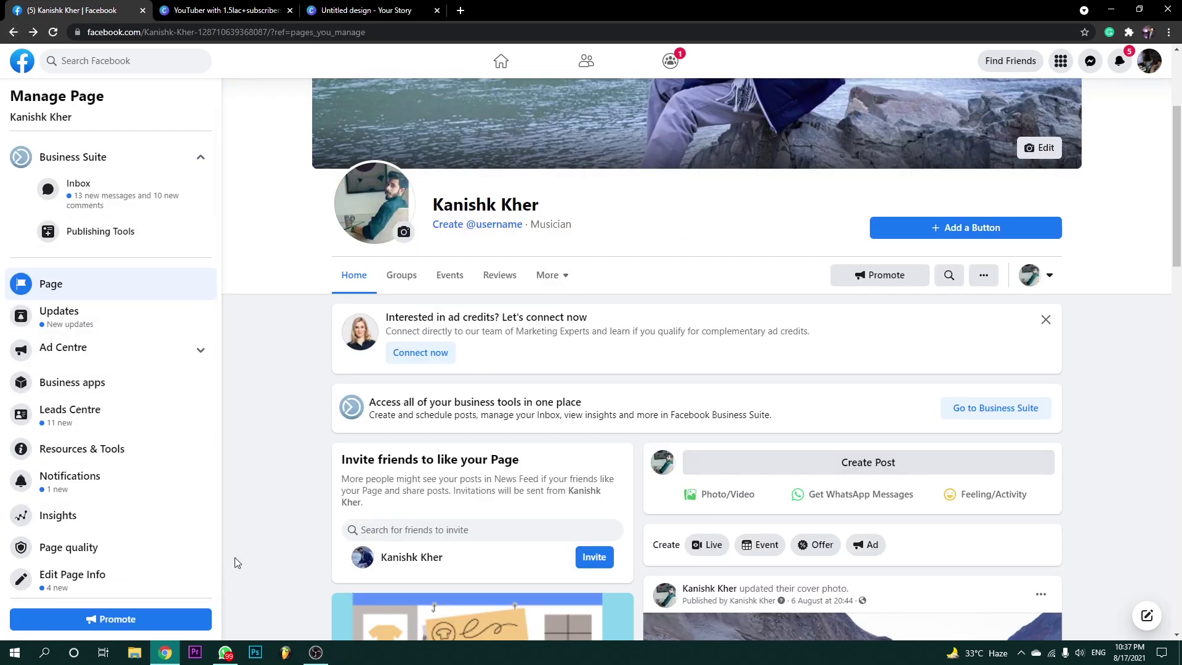
left_click(1050, 321)
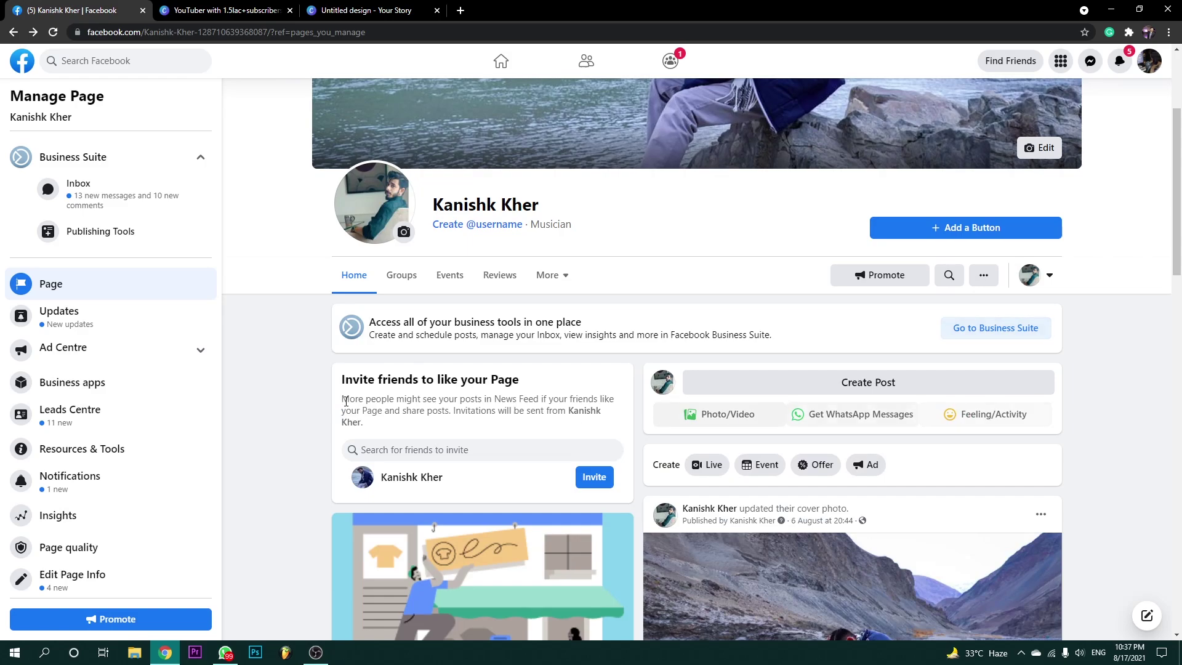
Open the managed page's settings and go to the Instagram section.
scroll(130, 338, "down", 1)
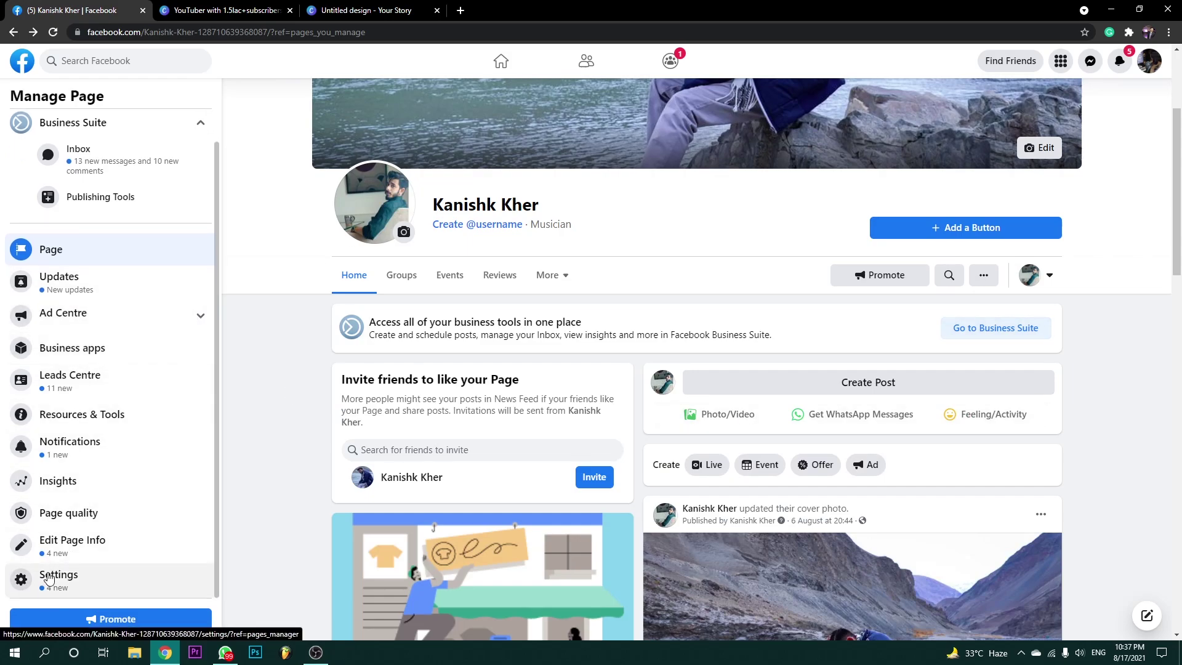
left_click(90, 576)
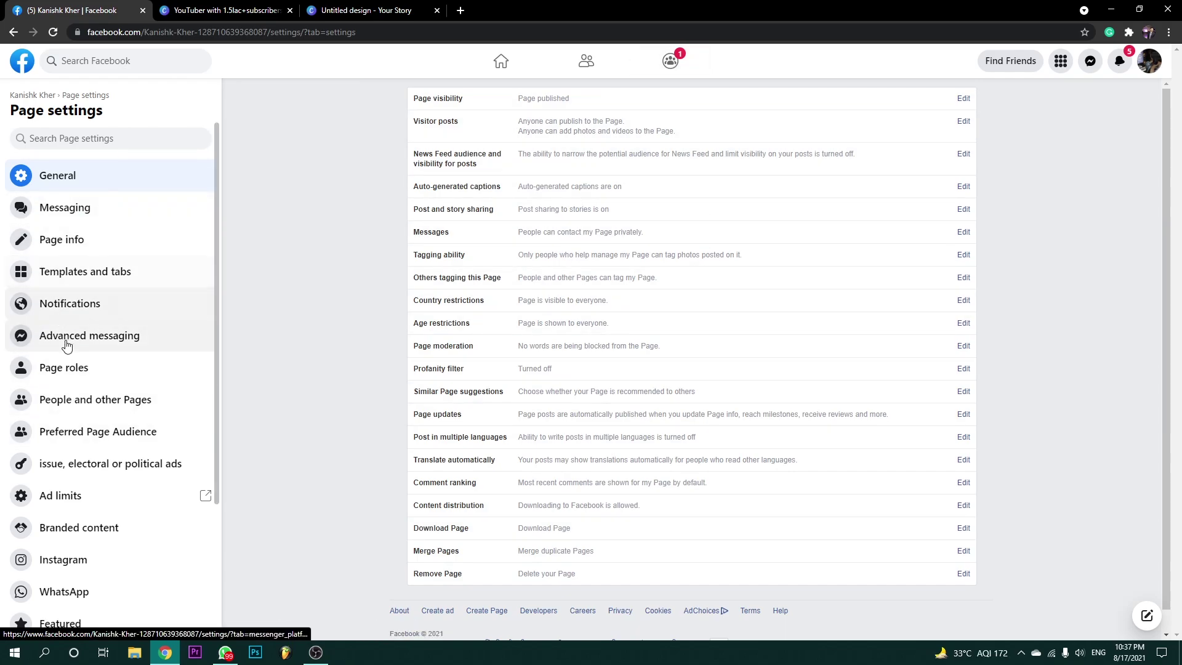
scroll(57, 394, "down", 2)
left_click(75, 444)
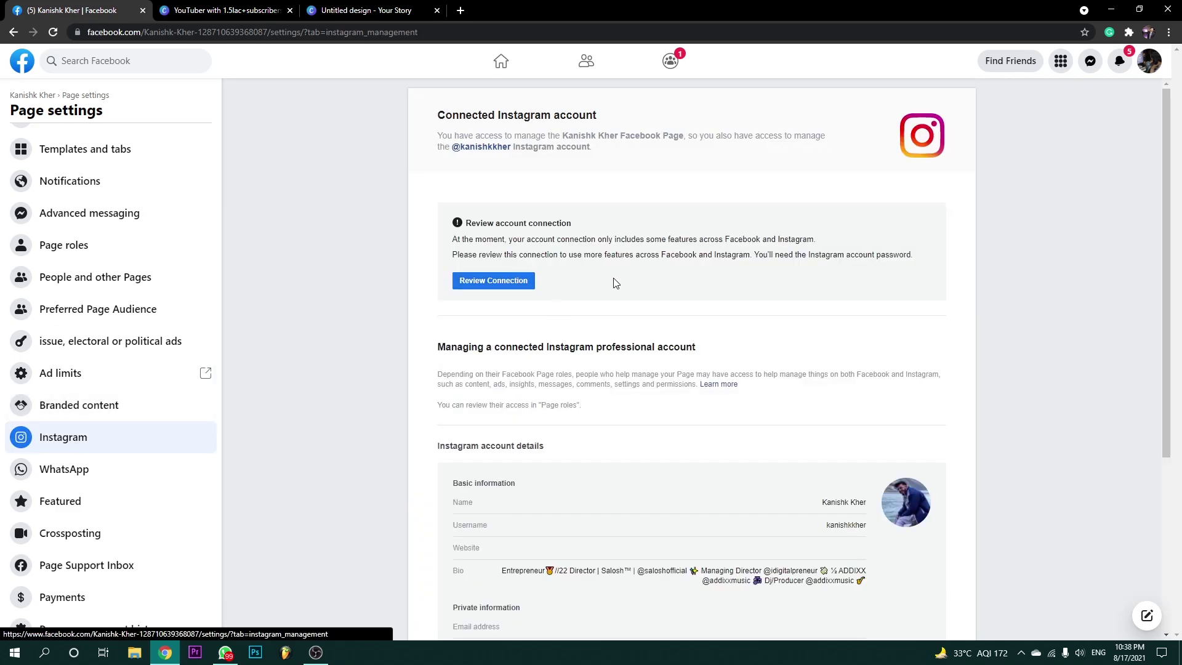
Examine the connected Instagram account's connection review notice, account details and disconnect option.
scroll(640, 301, "down", 3)
scroll(663, 324, "down", 2)
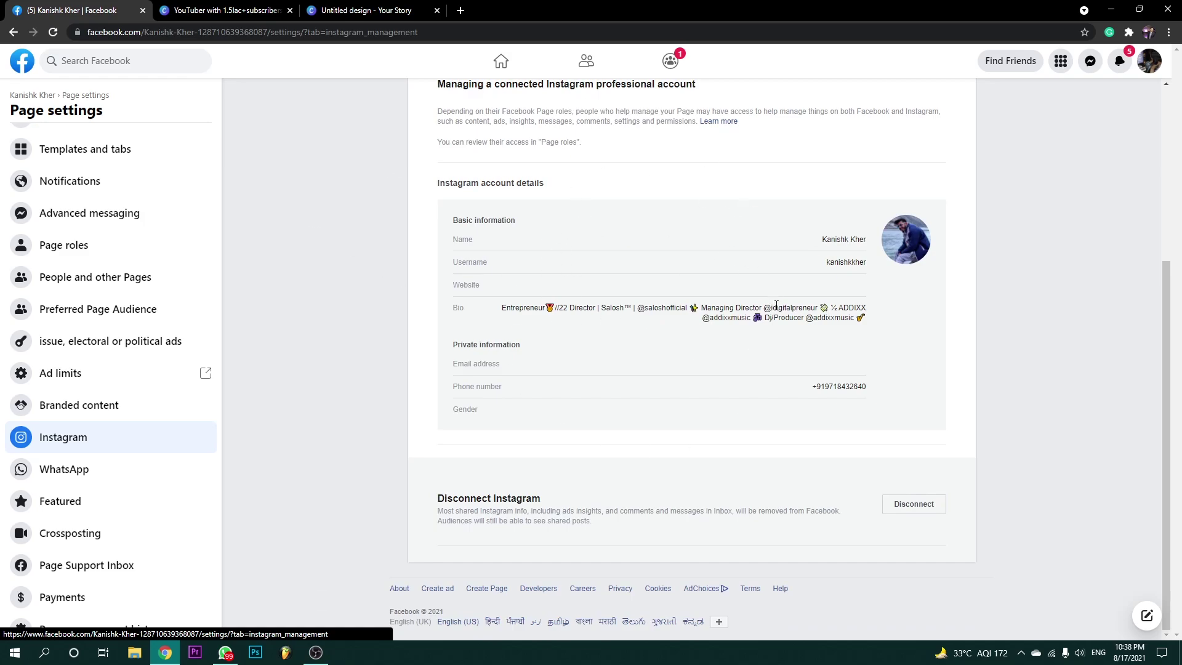
scroll(720, 266, "up", 2)
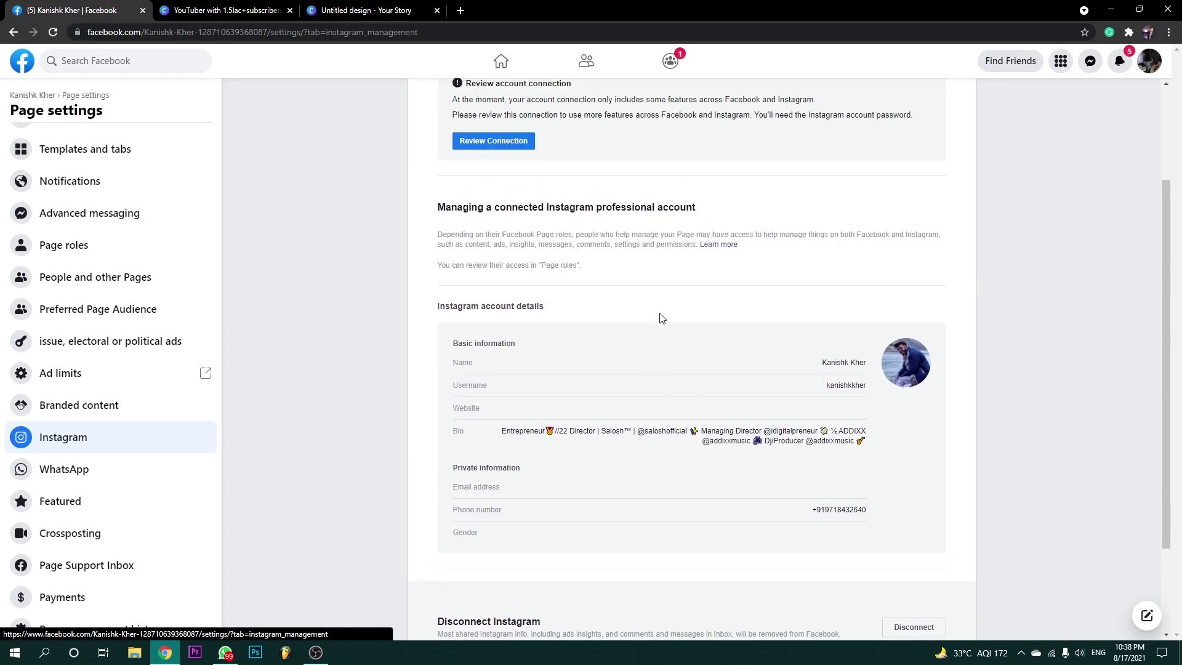
scroll(847, 506, "down", 2)
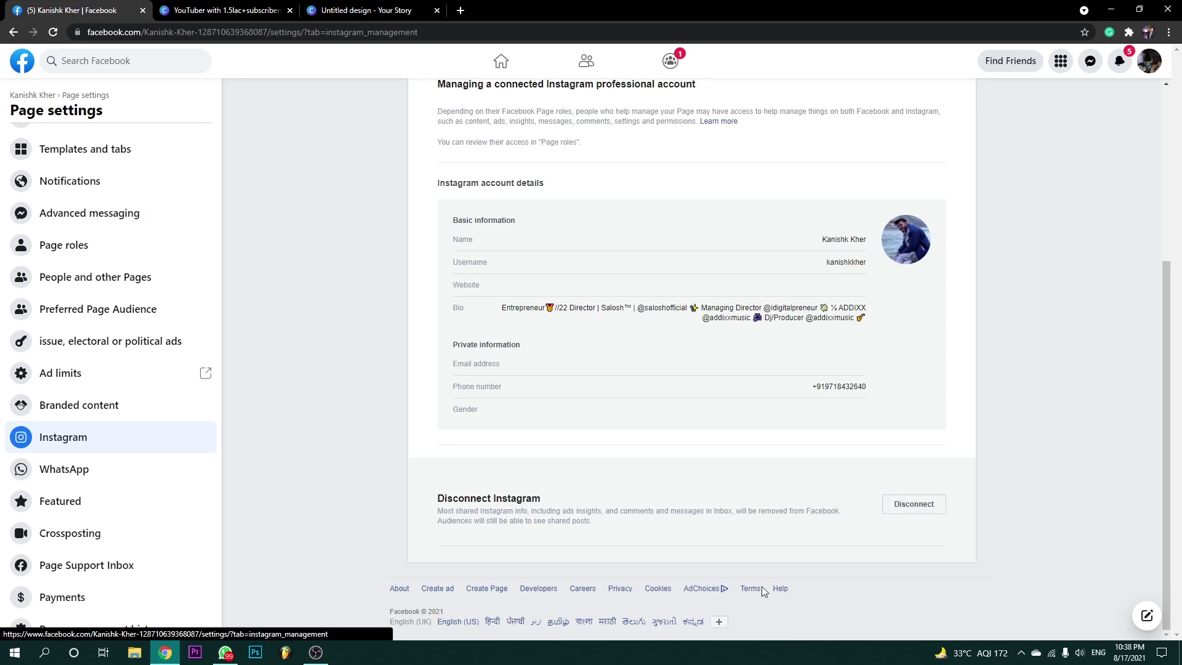
scroll(676, 482, "up", 4)
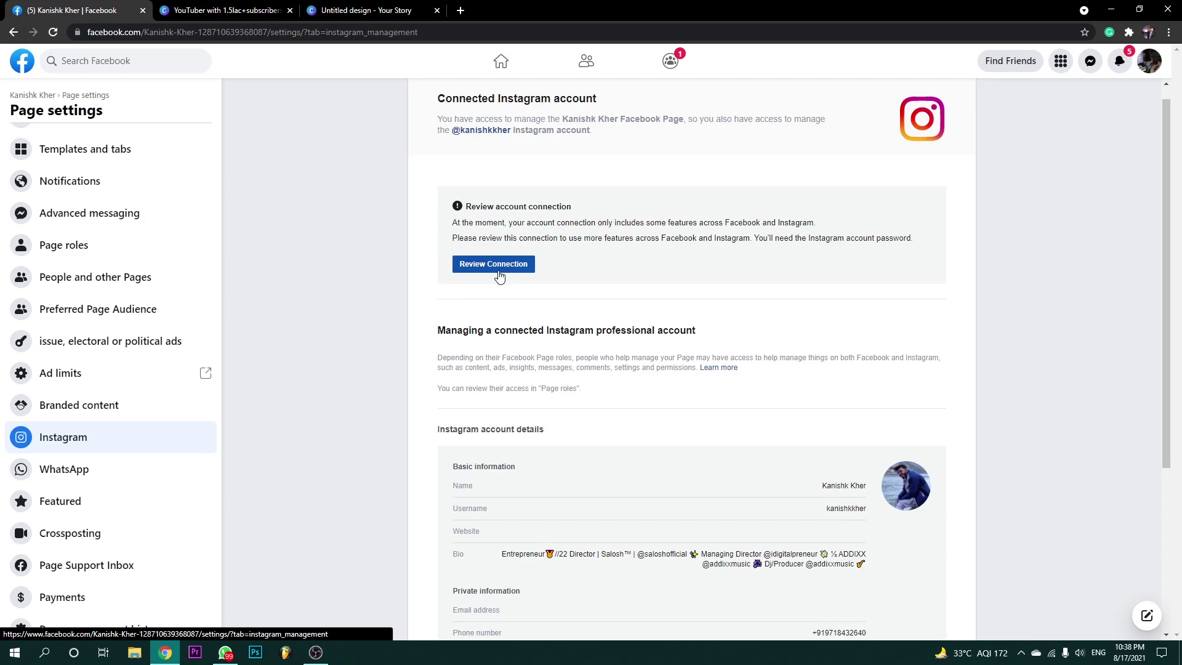
scroll(499, 277, "down", 3)
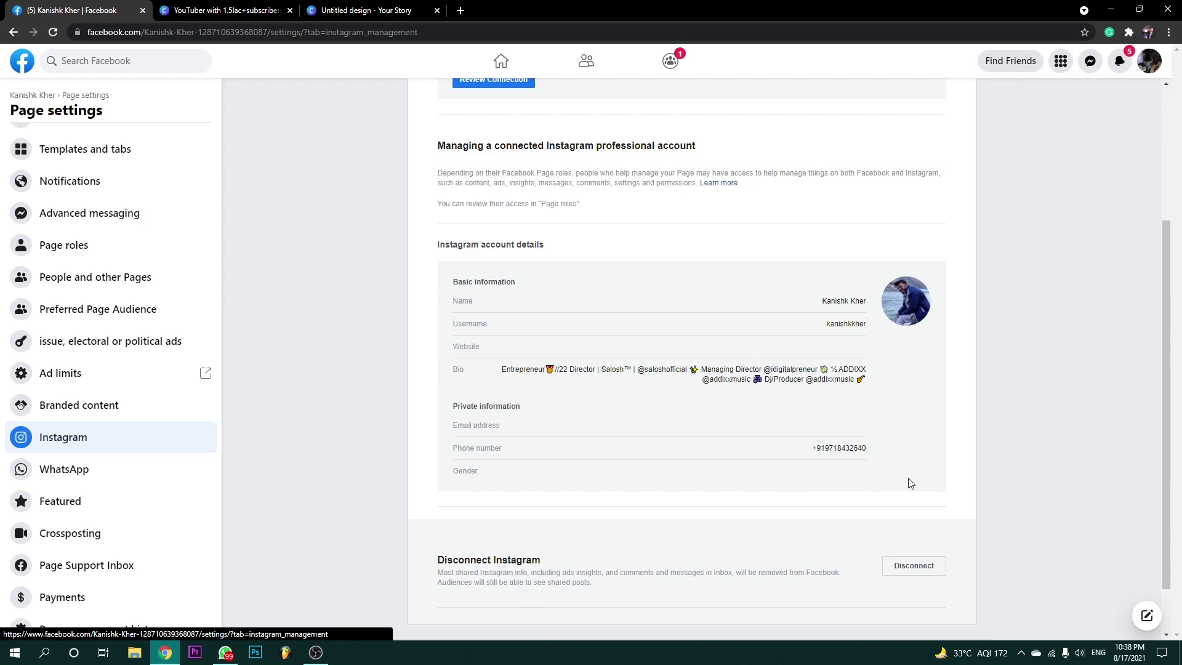
Open Instagram in a new browser tab and go to your own profile.
left_click(460, 10)
type("ins")
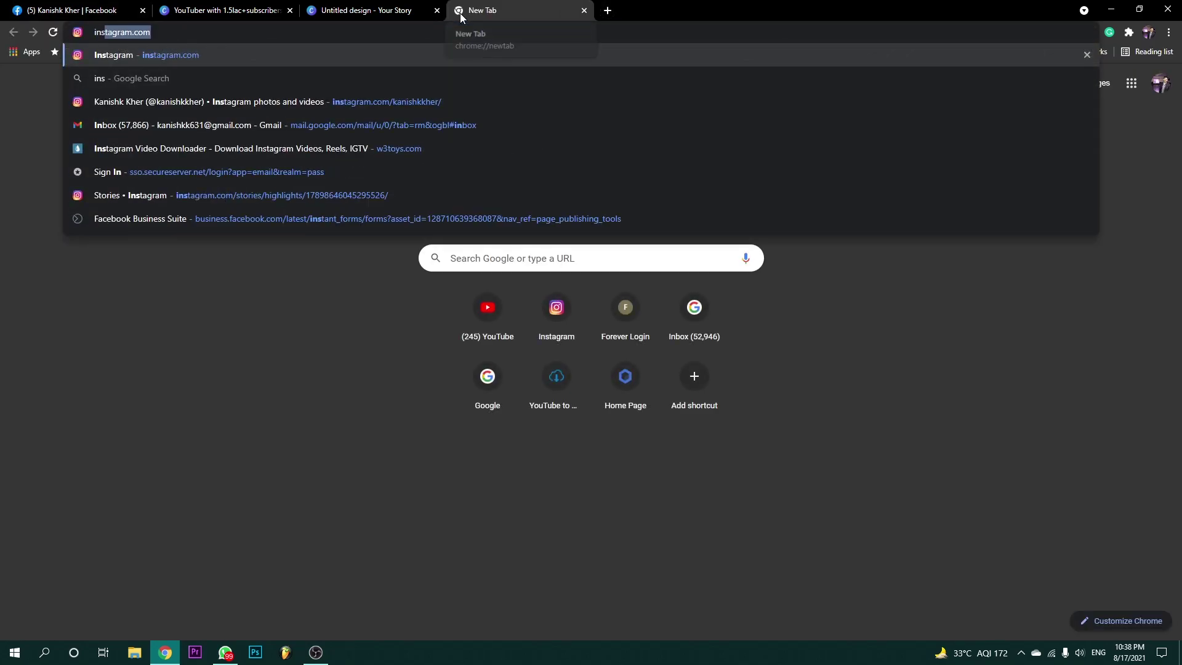
key("Return")
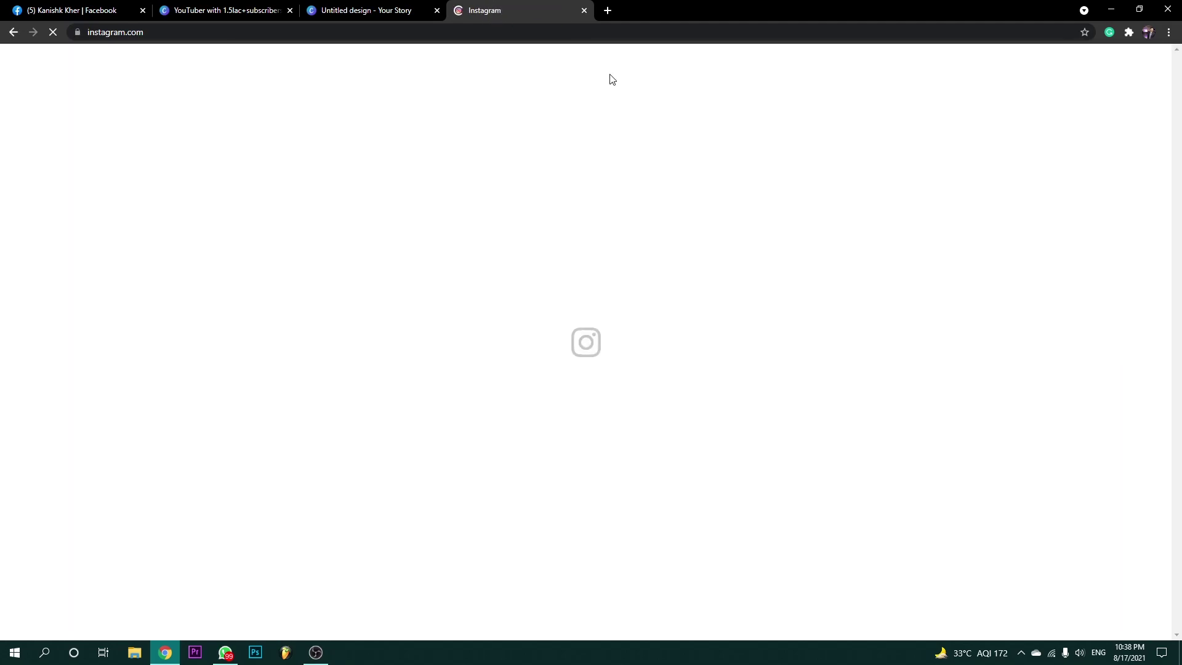
left_click(761, 123)
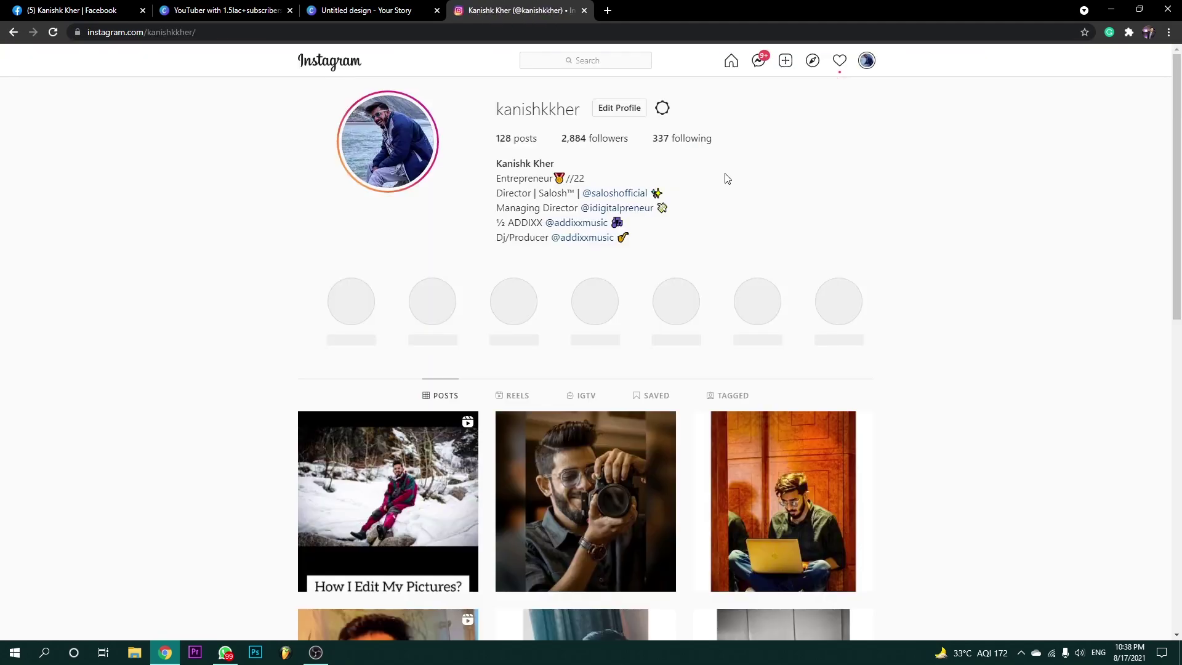
Open the Instagram profile's editing page and look through the account settings, including the option to switch to a personal account.
left_click(613, 109)
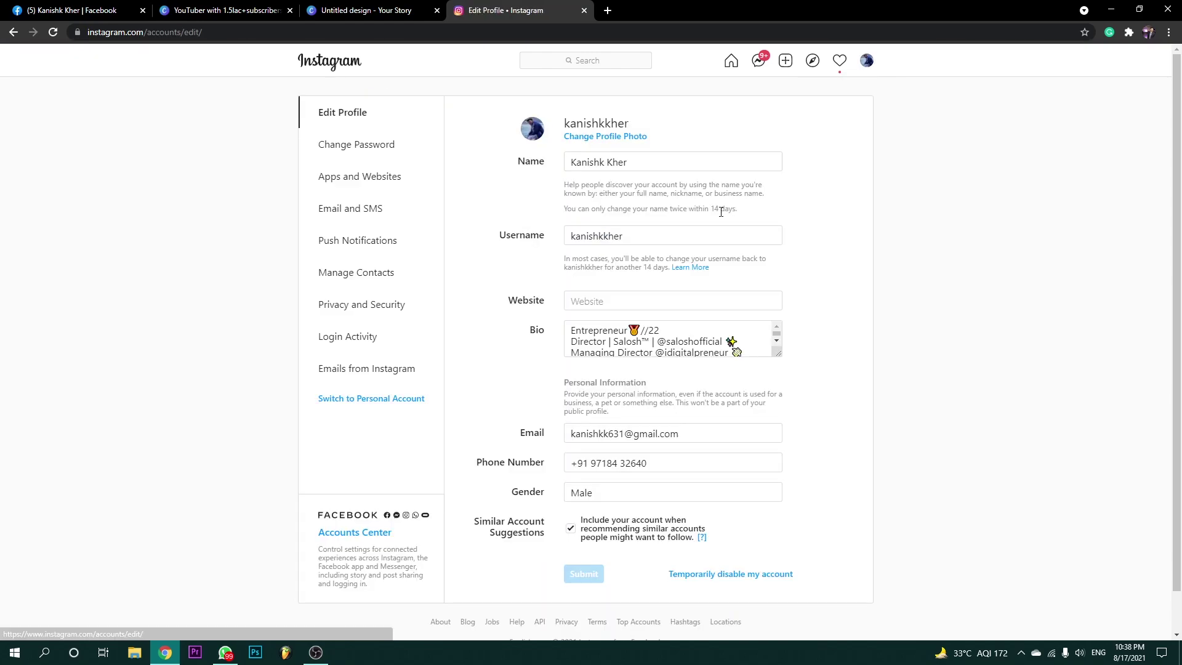
scroll(765, 285, "down", 1)
scroll(554, 234, "up", 1)
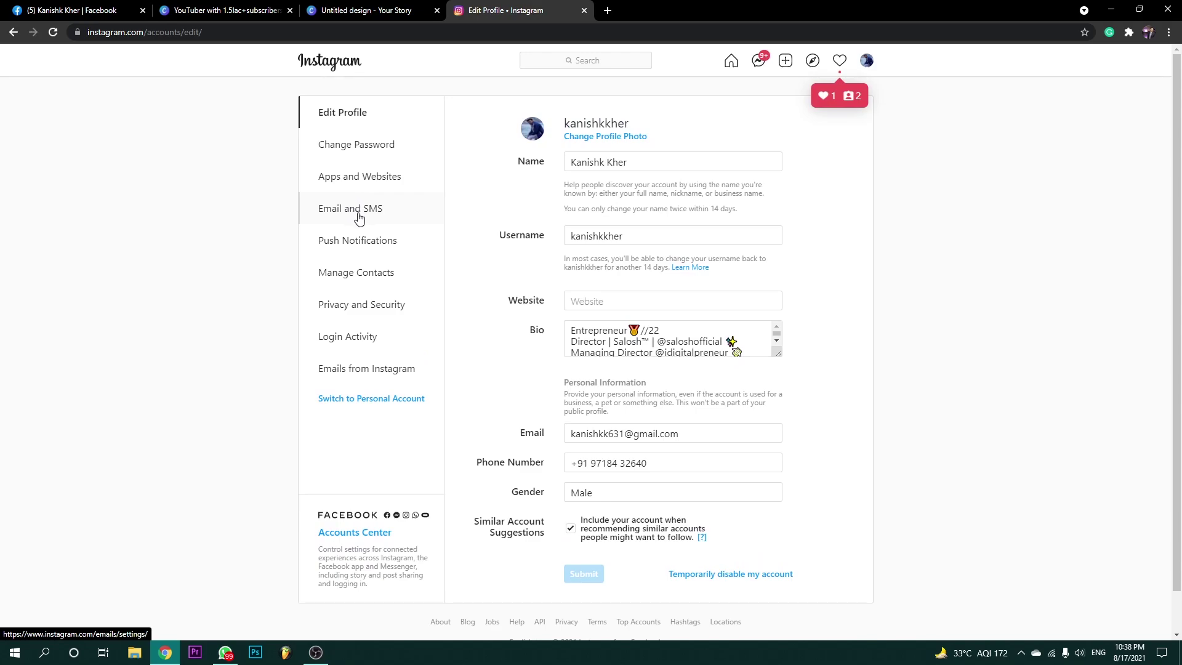
scroll(418, 259, "down", 1)
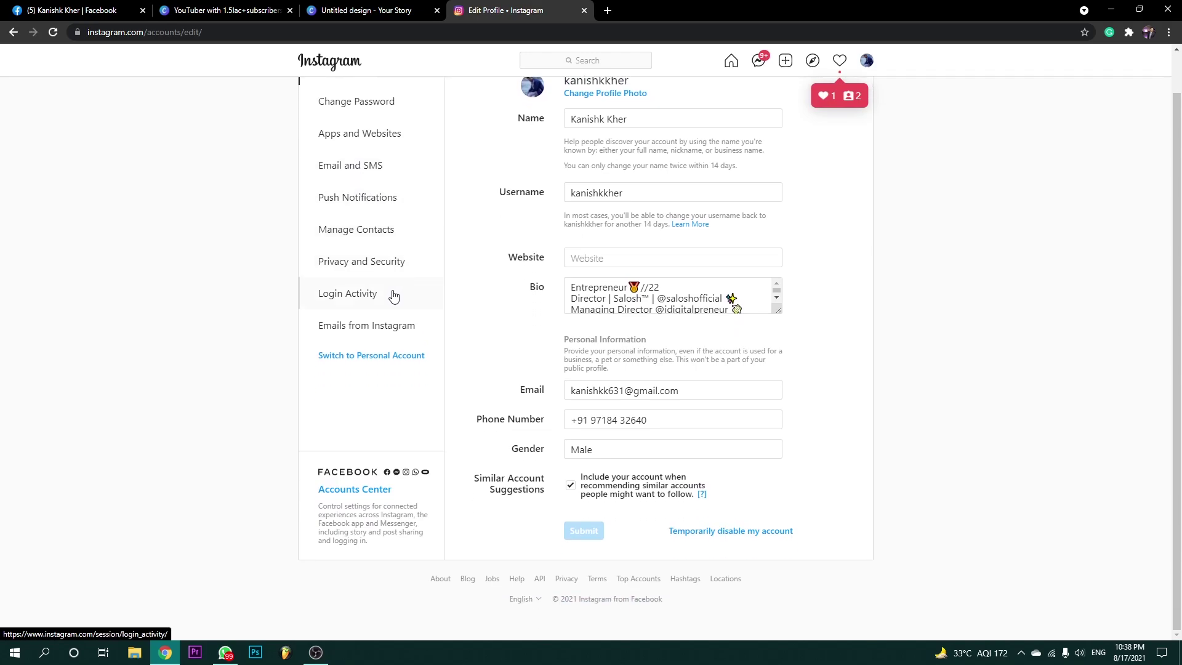
scroll(629, 223, "up", 1)
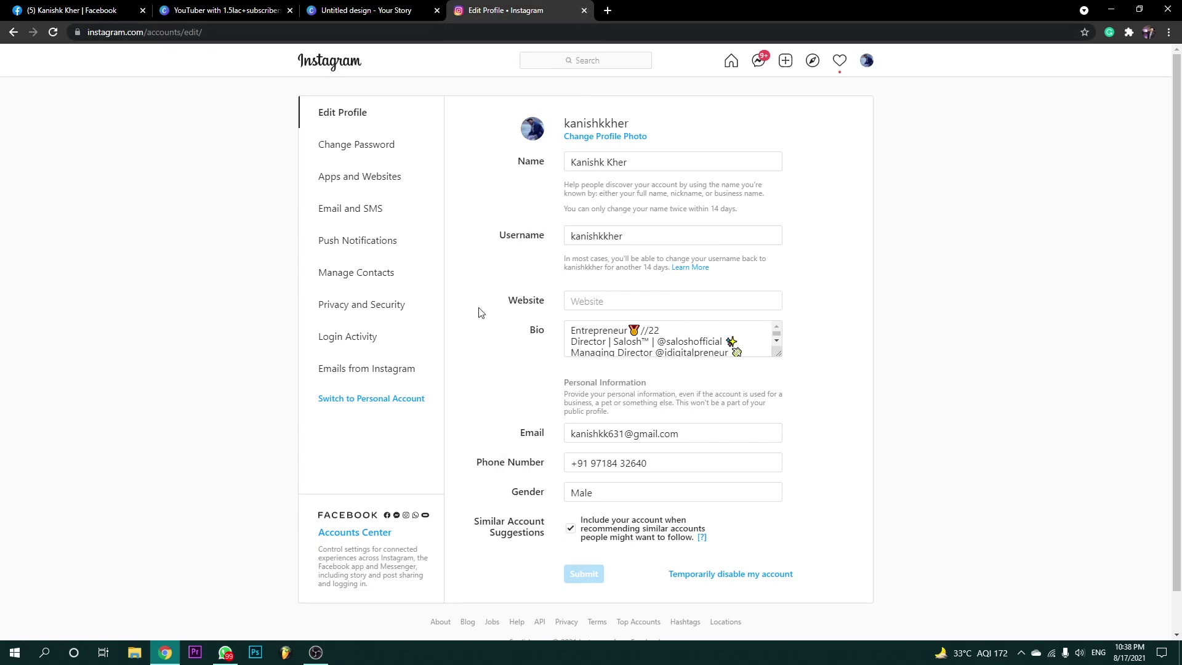
Go back through the Instagram home feed to your own profile and look over its posts.
left_click(329, 61)
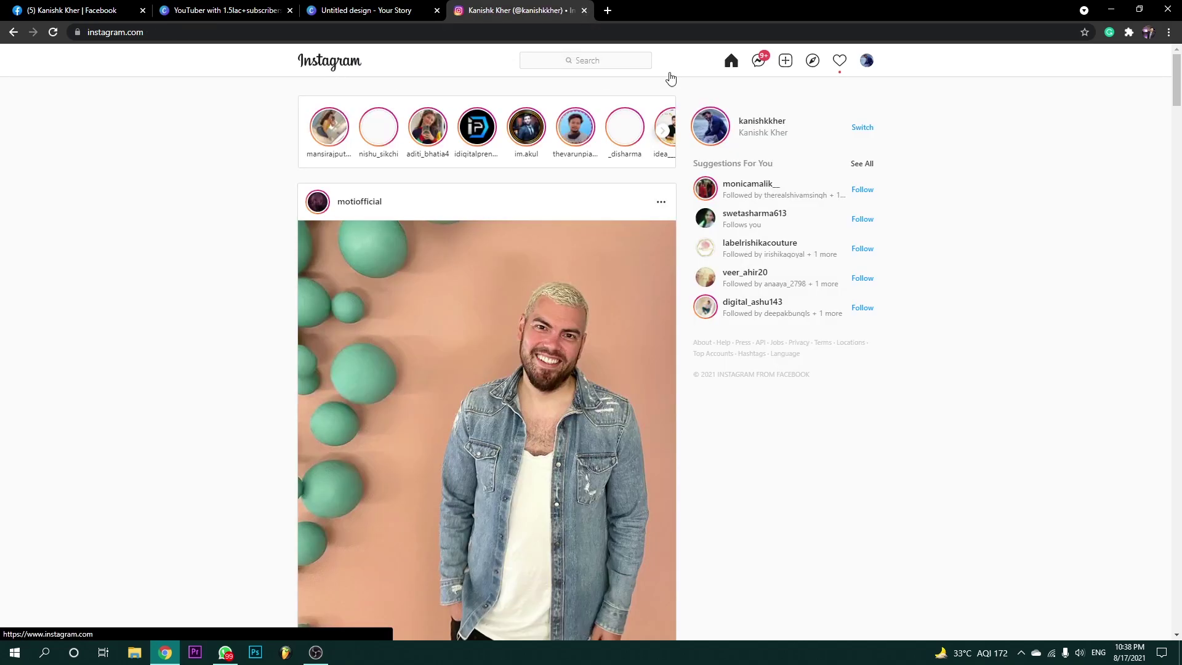
left_click(867, 60)
left_click(799, 91)
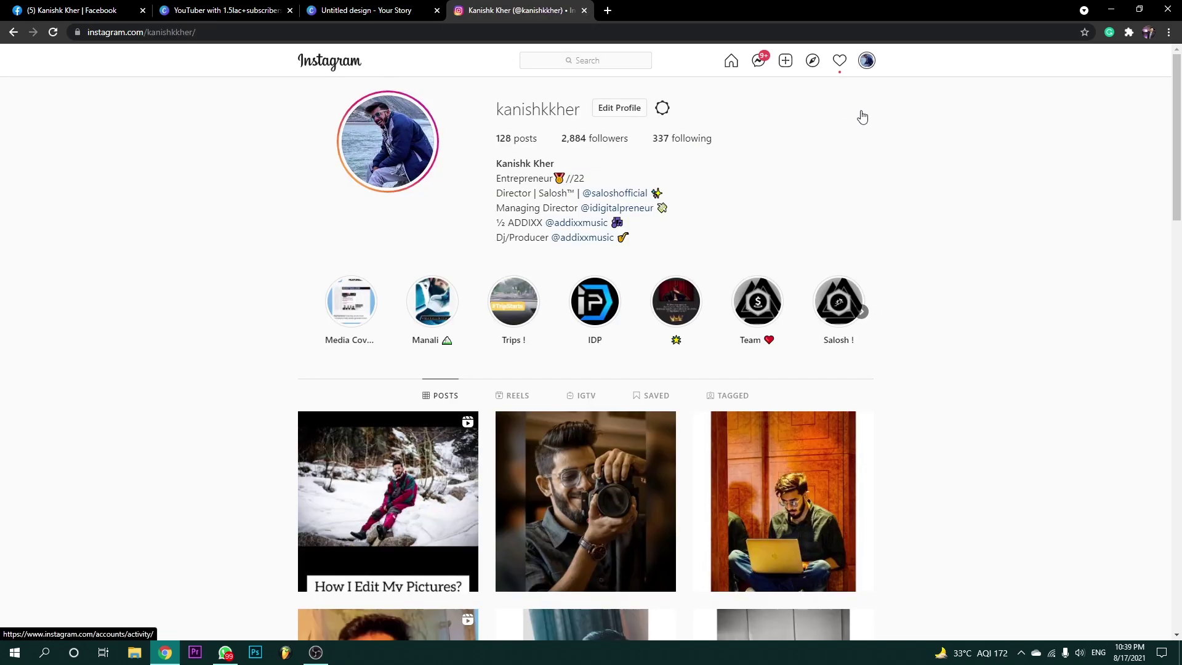
scroll(548, 241, "down", 3)
scroll(548, 237, "up", 3)
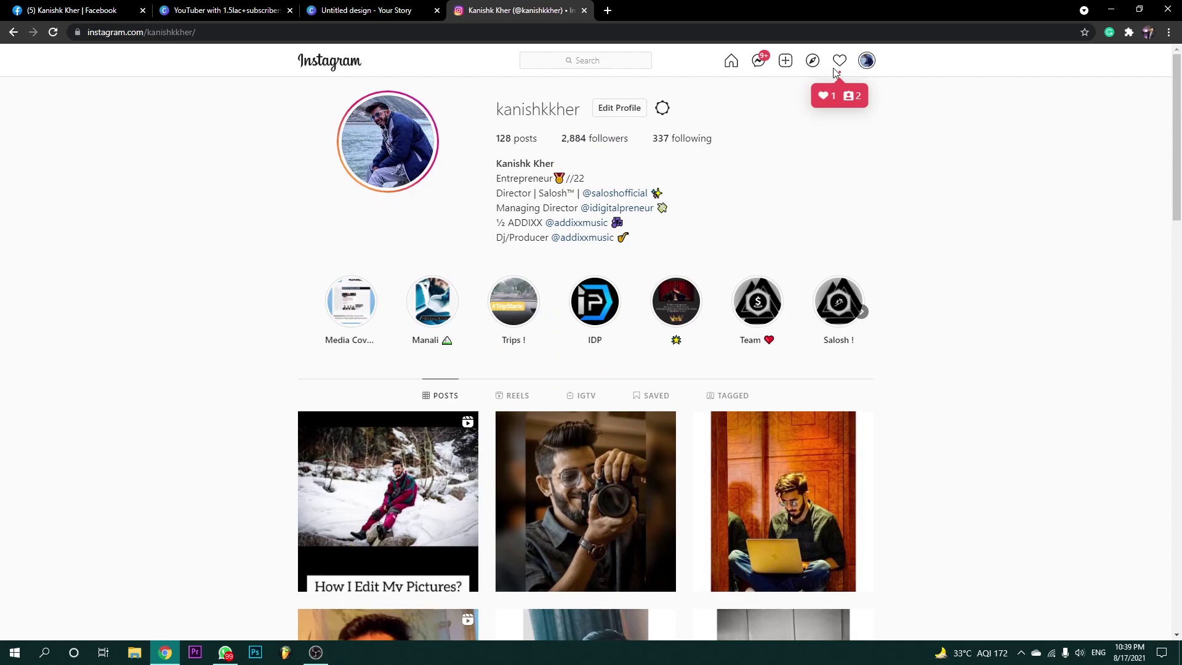
Compare the Instagram profile with the connected account shown in the Facebook page's settings, ending on Facebook.
left_click(247, 11)
left_click(111, 10)
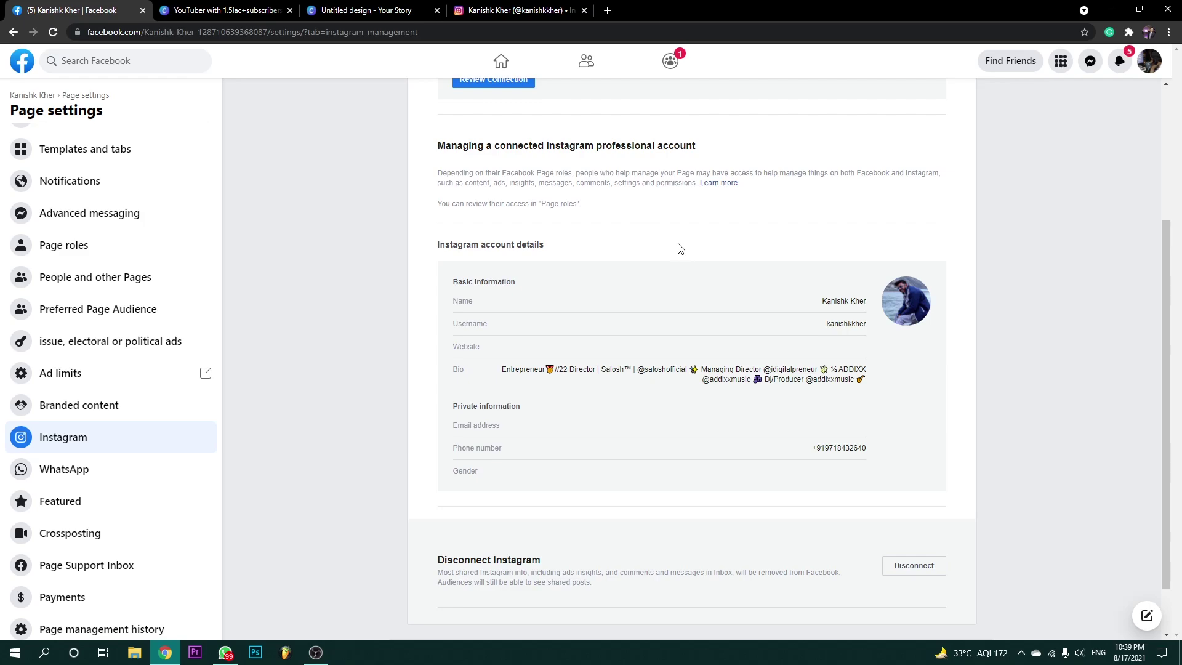
left_click(491, 9)
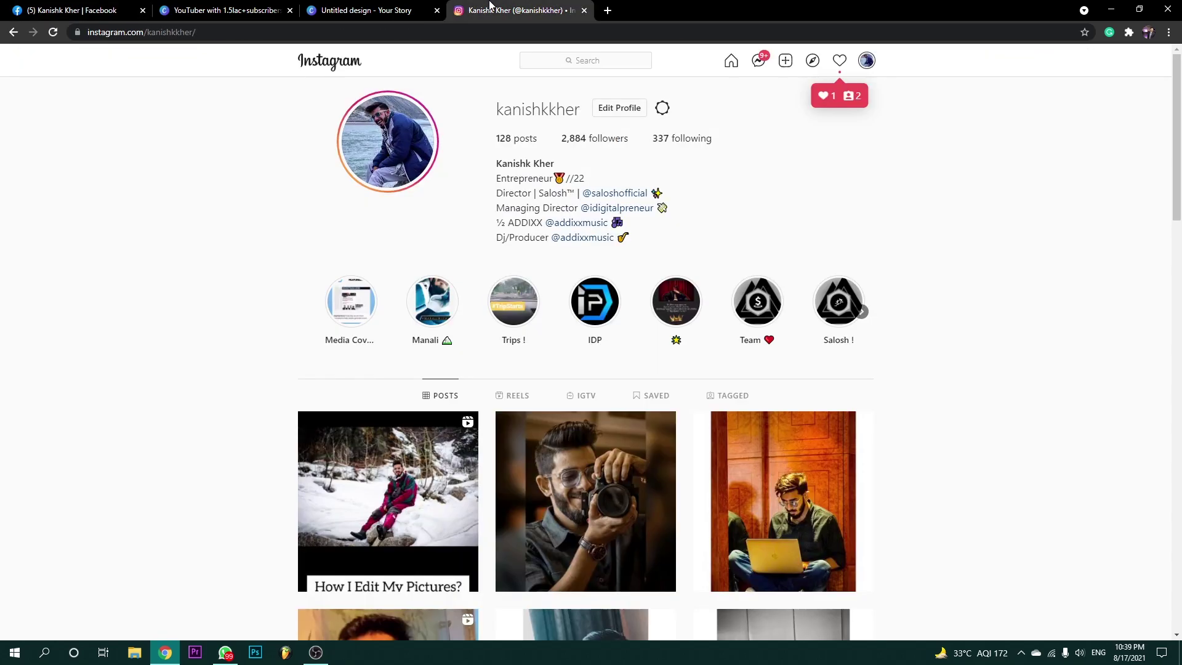
left_click(80, 8)
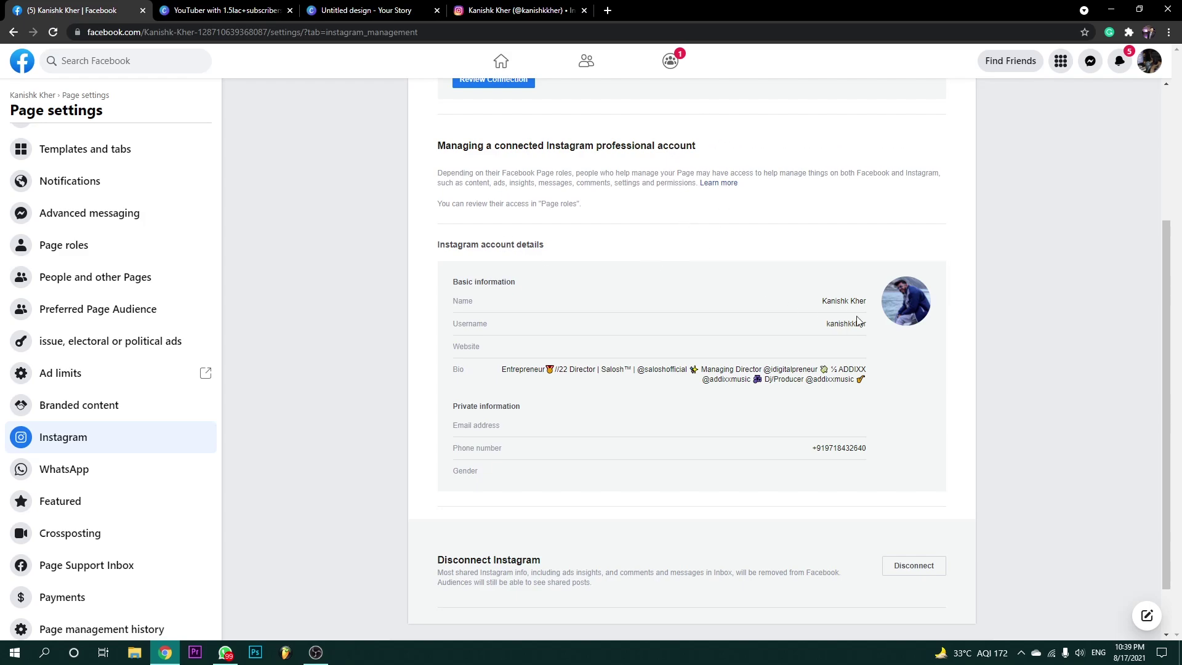
Review the connected Instagram account section in Page settings and highlight part of the Instagram account details heading.
scroll(778, 394, "up", 3)
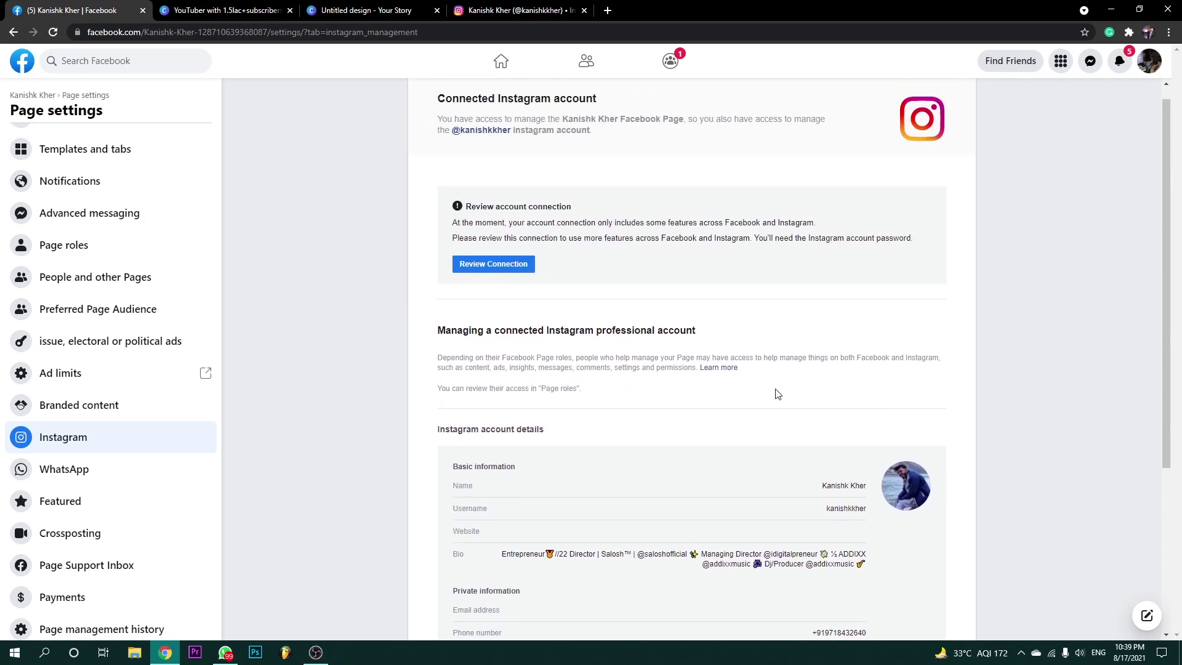
scroll(416, 334, "down", 2)
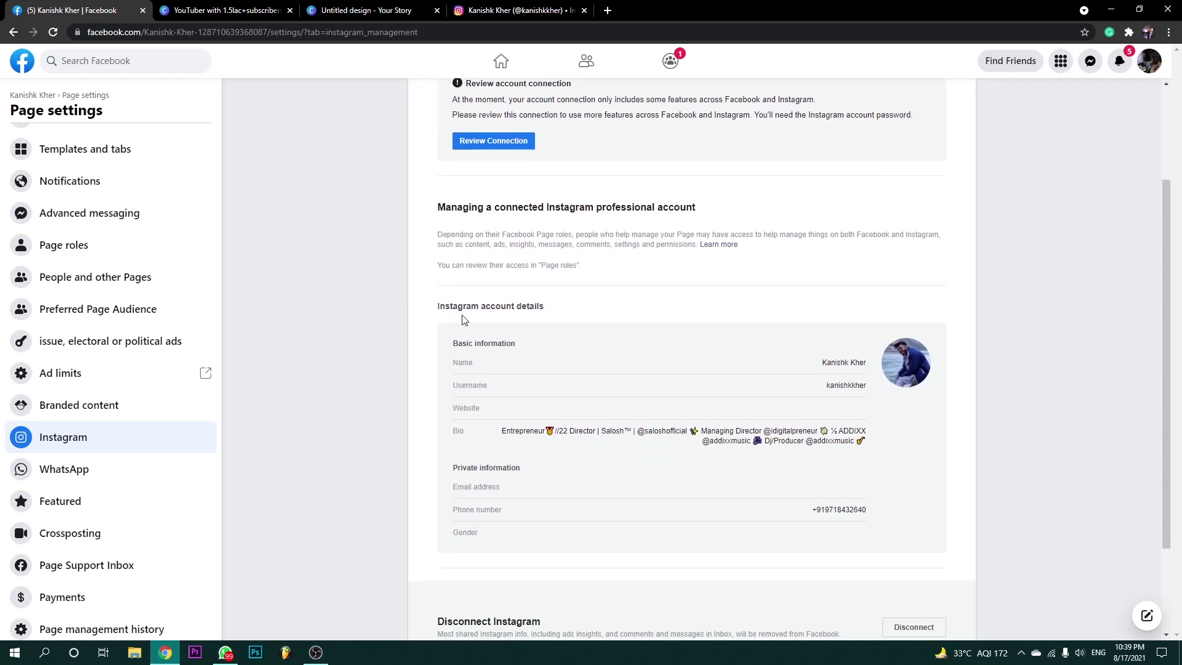
mouse_move(464, 320)
left_mouse_down()
mouse_move(559, 305)
mouse_move(463, 308)
left_mouse_up()
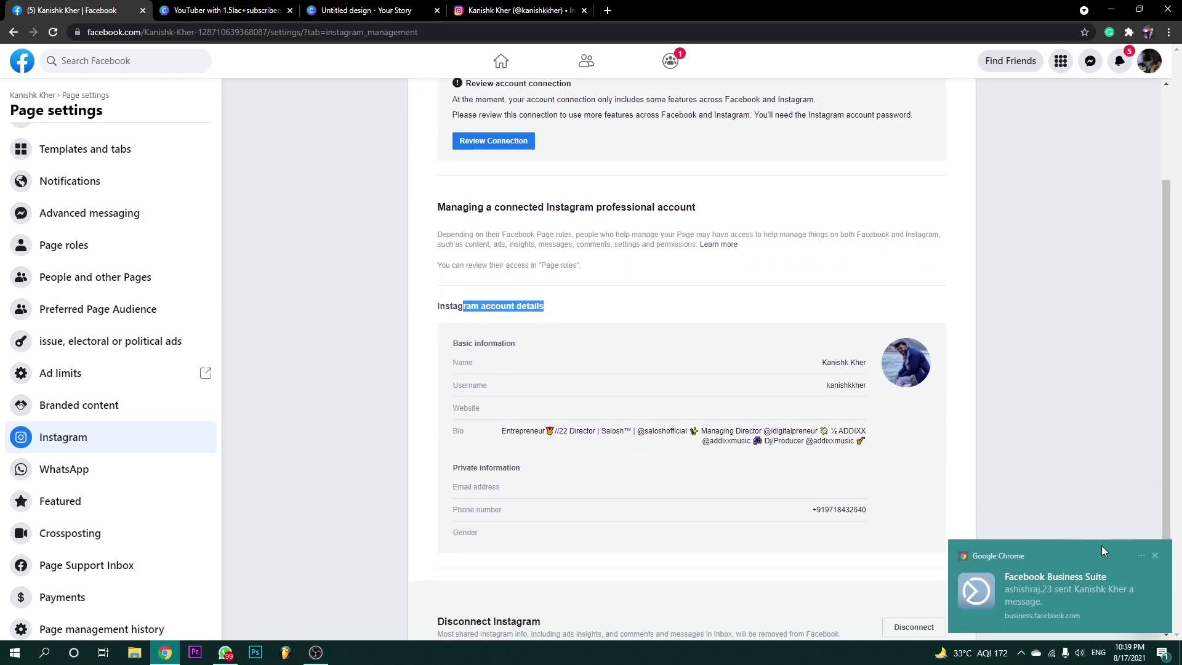
Dismiss the desktop notification and review the connected Instagram account section, including its basic and private account details.
left_click(1154, 556)
left_click(458, 298)
scroll(440, 323, "up", 2)
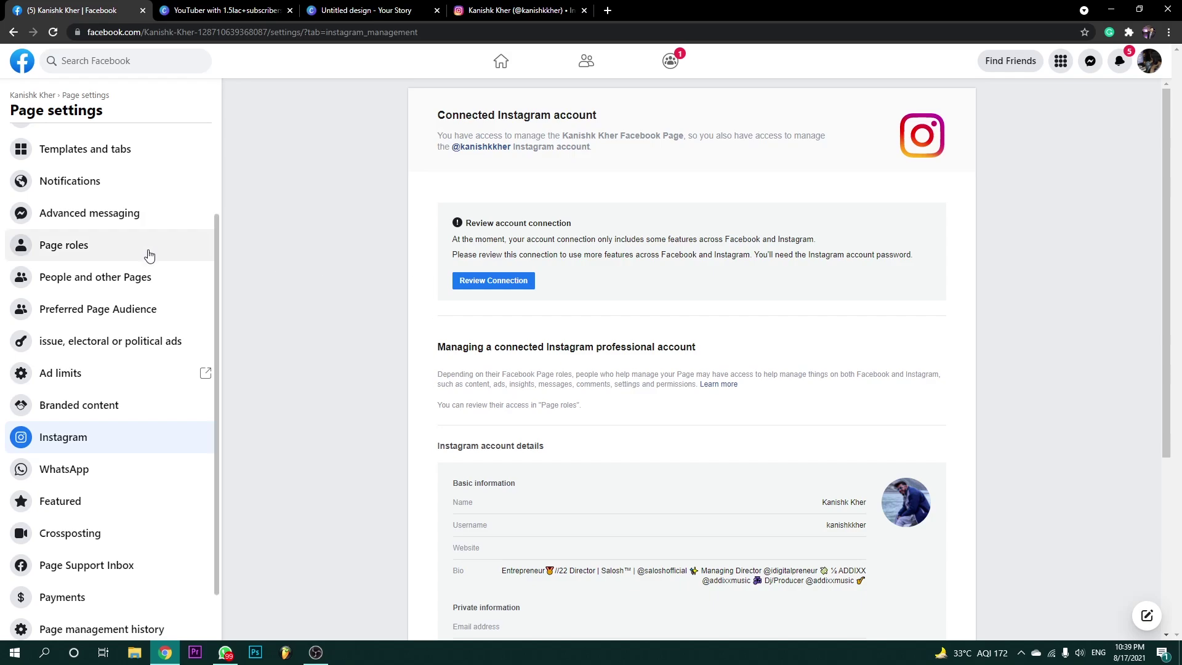
scroll(145, 256, "up", 2)
scroll(694, 408, "down", 1)
scroll(694, 408, "down", 2)
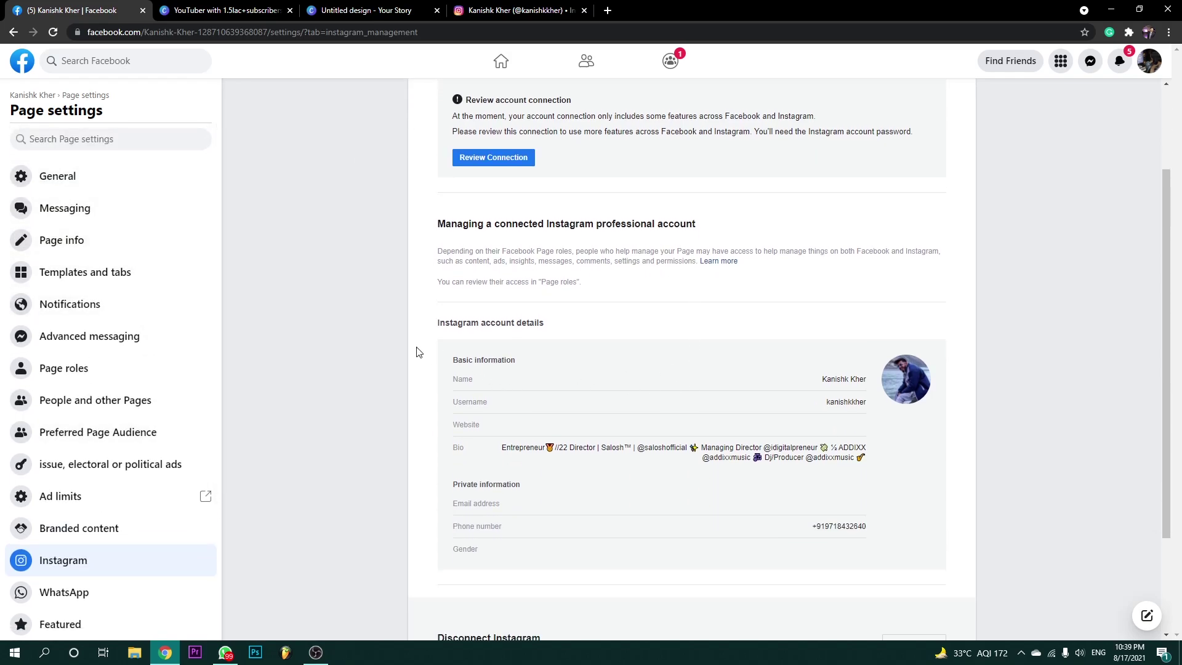
left_click_drag(434, 350, 1006, 558)
left_click(1007, 558)
scroll(286, 207, "up", 2)
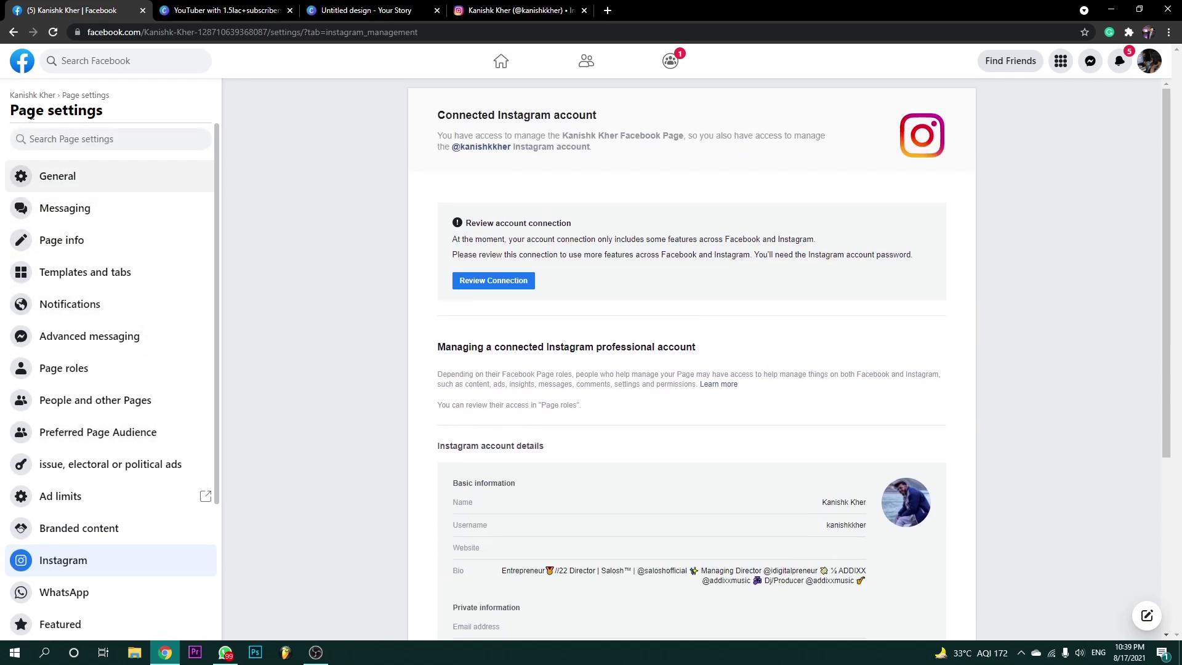
Go from the Facebook home feed to the list of managed Pages and return to the home feed.
left_click(22, 60)
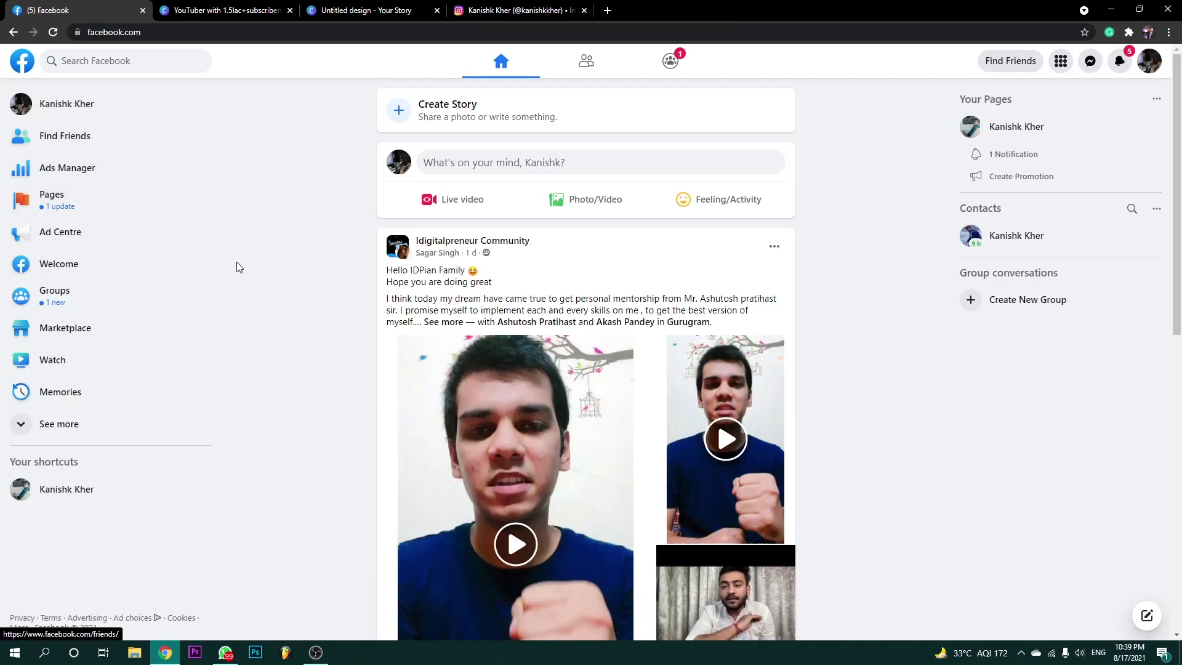
left_click(141, 219)
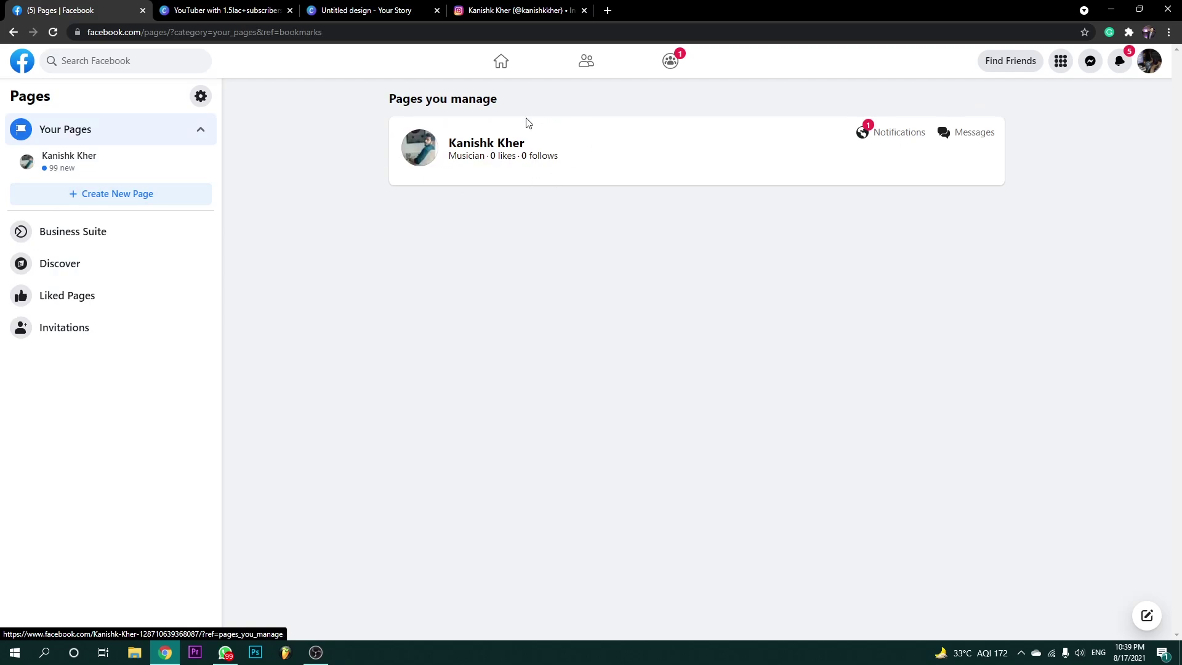
left_click(22, 62)
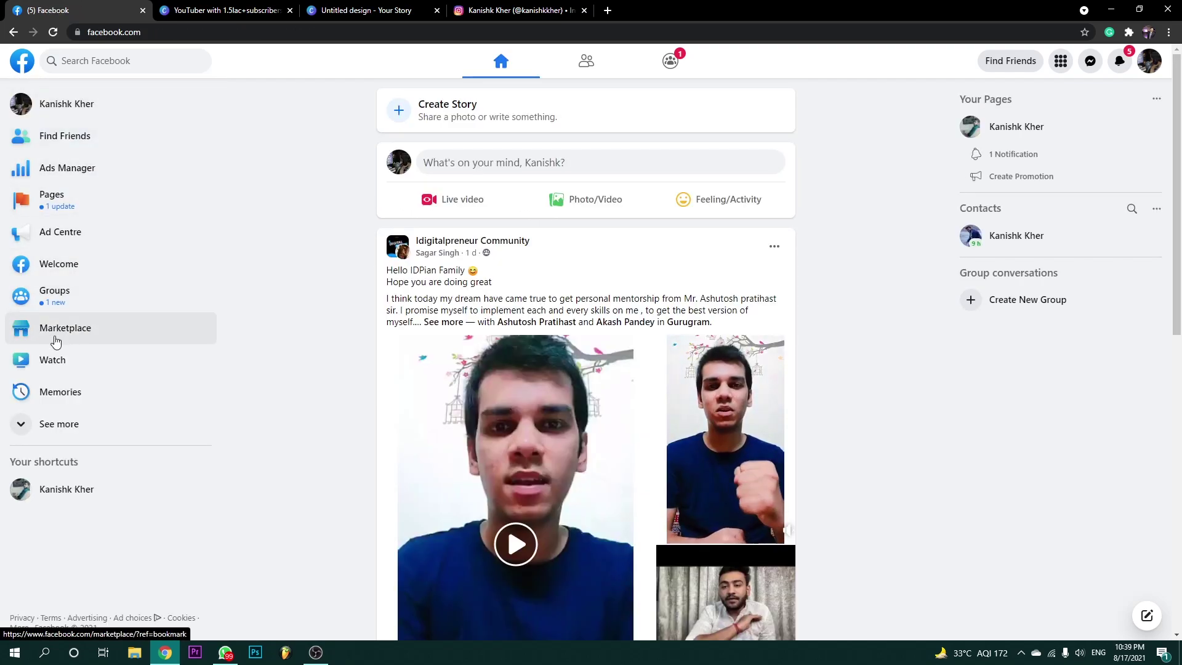
Look over the Page's Ad Centre and its Manage Page options, and go back to the home feed.
left_click(75, 240)
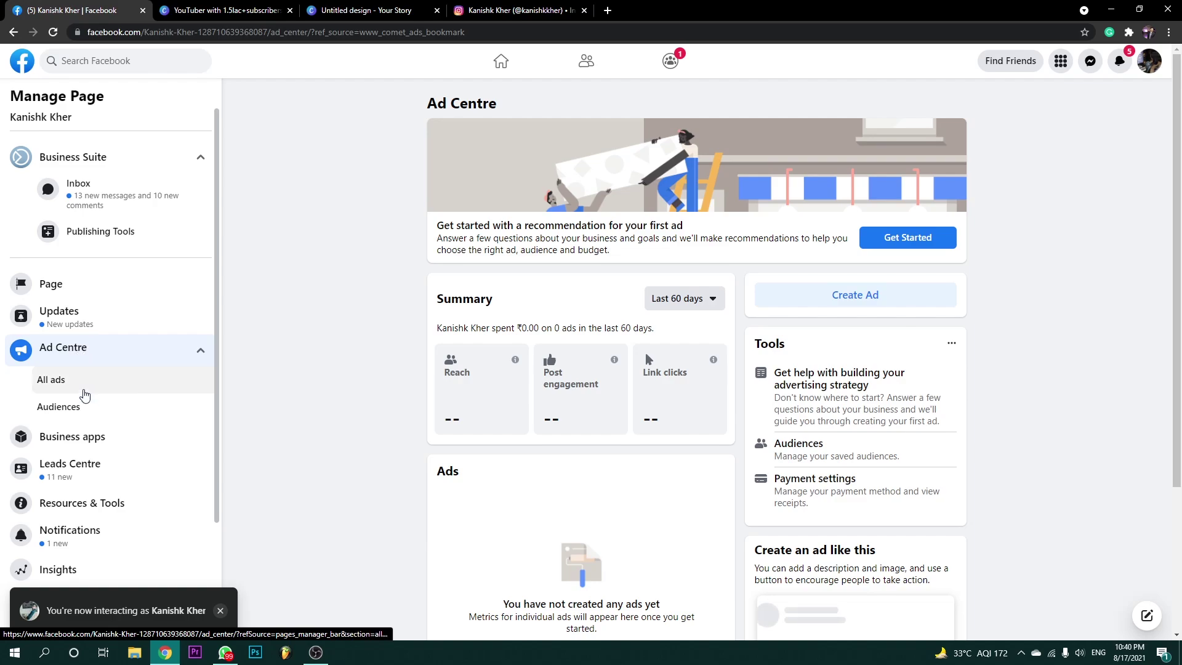
scroll(110, 269, "down", 2)
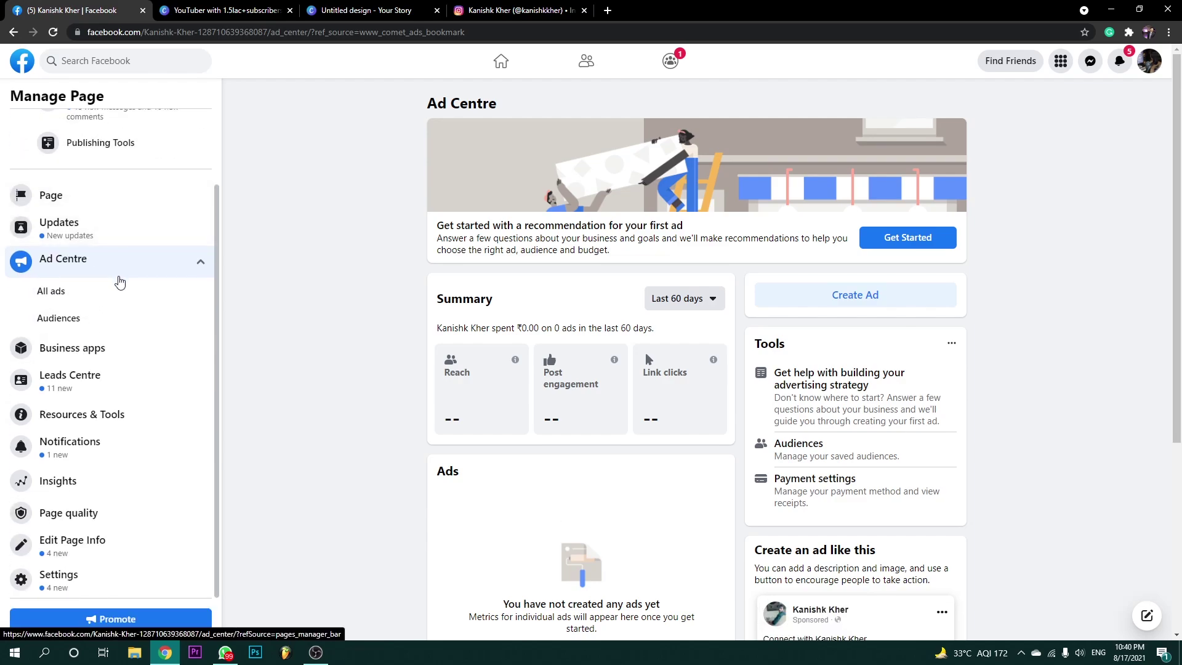
key("alt+Left")
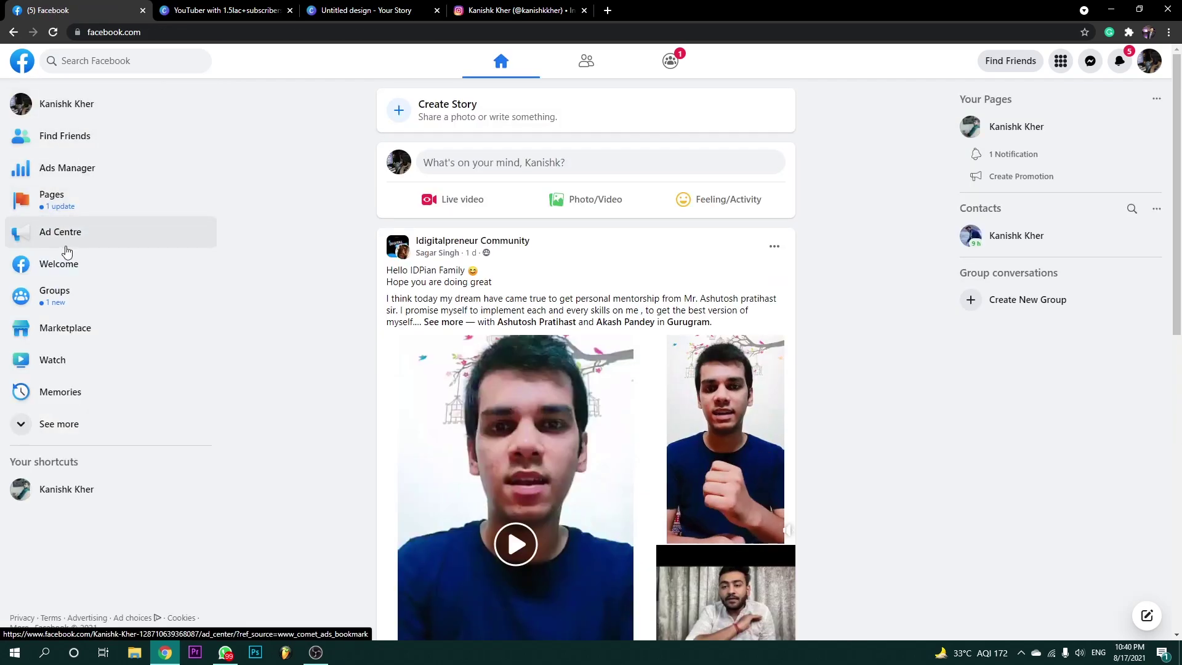
Expand the home feed's shortcut list and look through all the additional Facebook features down to Weather.
left_click(51, 423)
scroll(130, 345, "down", 6)
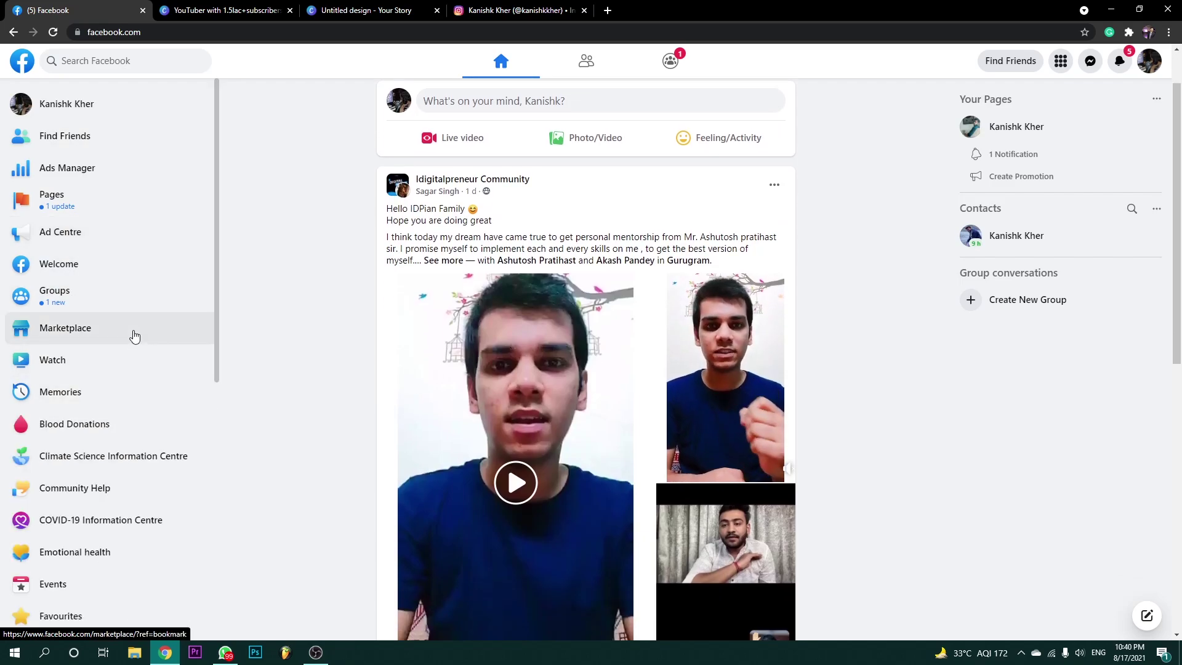
scroll(132, 333, "down", 4)
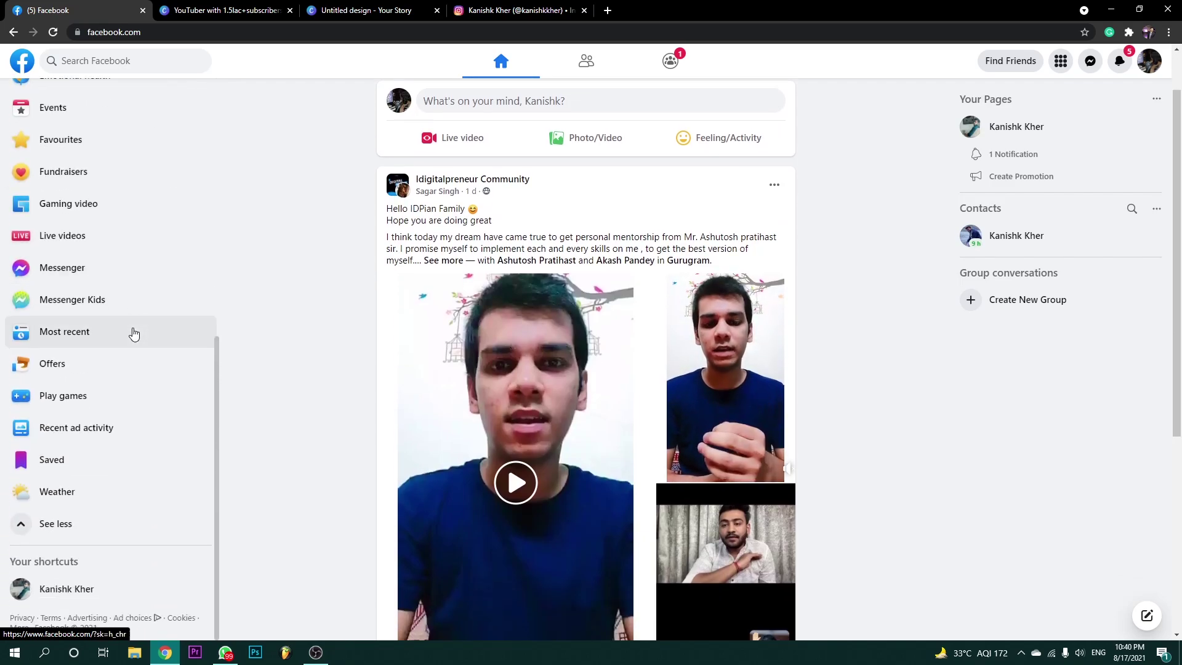
scroll(132, 332, "up", 9)
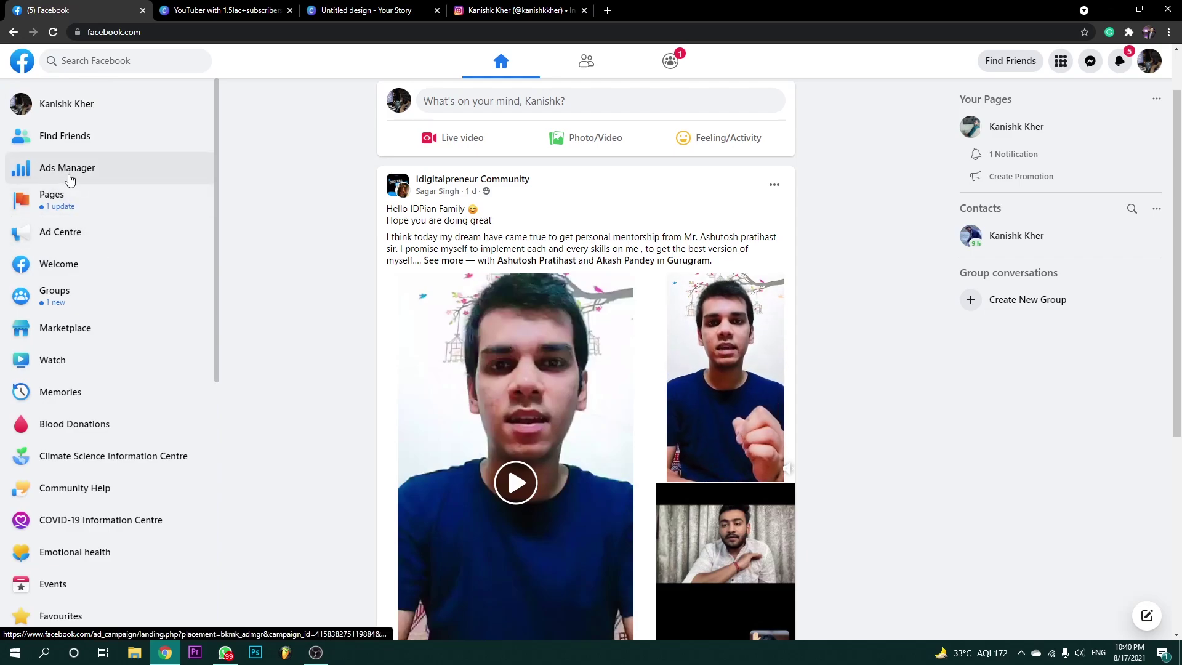
Open Ads Manager for the ad account through Business Suite's additional tools.
left_click(82, 169)
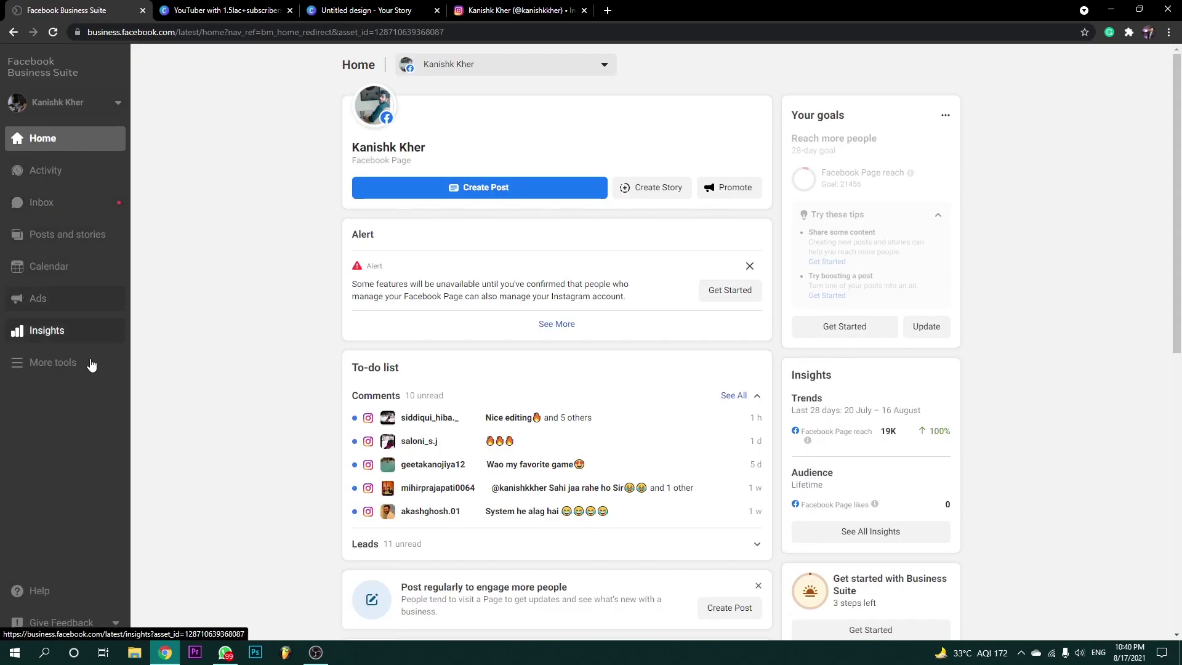
left_click(55, 363)
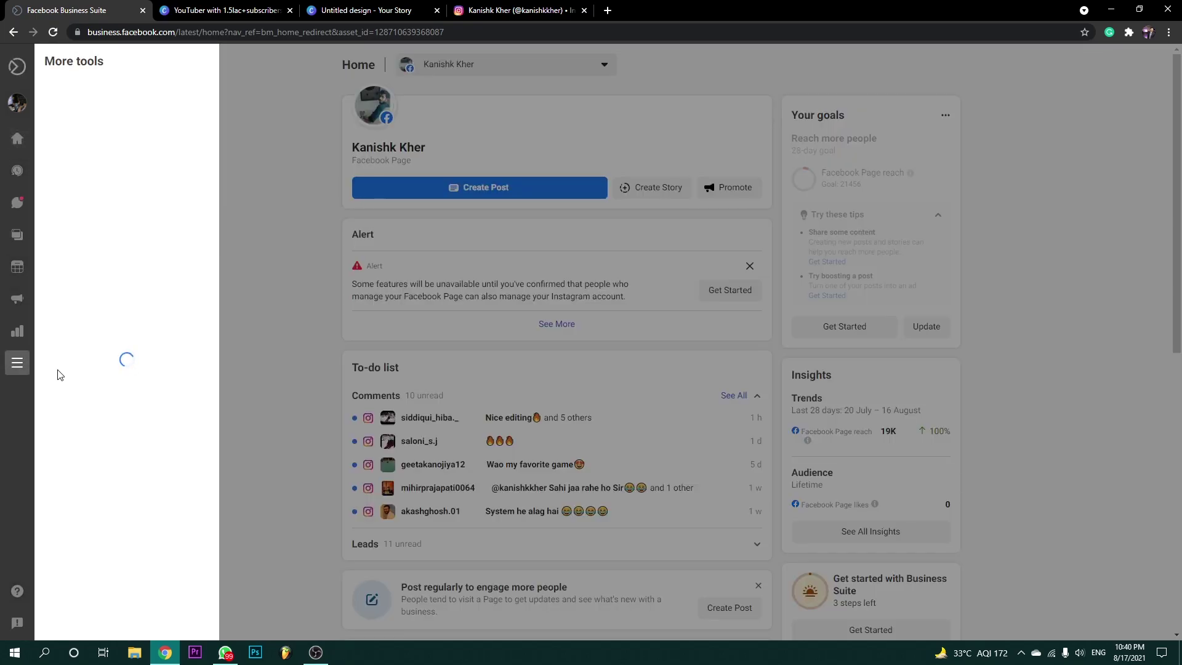
left_click(89, 99)
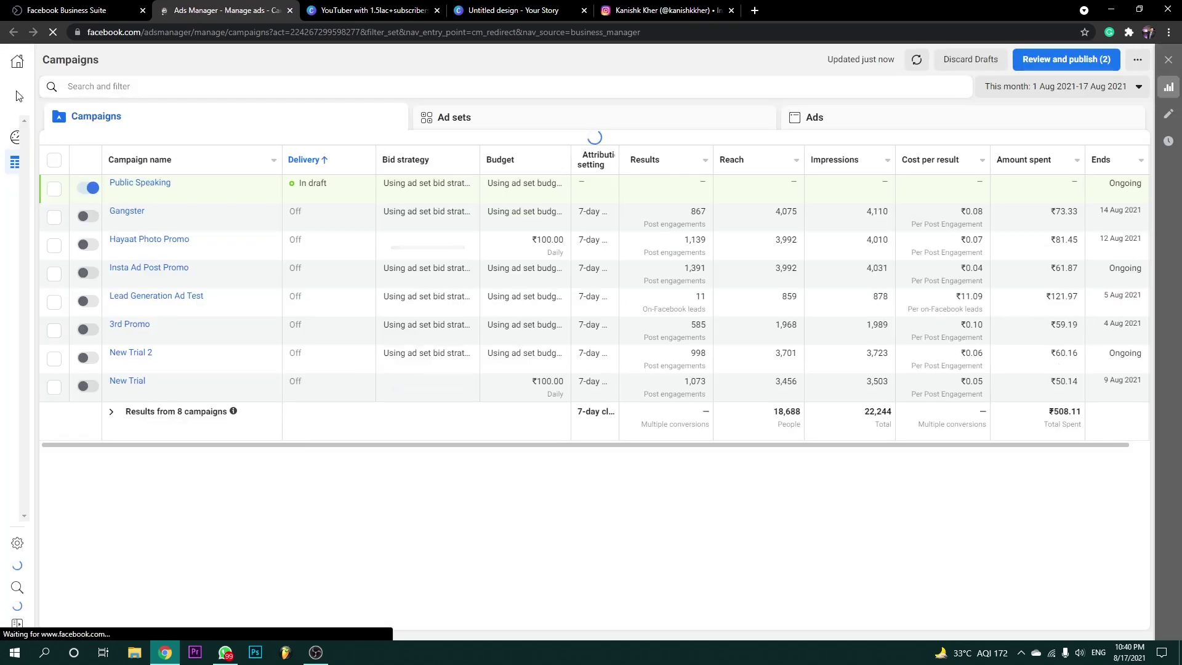
Check the list of all tools and the account switcher in Ads Manager, leaving the account selection as it is.
left_click(17, 86)
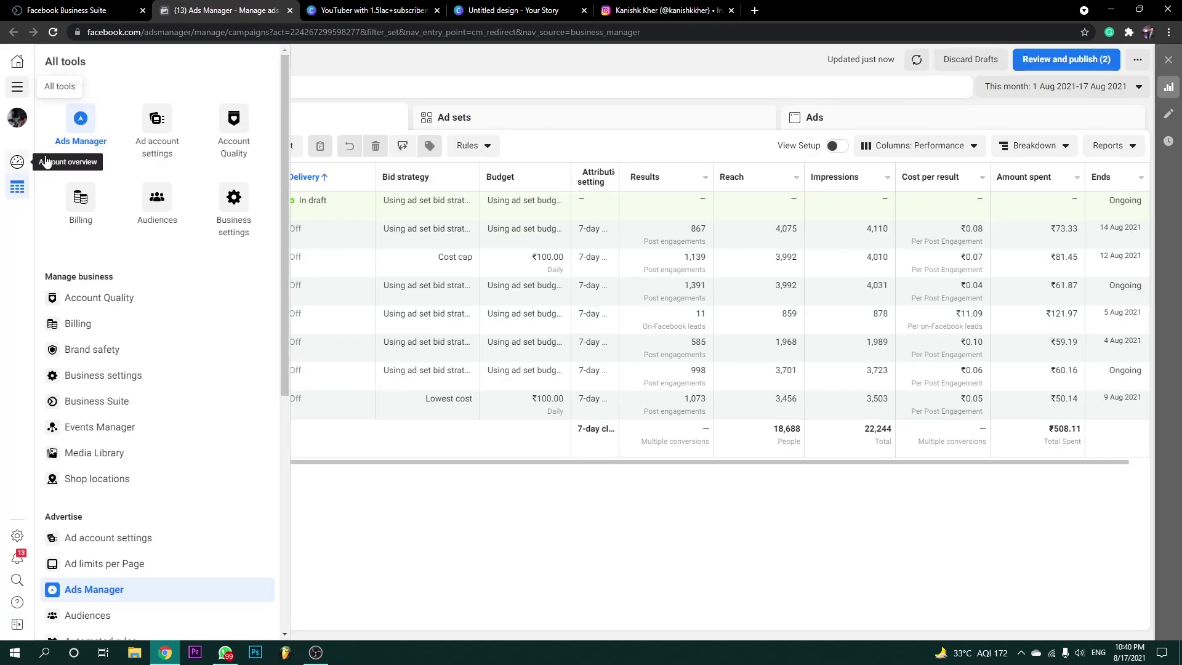
left_click(18, 117)
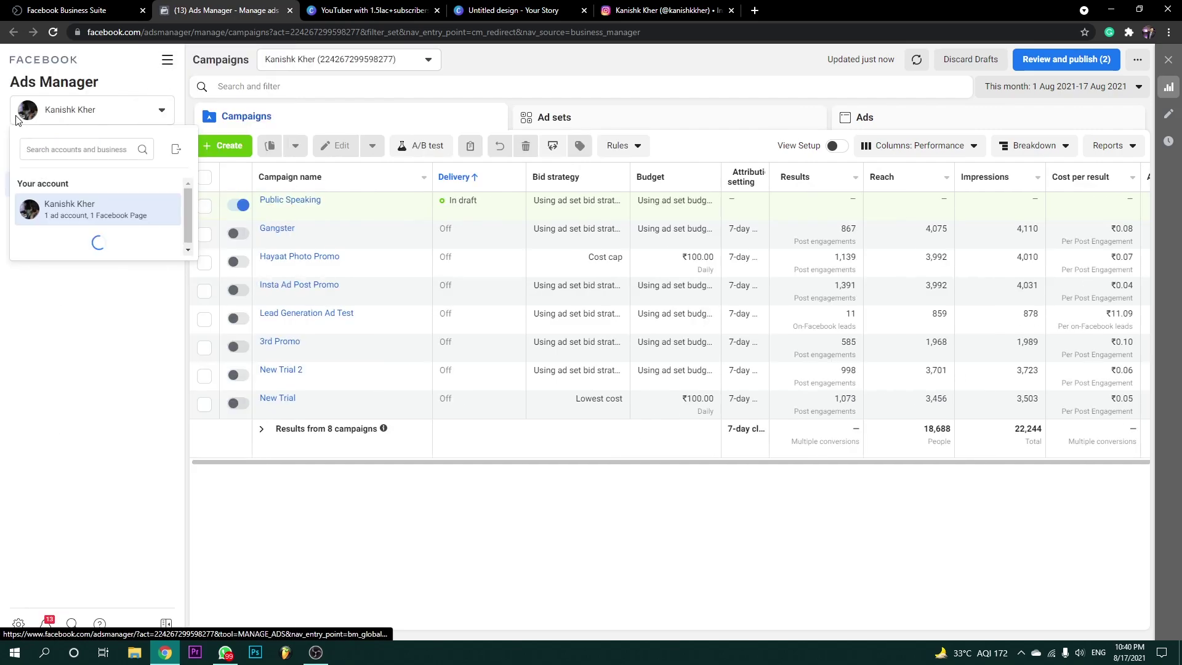
left_click(95, 276)
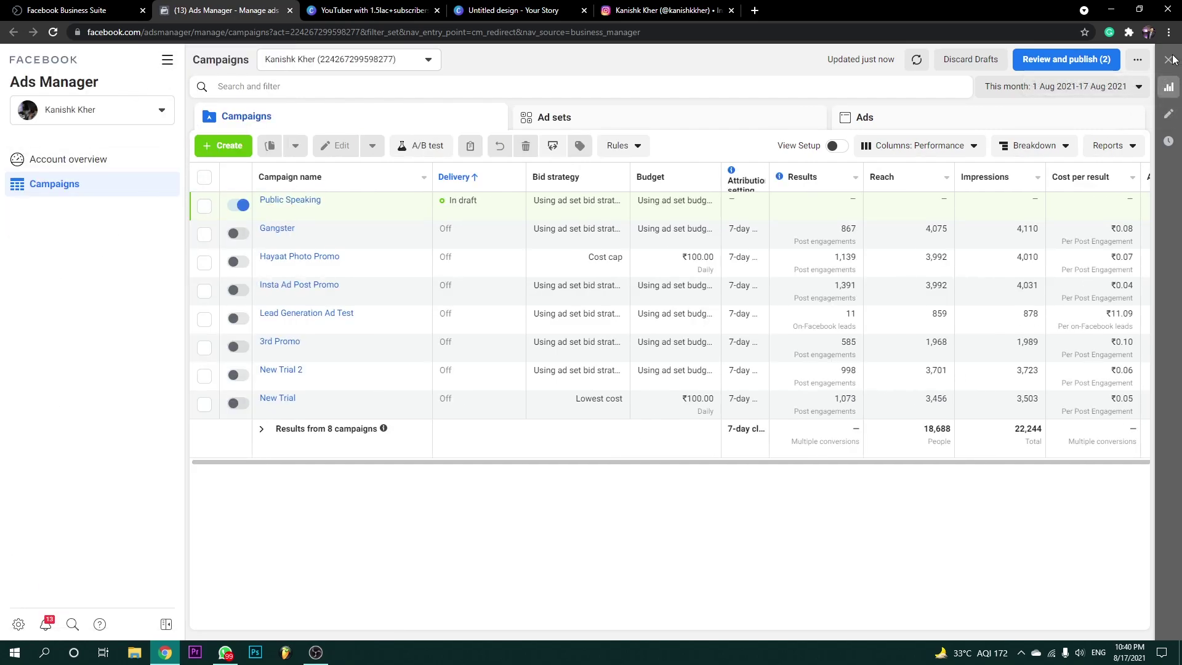
Open the ad account's overview and highlight its account spending limit.
left_click(92, 159)
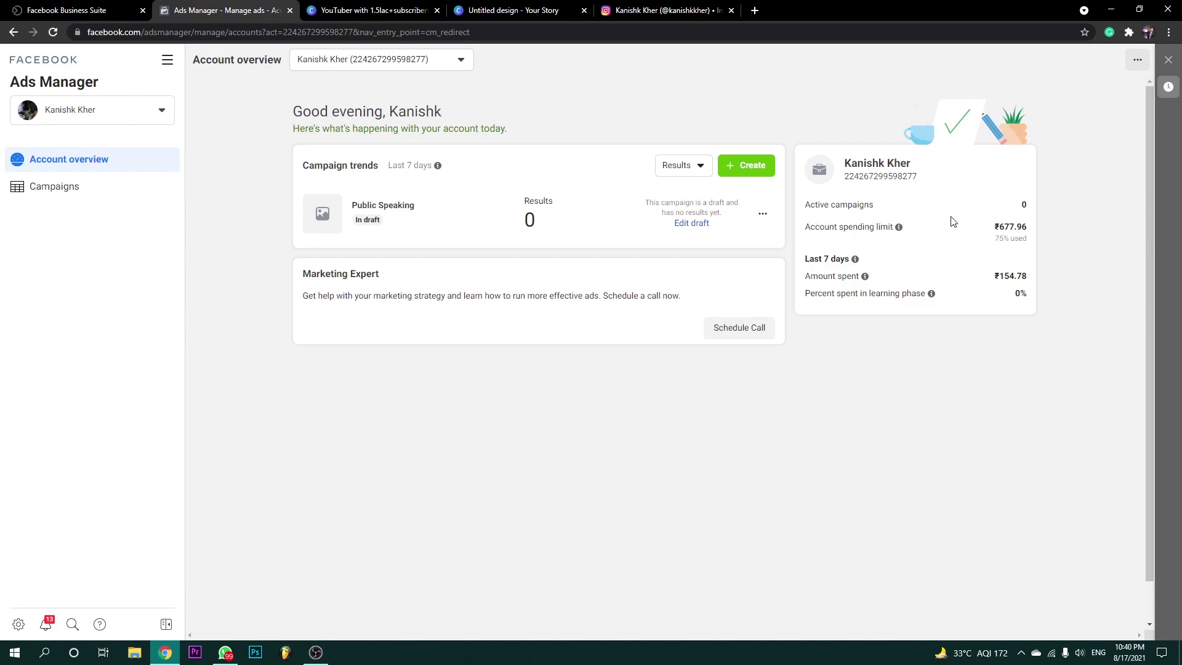
left_click_drag(998, 226, 1037, 233)
left_click(1052, 234)
Look through the full list of Ads Manager tools and open Business settings.
left_click(167, 61)
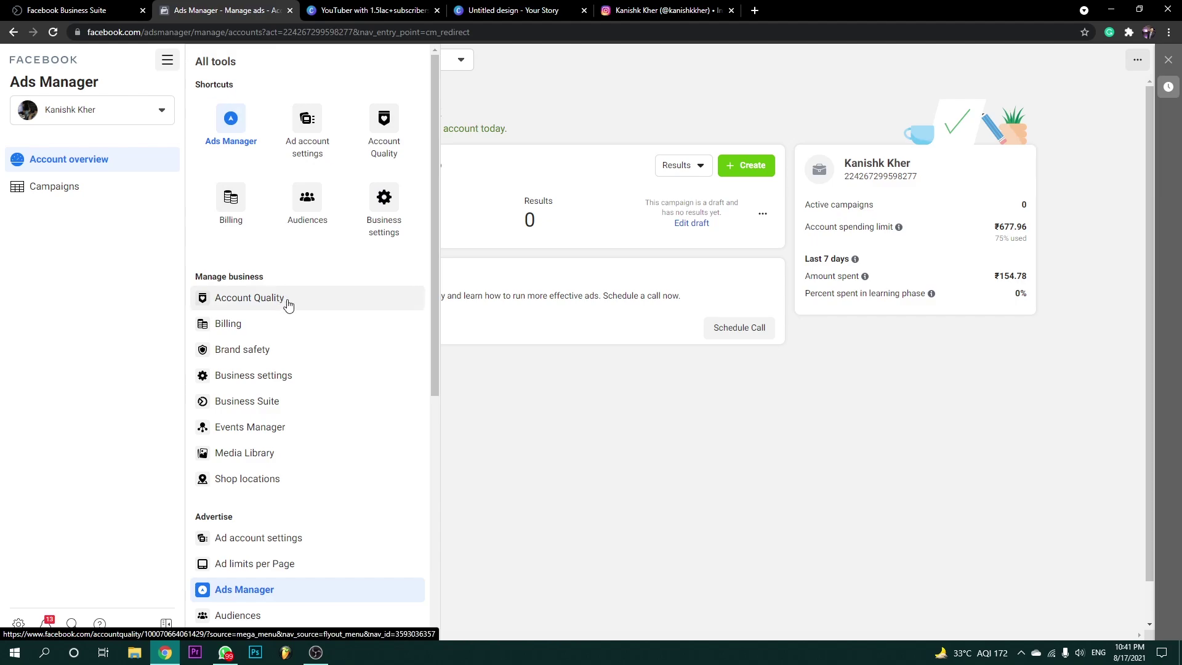
scroll(280, 540, "down", 1)
scroll(285, 517, "down", 5)
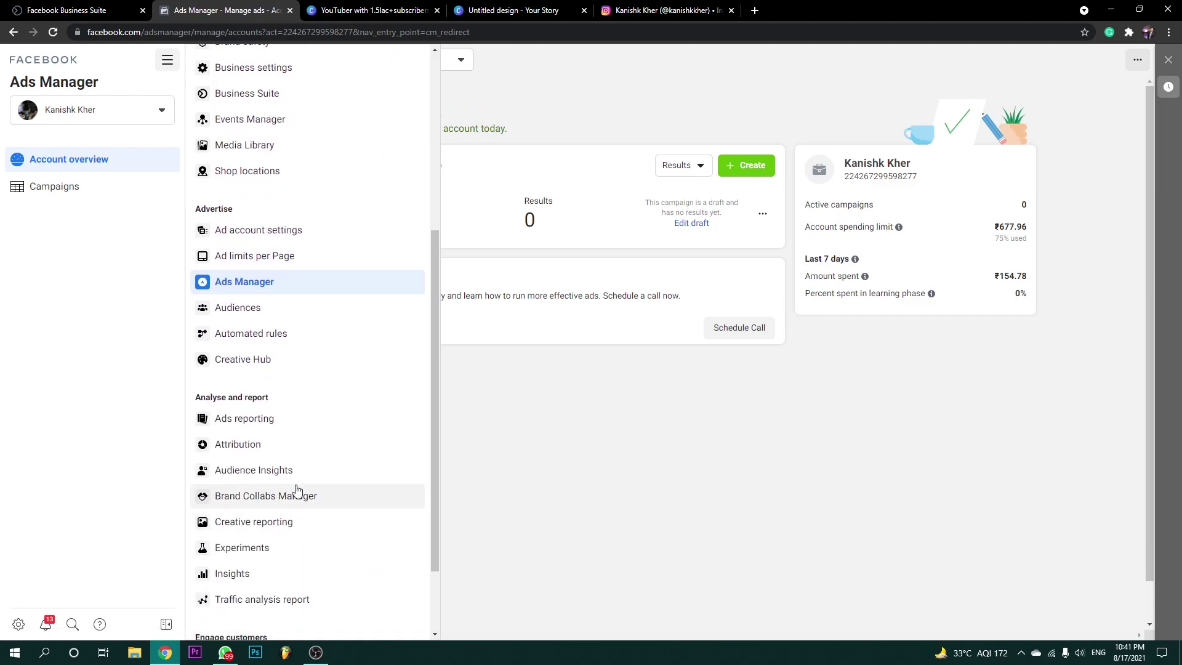
scroll(345, 320, "up", 6)
left_click(377, 211)
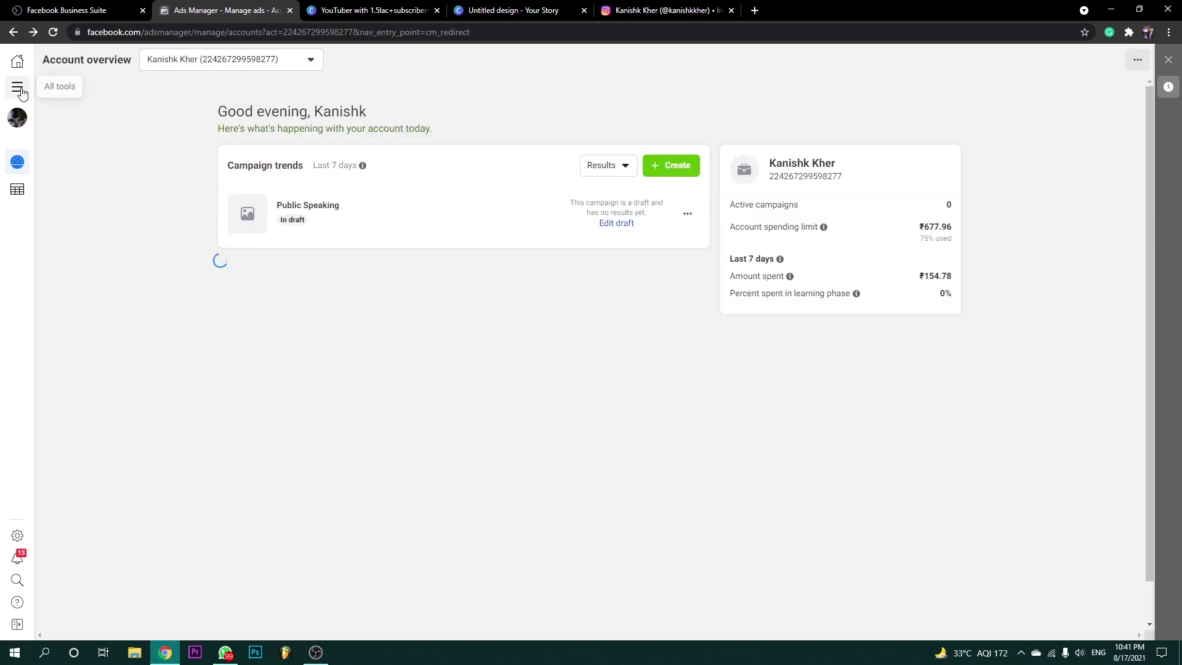
Open Business settings again and read through the Business Manager overview page before returning to the ad account overview.
left_click(18, 88)
left_click(230, 200)
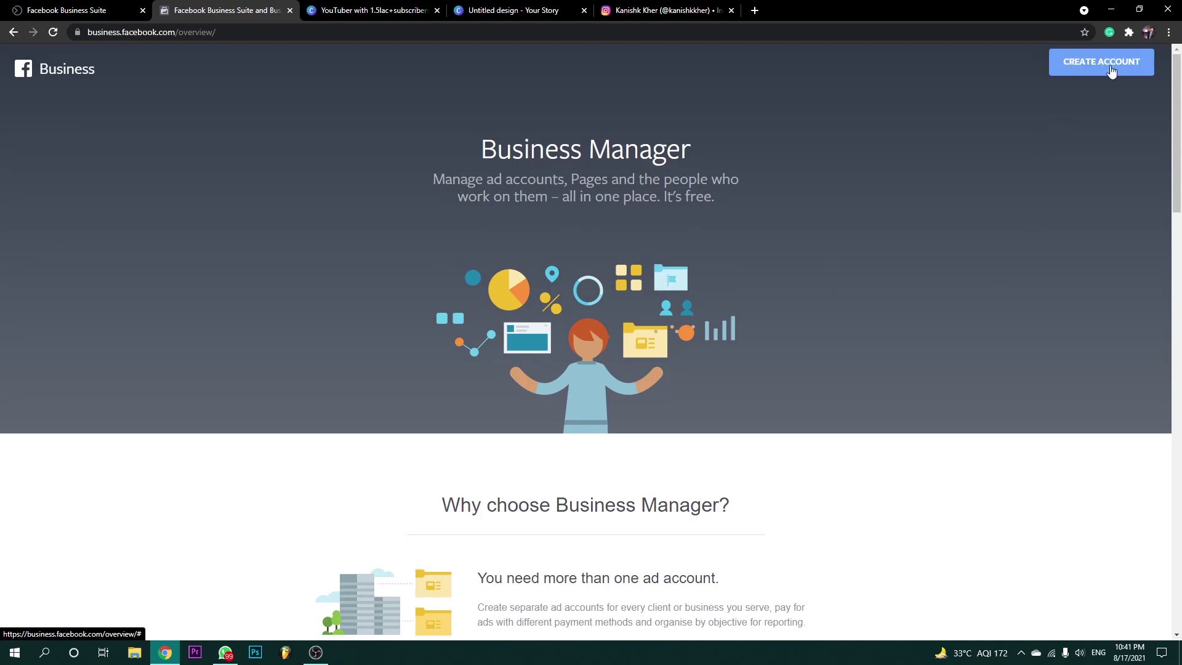
scroll(1097, 113, "down", 9)
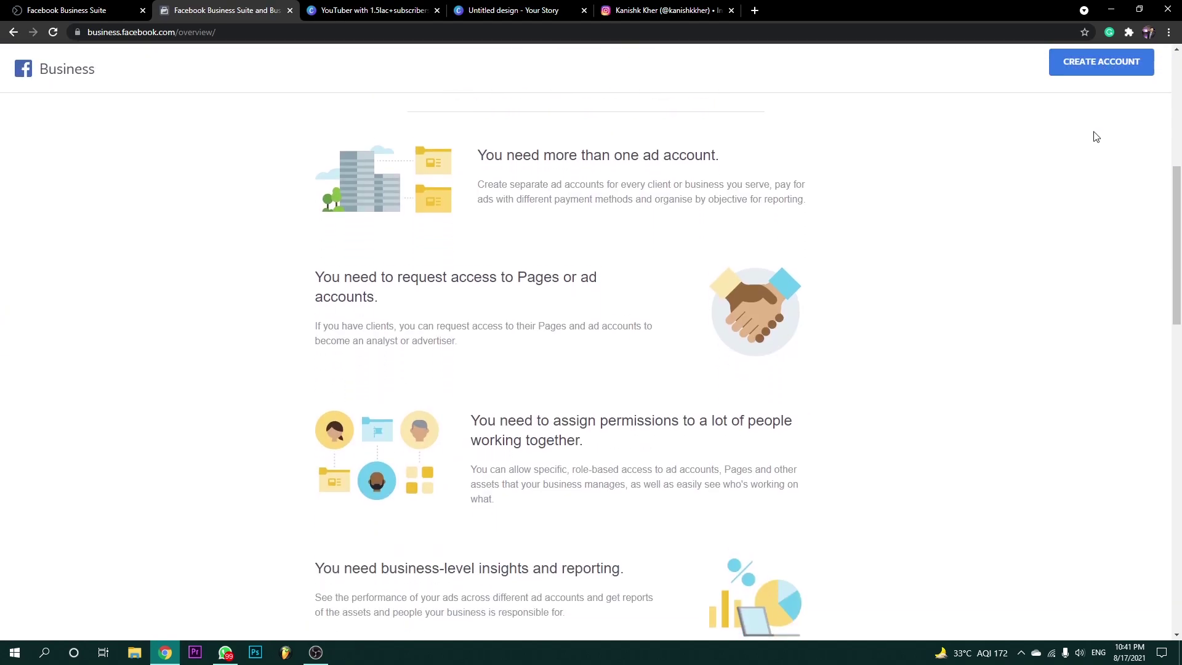
scroll(1075, 180, "down", 10)
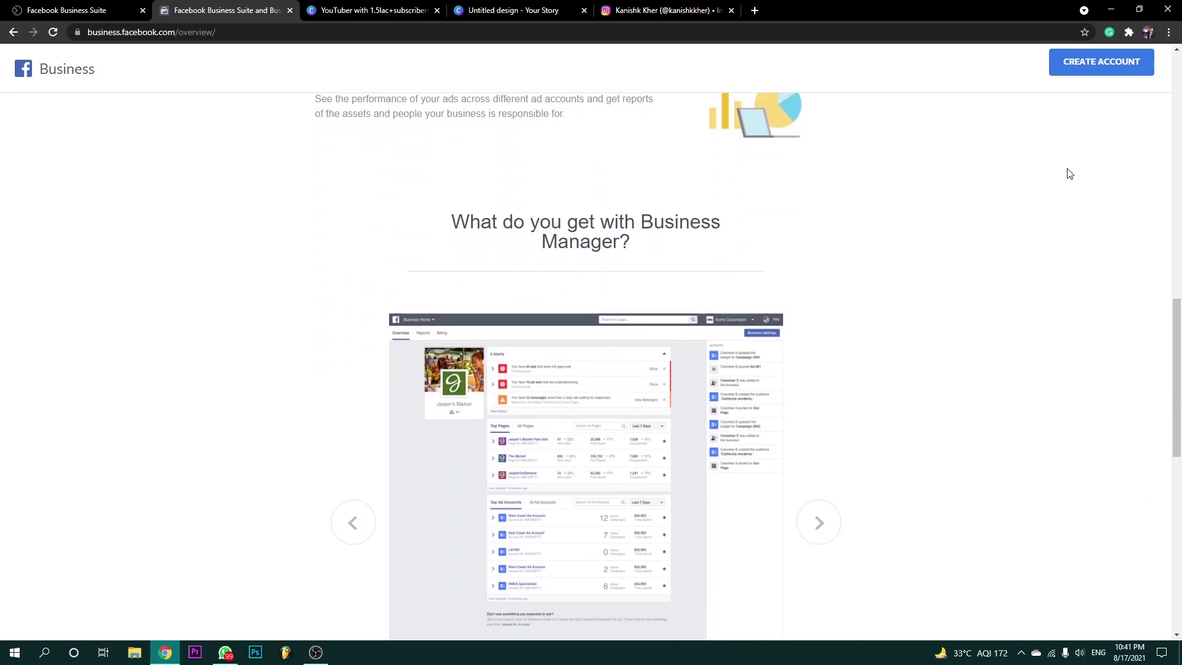
scroll(1058, 174, "up", 5)
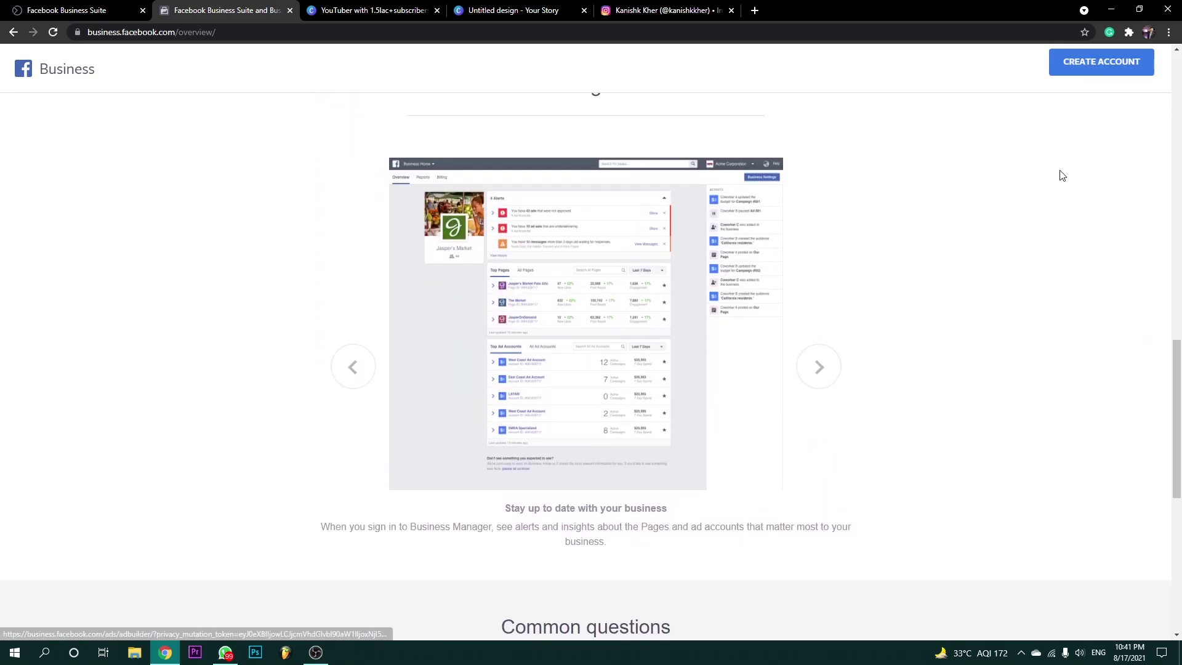
scroll(955, 198, "up", 10)
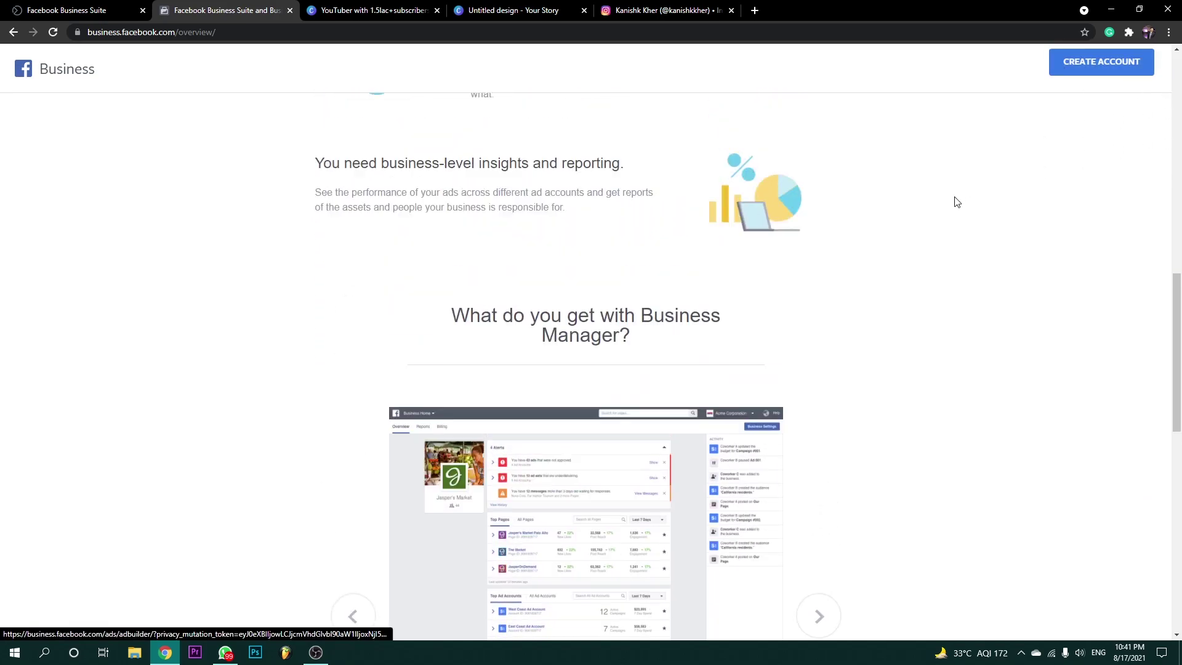
scroll(16, 83, "up", 3)
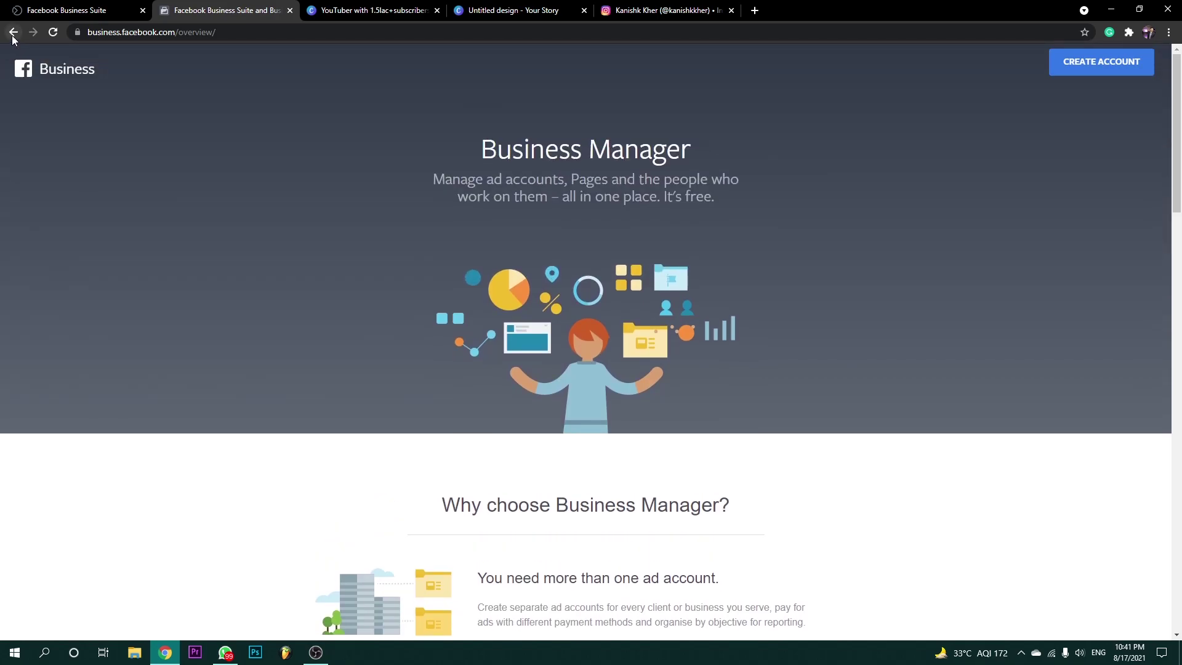
left_click(13, 33)
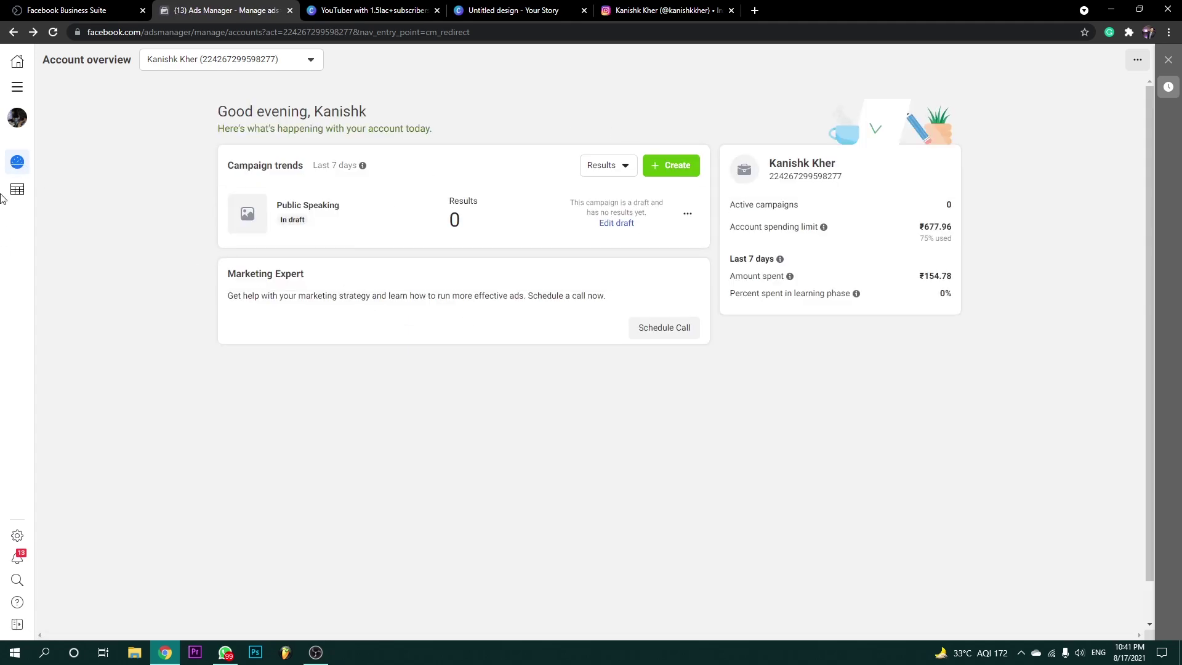
Open the ad account's Billing page and highlight the available balance and the latest funded transaction.
left_click(17, 86)
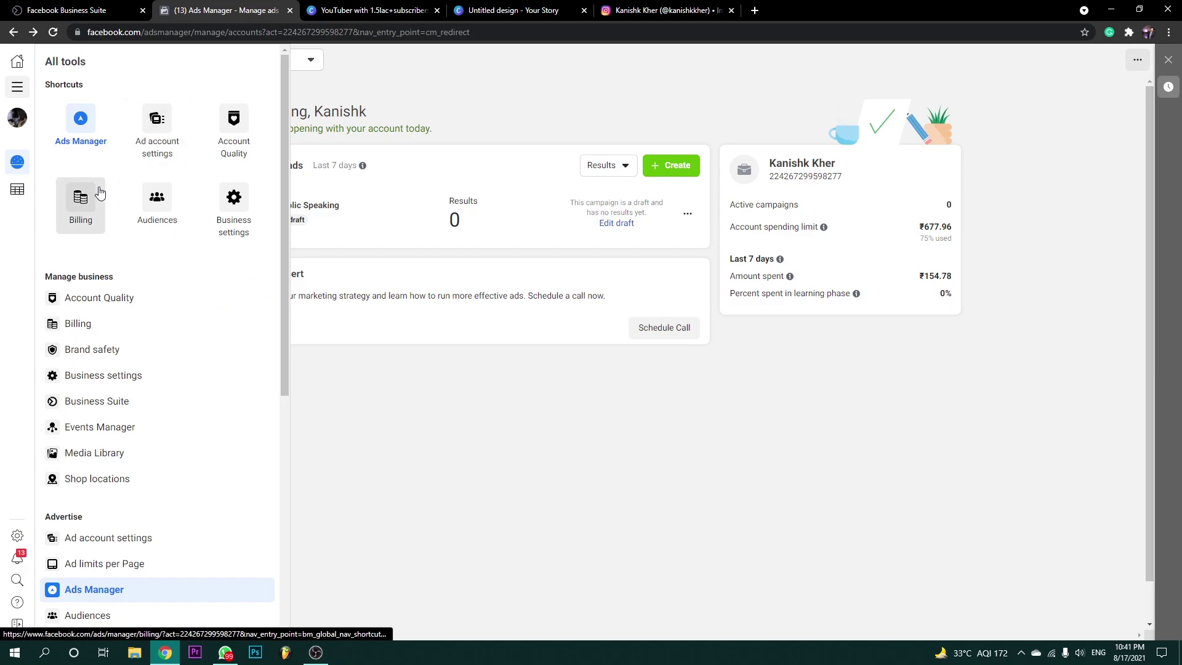
left_click(101, 209)
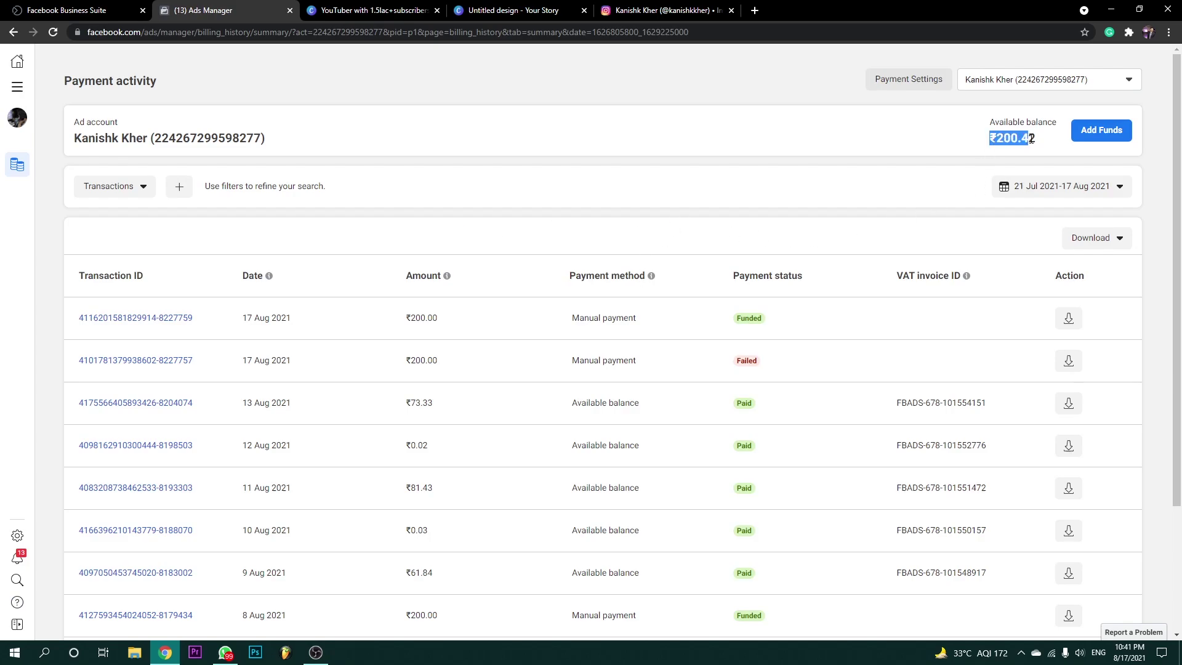
left_click_drag(1045, 139, 985, 120)
left_click(985, 138)
left_click_drag(784, 321, 303, 322)
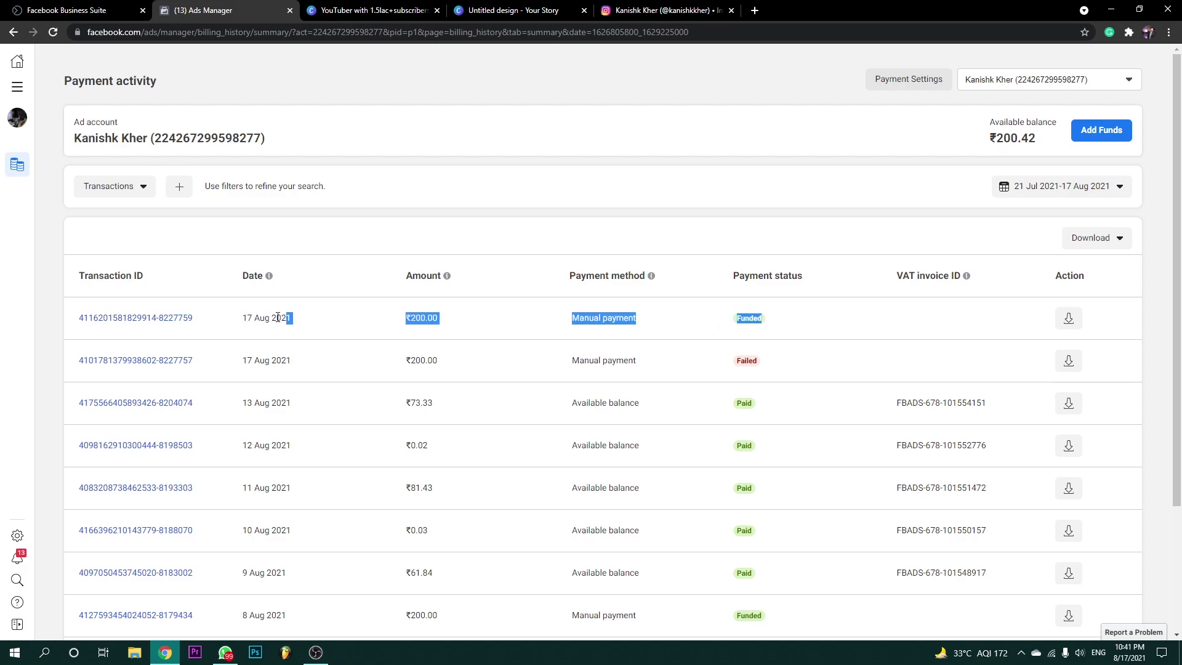
left_click(338, 318)
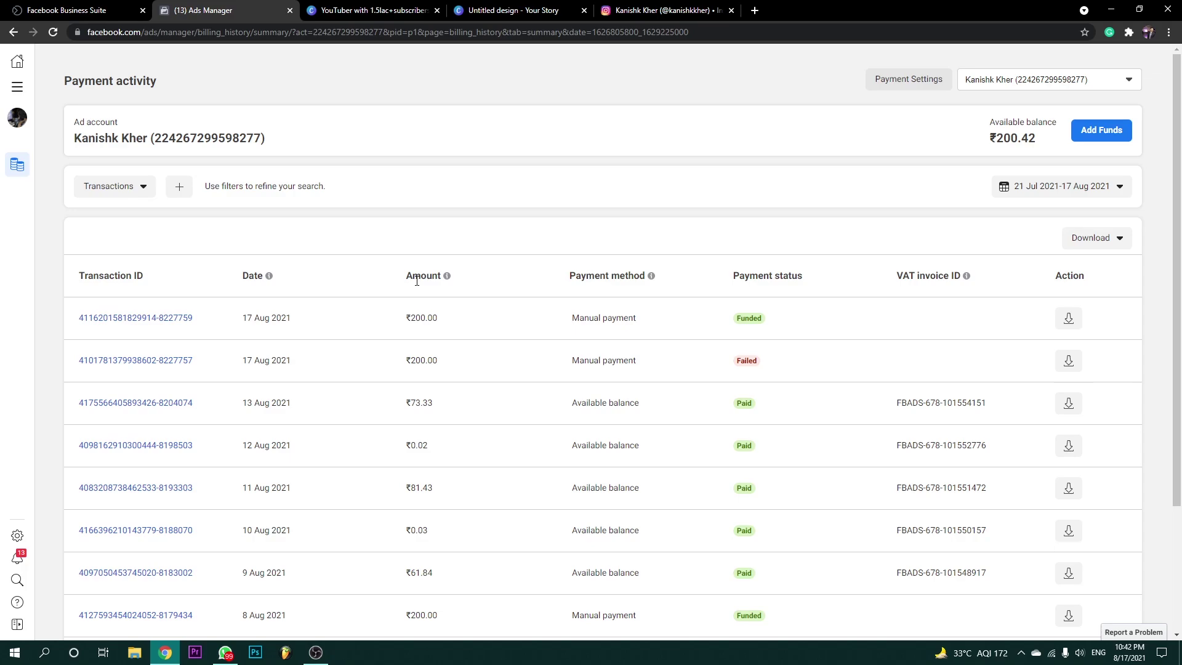
left_click(989, 142)
mouse_move(983, 126)
left_mouse_down()
mouse_move(1038, 142)
mouse_move(977, 134)
left_mouse_up()
left_click(1039, 141)
left_click(977, 134)
Highlight the ad account's available balance on the Billing page and look through the transaction list.
mouse_move(6, 165)
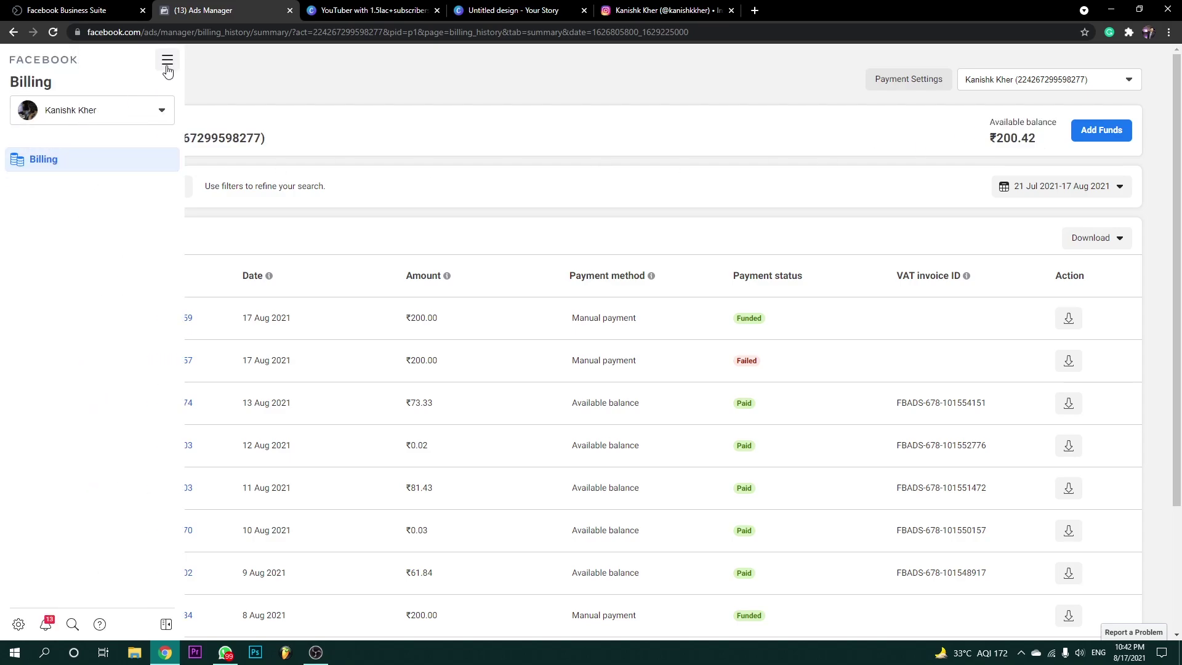
left_click(167, 69)
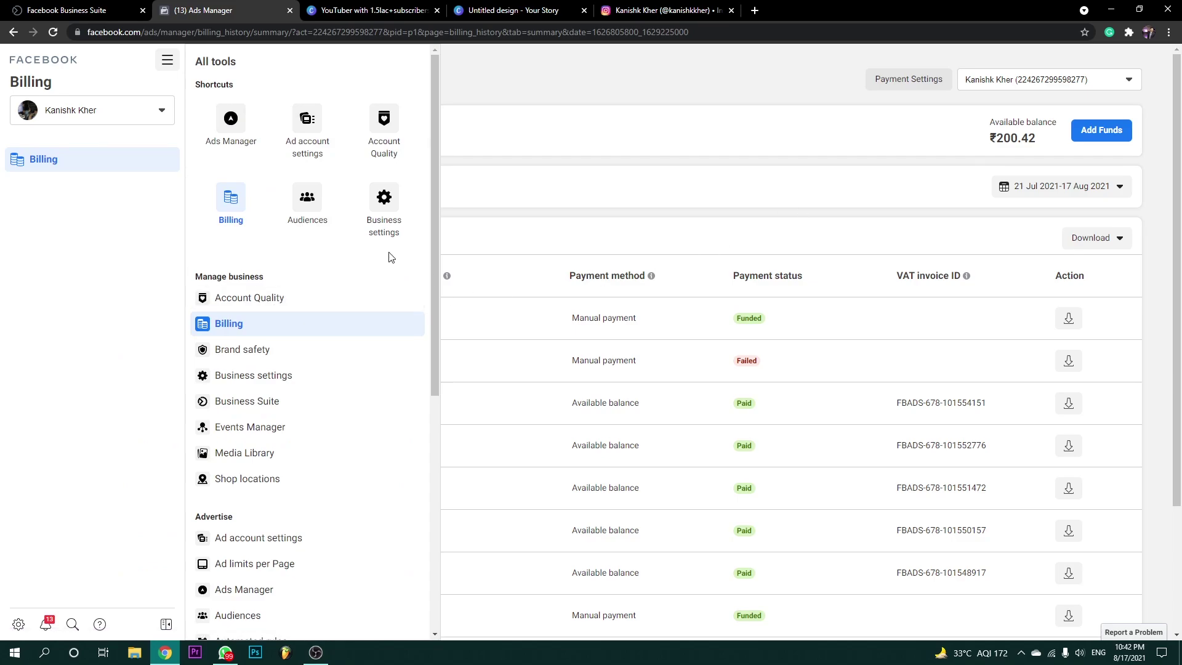
left_click_drag(987, 120, 1047, 142)
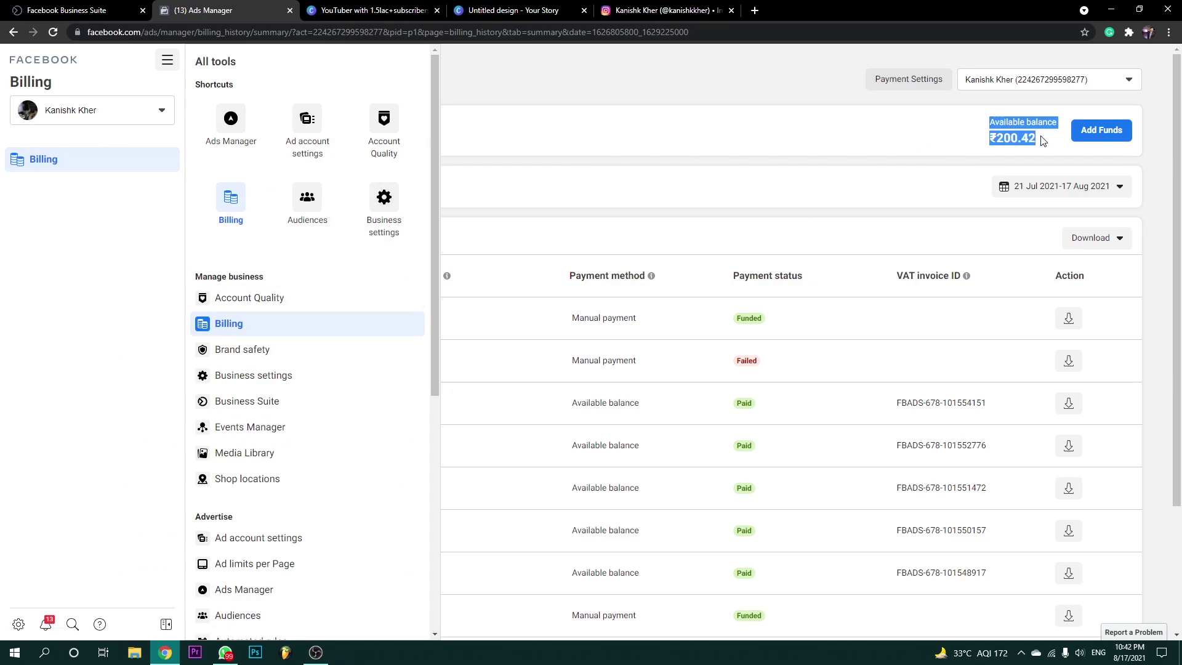
left_click(978, 136)
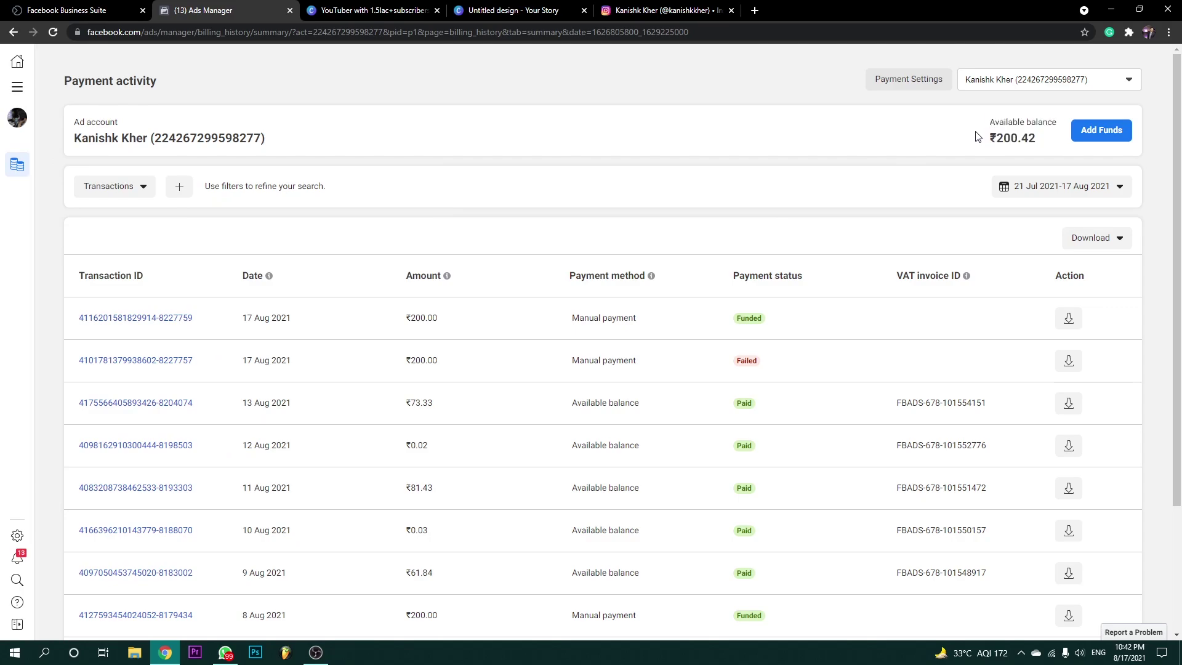
mouse_move(978, 136)
left_mouse_down()
mouse_move(1047, 148)
mouse_move(987, 120)
left_mouse_up()
left_click(1050, 150)
left_click(868, 161)
scroll(800, 197, "down", 3)
scroll(768, 319, "up", 3)
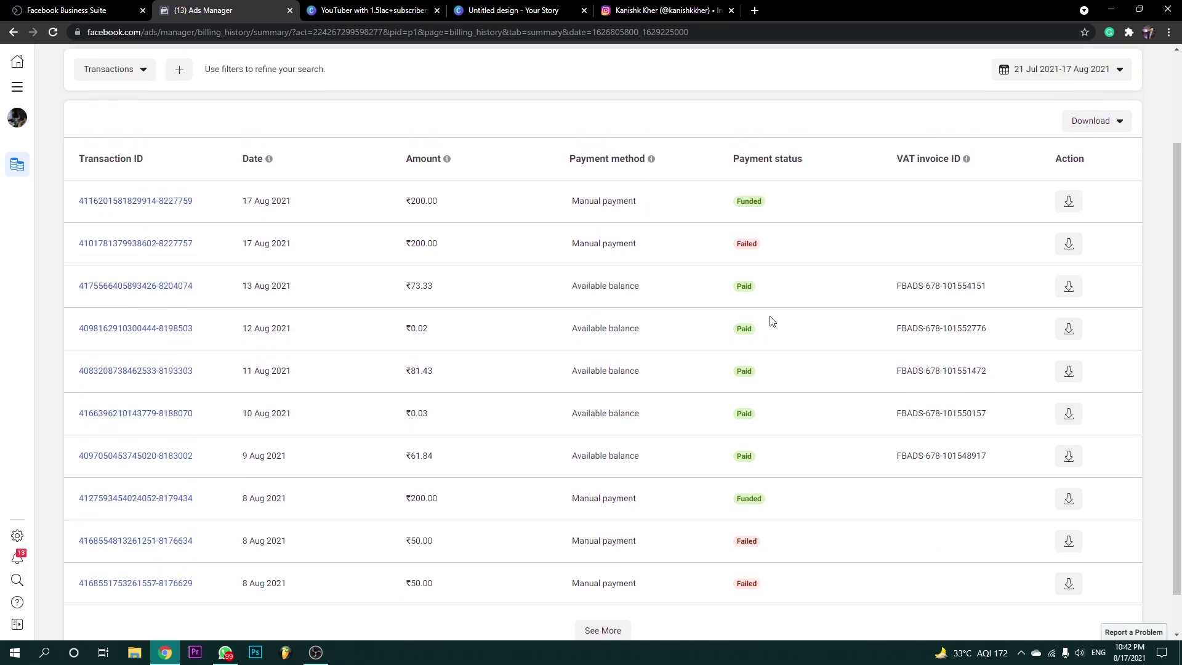
scroll(596, 366, "down", 1)
scroll(0, 179, "up", 1)
Open Ads Manager from the full list of tools and examine the columns of the campaigns table.
mouse_move(17, 107)
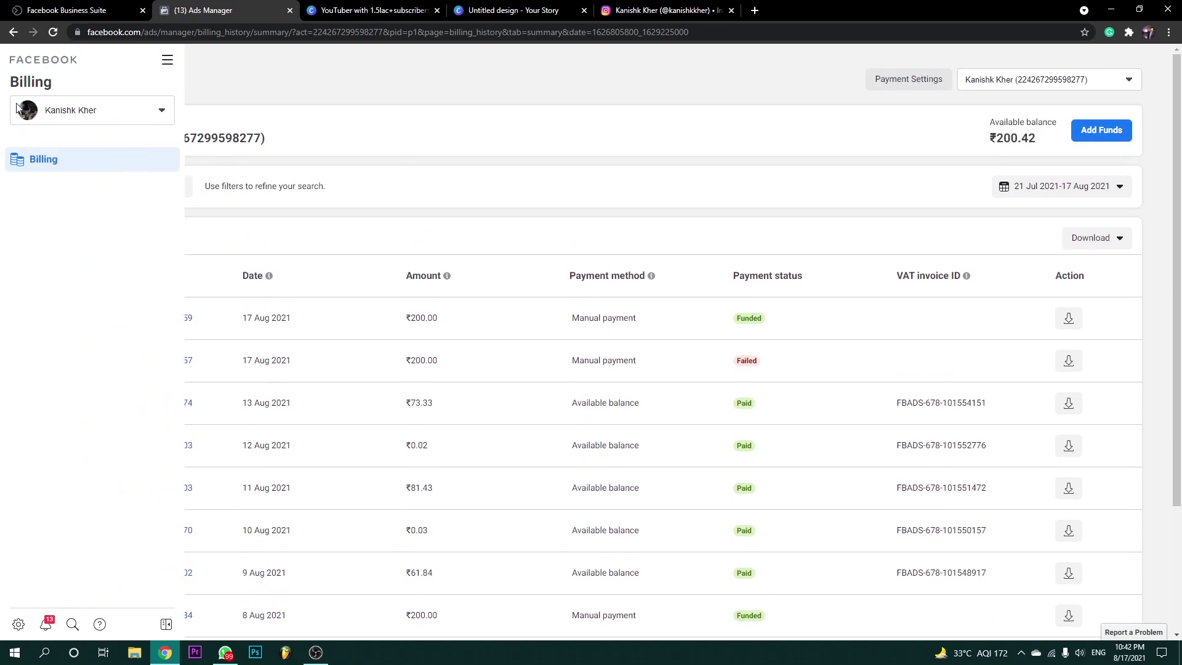
left_click(166, 60)
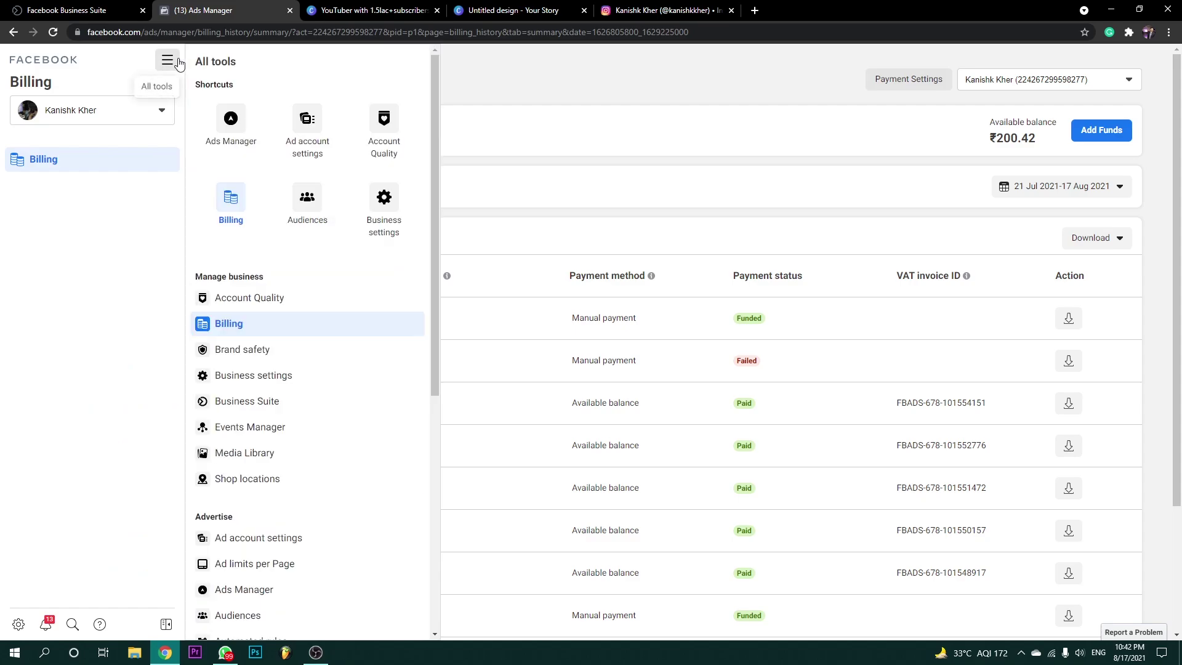
left_click(245, 133)
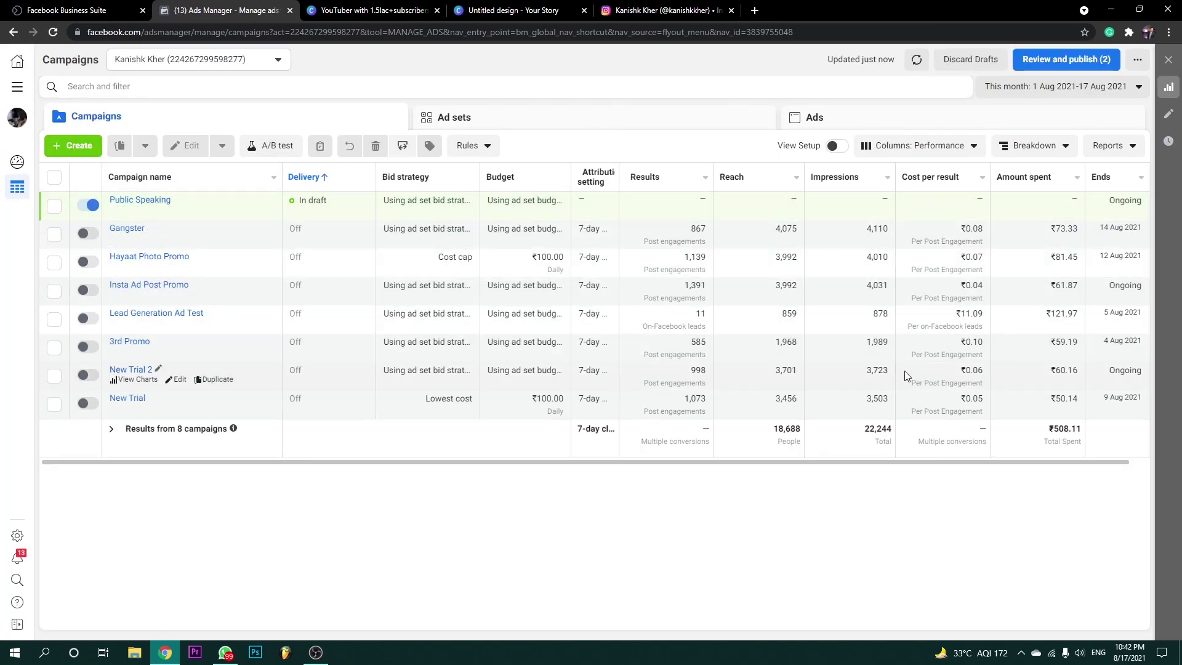
left_click_drag(449, 464, 516, 464)
left_click_drag(612, 460, 568, 467)
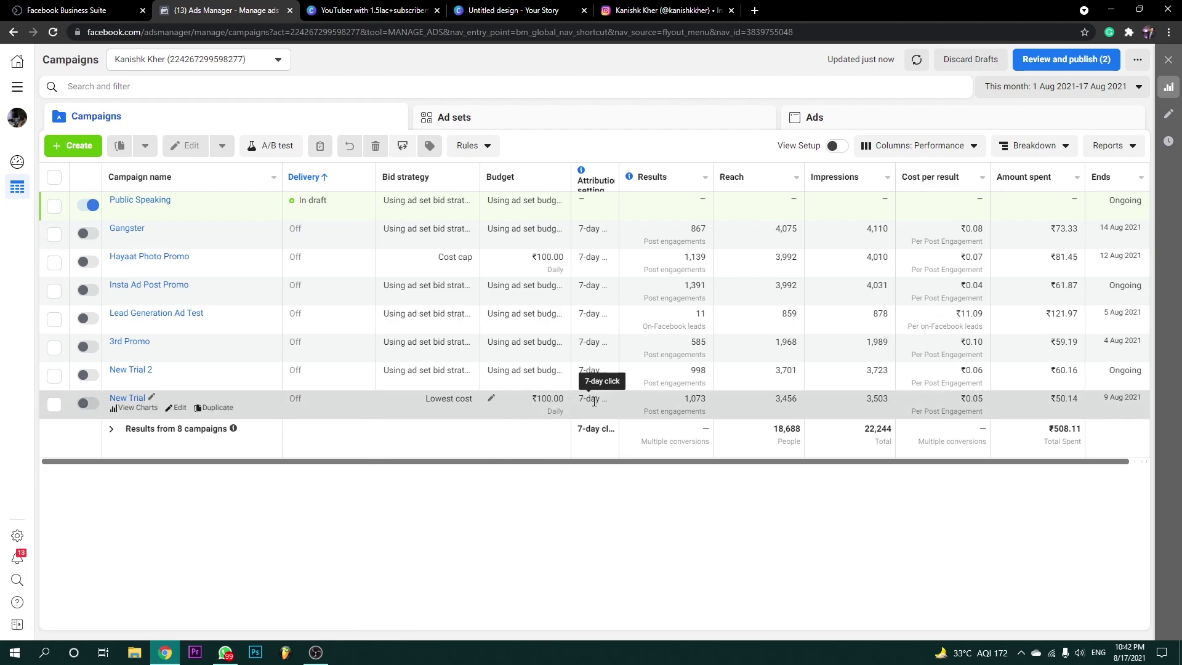
left_click_drag(603, 461, 622, 460)
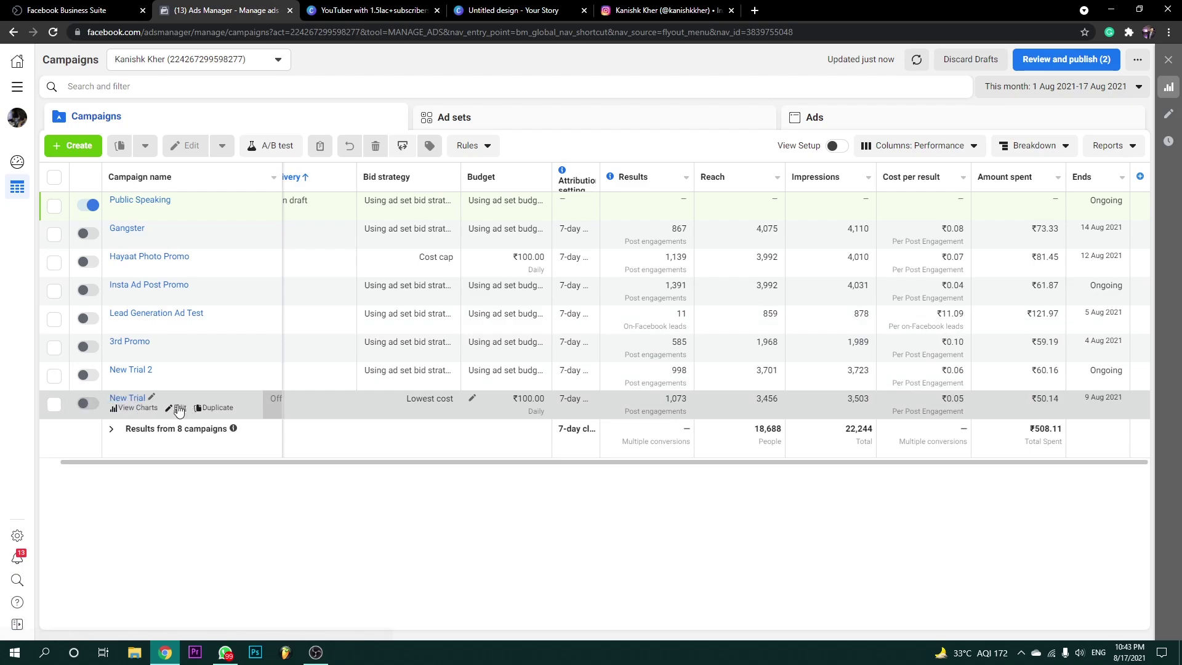
Open the New Trial campaign's ad set and view the charts and Instagram feed preview of its ad.
left_click(129, 398)
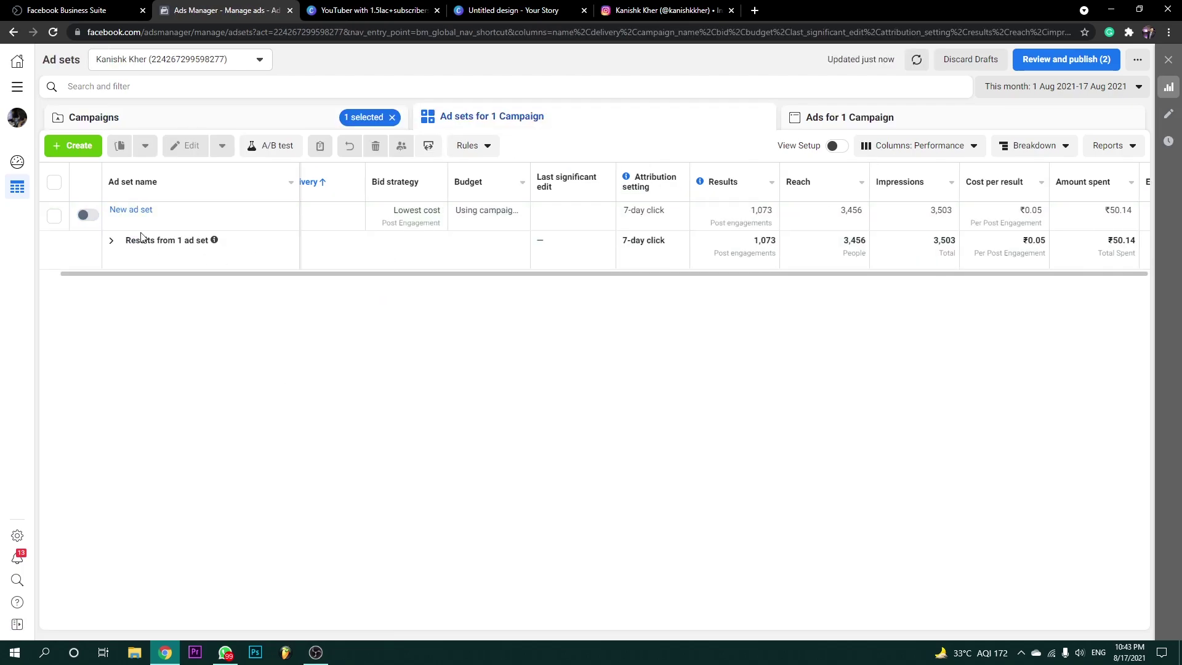
left_click(131, 210)
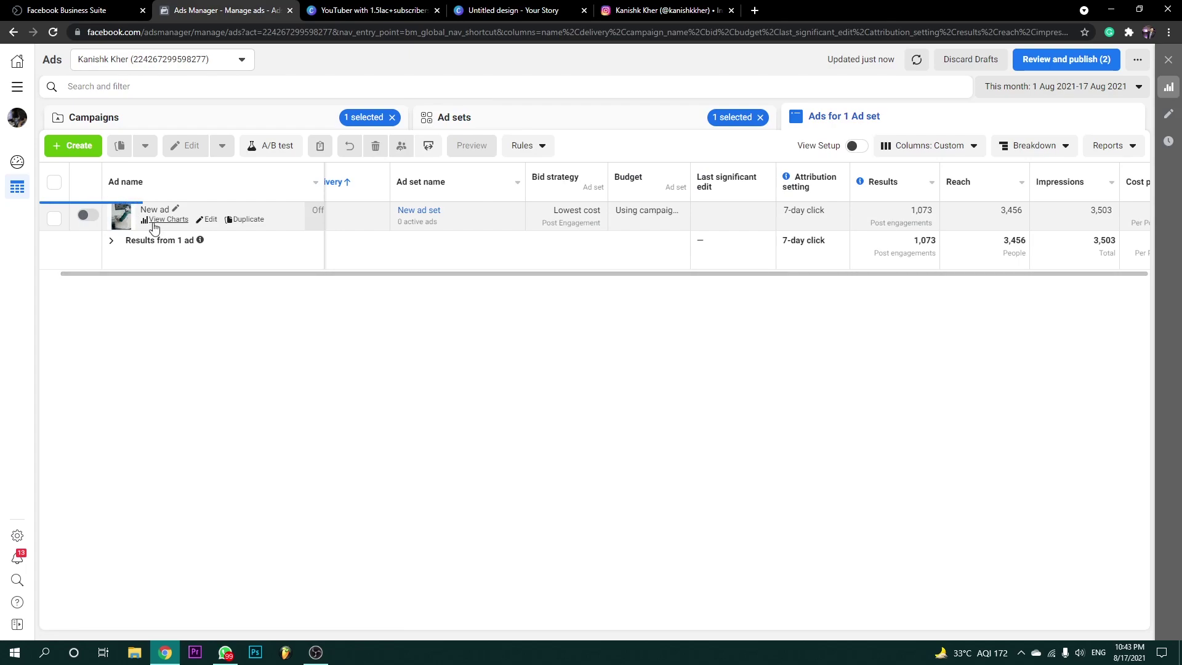
left_click(165, 221)
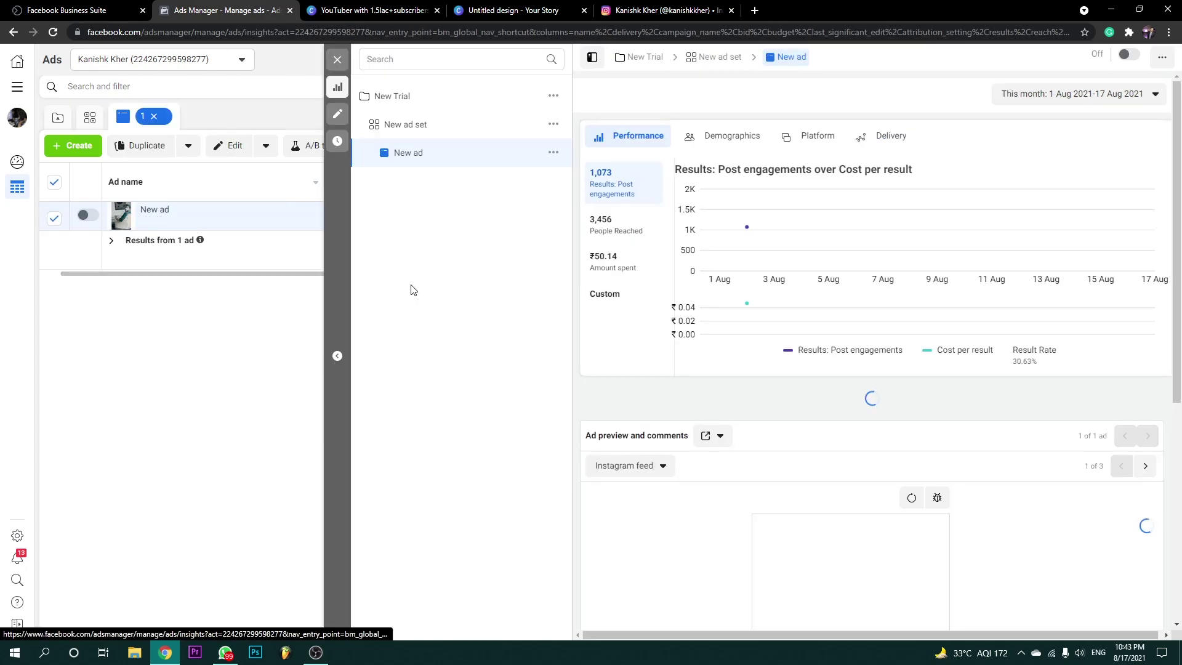
scroll(828, 417, "down", 4)
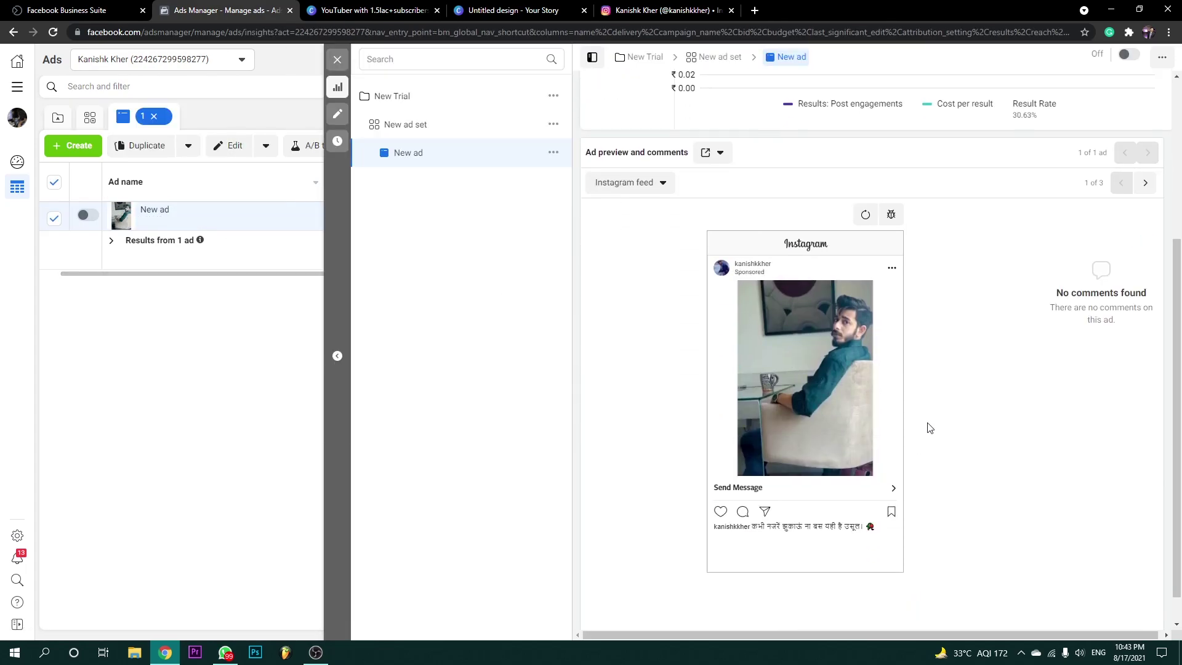
Switch to the Instagram profile, open the post used in the New Trial ad, and return to the ad's charts.
key("ctrl+5")
scroll(671, 343, "down", 5)
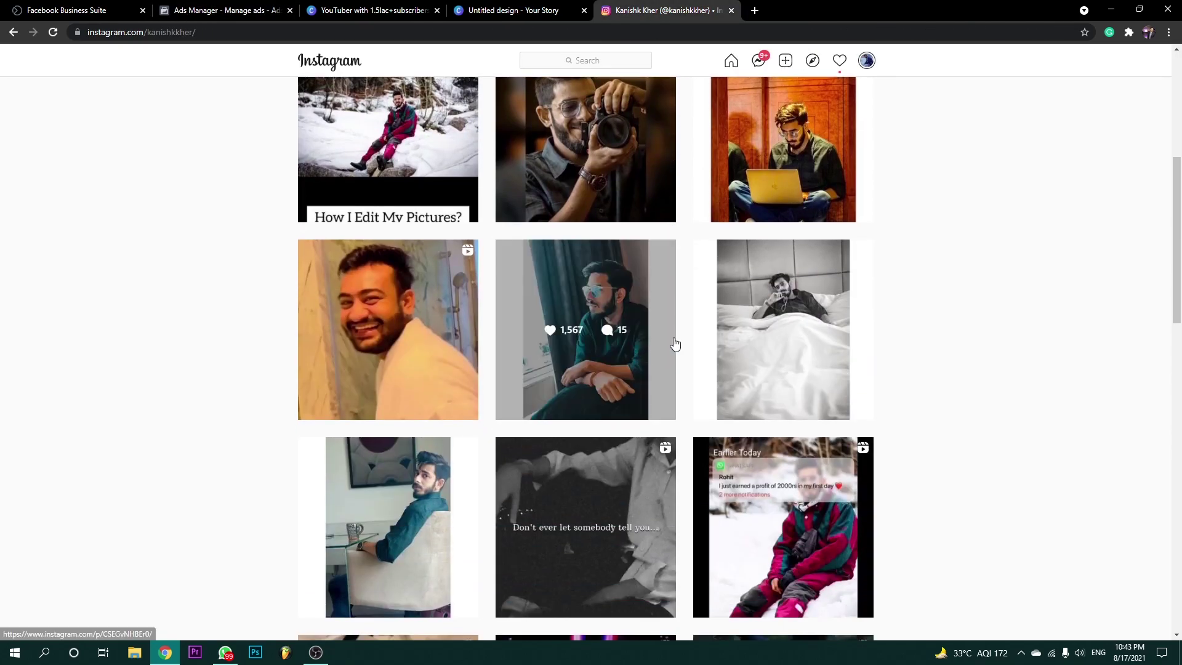
scroll(844, 358, "down", 1)
left_click(845, 359)
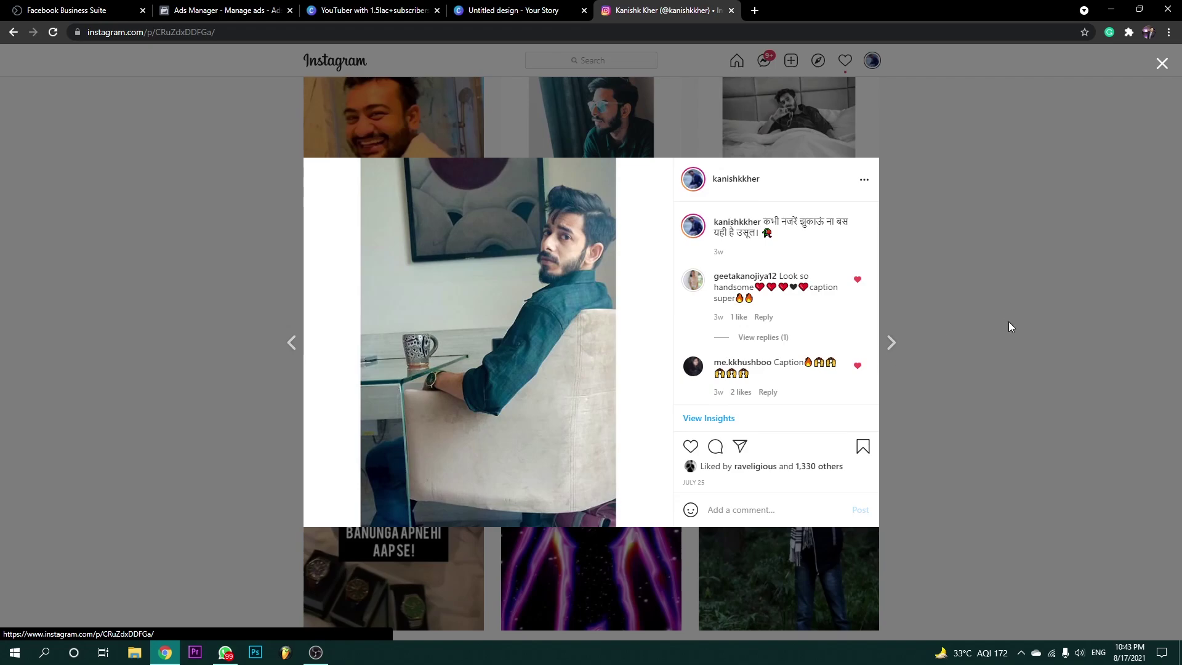
left_click(569, 6)
key("ctrl+2")
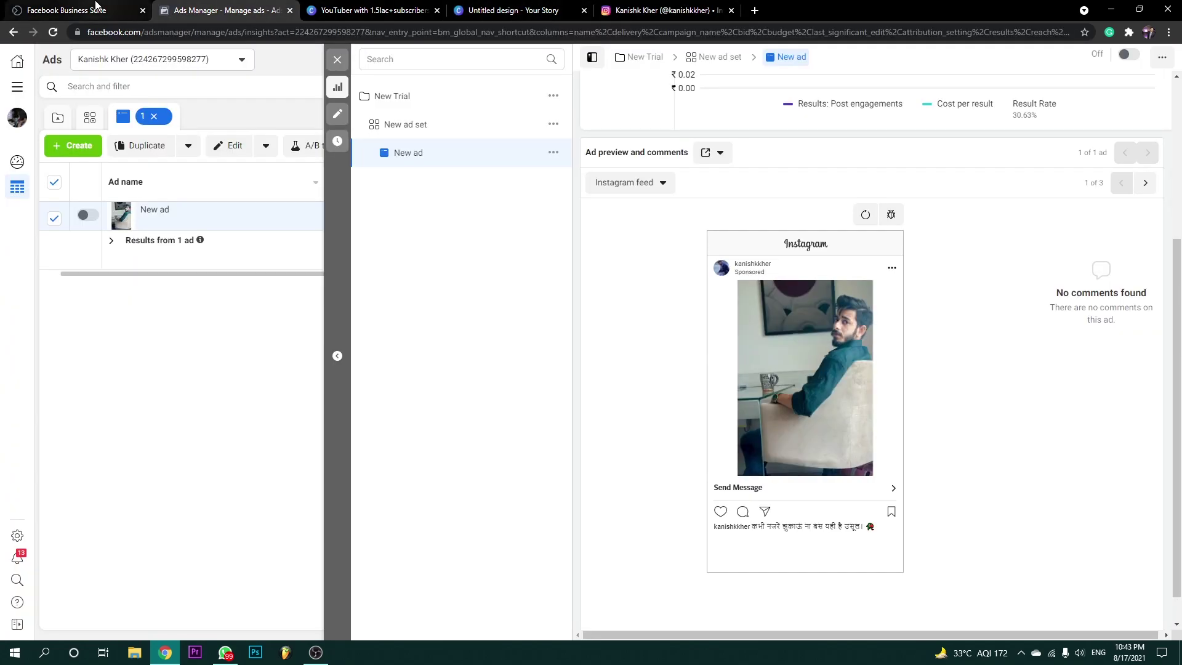
scroll(886, 382, "up", 4)
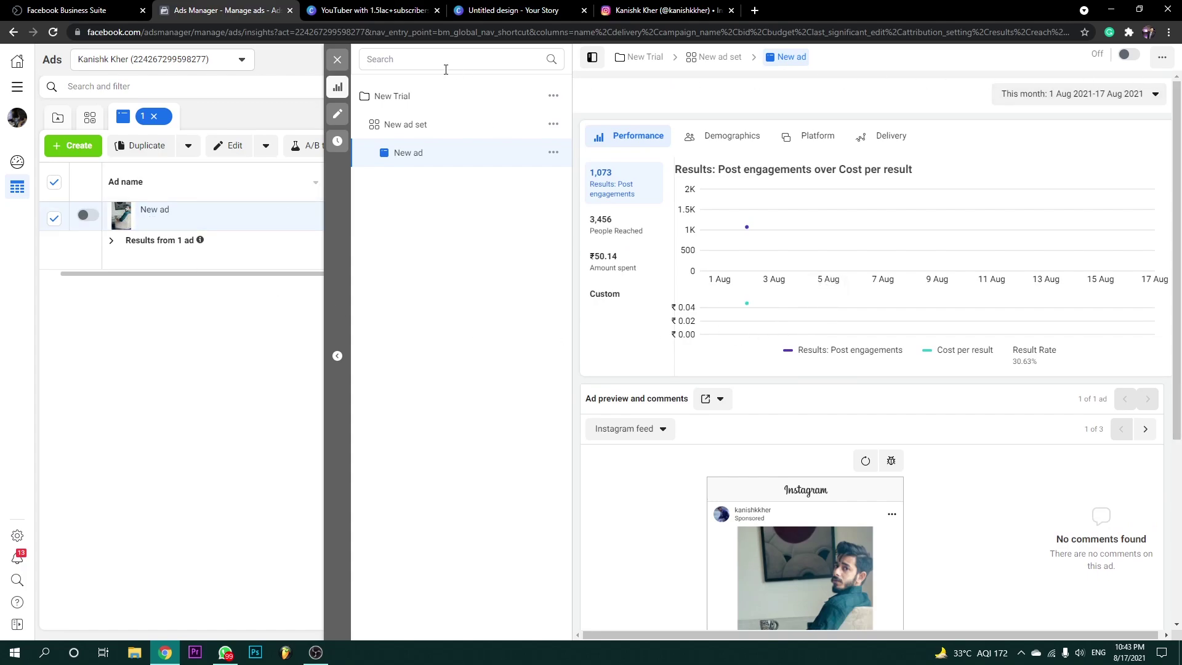
Close the ad's charts and examine its amount spent, messaging replies and link clicks in the ads table.
left_click(333, 65)
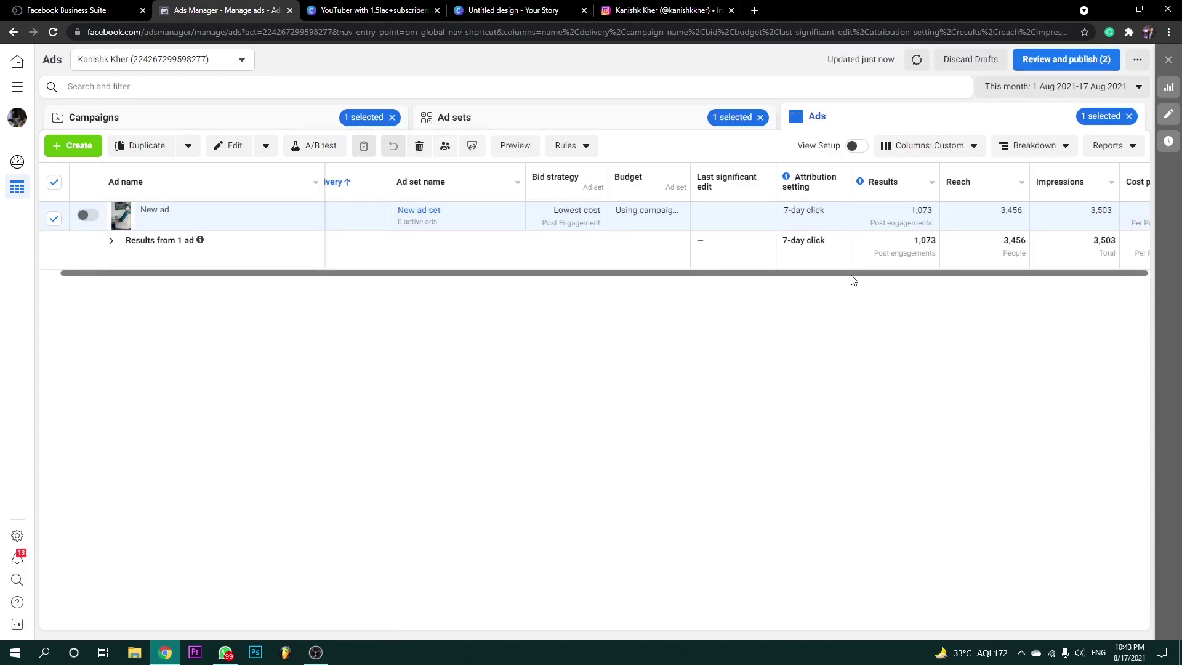
left_click_drag(848, 280, 1180, 267)
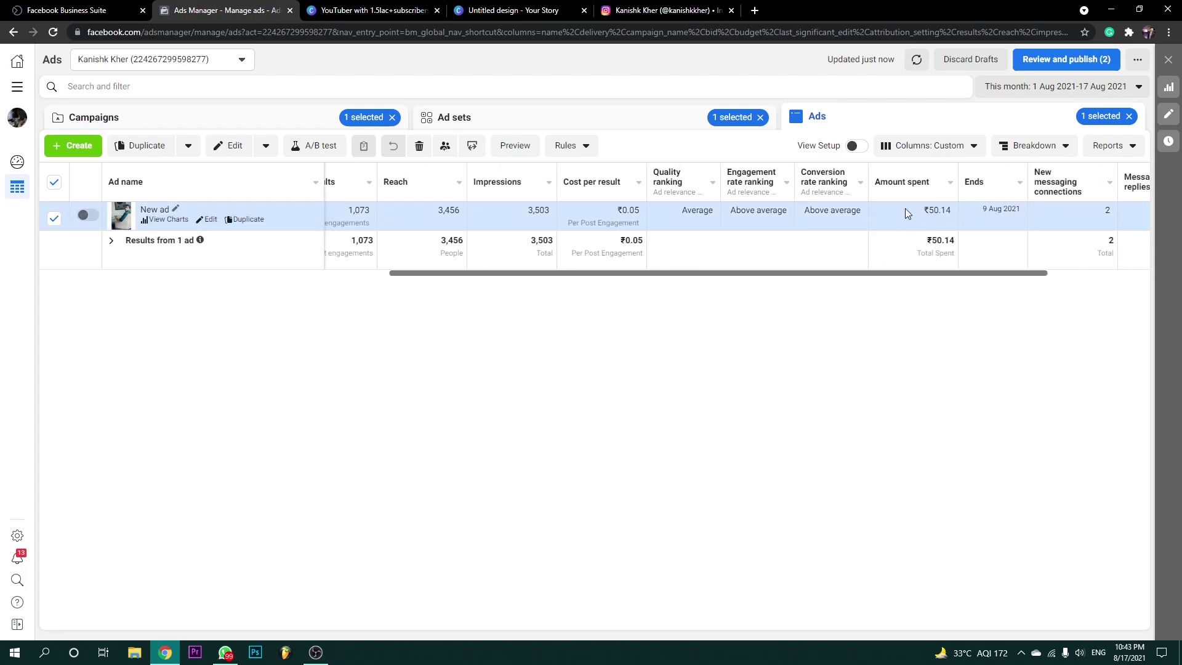
left_click_drag(905, 208, 945, 210)
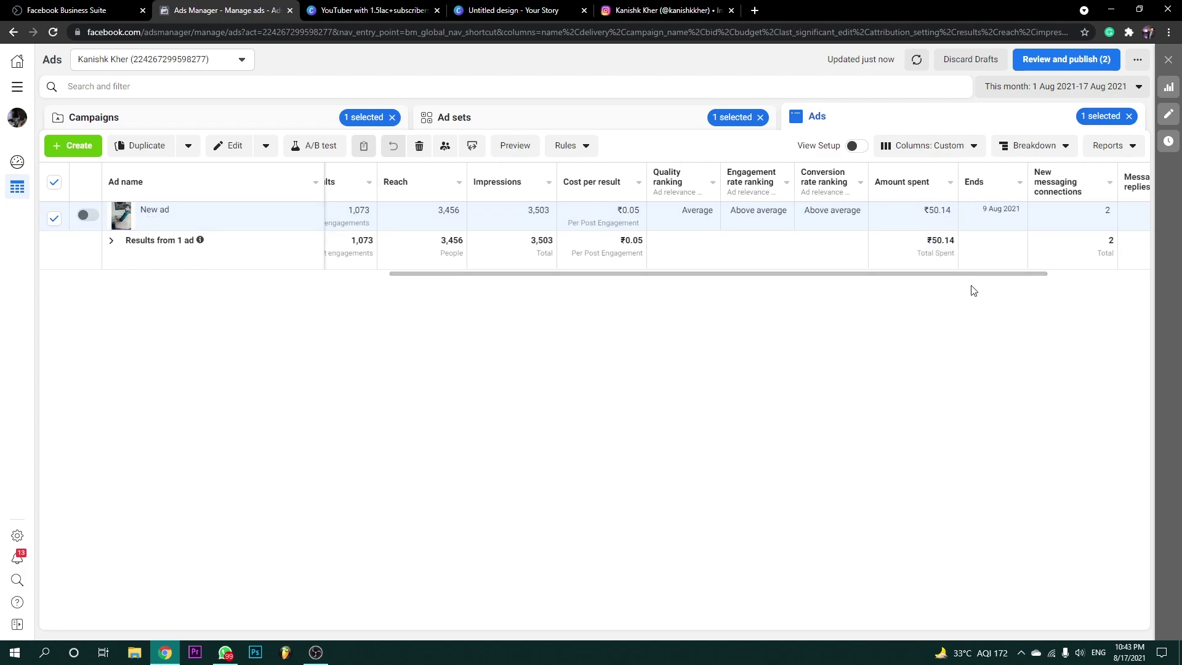
left_click_drag(973, 276, 1142, 282)
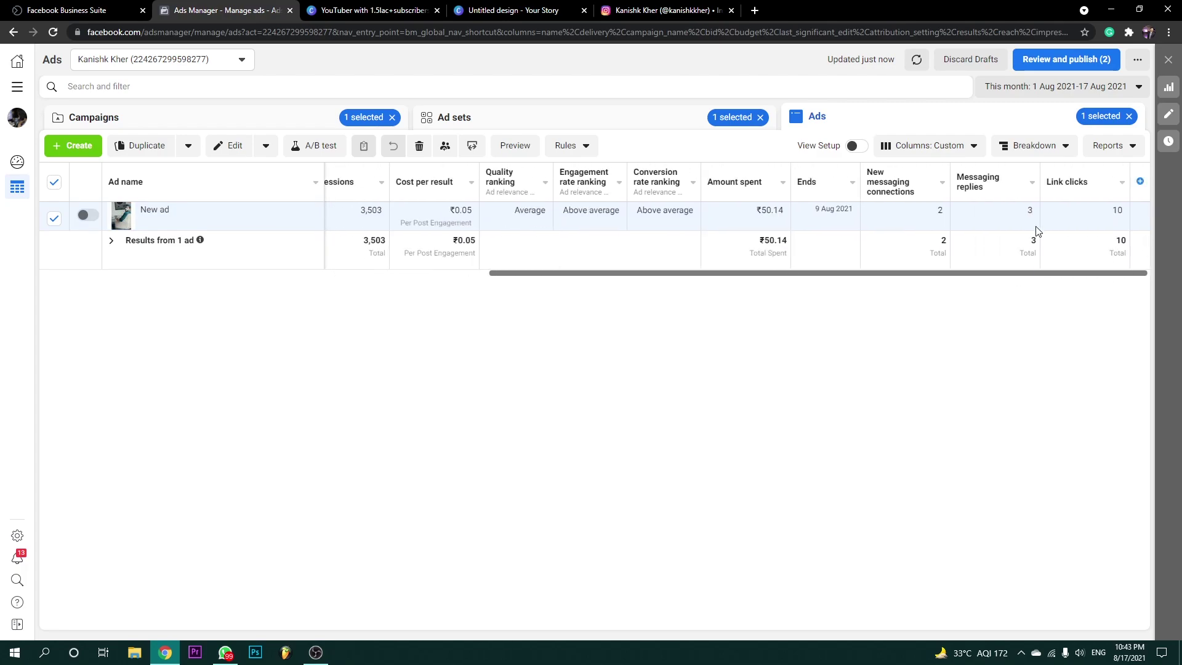
Highlight the New Trial ad's reach and its post engagement results in the ads table.
left_click_drag(1019, 277, 748, 219)
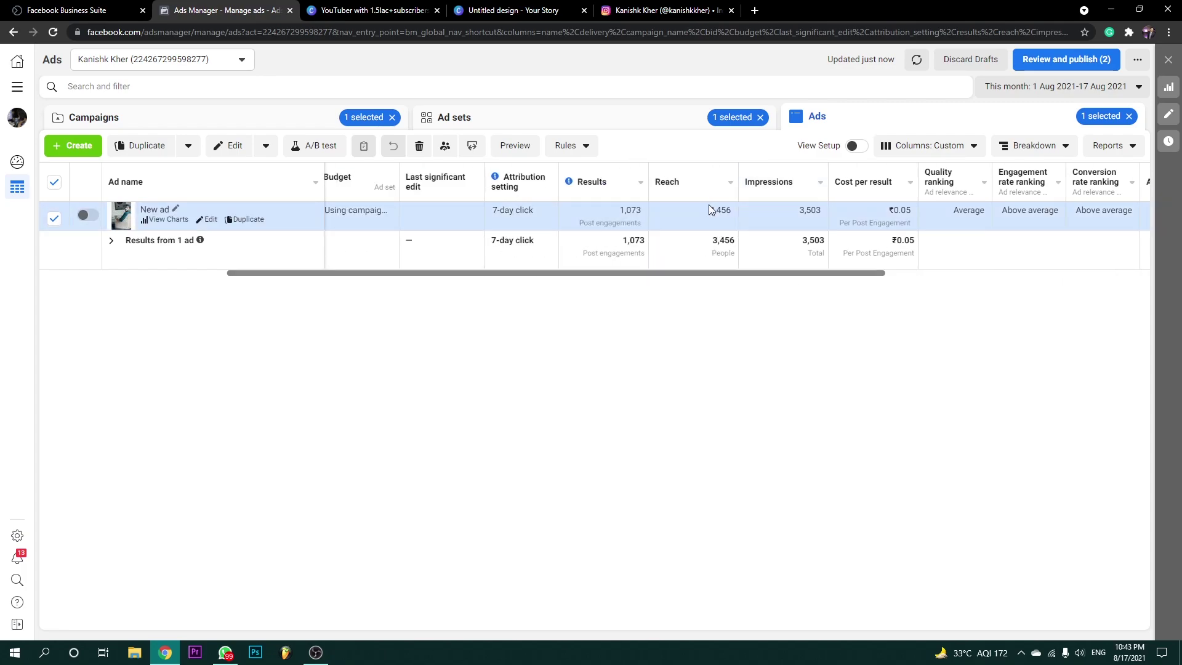
left_click_drag(708, 206, 735, 212)
left_click_drag(724, 273, 671, 276)
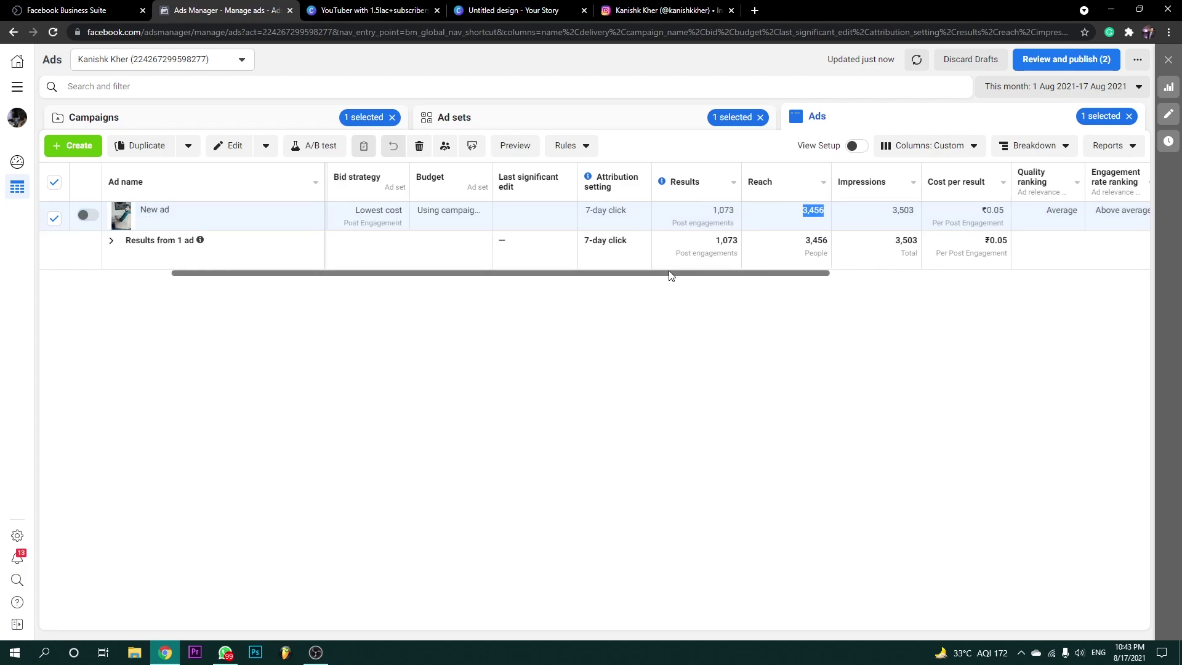
left_click_drag(698, 212, 733, 212)
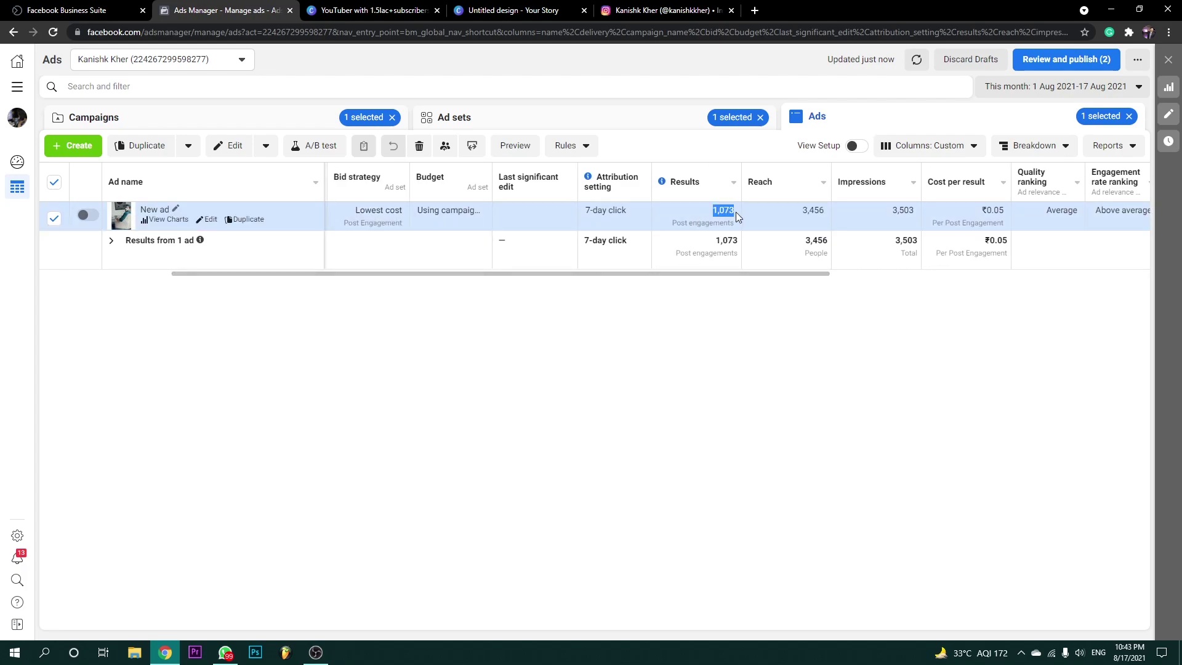
left_click_drag(719, 275, 527, 290)
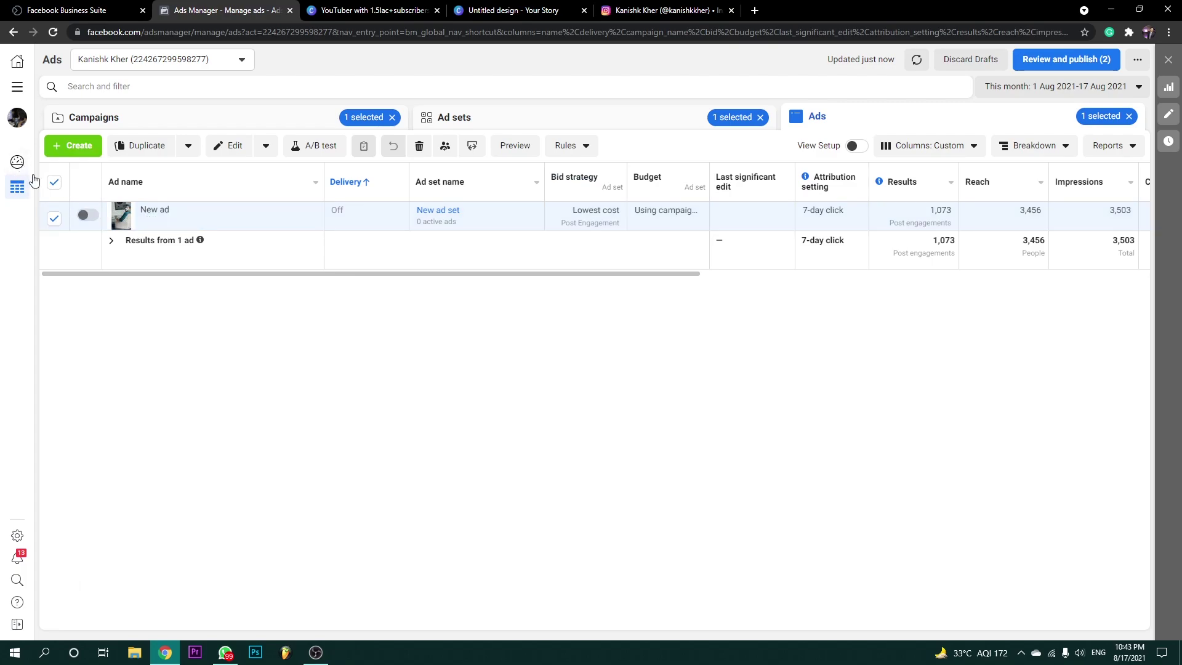
Clear the campaign, ad set and ad selections so that all ad sets are listed.
left_click(399, 117)
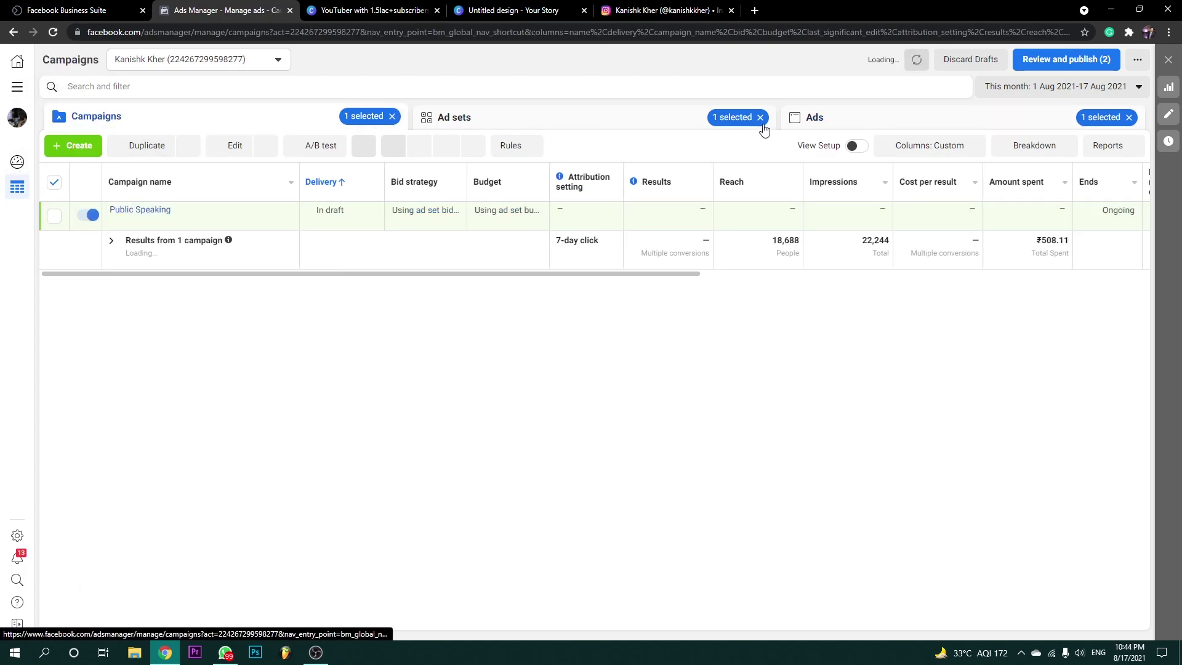
left_click(763, 123)
left_click(1129, 117)
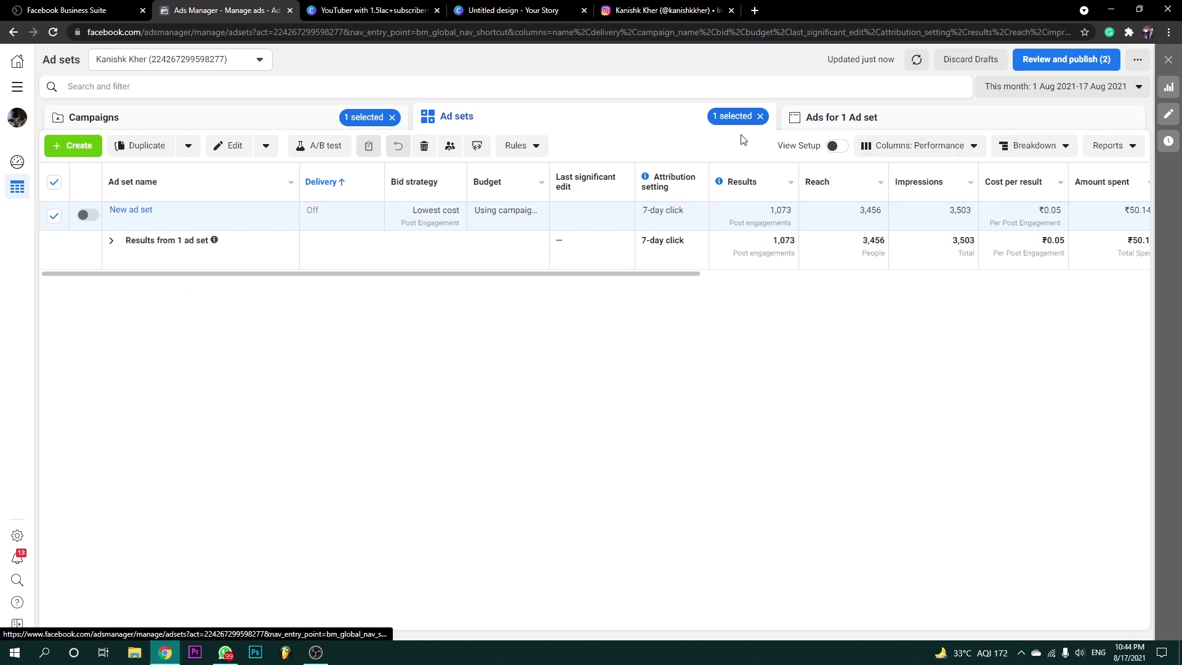
left_click(391, 117)
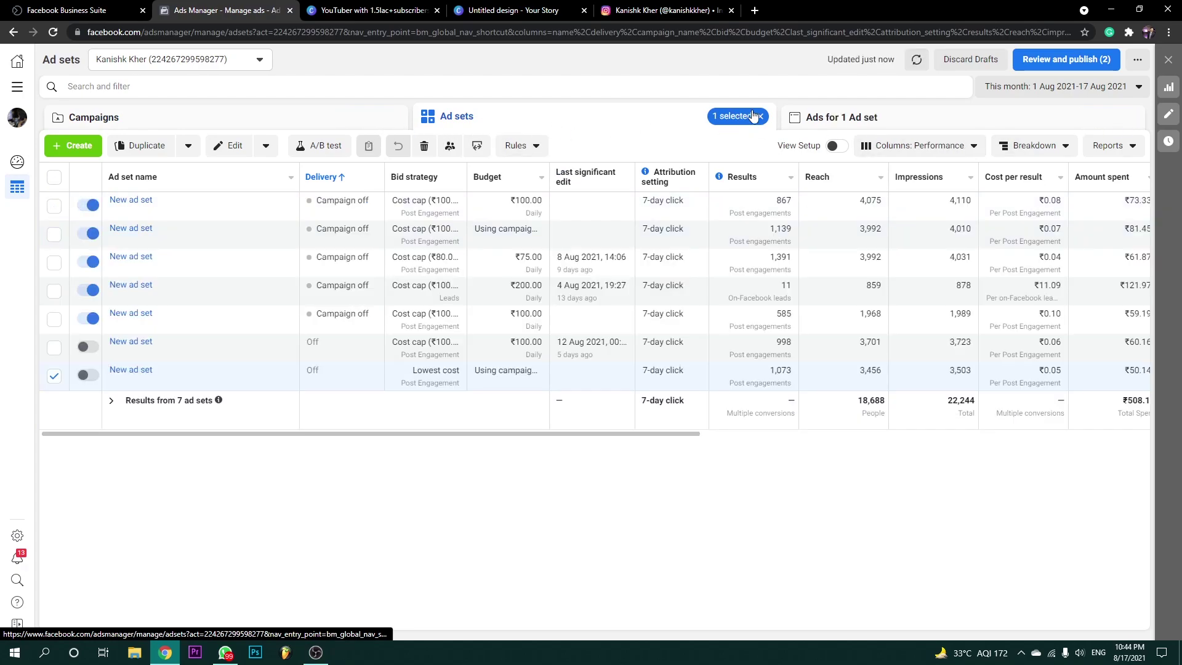
left_click(762, 117)
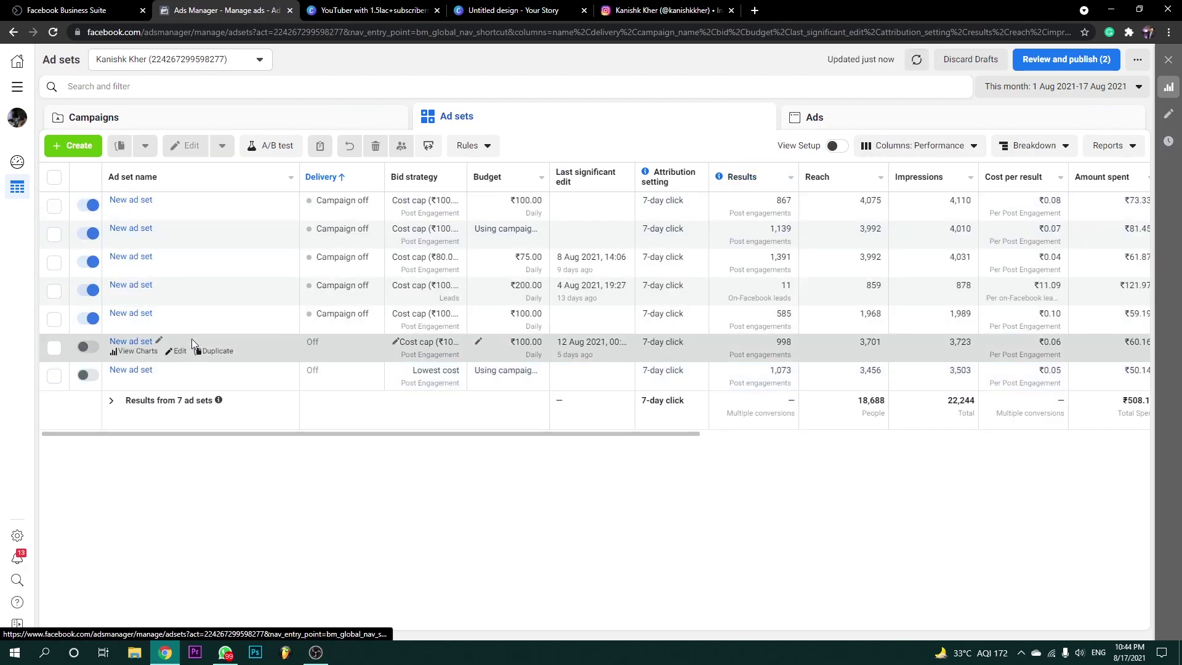
Open the charts of the New Trial 2 ad set and view the Instagram feed preview of New ad 2.
left_click(138, 351)
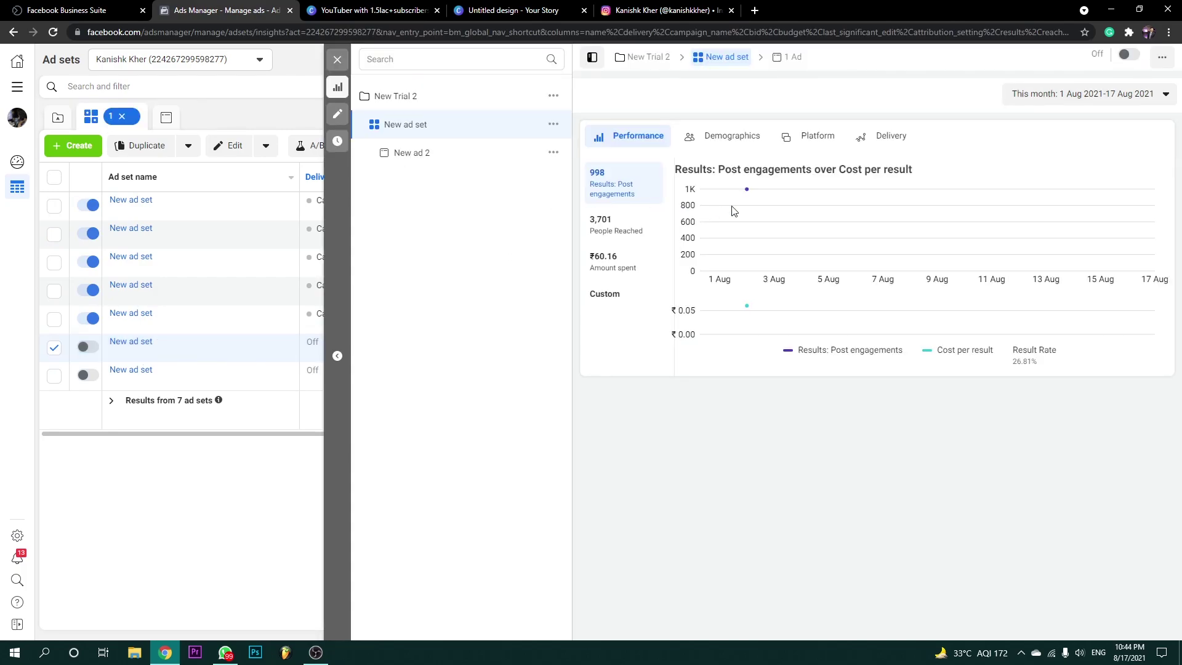
left_click(434, 152)
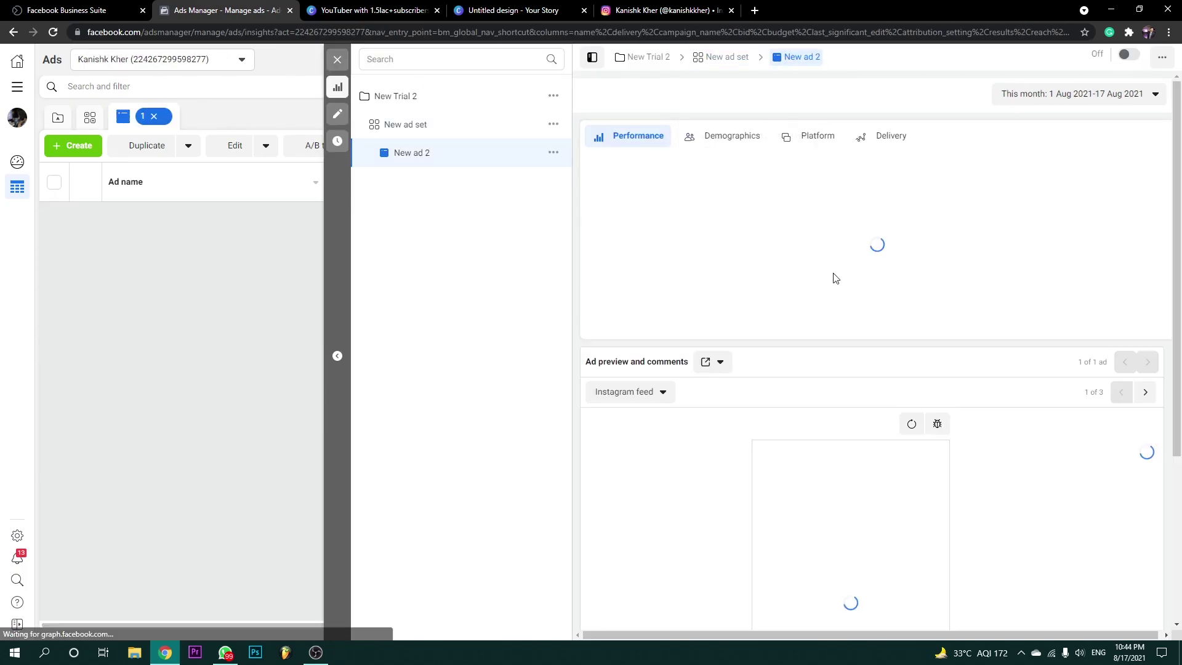
scroll(831, 280, "down", 2)
scroll(873, 419, "down", 4)
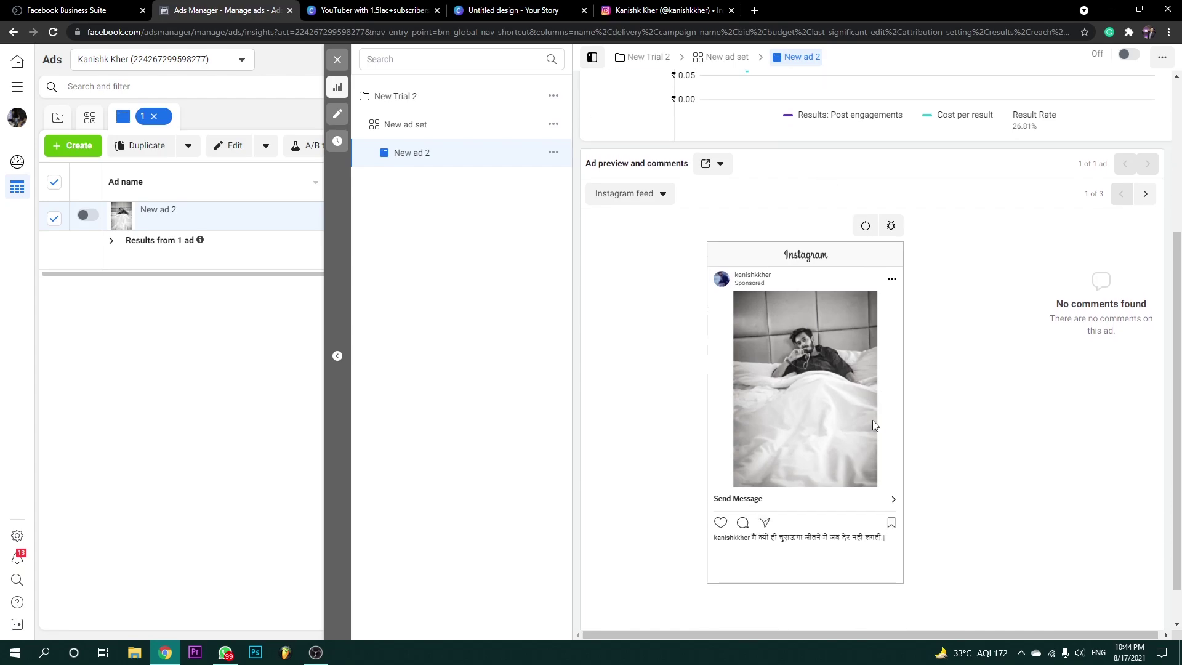
Switch to the Instagram profile, close the open post, and open the black-and-white bed photo used in New ad 2.
left_click(671, 6)
key("Escape")
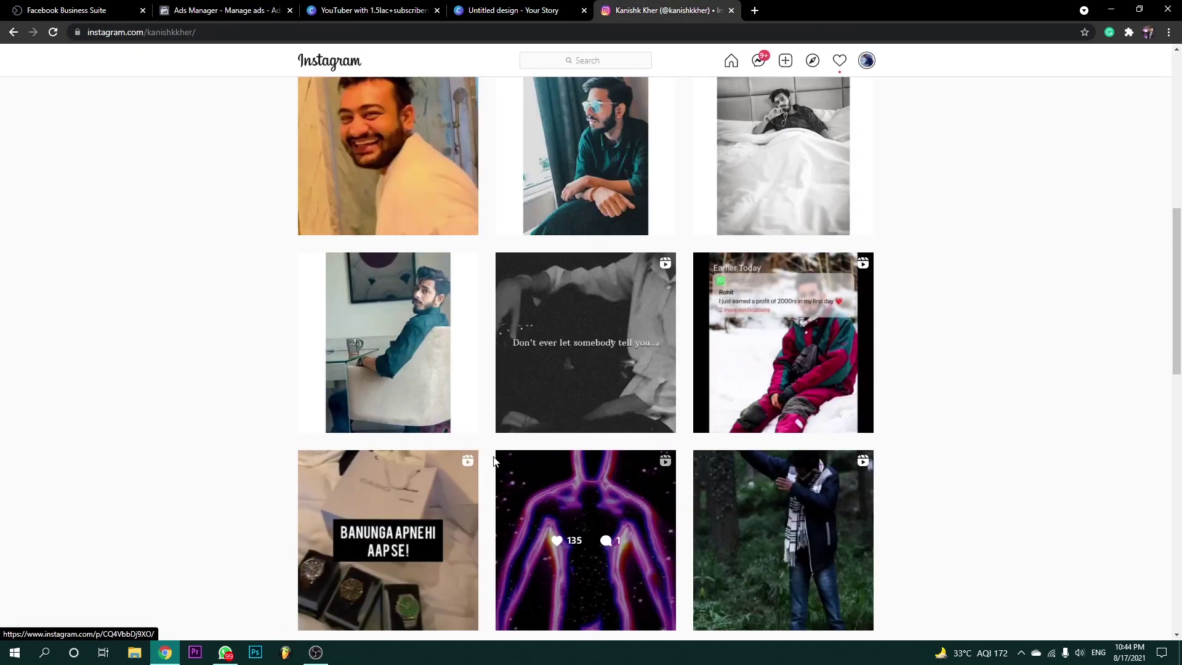
left_click(739, 221)
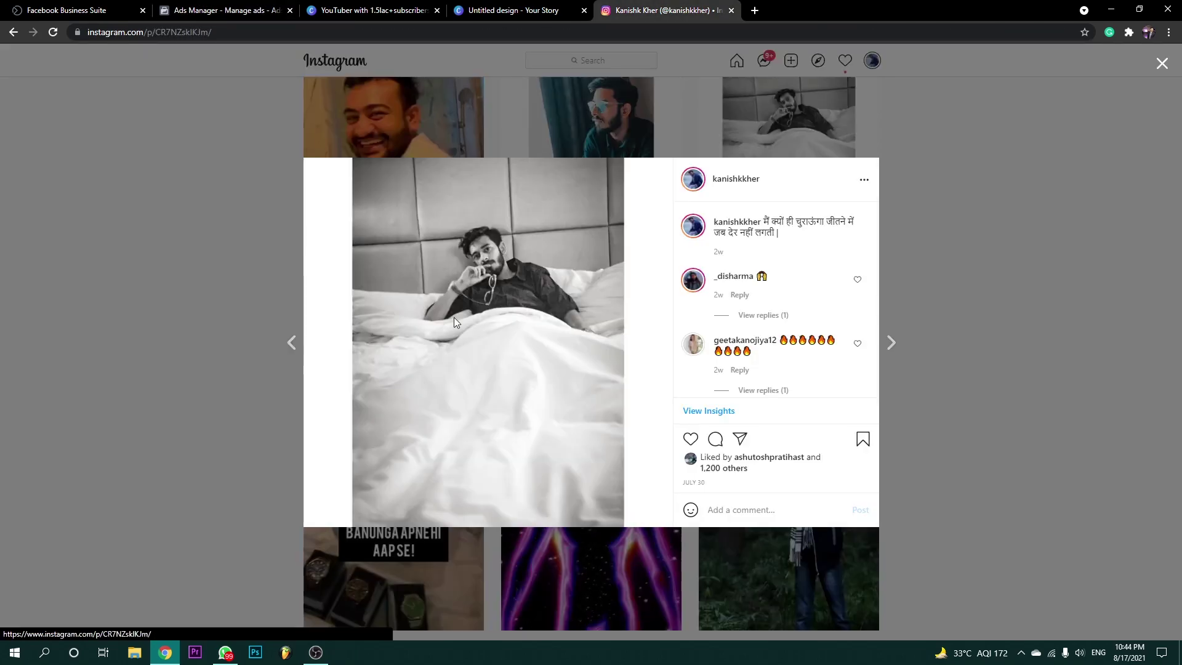
Close the Instagram post, return to Ads Manager, and close the charts of New ad 2.
left_click(966, 320)
left_click(344, 10)
left_click(268, 7)
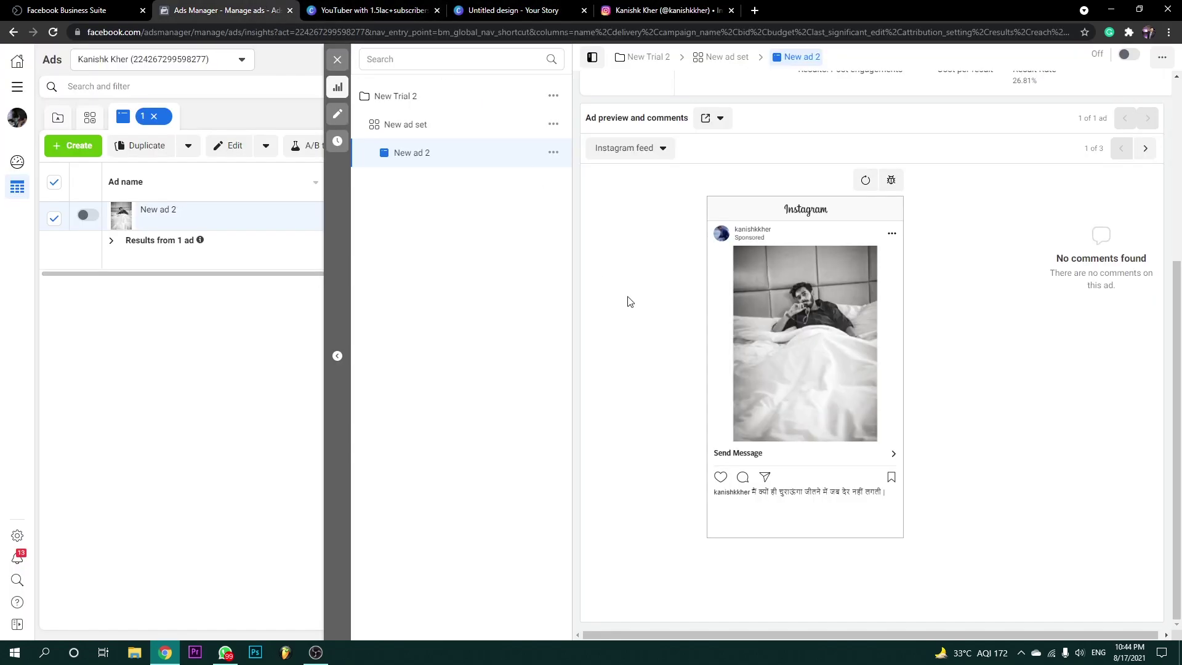
scroll(842, 312, "up", 5)
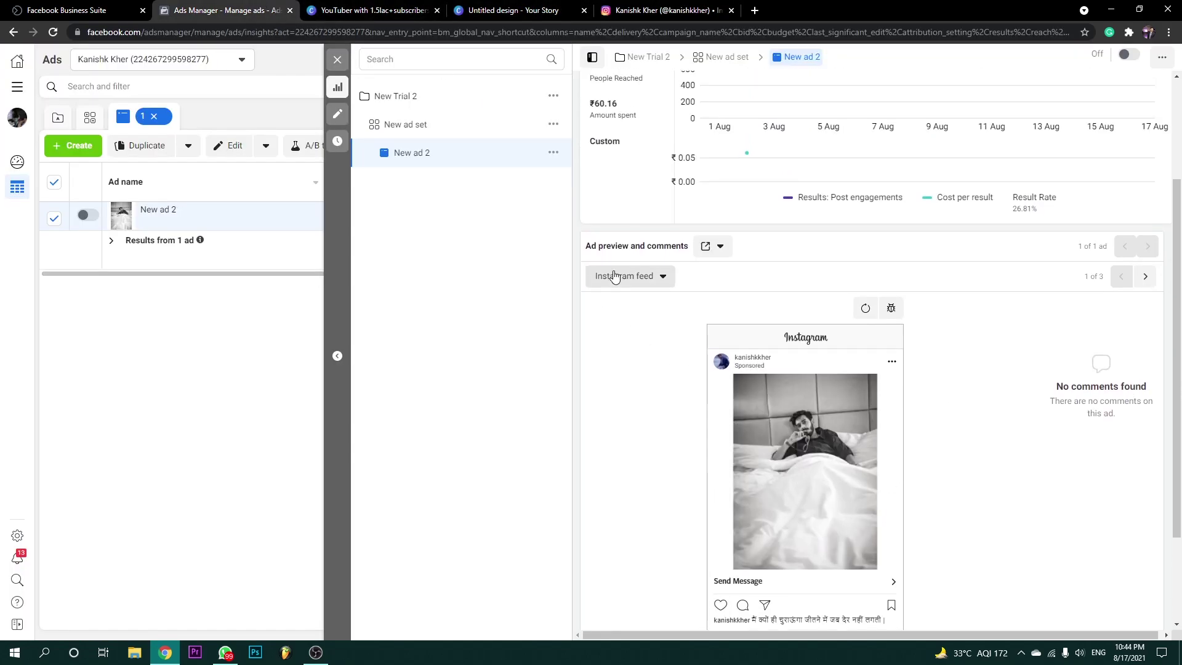
left_click(338, 59)
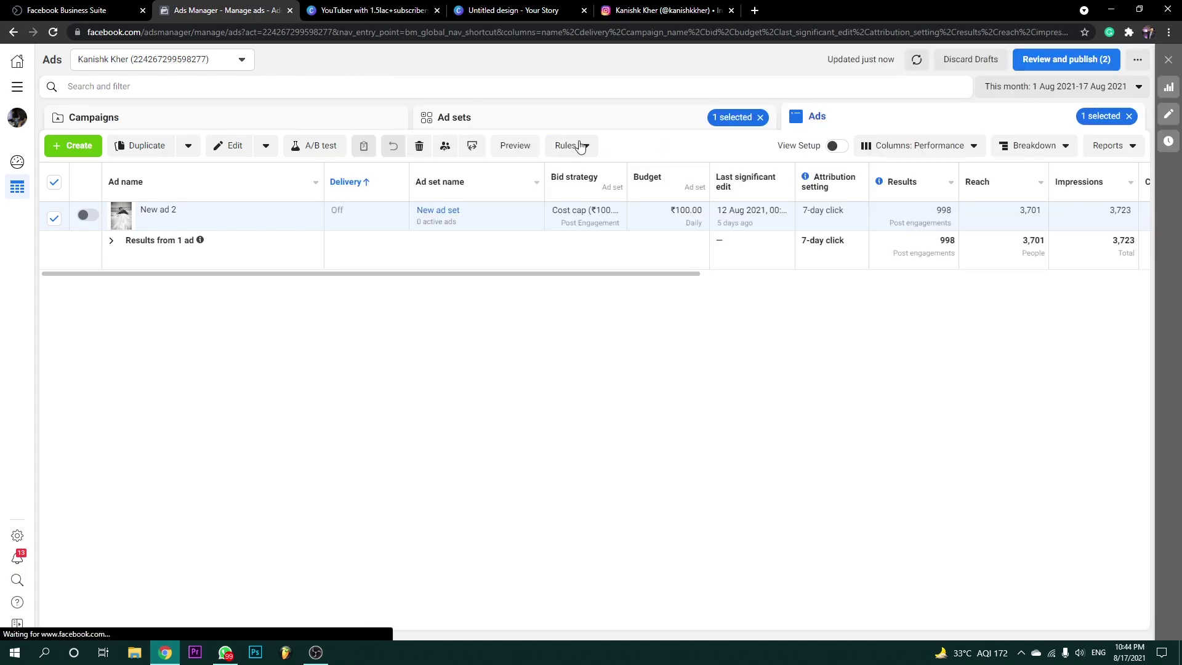
Highlight New ad 2's daily budget and reach in the ads table.
left_click_drag(628, 274, 807, 275)
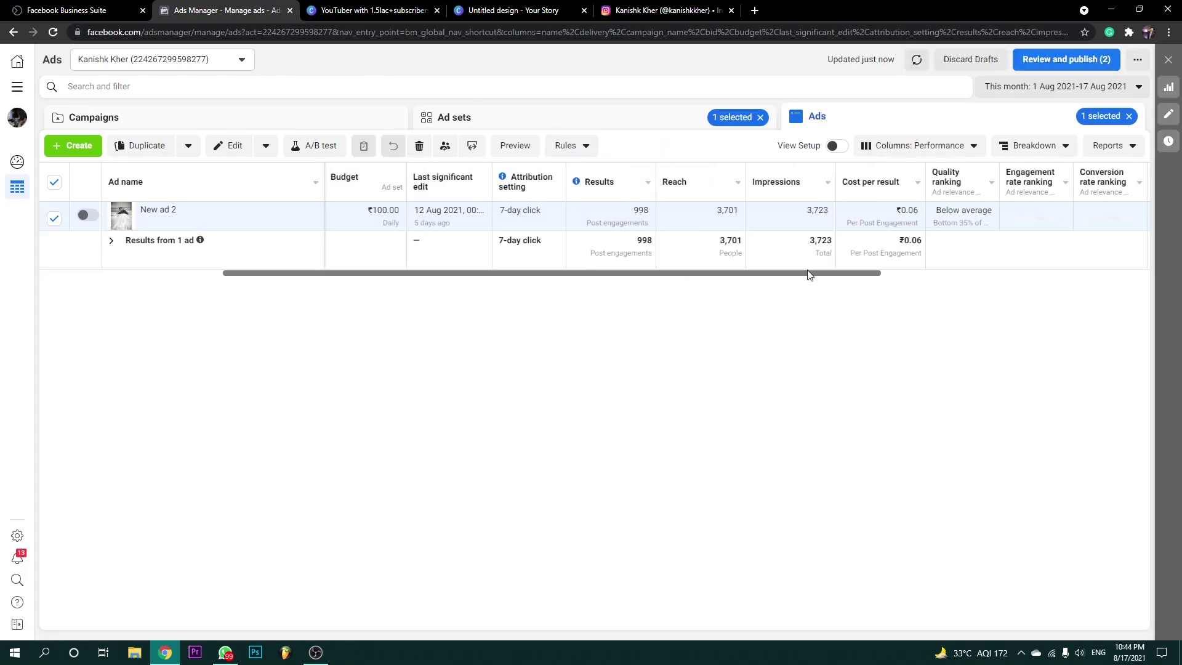
left_click(397, 210)
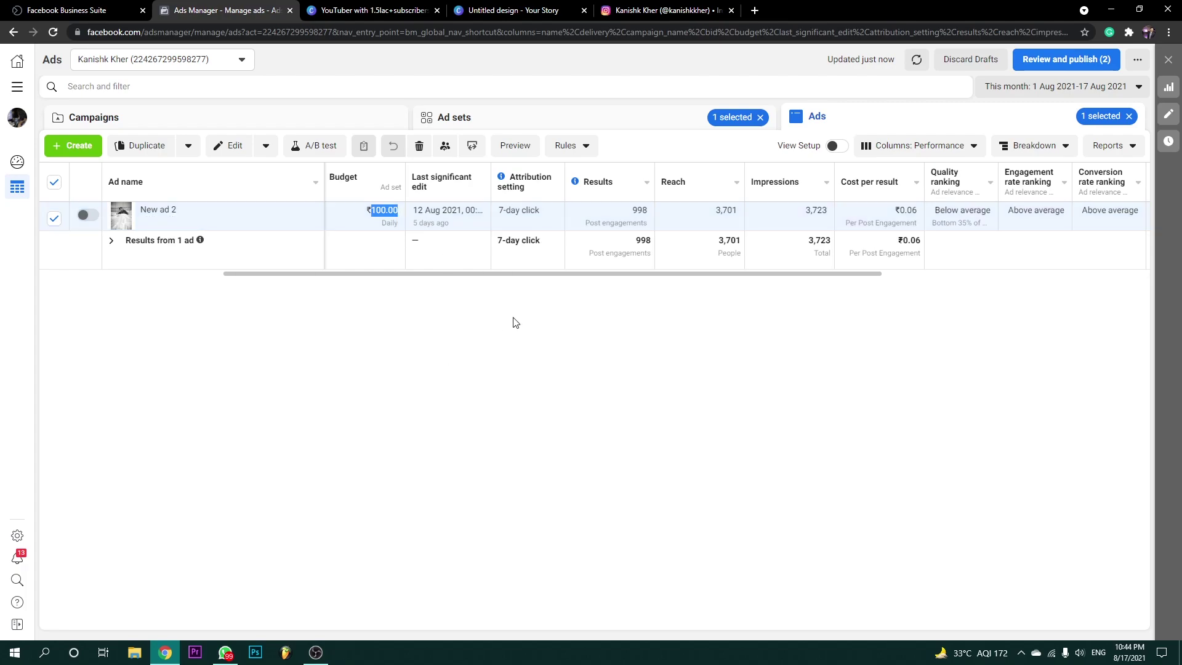
left_click_drag(567, 271, 733, 283)
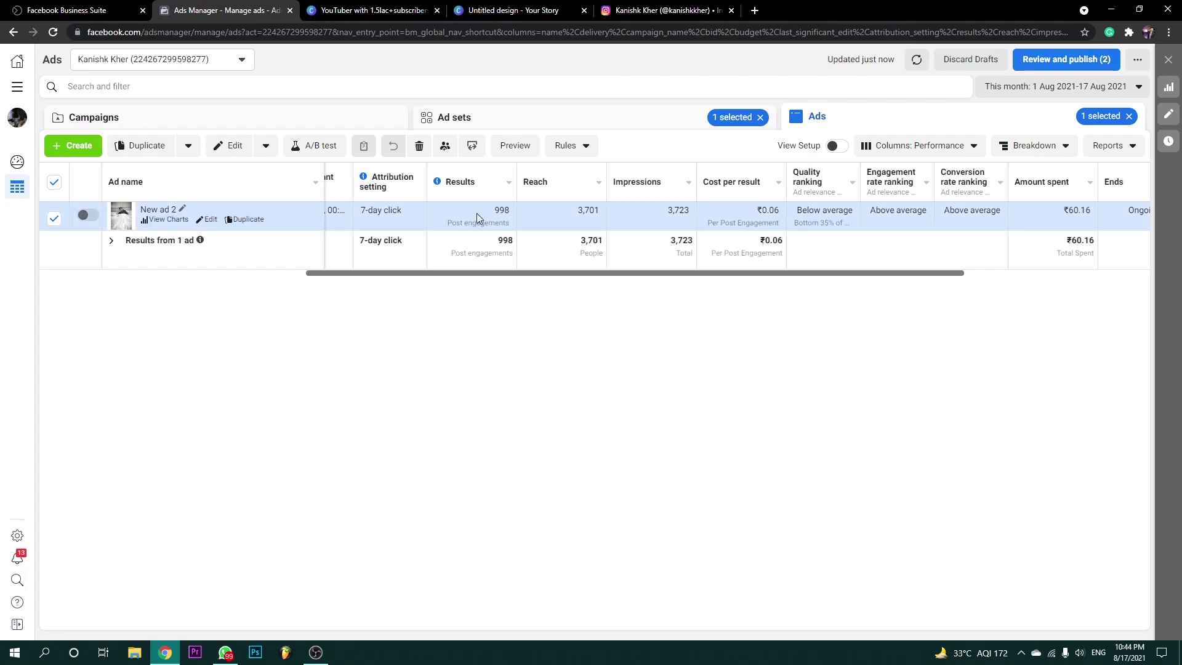
left_click_drag(476, 213, 615, 208)
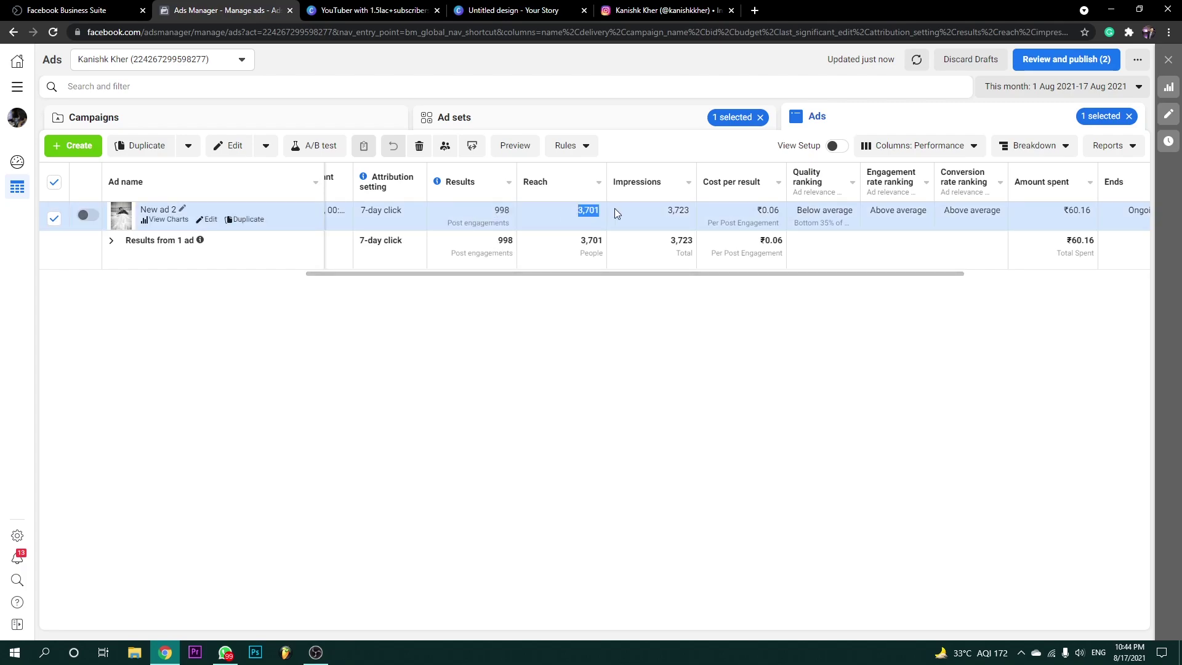
left_click(641, 317)
Highlight New ad 2's cost per post engagement and return to the first columns of the ads table.
left_click_drag(760, 273, 754, 307)
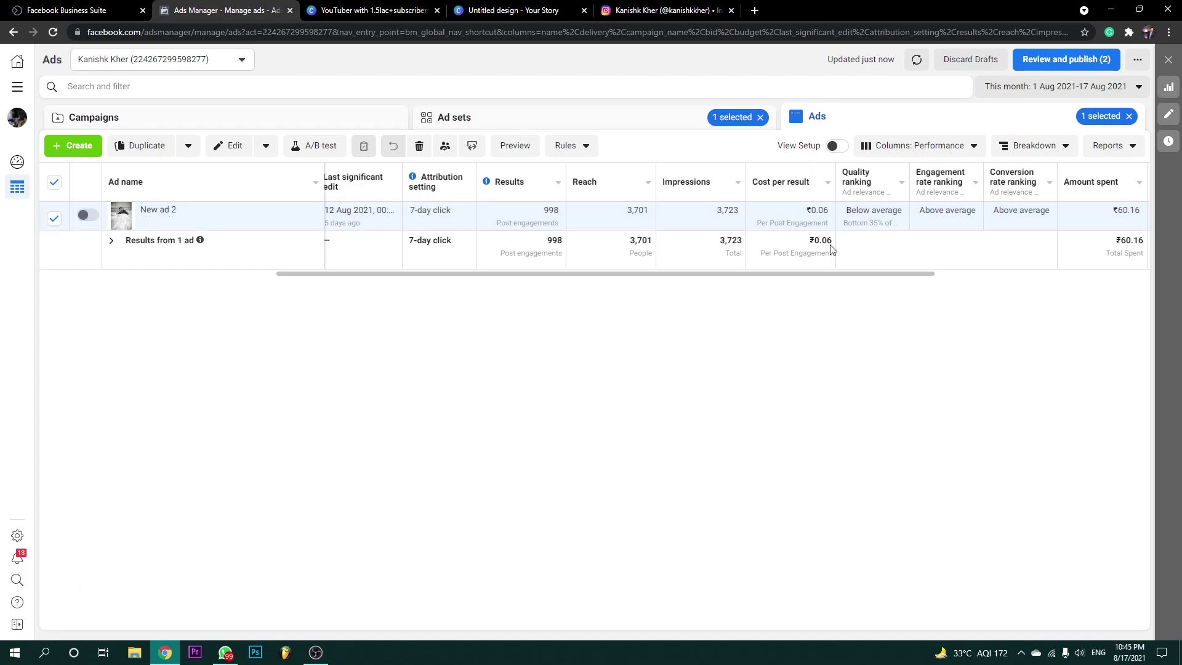
left_click_drag(806, 215, 825, 223)
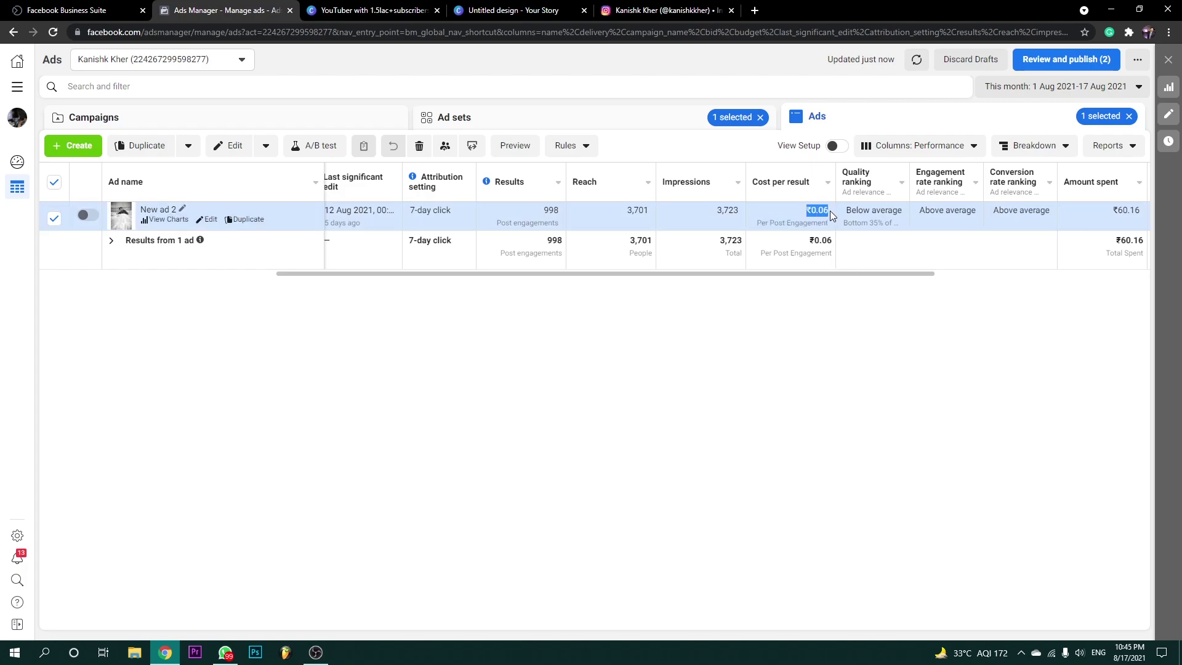
left_click_drag(799, 274, 574, 275)
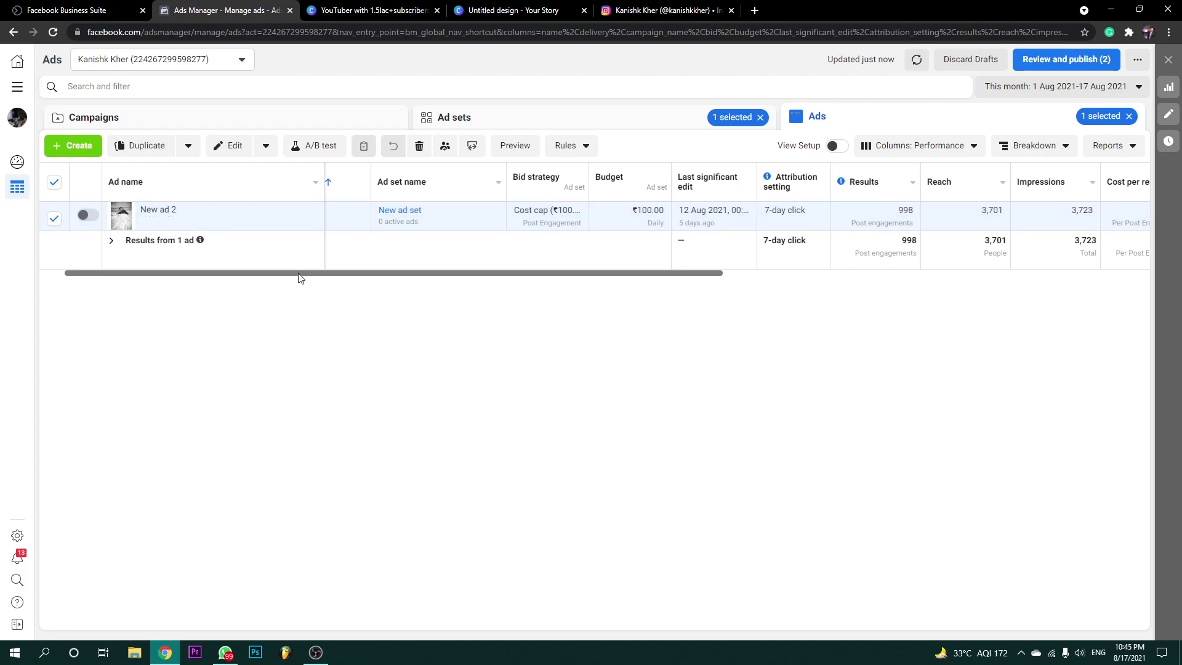
left_click_drag(300, 277, 228, 285)
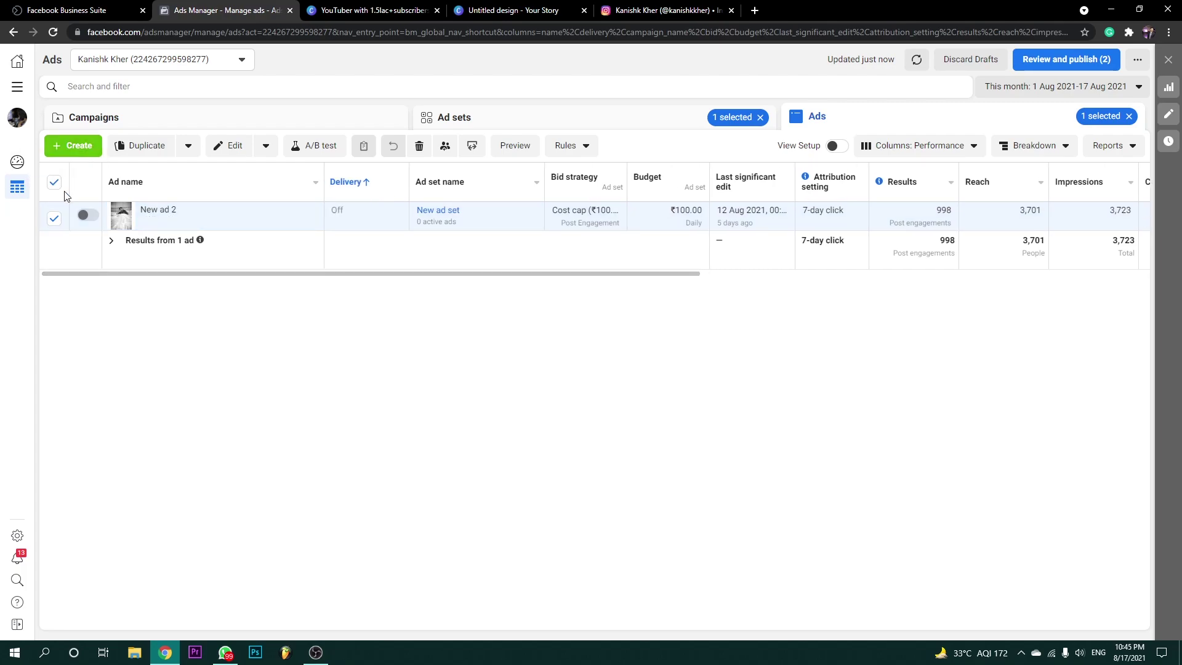
Clear the ad set and ad selections so that all ads are listed.
left_click(760, 117)
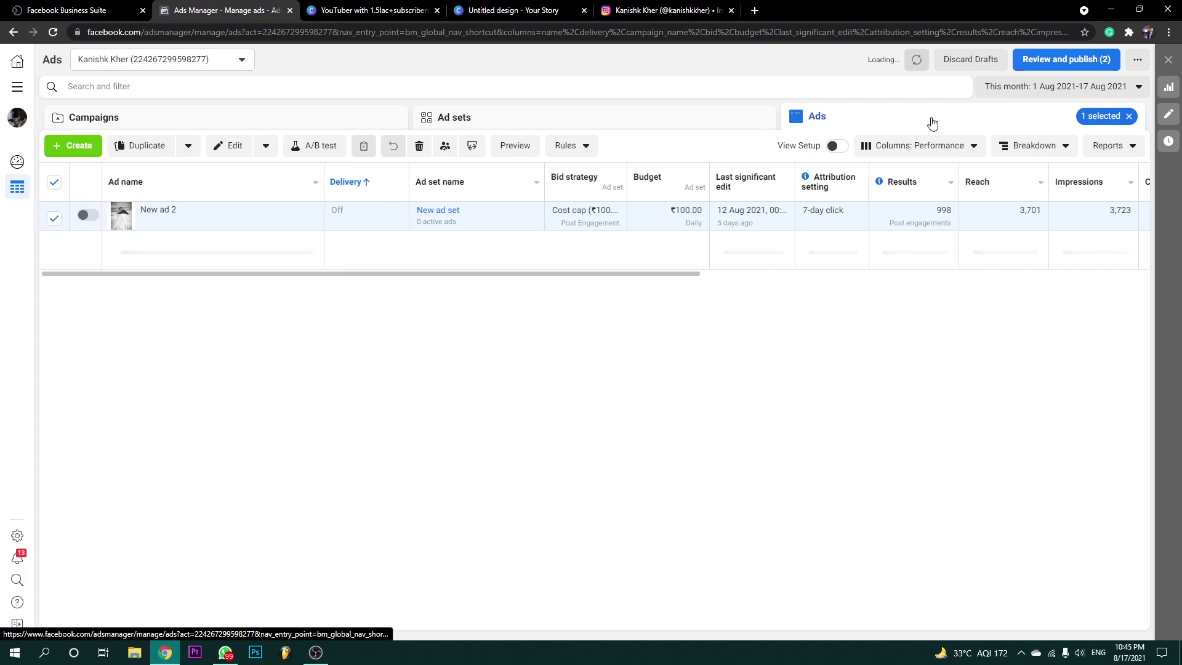
left_click(1129, 115)
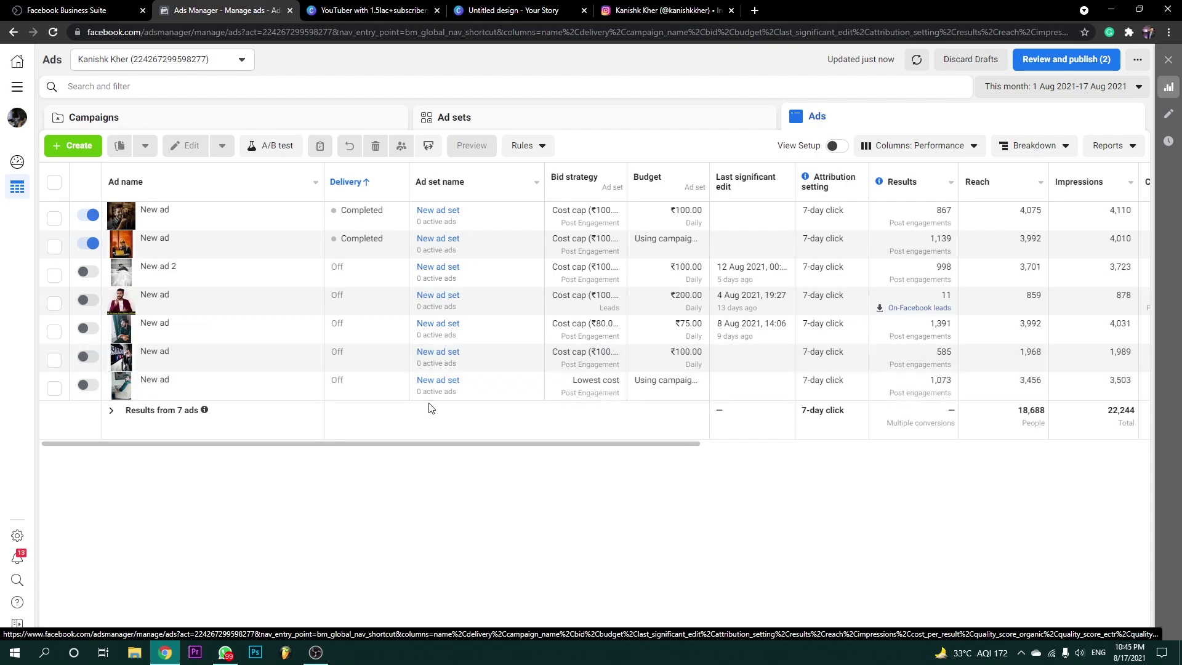
left_click_drag(405, 442, 588, 468)
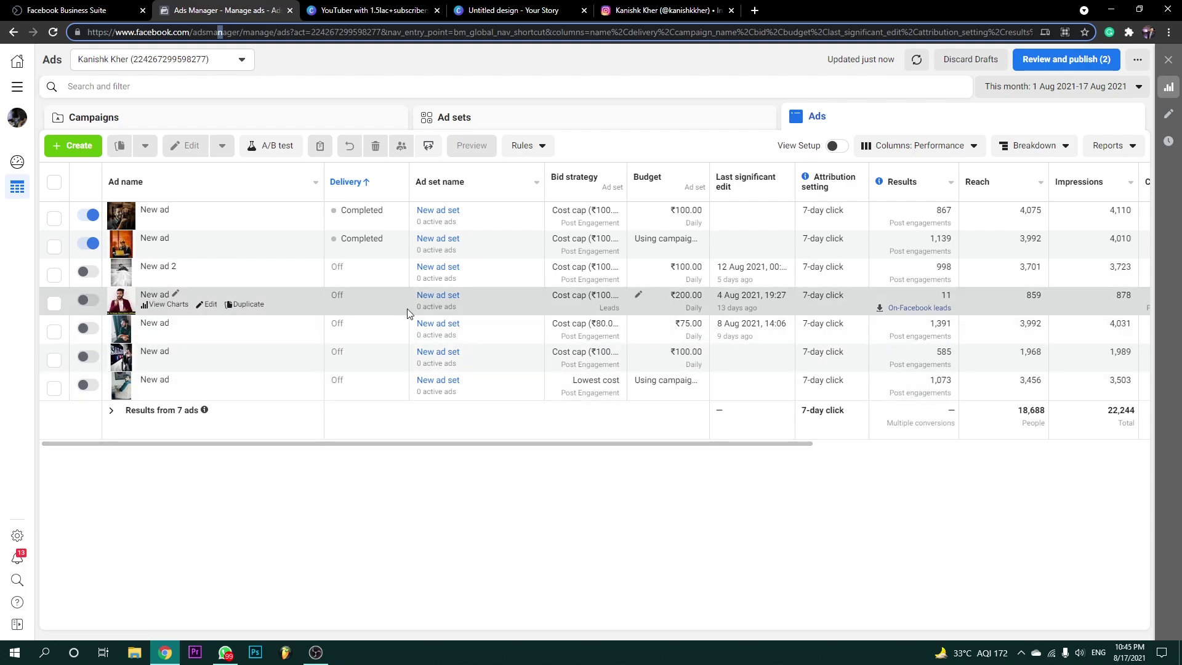
Select the lead ad with the ₹200.00 daily budget and review its leads, amount spent and end date.
mouse_move(242, 309)
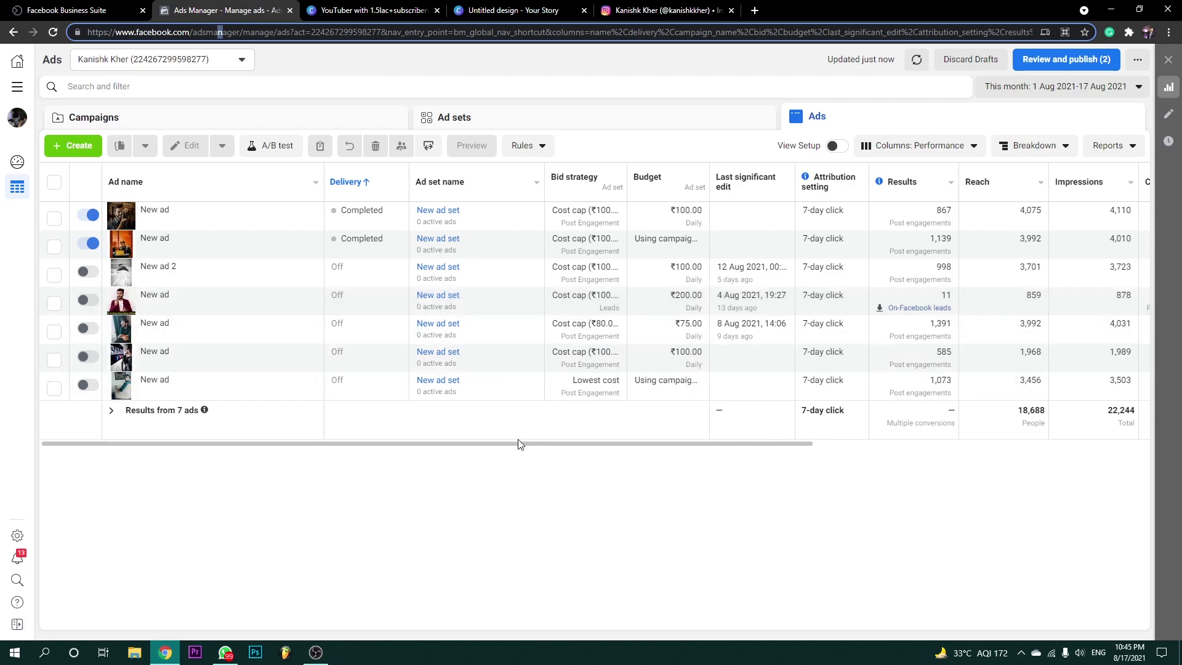
left_click_drag(519, 444, 586, 445)
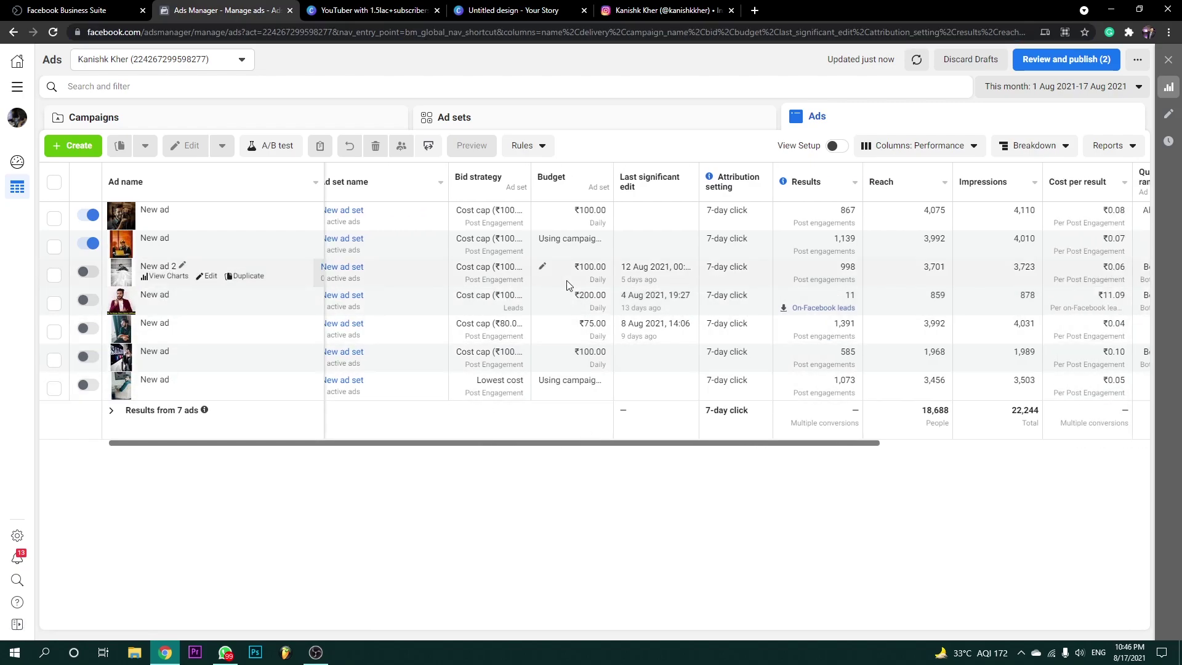
left_click(570, 294)
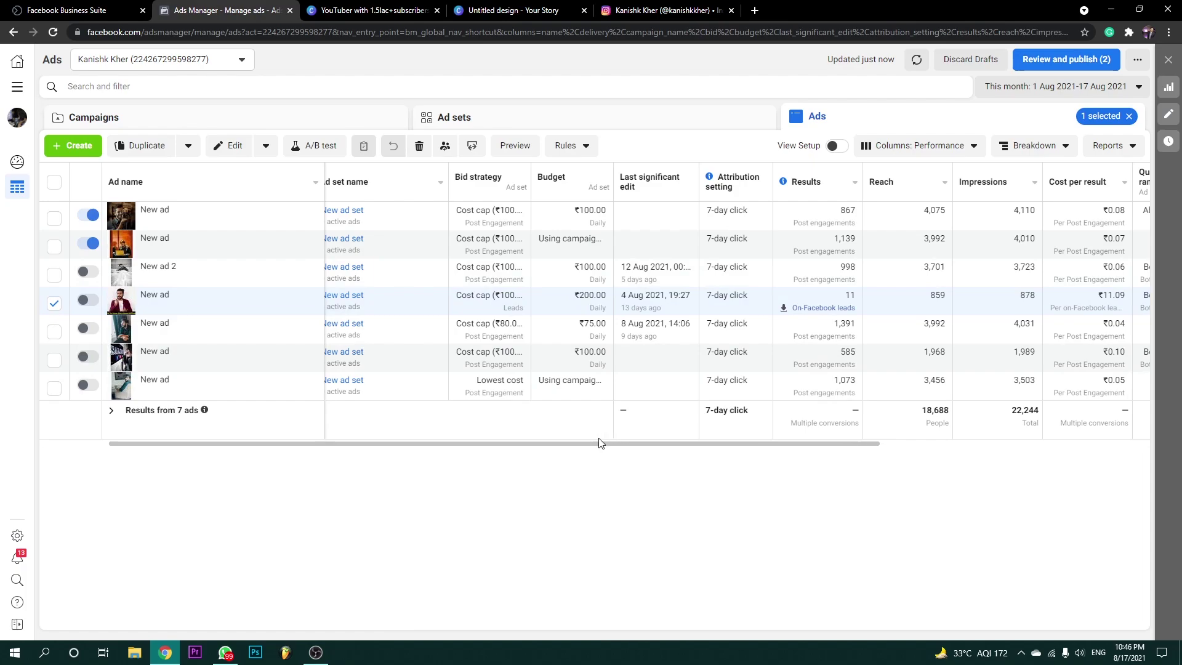
left_click_drag(444, 444, 559, 432)
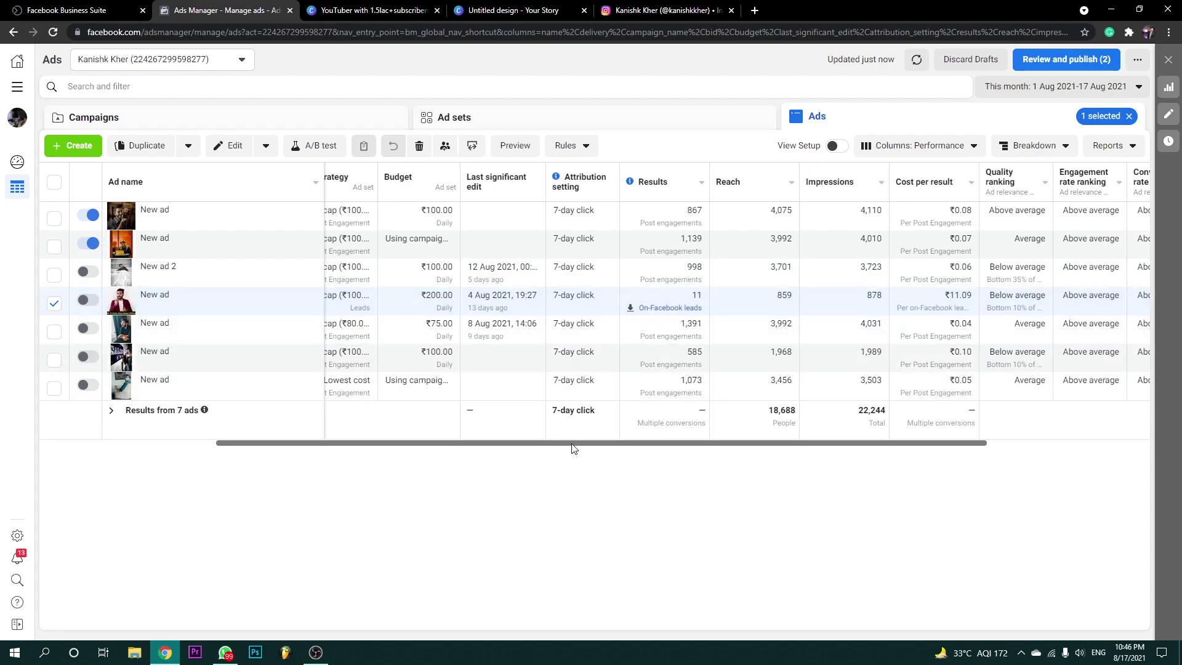
left_click_drag(572, 448, 742, 422)
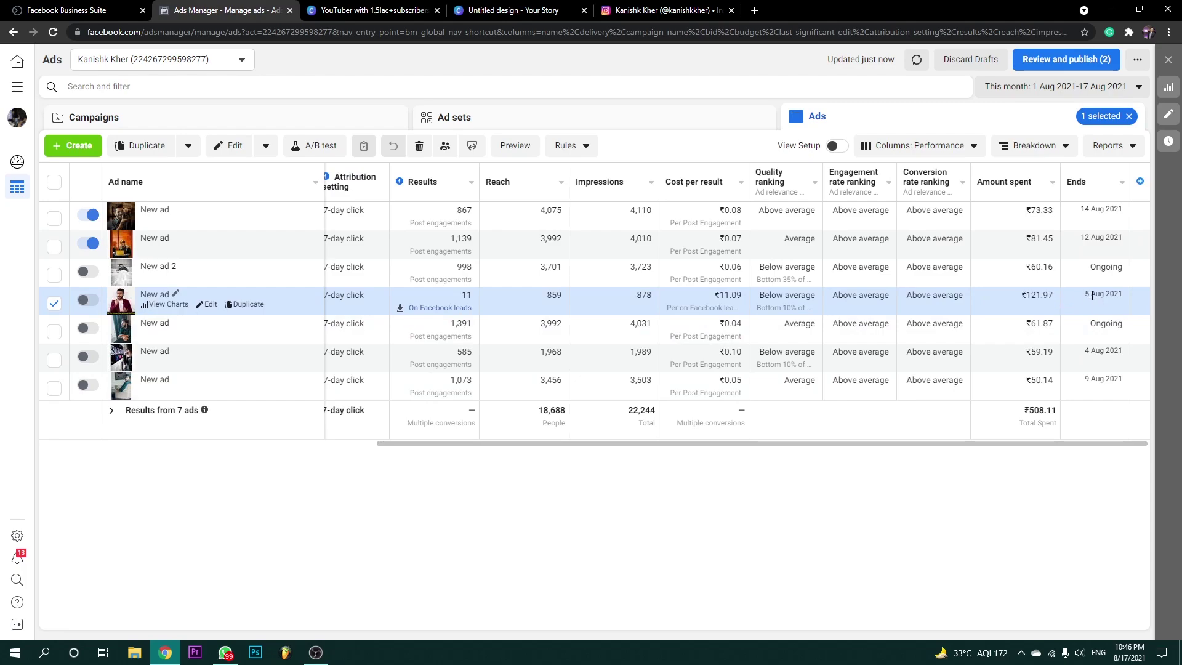
left_click_drag(1118, 294, 1020, 292)
left_click(537, 502)
left_click_drag(507, 444, 326, 446)
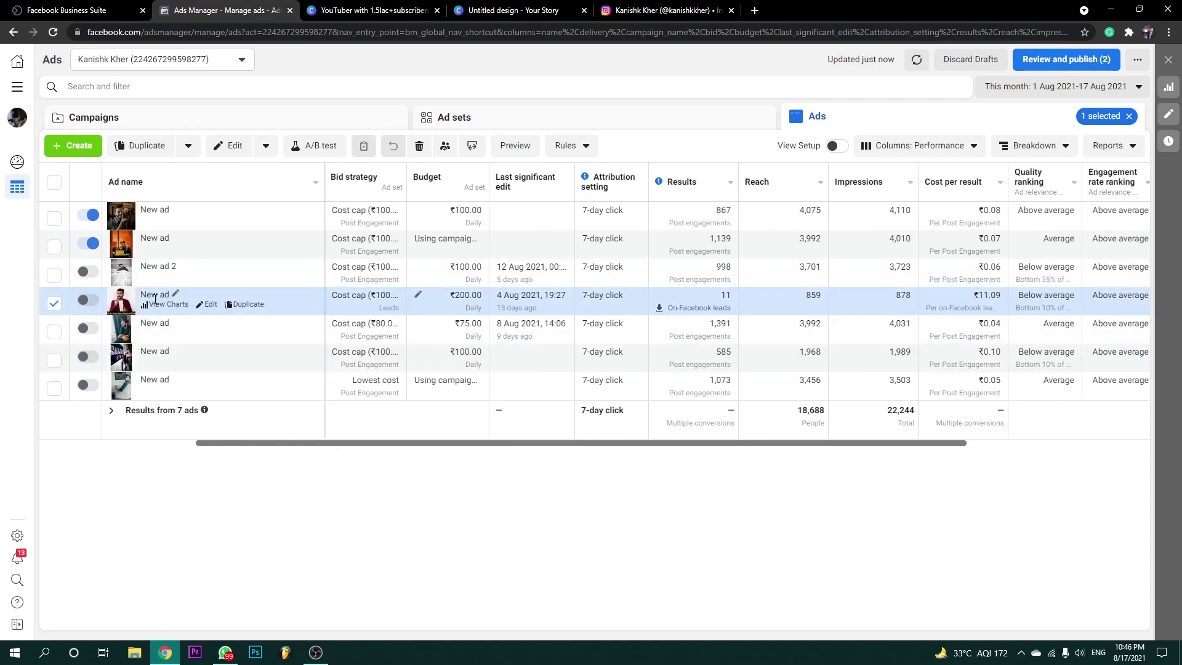
Open the charts of the Lead Generation Ad Test ad, view its Instagram feed preview, and close them.
left_click(166, 305)
scroll(899, 459, "down", 5)
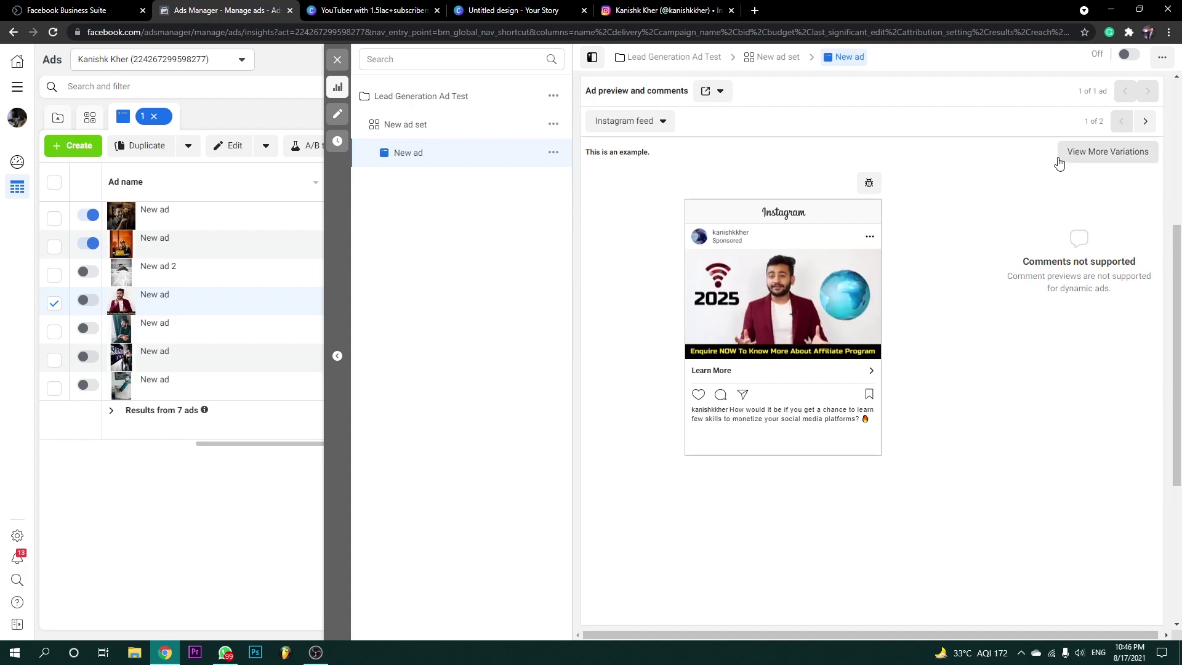
left_click(337, 68)
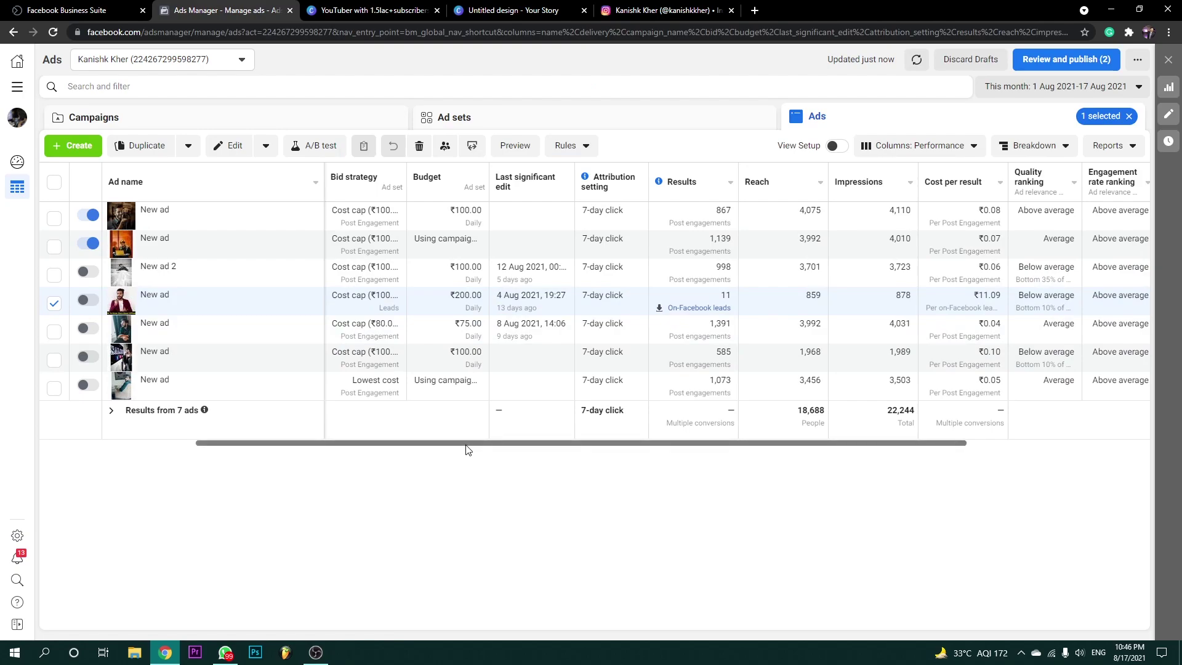
Review the lead ad's amount spent and highlight its cost per lead and number of on-Facebook leads.
left_click_drag(467, 443, 777, 440)
left_click(54, 303)
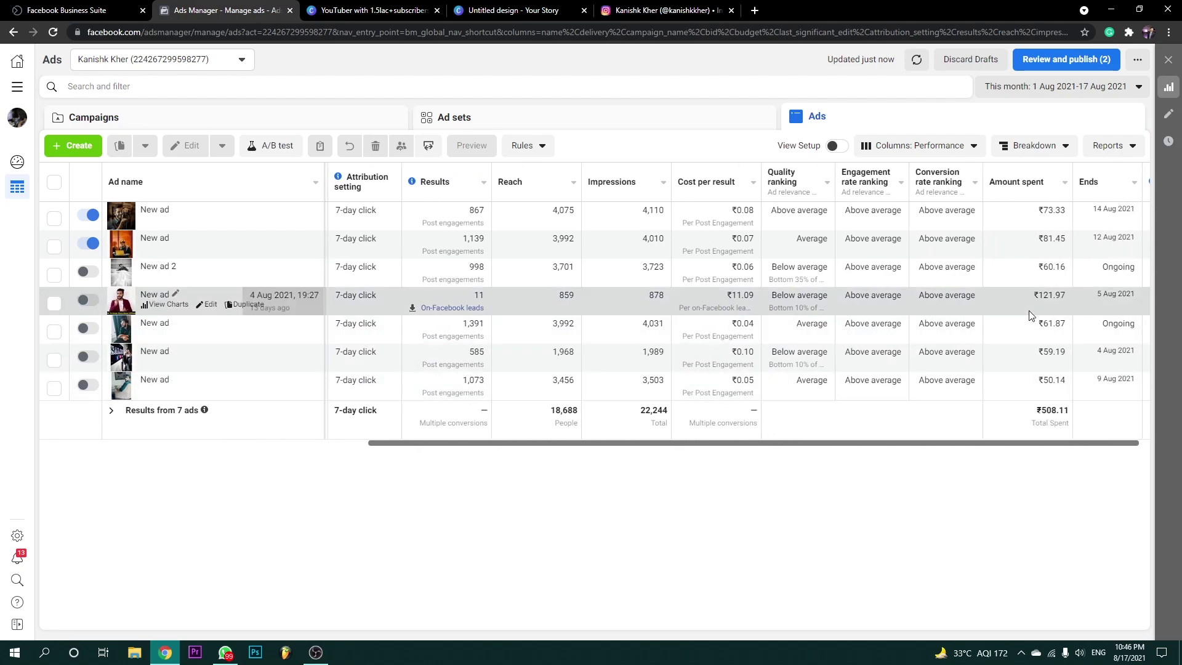
left_click(1039, 297)
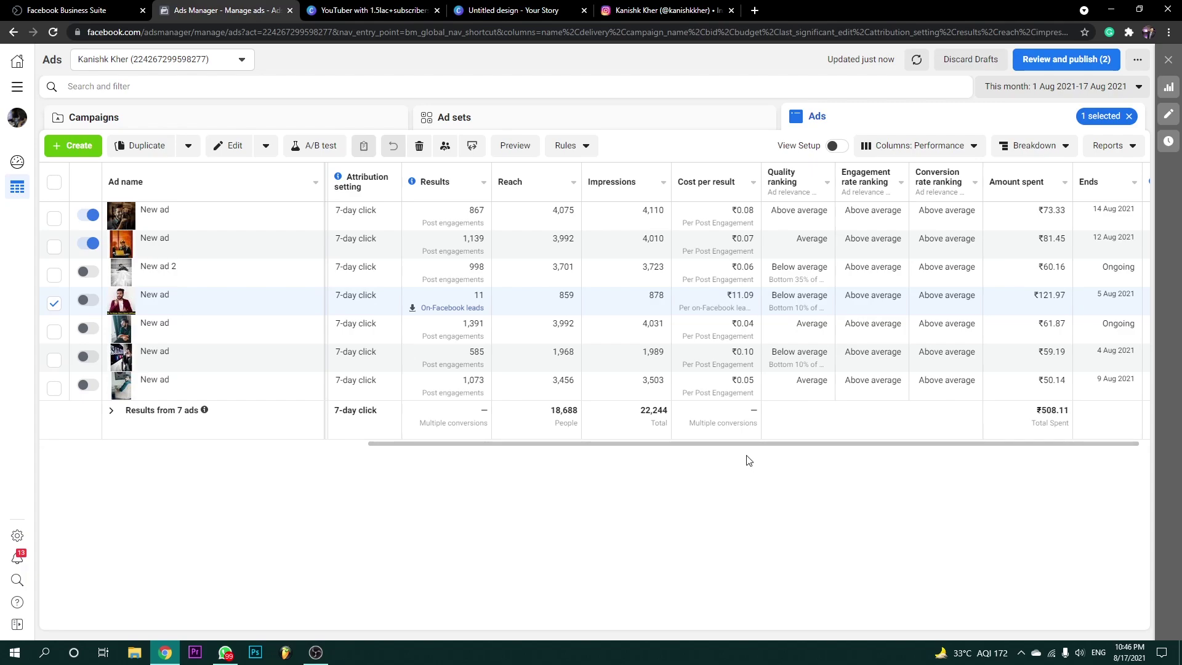
left_click_drag(736, 443, 669, 443)
left_click_drag(805, 294, 856, 297)
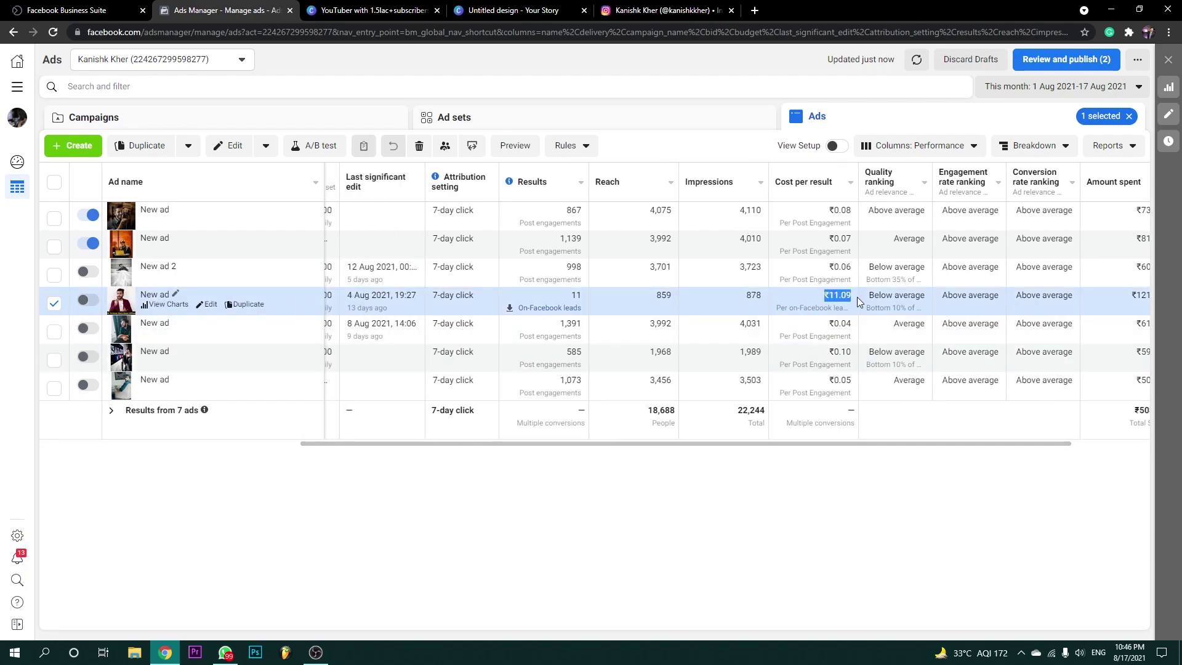
left_click_drag(562, 293, 583, 298)
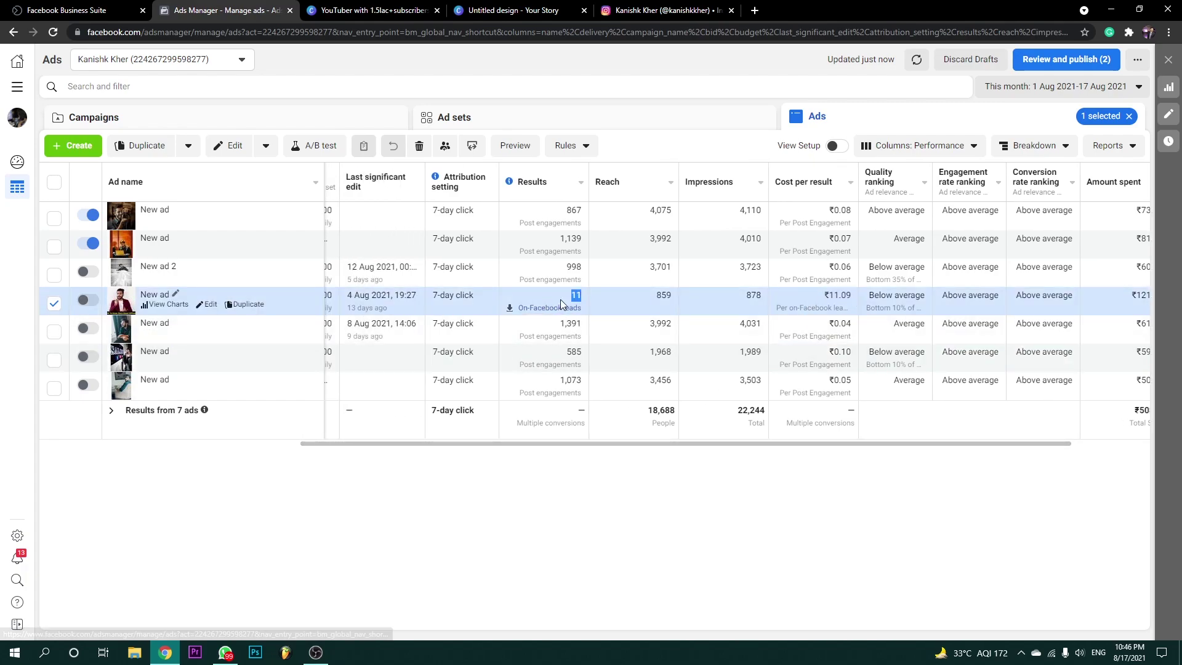
Download the lead ad's leads for this month as a CSV file to the Desktop and open it in Excel.
left_click(557, 306)
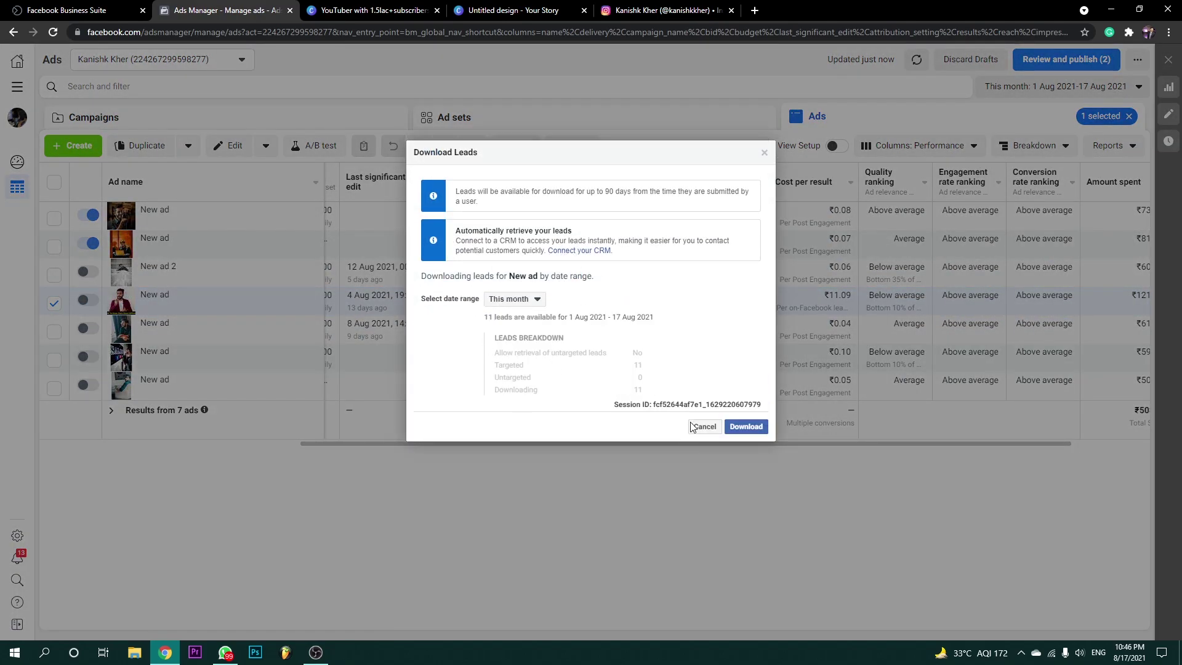
left_click(740, 426)
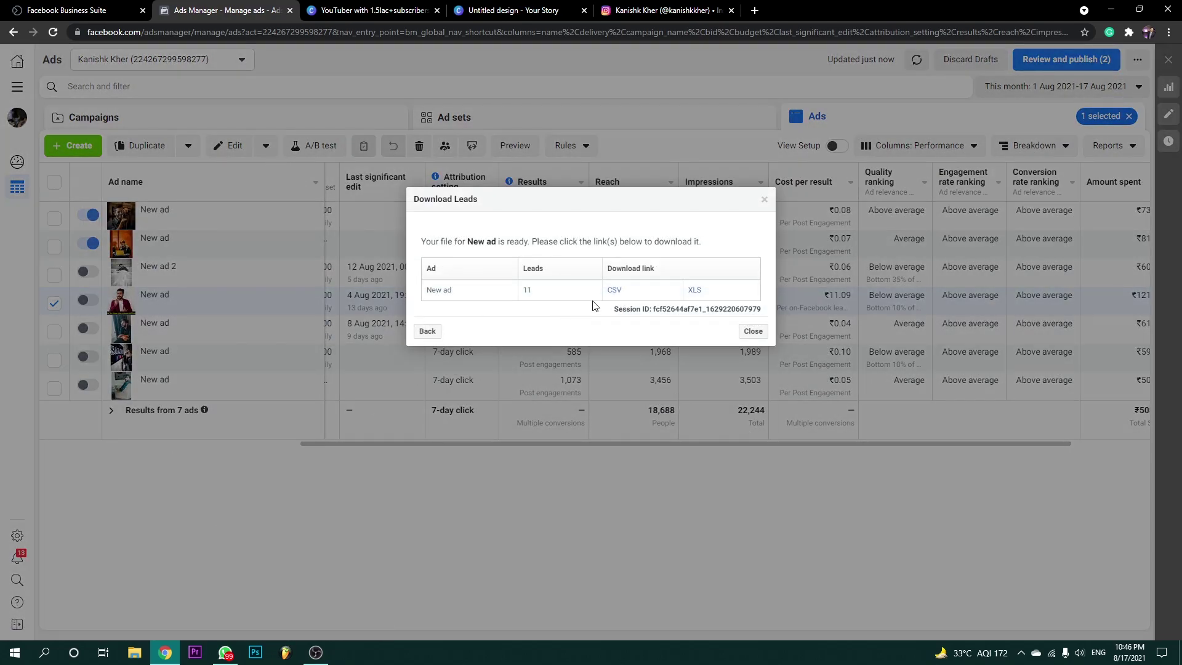
left_click(614, 290)
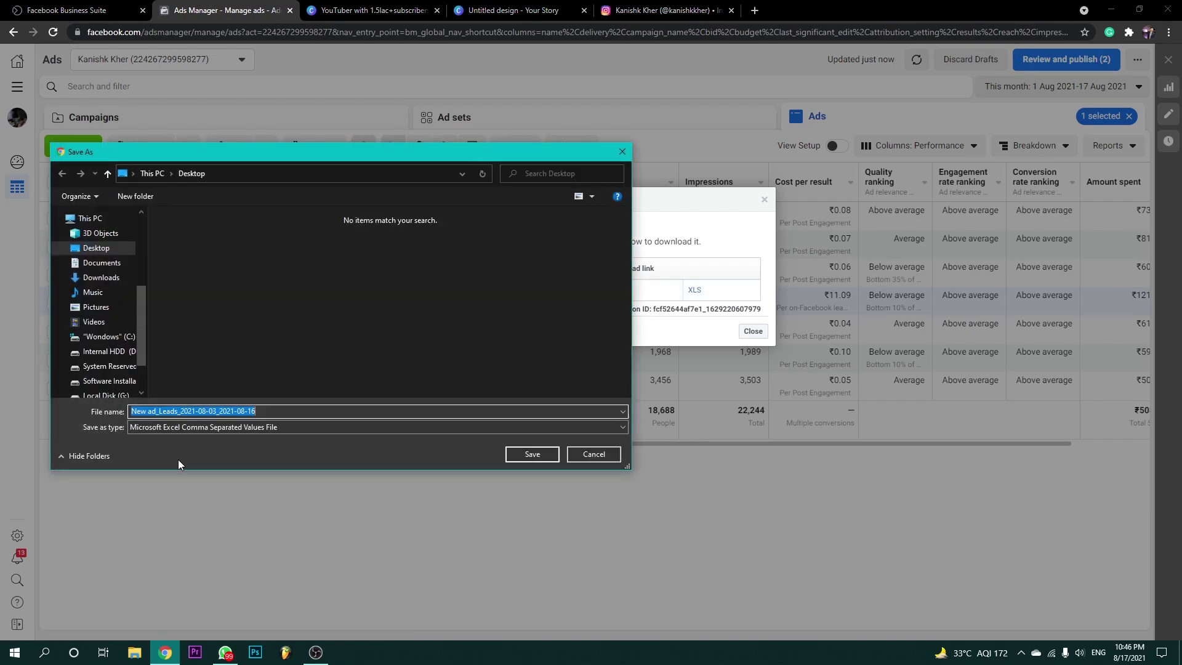
left_click(526, 451)
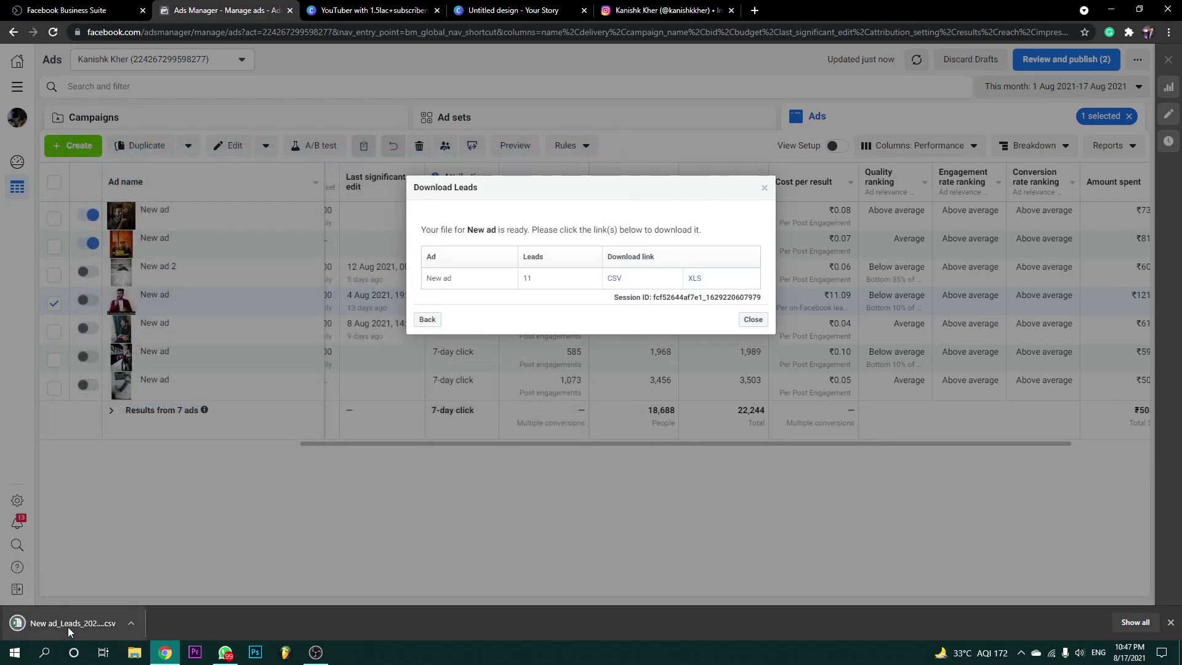
left_click(68, 626)
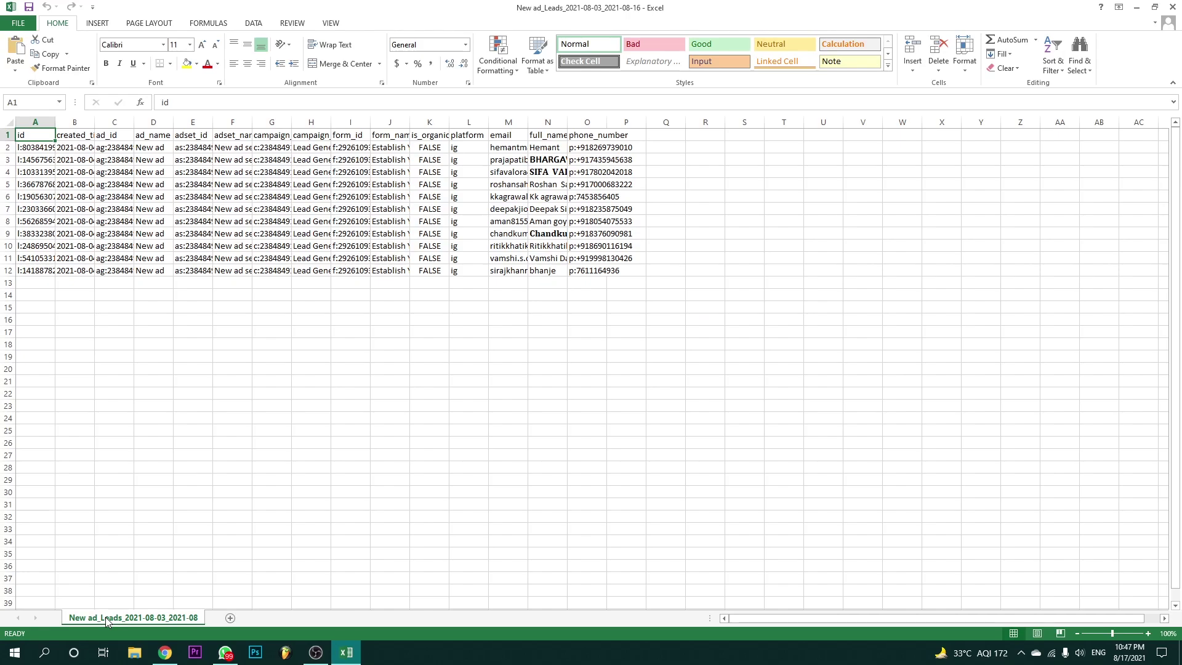
Widen the full_name and email columns of the leads sheet so that their entries are fully readable.
left_click(507, 123)
left_click(547, 123)
left_click_drag(567, 125, 690, 123)
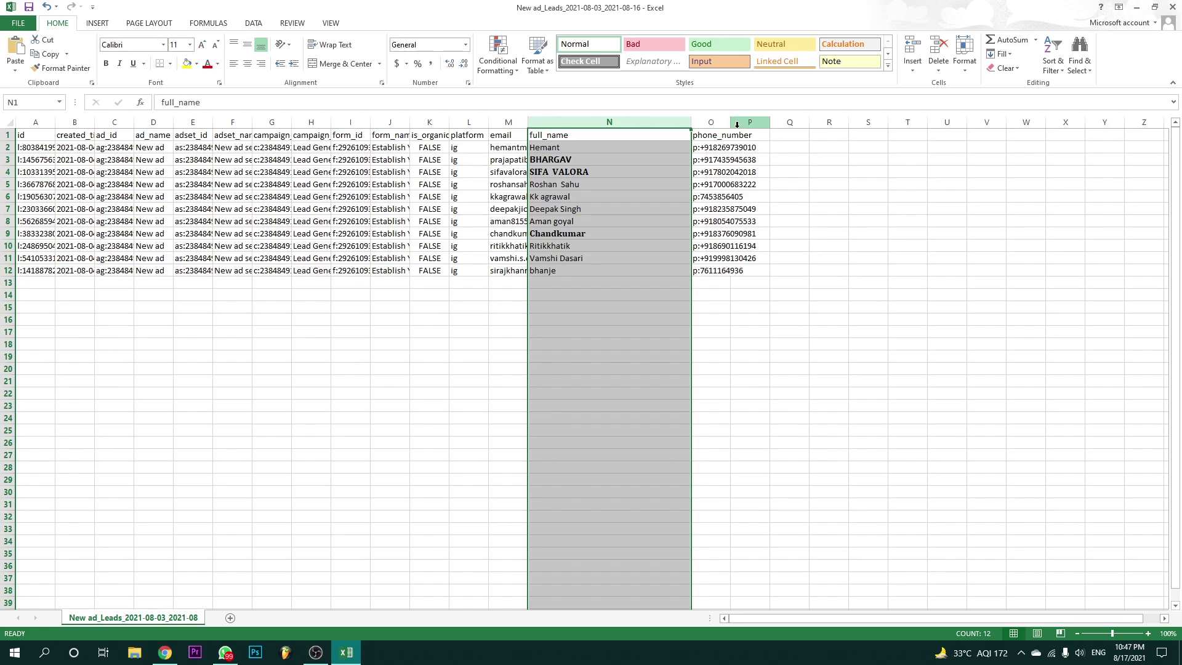
left_click(717, 122)
left_click(594, 133)
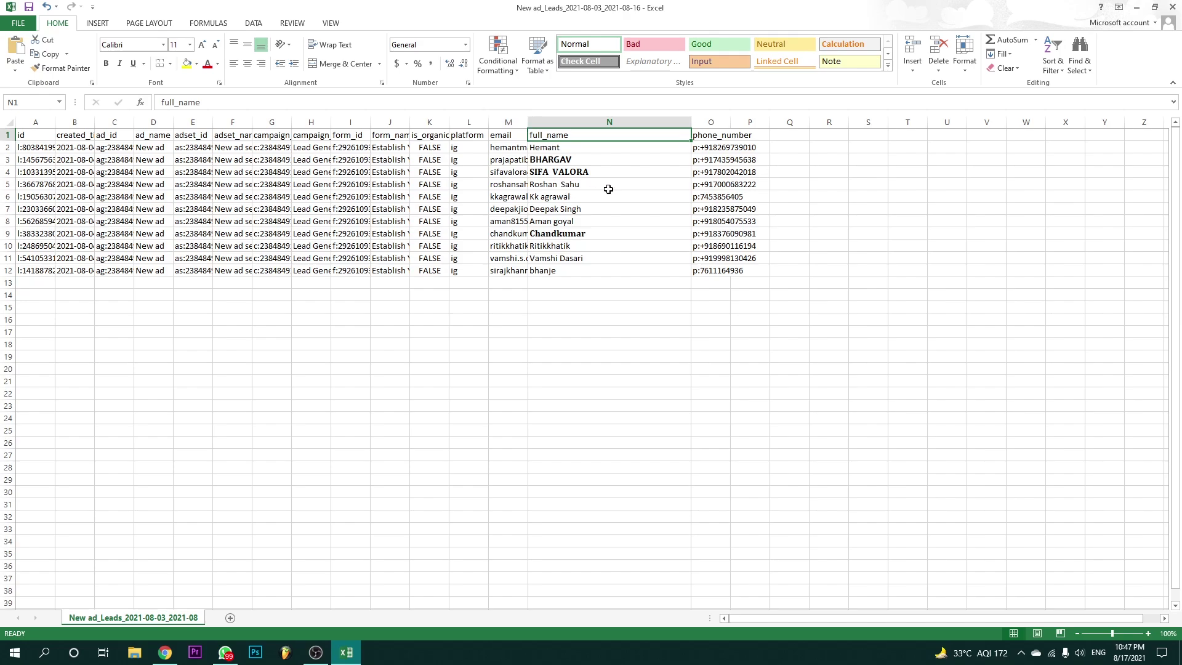
left_click(508, 122)
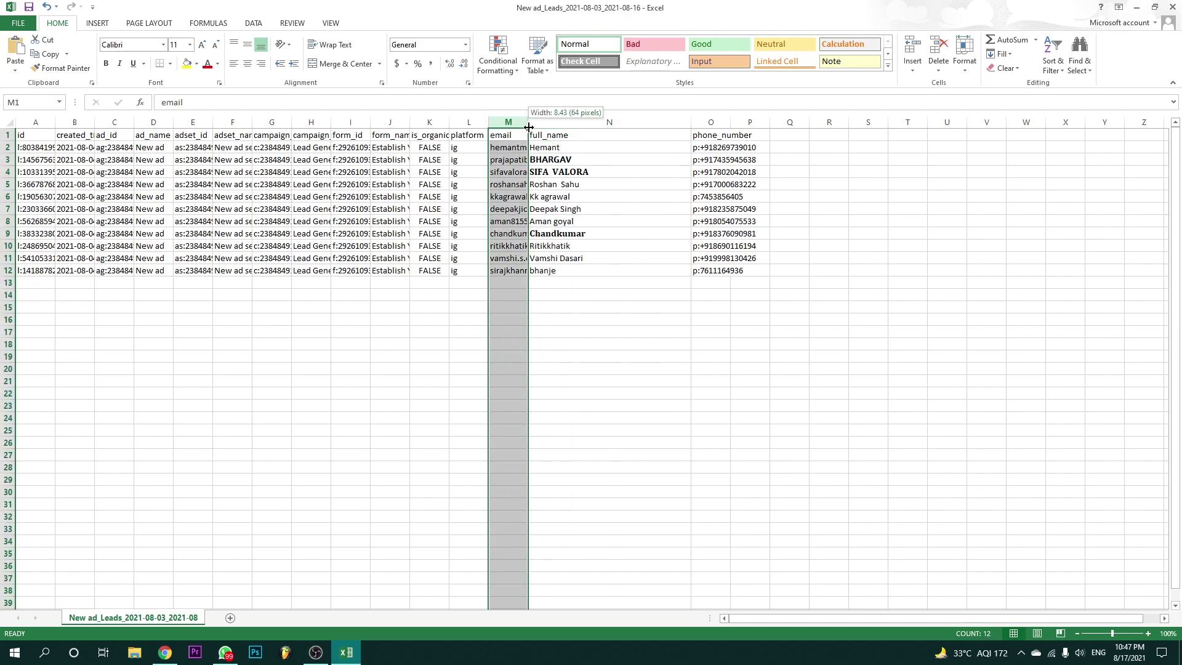
left_click_drag(527, 123, 635, 125)
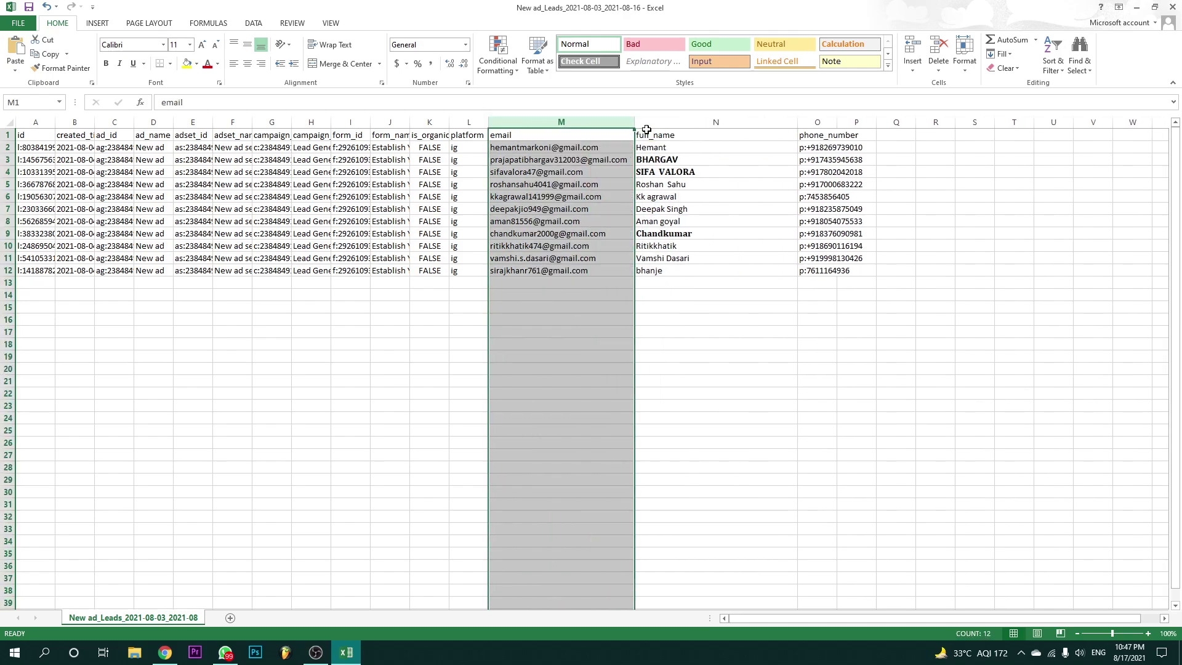
Close the leads spreadsheet and dismiss the Download Leads dialog in Ads Manager.
left_click(1172, 6)
left_click(596, 346)
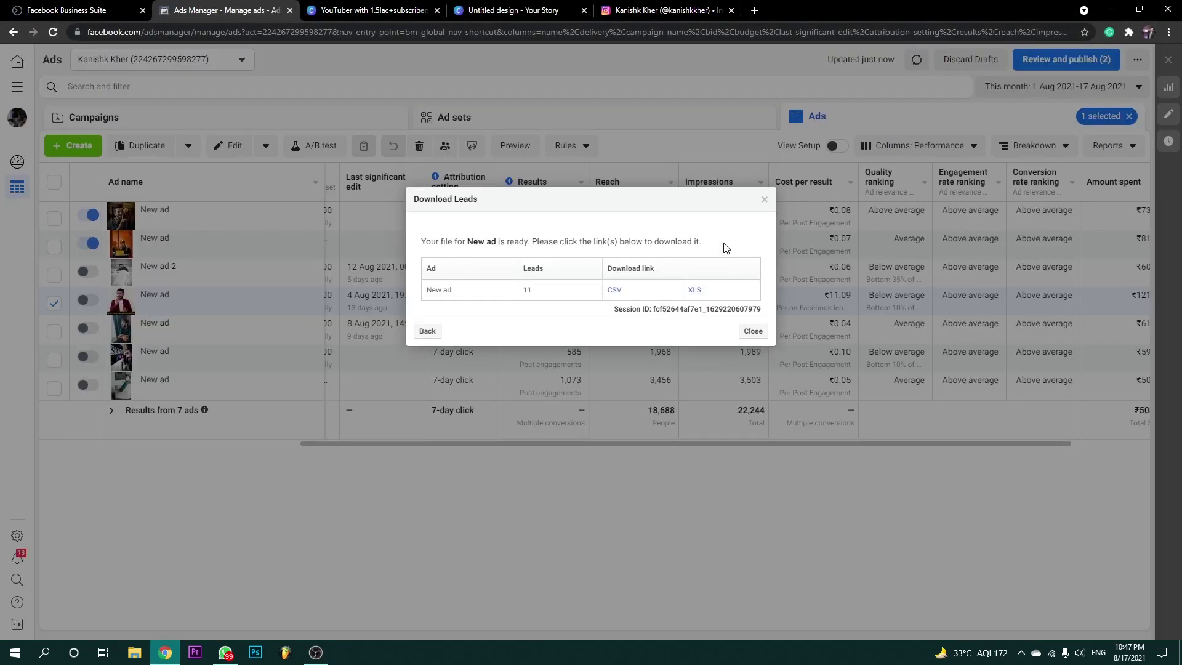
left_click(765, 199)
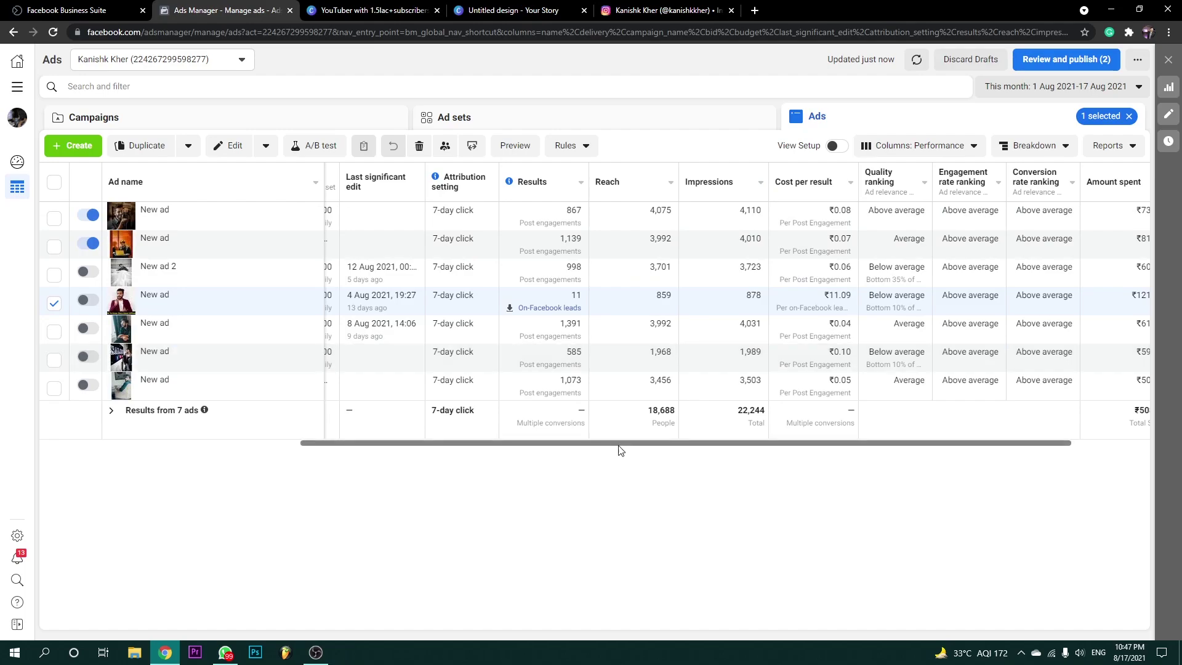
Review the performance columns of the ads, checking the lead ad's cost per result, and deselect the lead ad.
left_click_drag(621, 446, 782, 443)
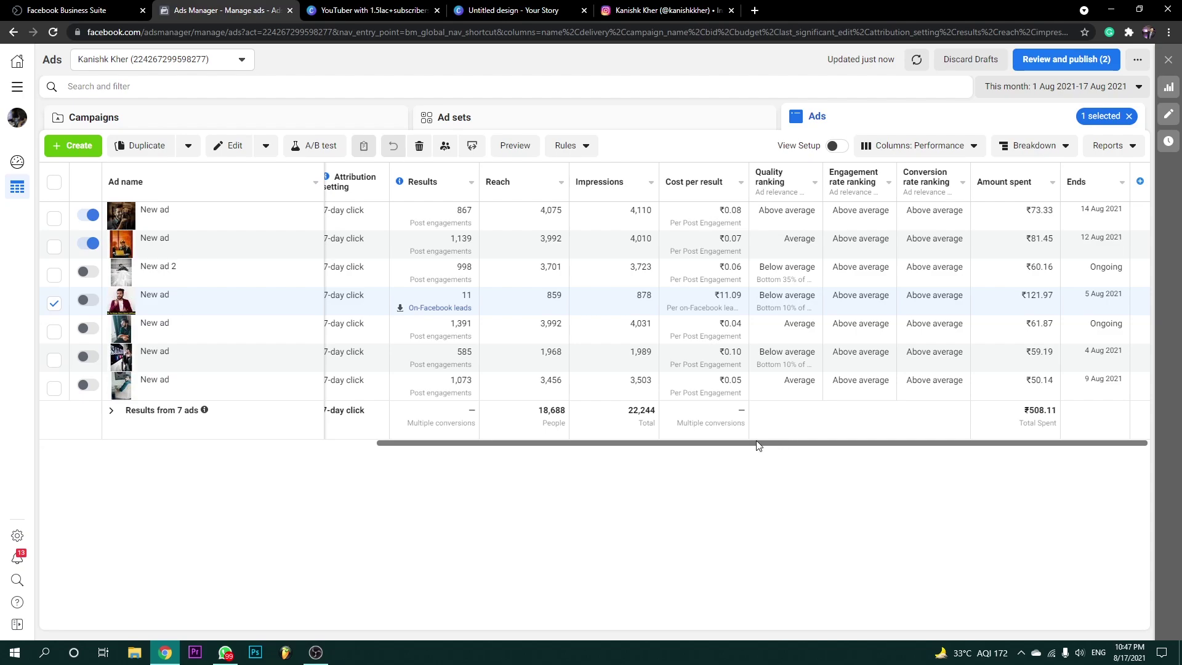
scroll(757, 444, "left", 6)
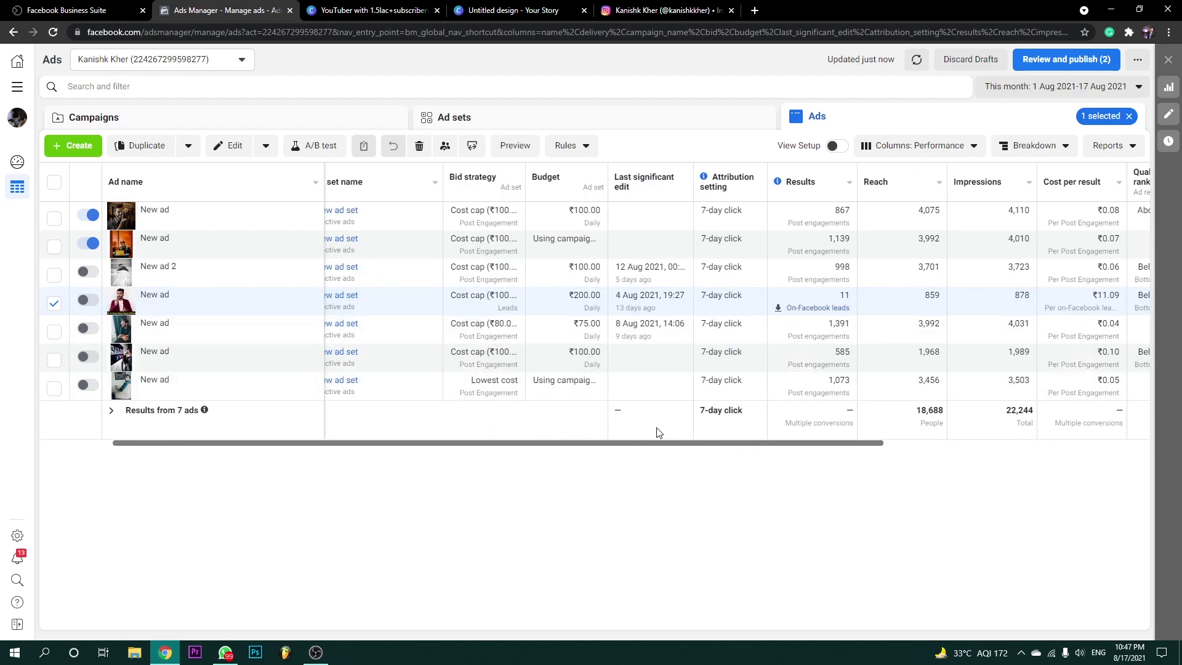
scroll(583, 448, "right", 5)
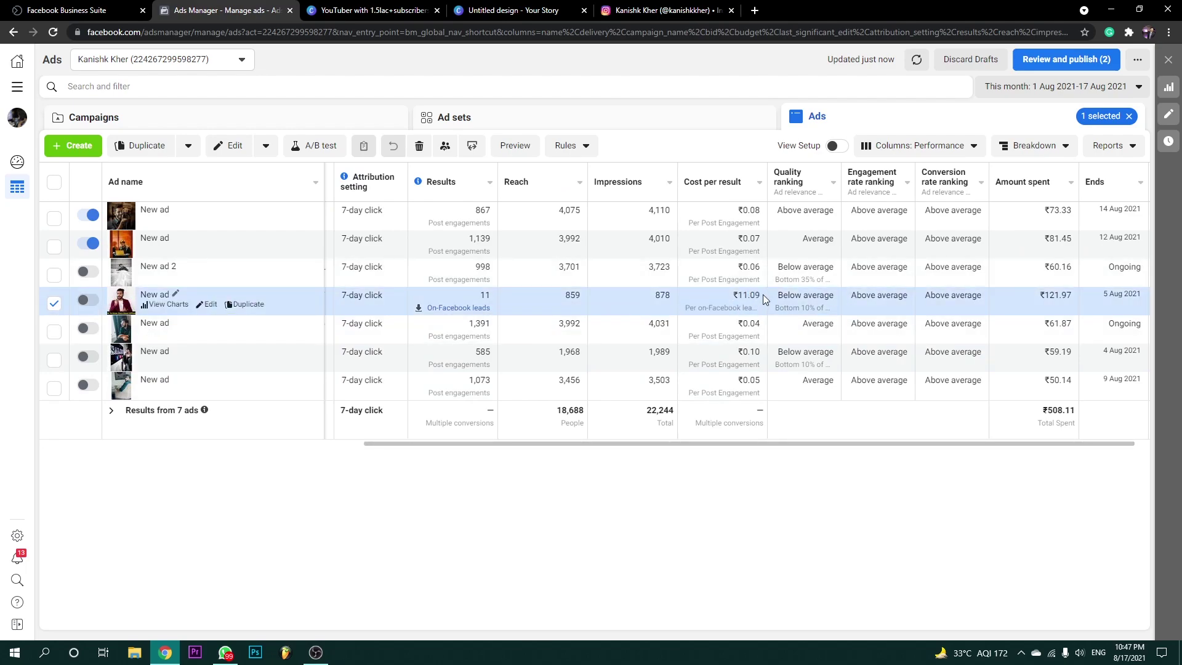
left_click_drag(762, 296, 733, 299)
left_click_drag(696, 444, 772, 438)
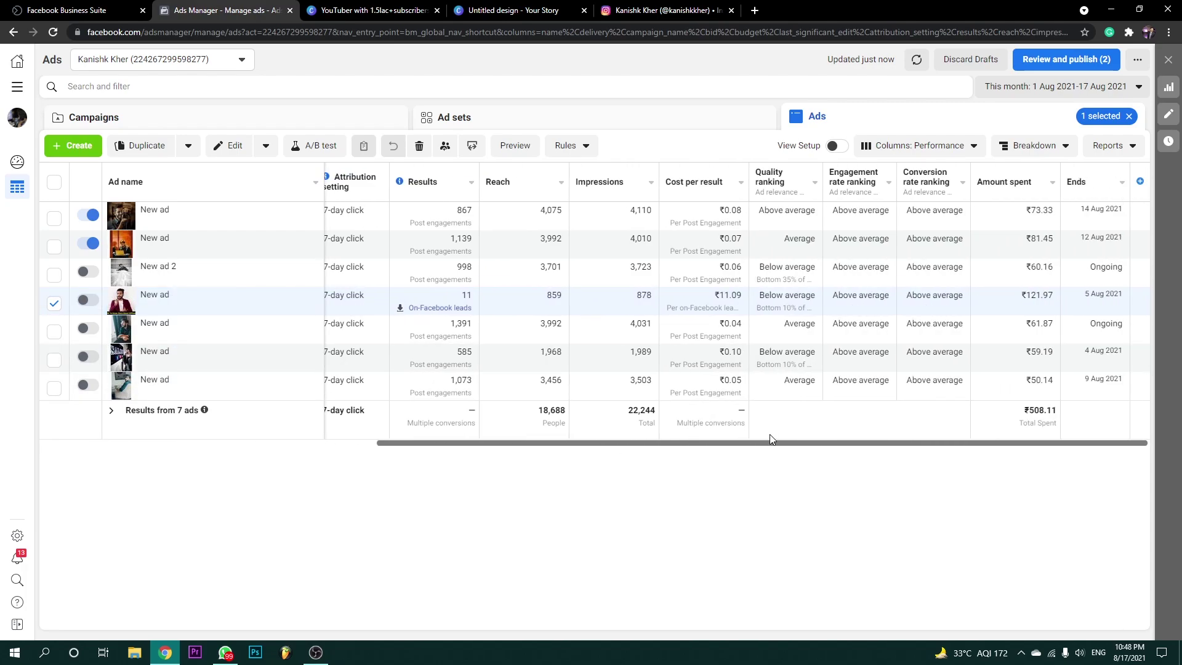
left_click(54, 303)
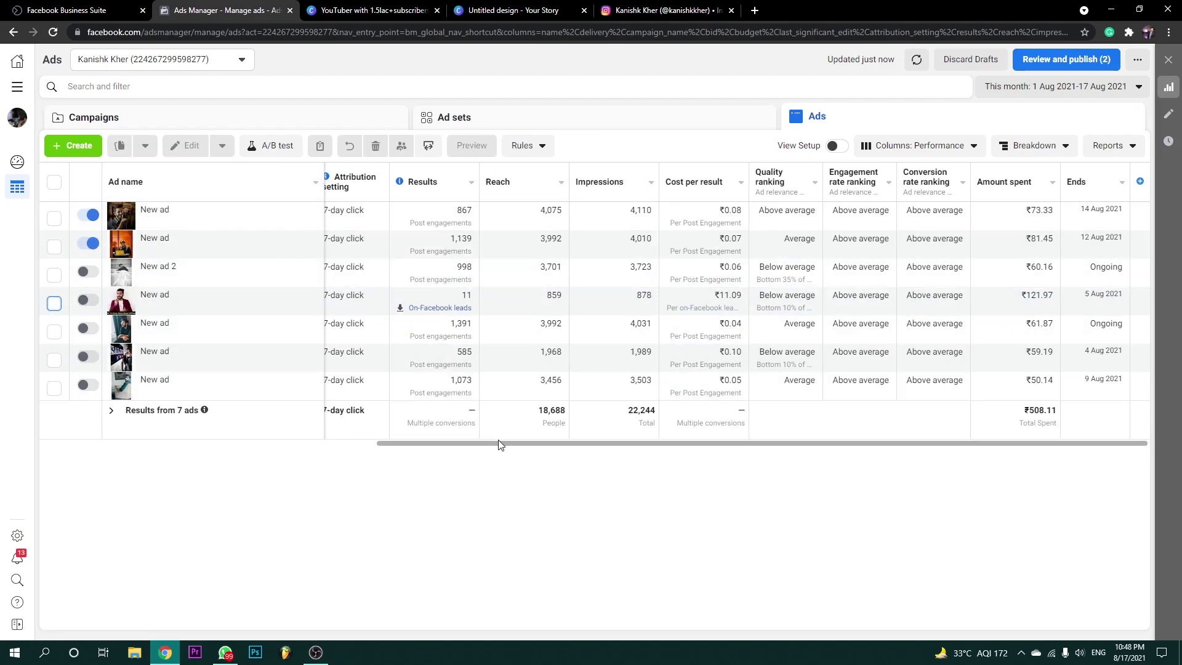
mouse_move(525, 444)
left_mouse_down()
mouse_move(493, 448)
mouse_move(543, 446)
left_mouse_up()
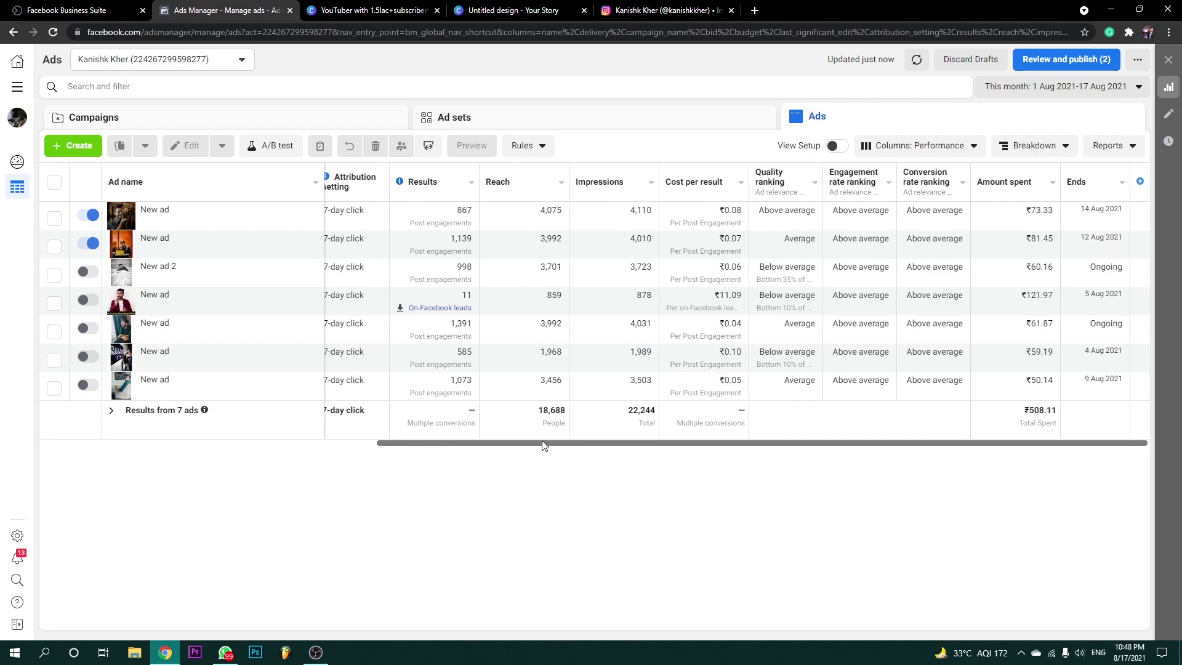
mouse_move(620, 446)
left_mouse_down()
mouse_move(520, 448)
mouse_move(621, 443)
left_mouse_up()
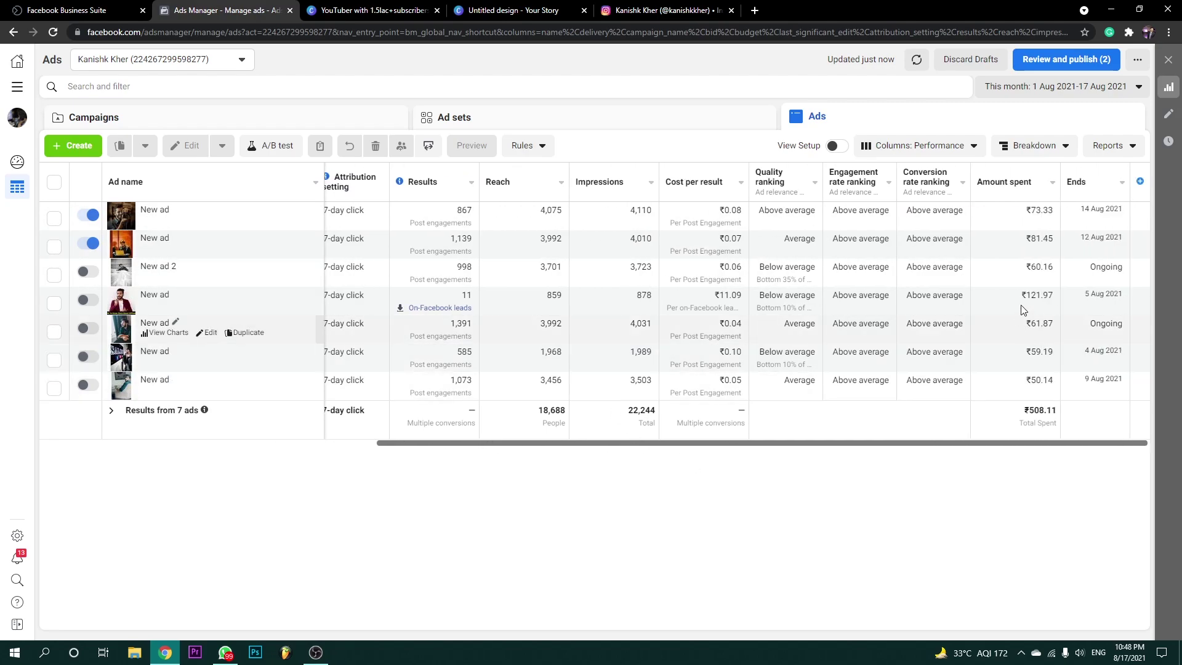
Highlight the lead ad's amount spent and number of on-Facebook leads, check its cost per lead, and deselect the ad.
left_click_drag(1022, 297, 1057, 302)
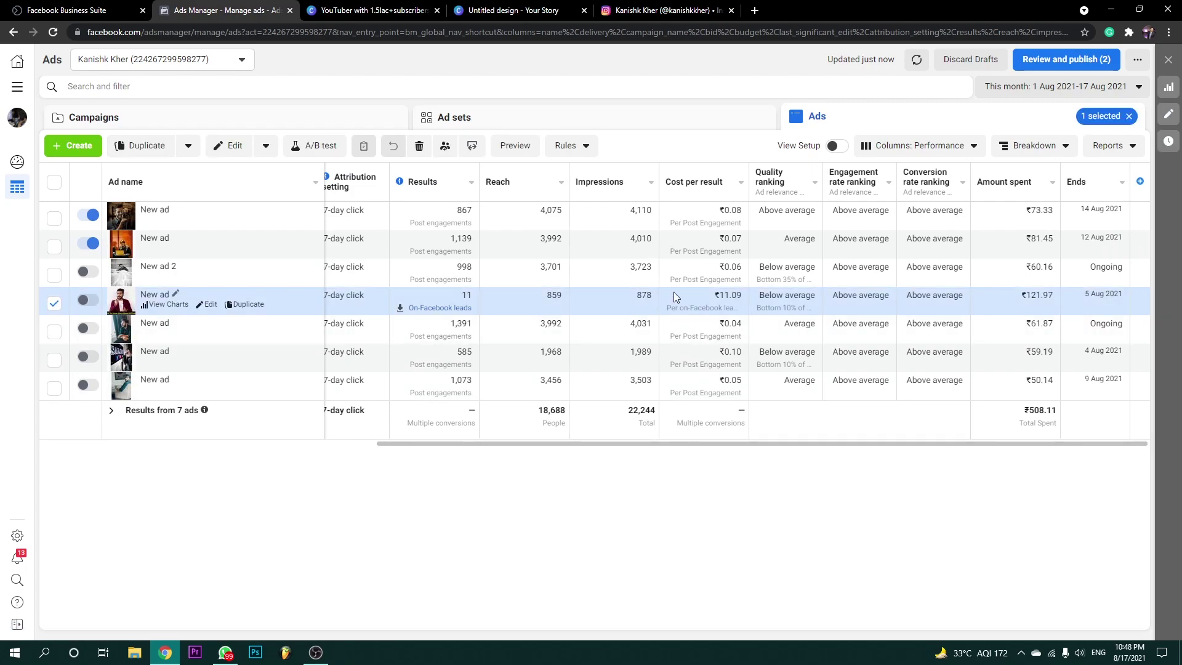
left_click_drag(713, 295, 742, 299)
triple_click(464, 305)
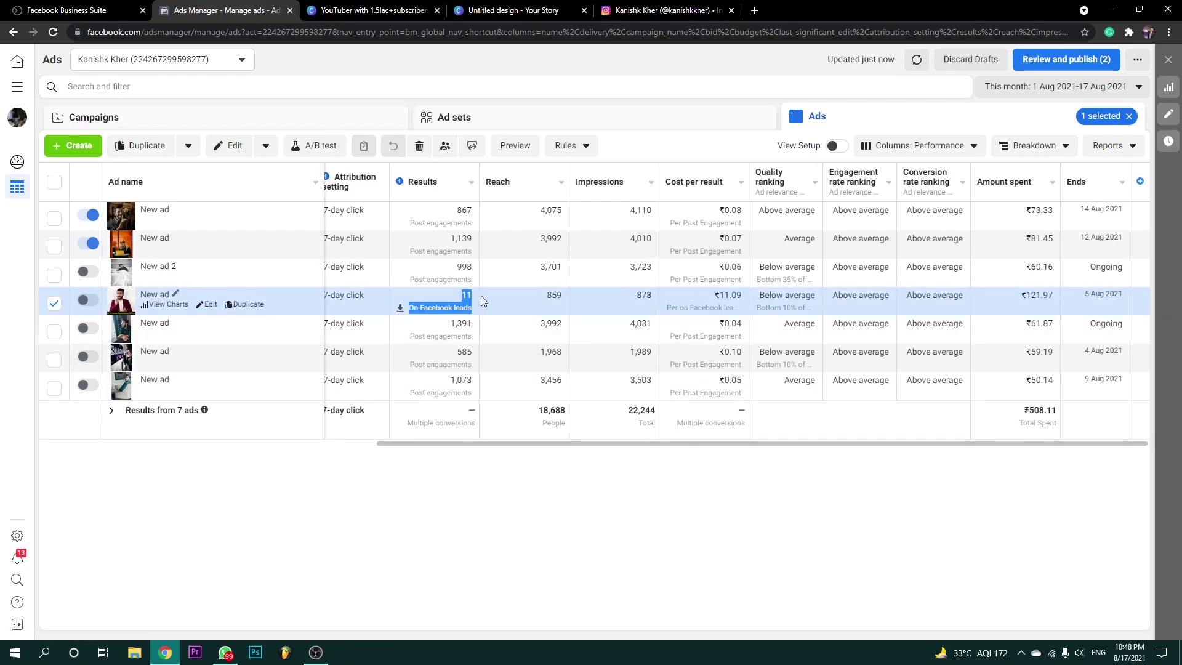
left_click(707, 306)
left_click_drag(646, 443, 446, 438)
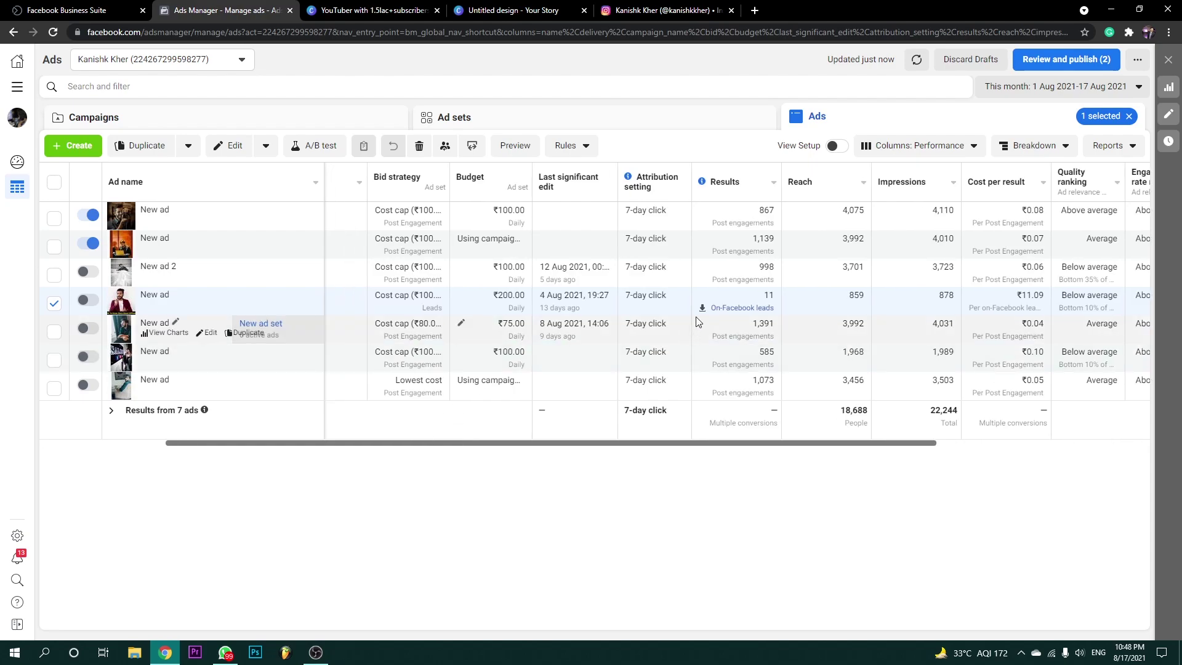
left_click_drag(753, 286, 793, 298)
left_click(793, 298)
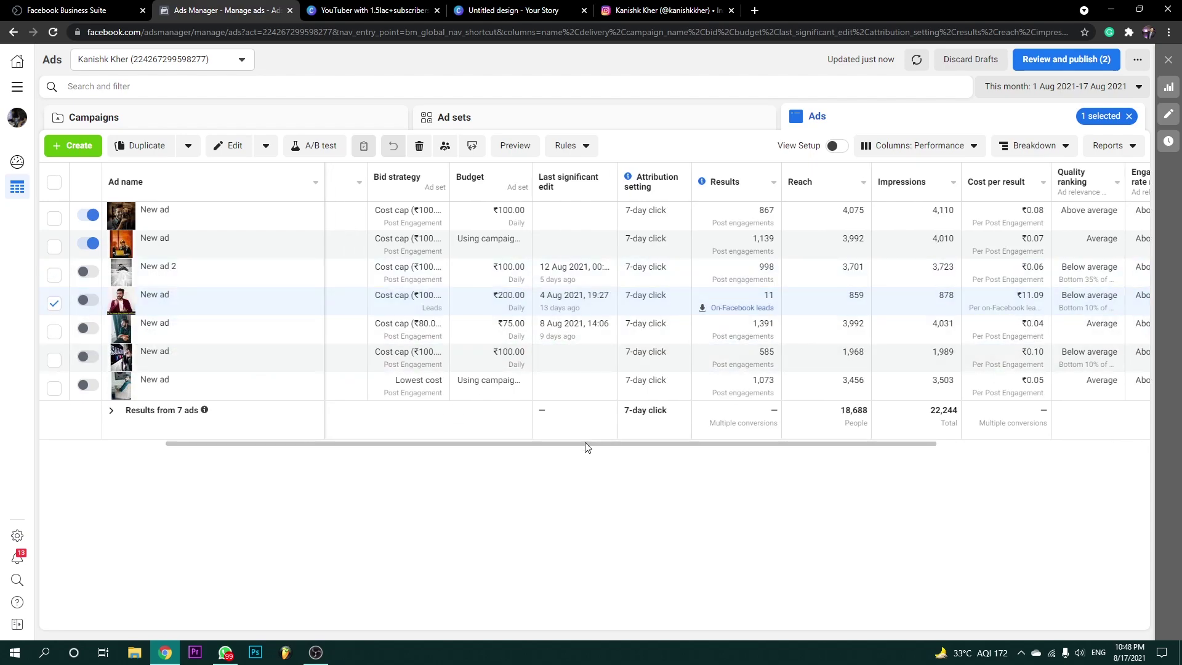
left_click_drag(587, 447, 800, 443)
left_click_drag(1007, 297, 1056, 297)
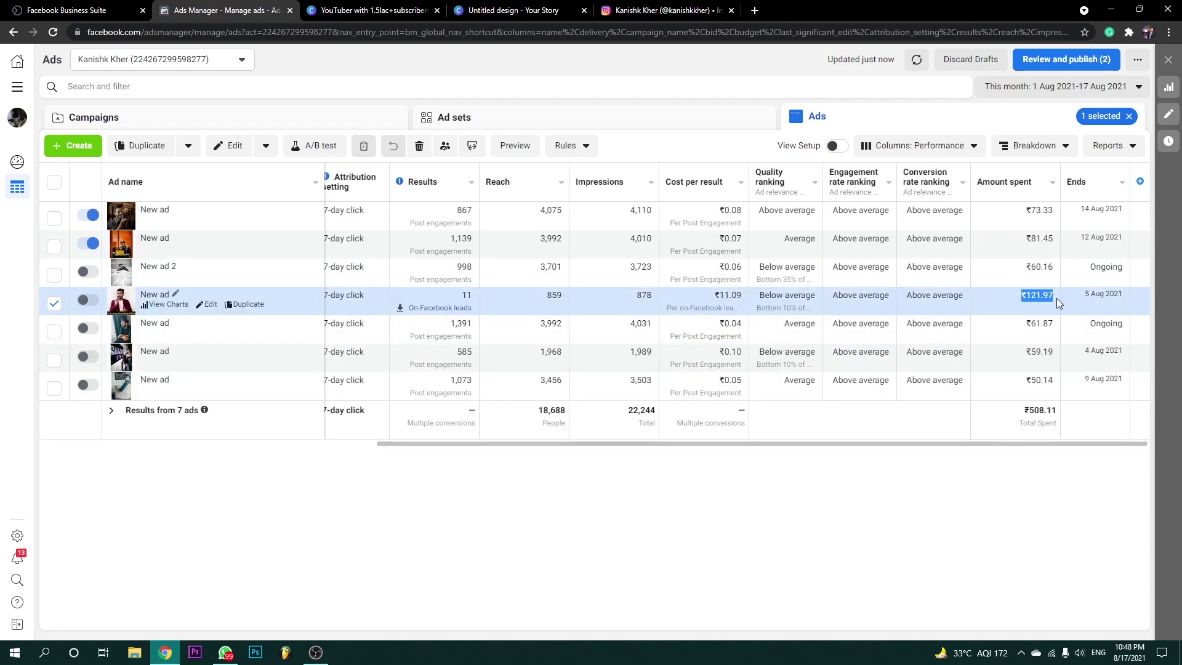
left_click_drag(781, 448, 485, 450)
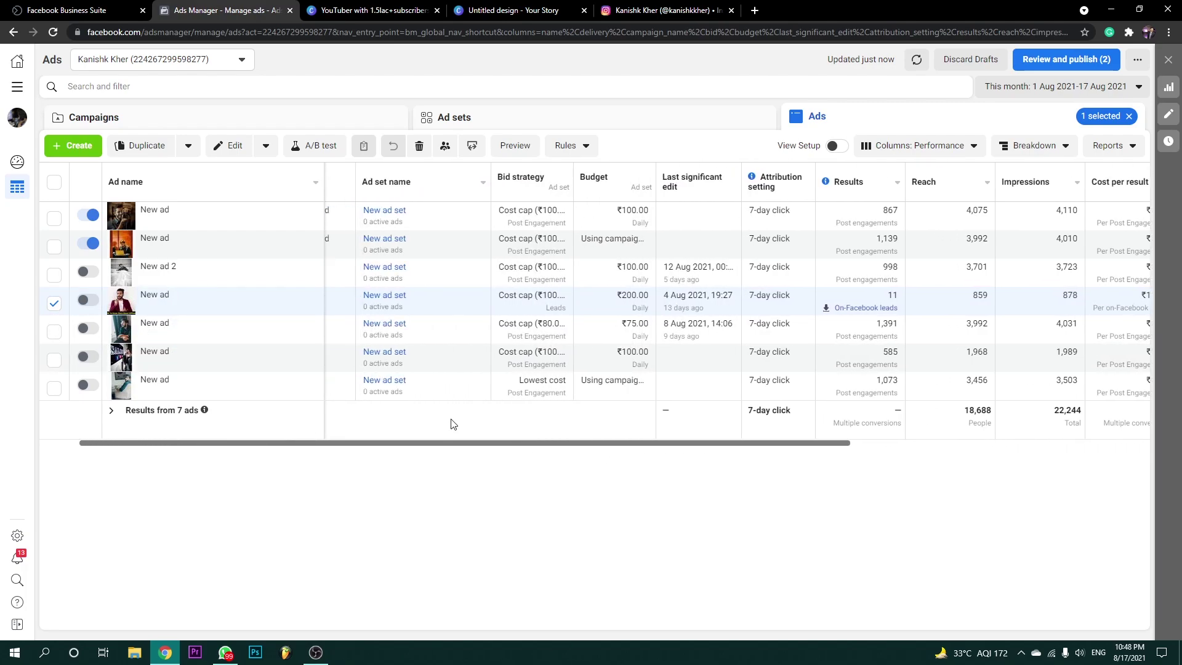
left_click(54, 302)
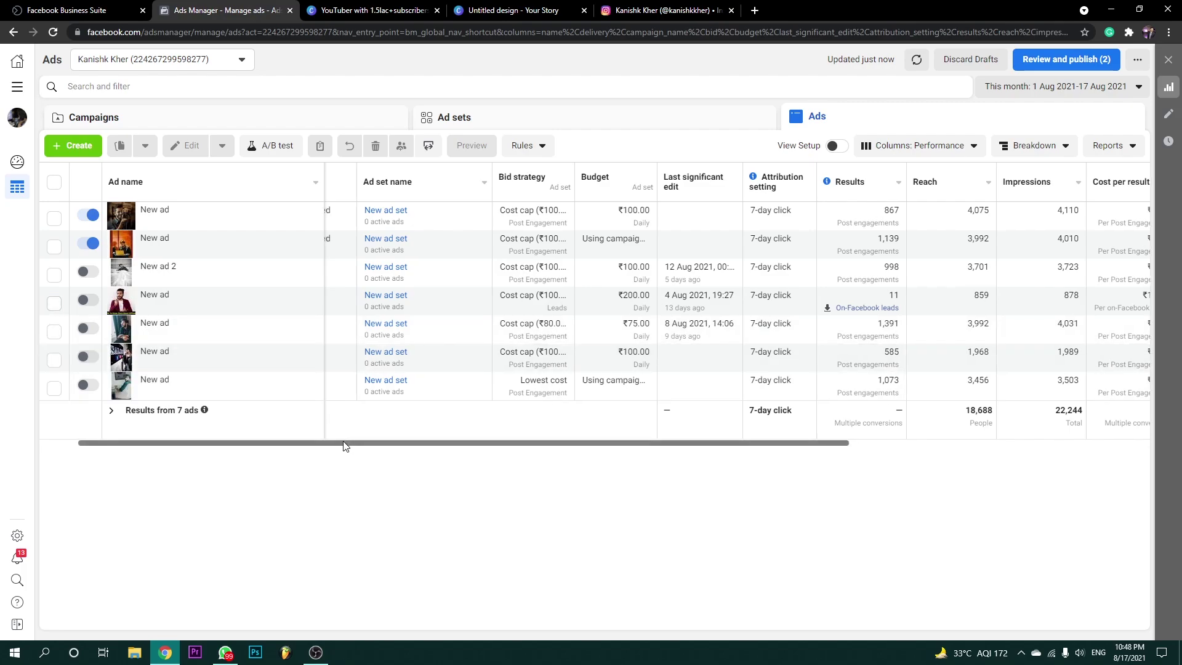
Discard the two unpublished drafts in the ad account.
left_click_drag(336, 444, 314, 443)
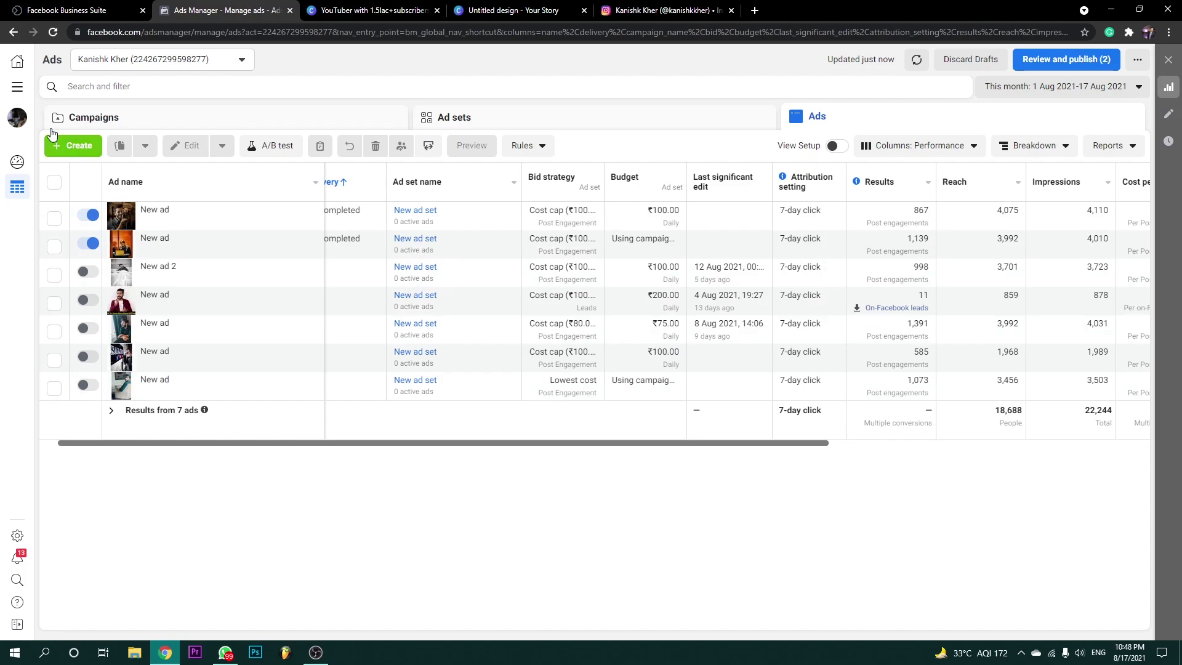
left_click(979, 60)
left_click(690, 278)
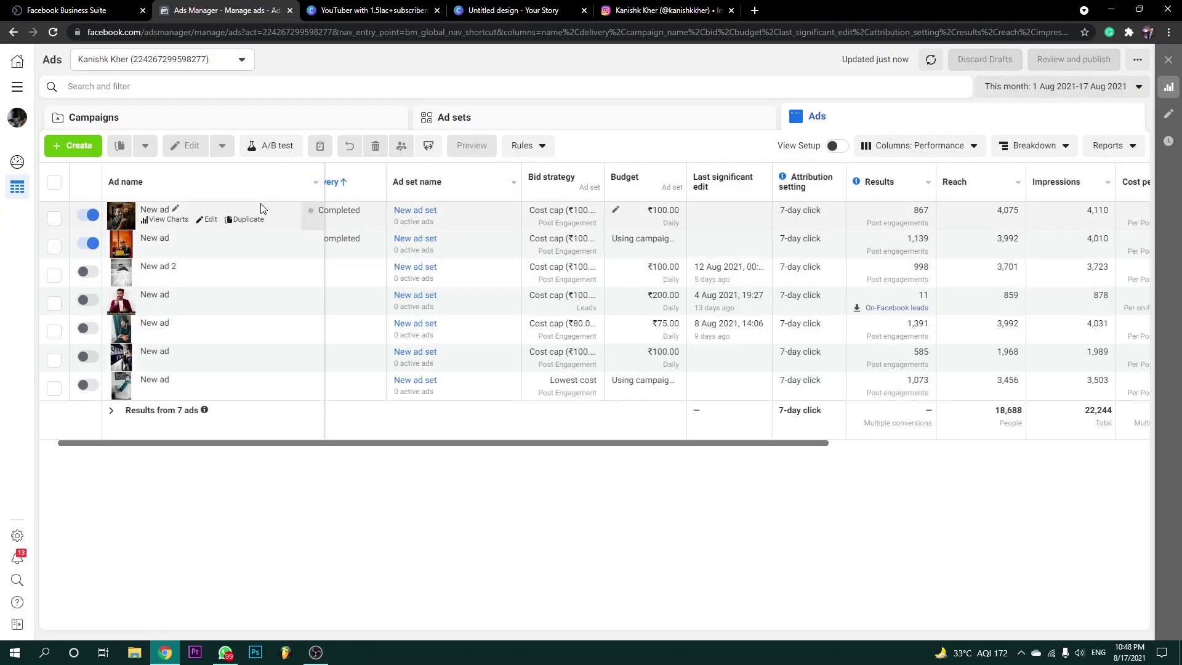
Open the campaign objective choices for a new ad, highlight the Awareness category, and close them without creating a campaign.
left_click(57, 149)
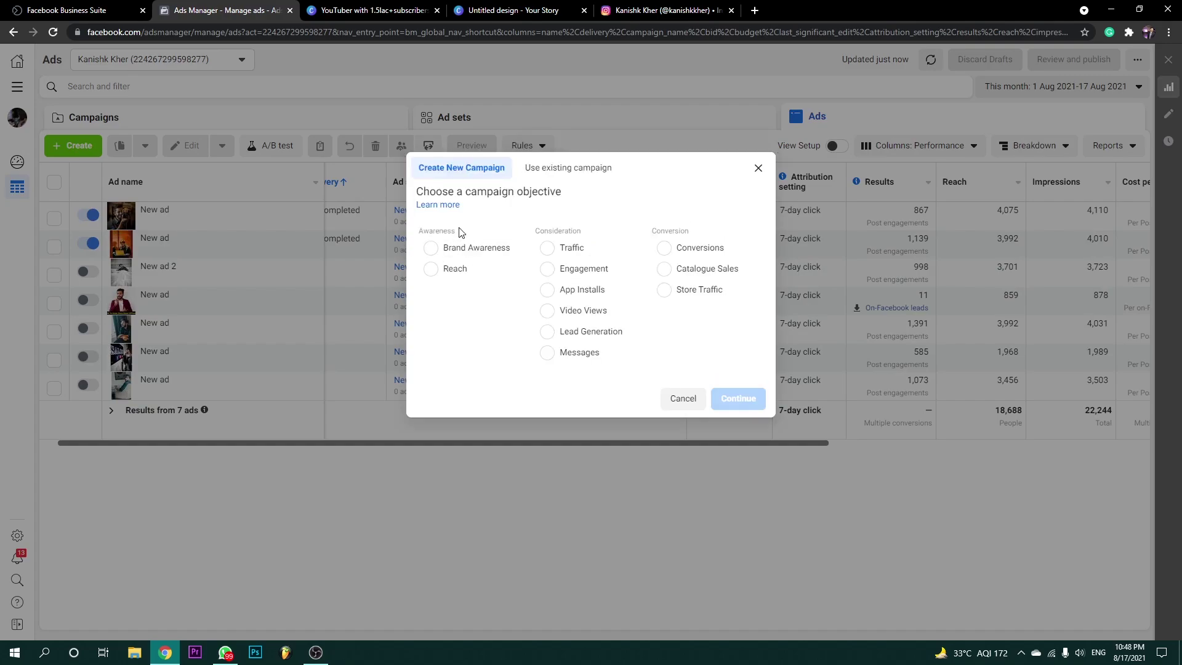
left_click_drag(419, 232, 471, 237)
left_click(585, 232)
left_click_drag(418, 236, 483, 232)
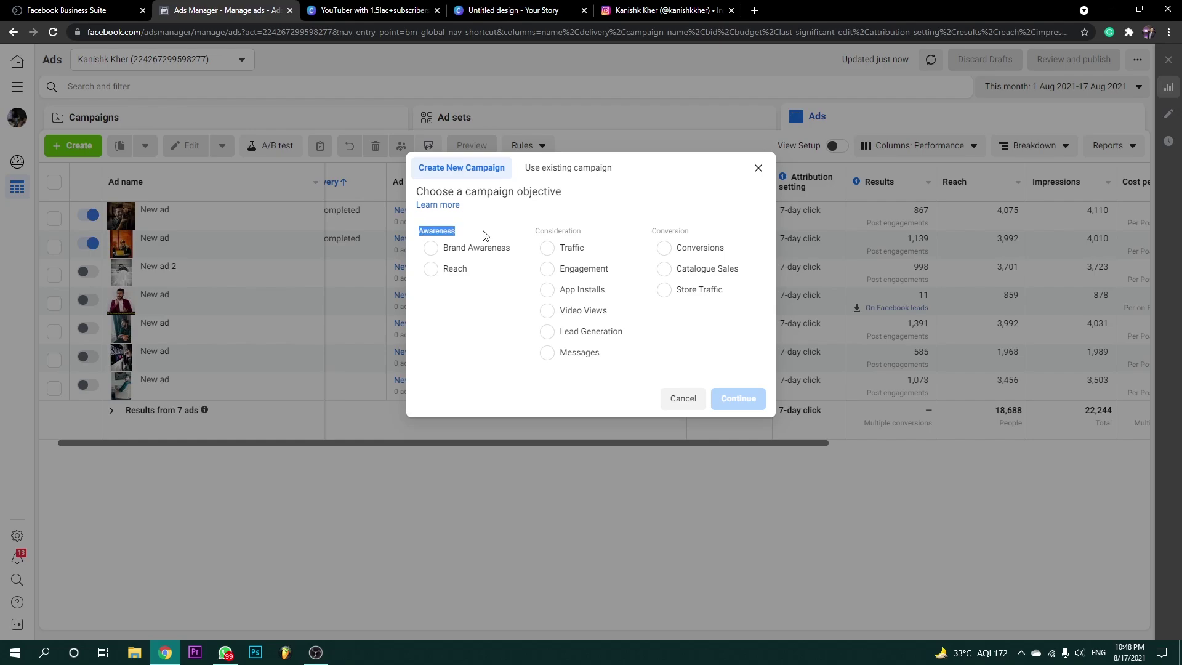
left_click(454, 269)
left_click(758, 130)
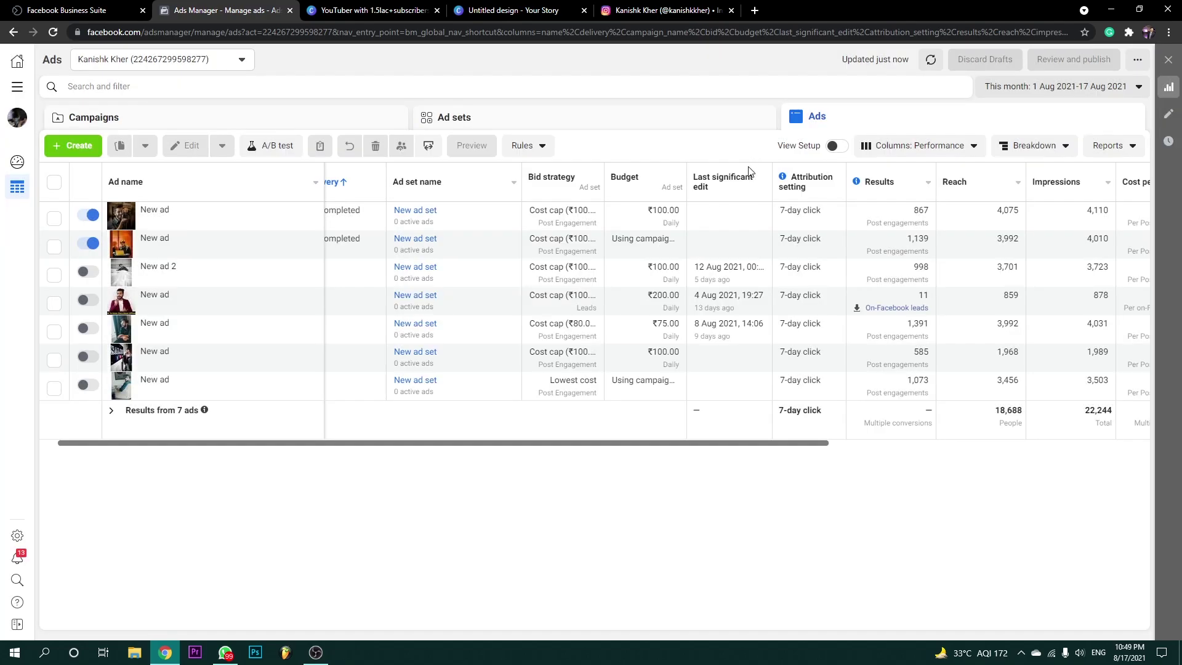
Highlight the total reach and total impressions of all the ads in the results row.
left_click_drag(523, 443, 638, 444)
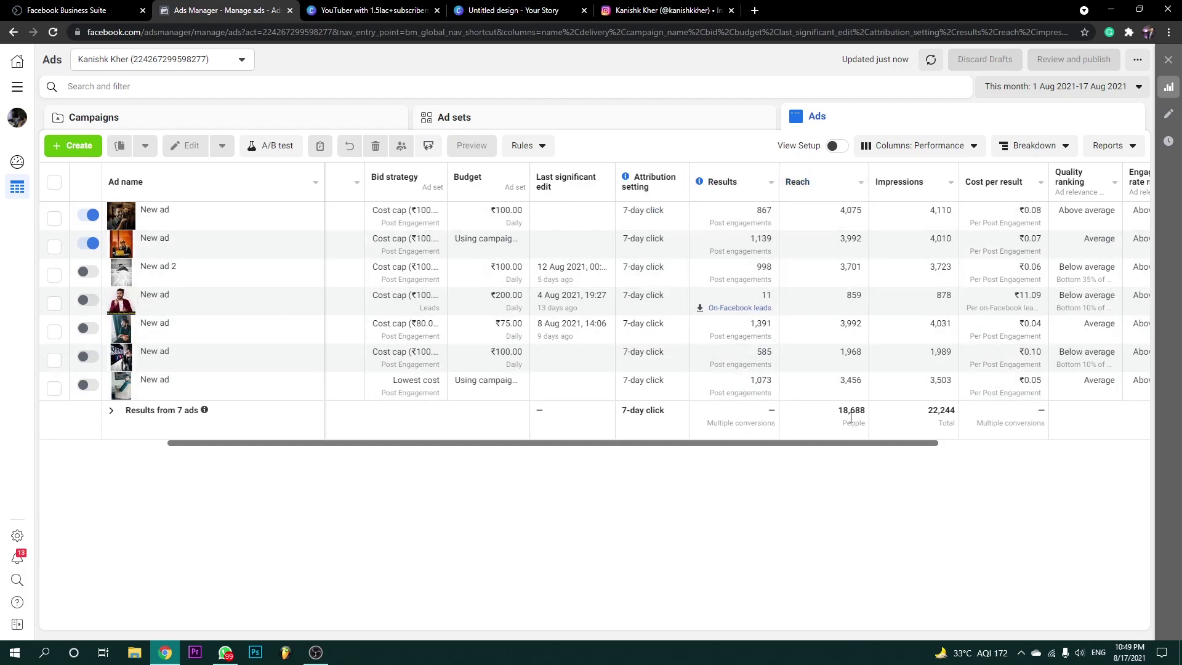
left_click_drag(836, 410, 866, 423)
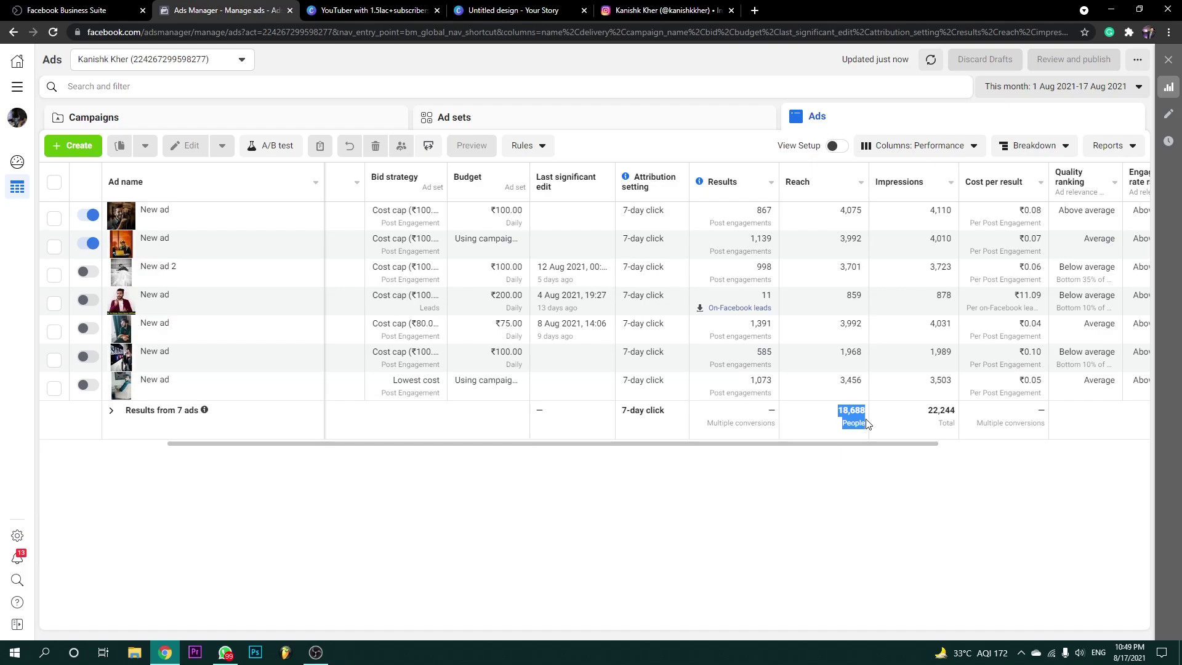
left_click(797, 483)
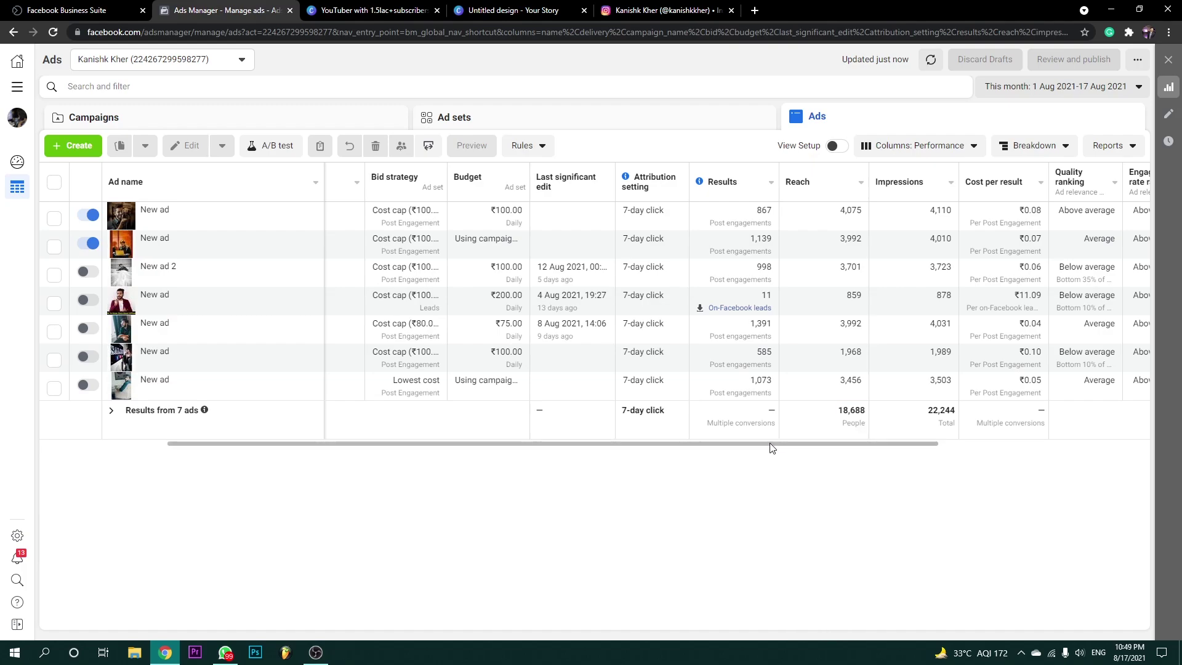
left_click_drag(770, 444, 867, 445)
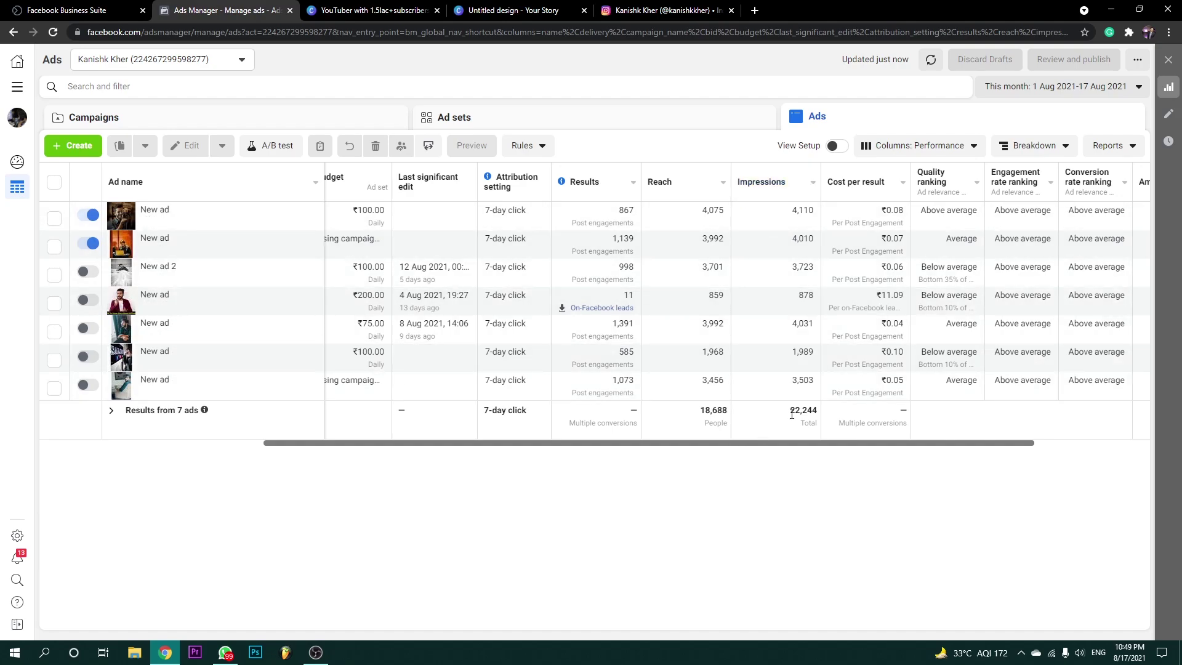
left_click_drag(785, 413, 817, 423)
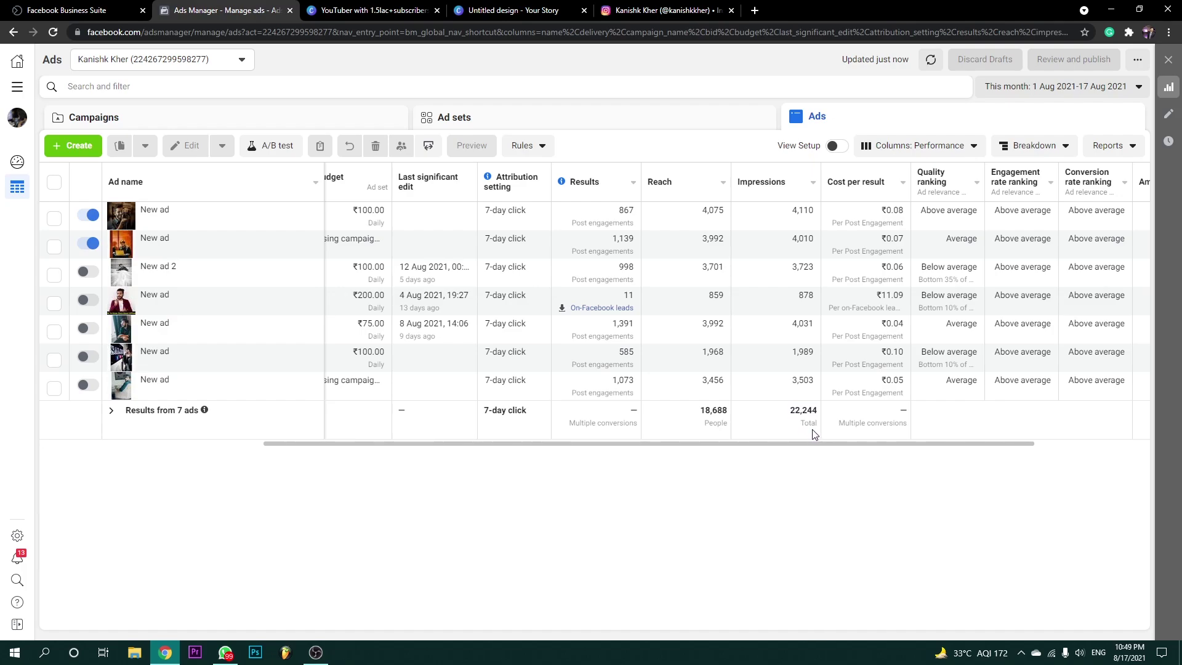
left_click_drag(699, 410, 815, 425)
left_click(788, 419)
left_click(815, 425)
Highlight the total amount spent on all the ads and return to the first columns of the ads table.
left_click_drag(744, 444, 786, 432)
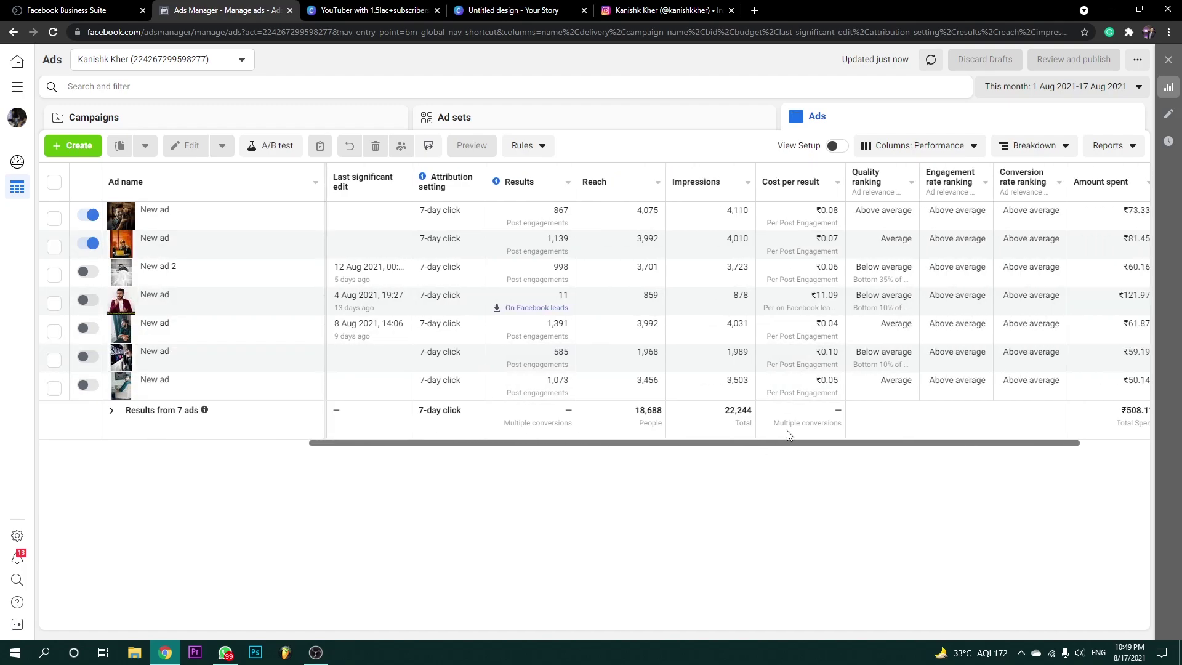
left_click_drag(705, 413, 817, 455)
left_click_drag(1010, 418, 1059, 428)
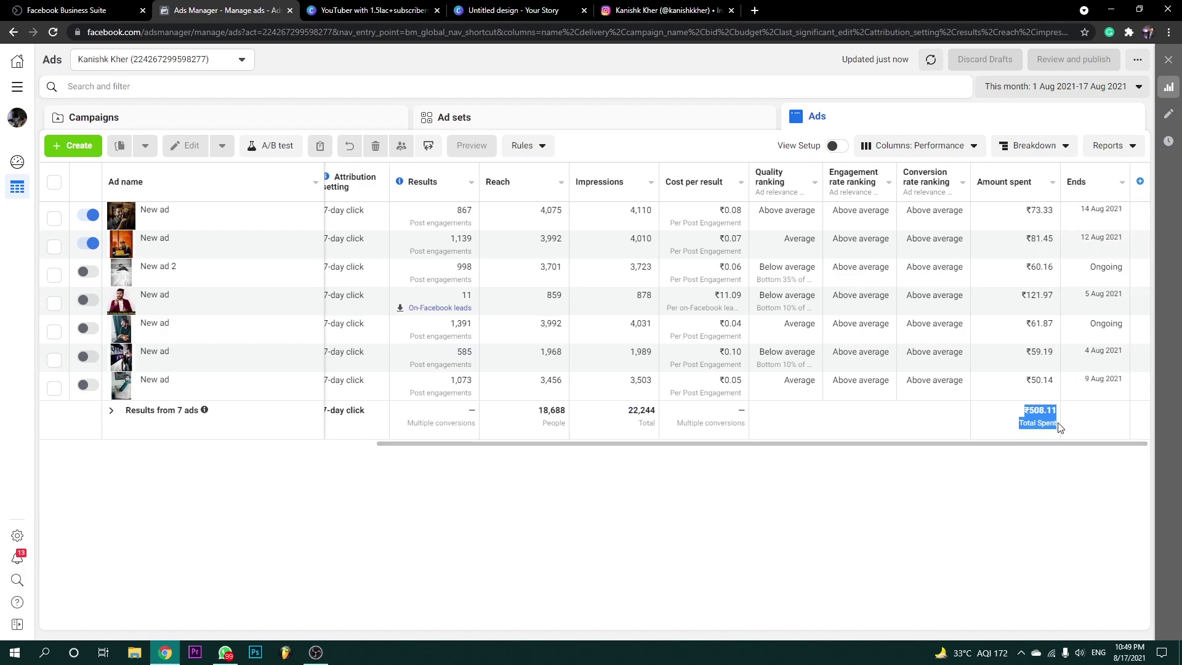
left_click_drag(947, 451, 704, 466)
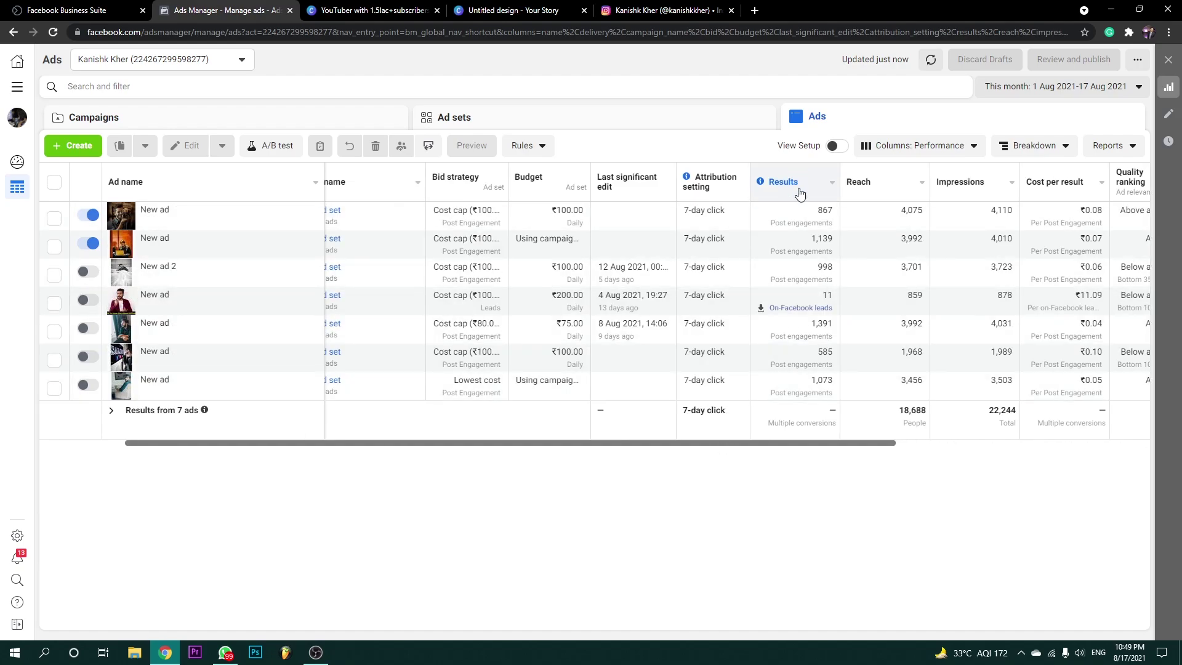
left_click_drag(517, 451, 425, 447)
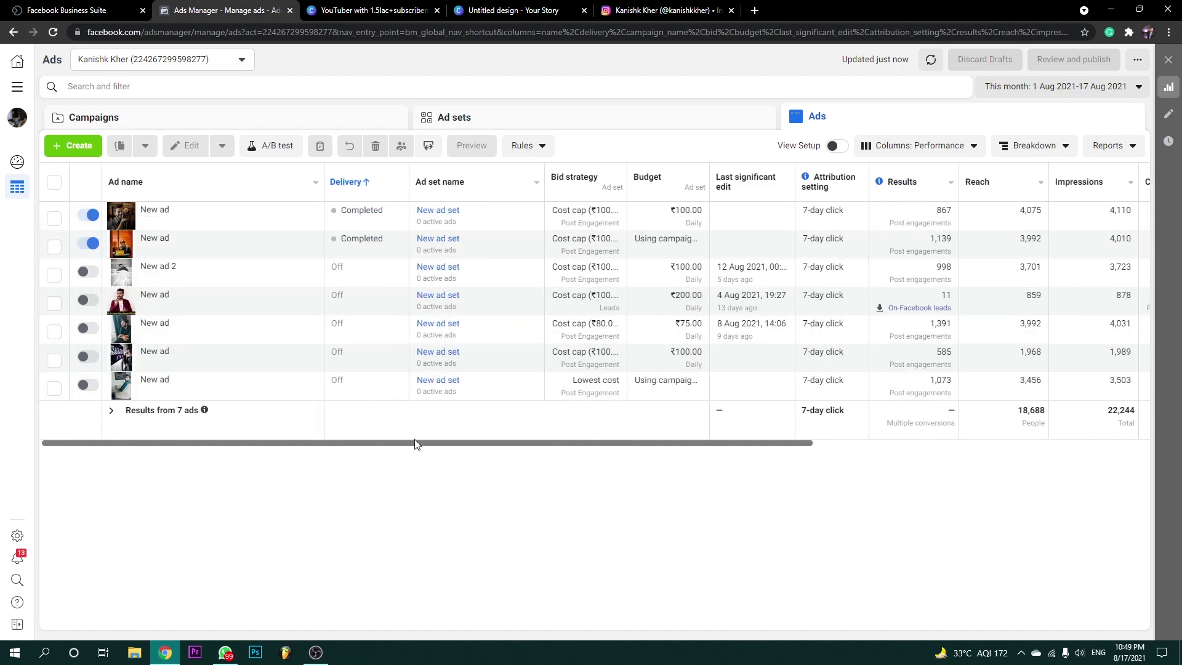
Review the results of the ad sets, followed by those of the campaigns.
left_click(468, 118)
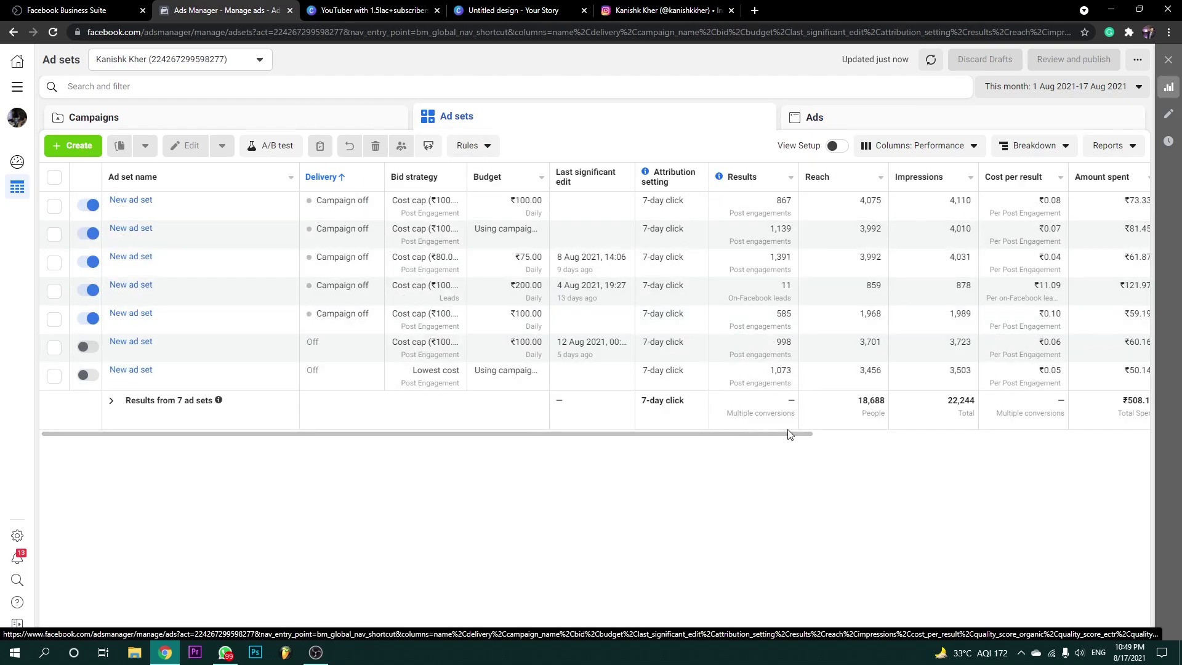
left_click_drag(786, 430, 788, 436)
left_click(727, 459)
left_click(171, 127)
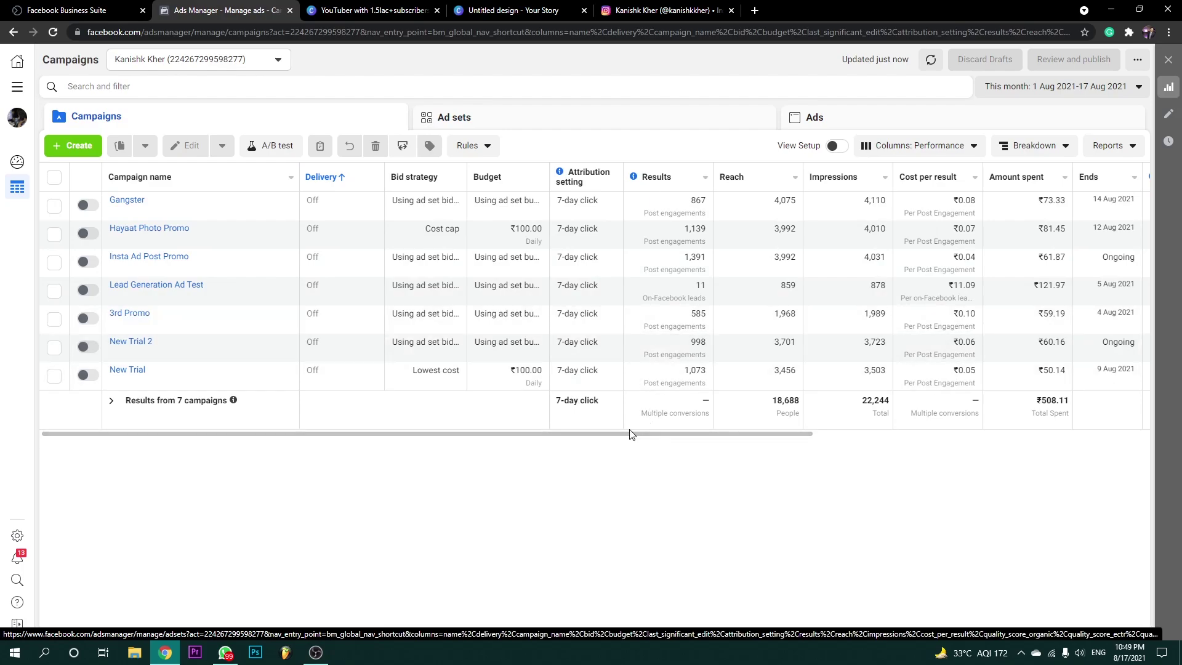
left_click_drag(629, 429, 636, 431)
left_click(653, 454)
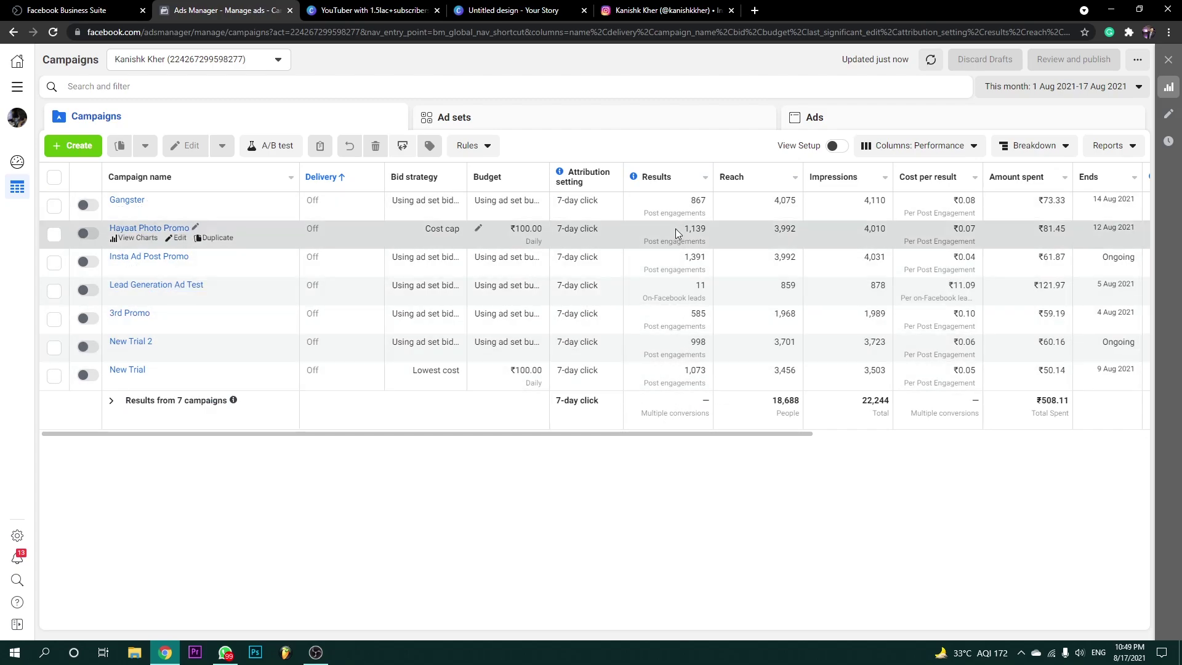
Show the list of all business tools and open the Account overview.
left_click(17, 88)
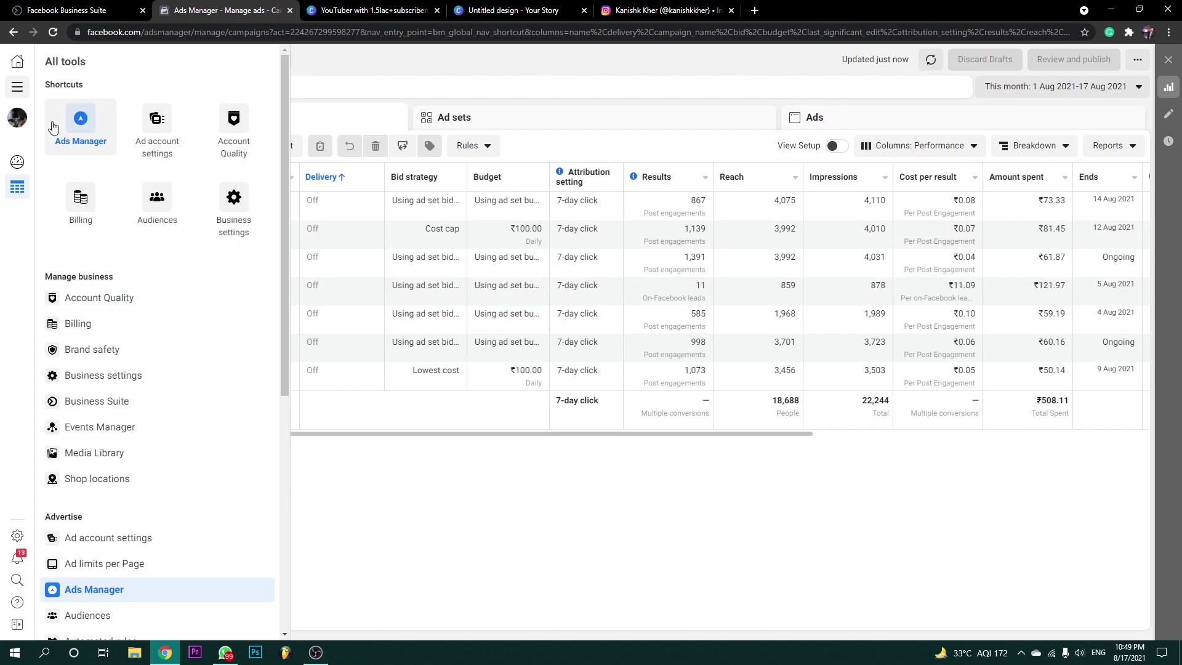
left_click(16, 162)
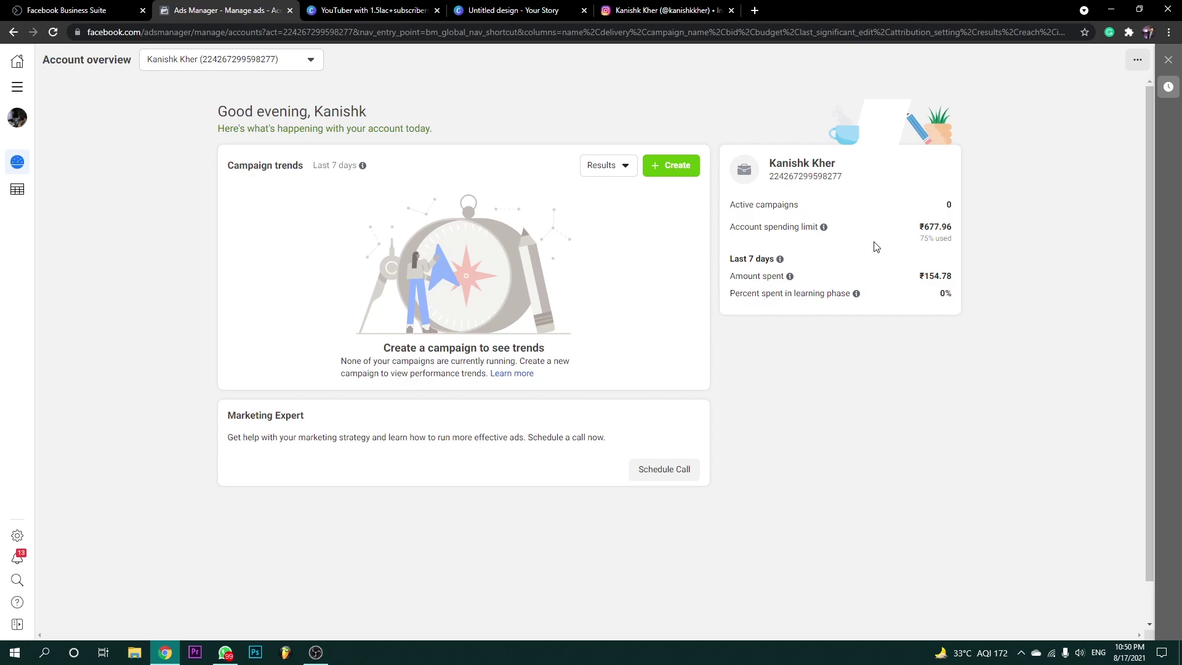
Check the extra options of the Account overview and look through the list of all business tools.
left_click(609, 168)
left_click(212, 134)
left_click(1135, 60)
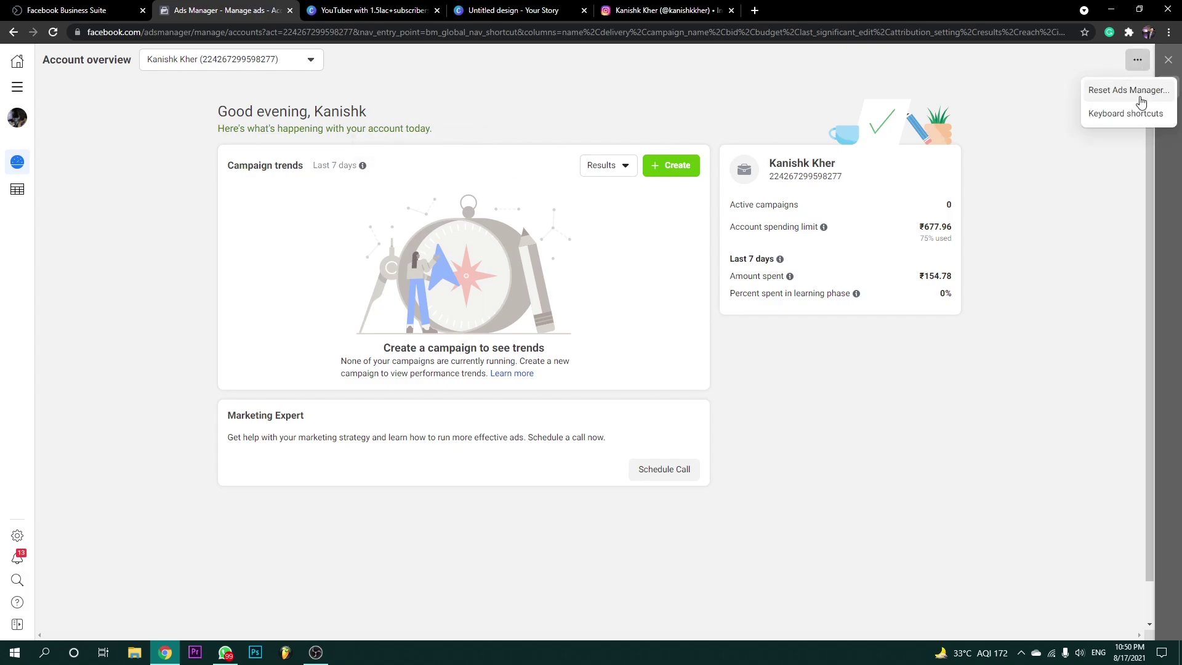
left_click(1031, 210)
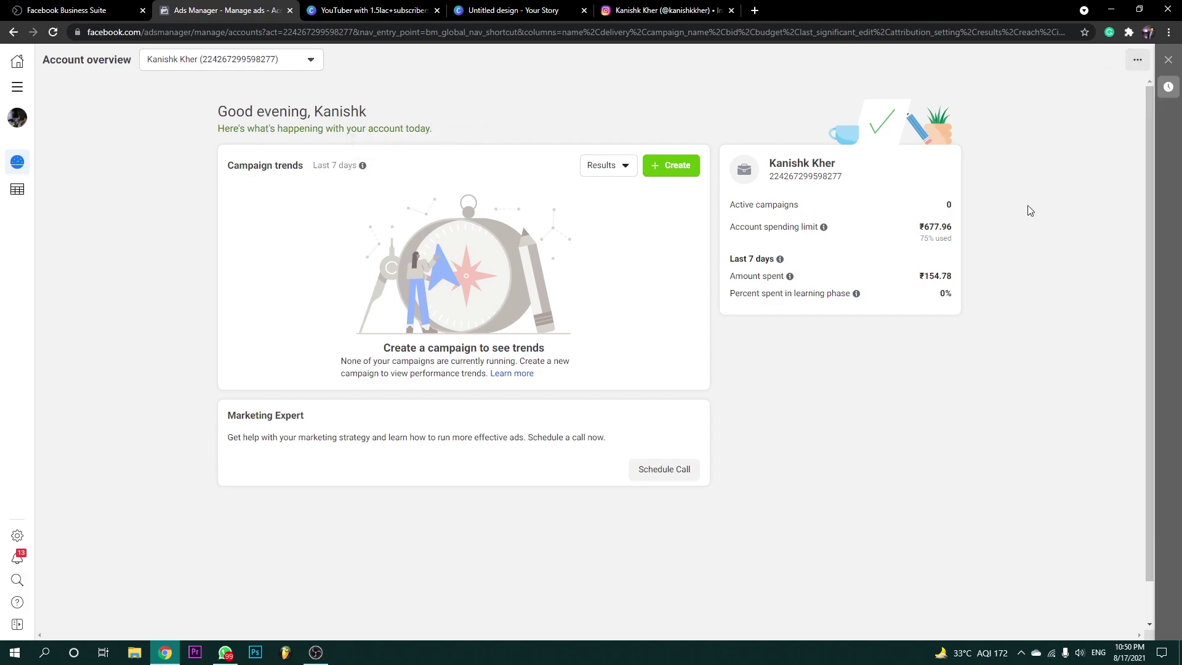
left_click(17, 87)
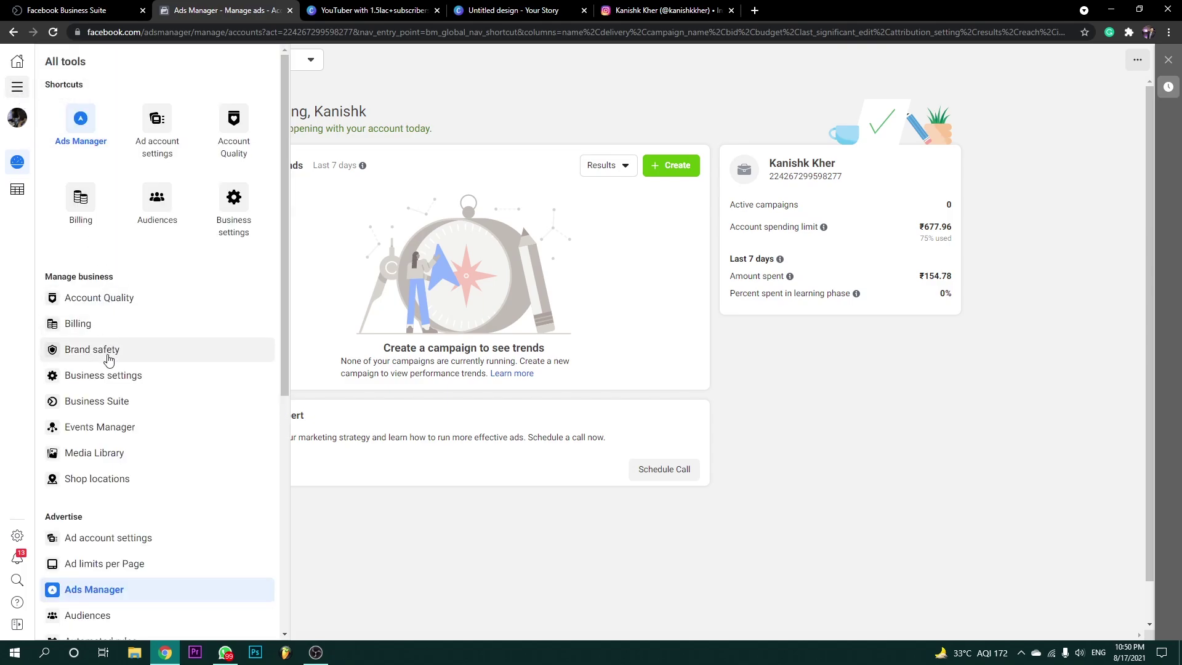
scroll(133, 469, "down", 3)
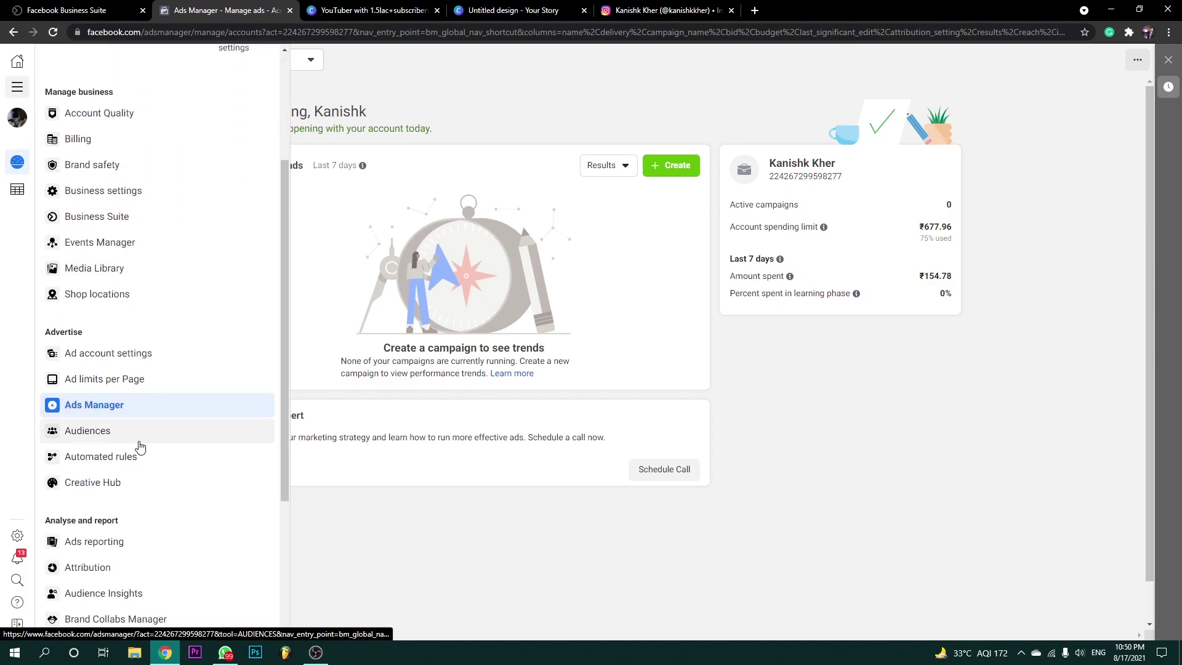
Return to the Business Suite home, open the Ad Centre and review the reach, engagements and spend of the listed ads.
left_click(16, 61)
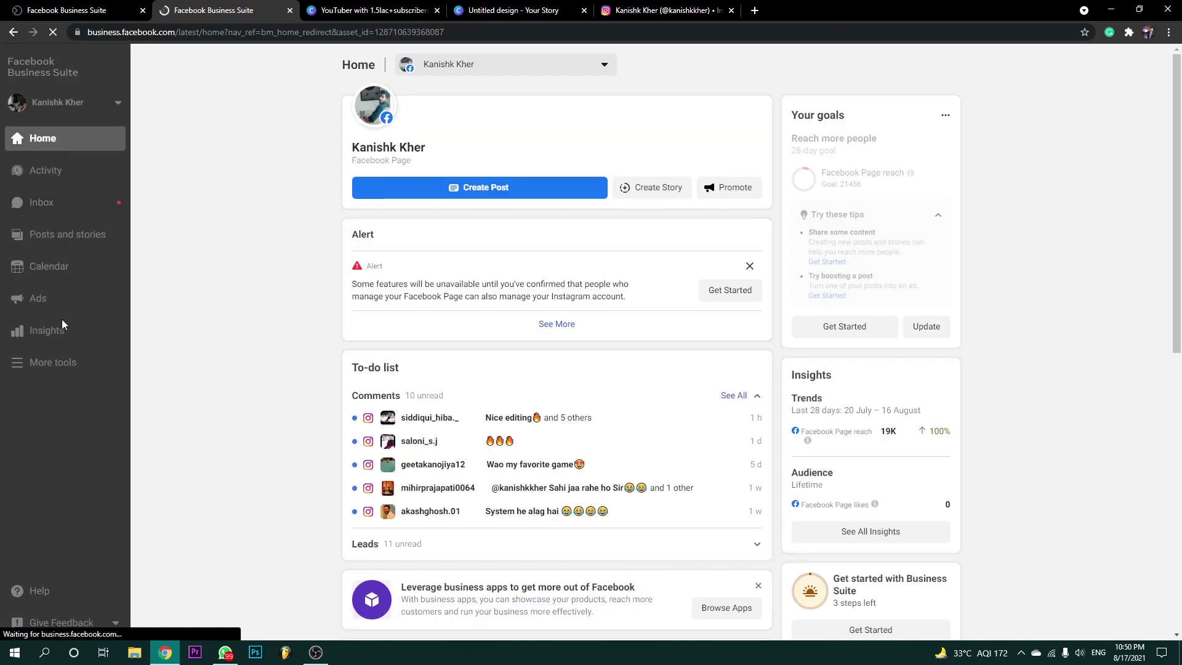
left_click(43, 300)
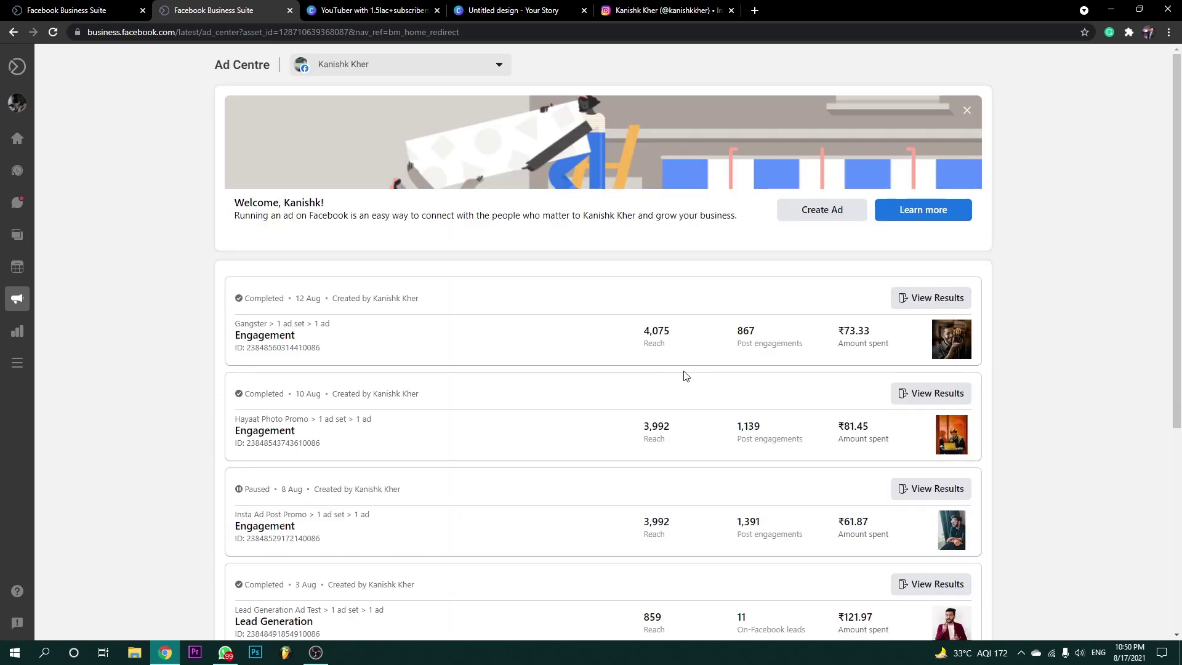
left_click_drag(634, 329, 885, 343)
left_click(1051, 311)
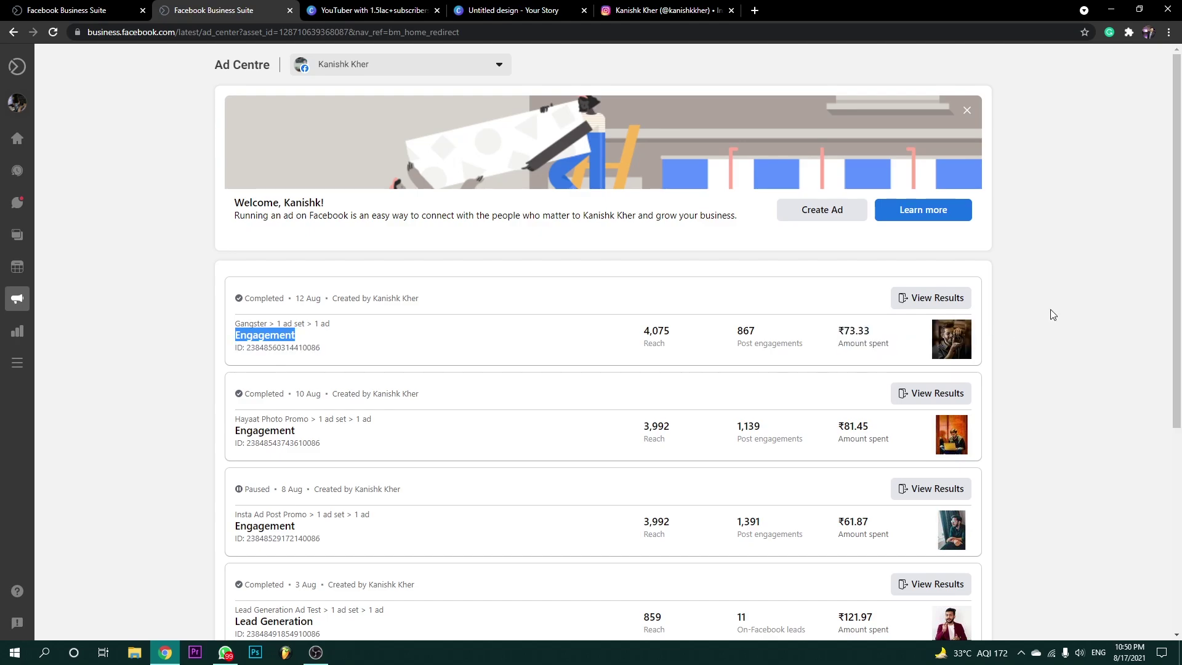
scroll(1002, 298, "down", 5)
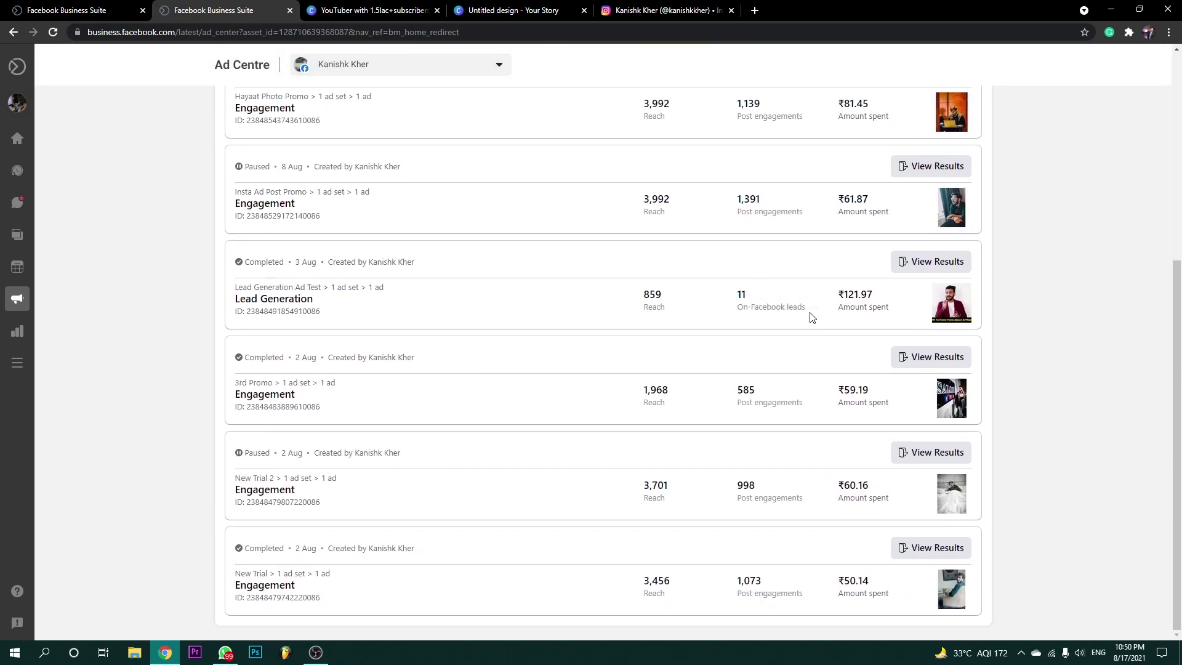
scroll(765, 435, "up", 5)
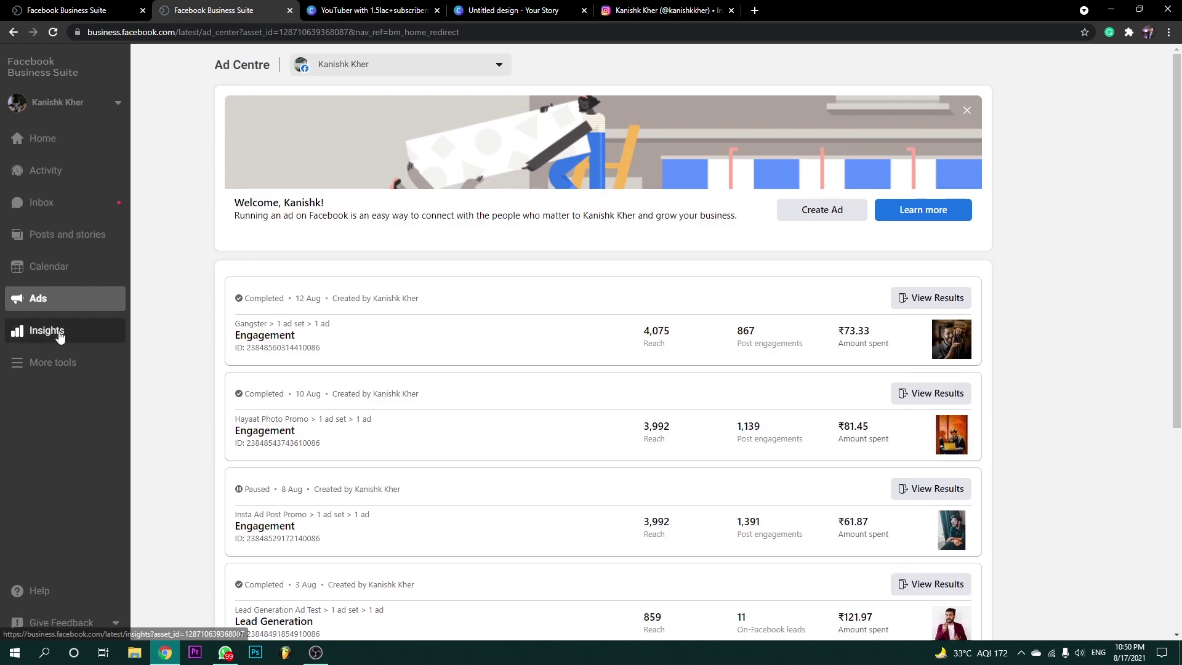
Open the page's Insights, highlight the Facebook Page reach and examine its chart in the Results report.
left_click(48, 331)
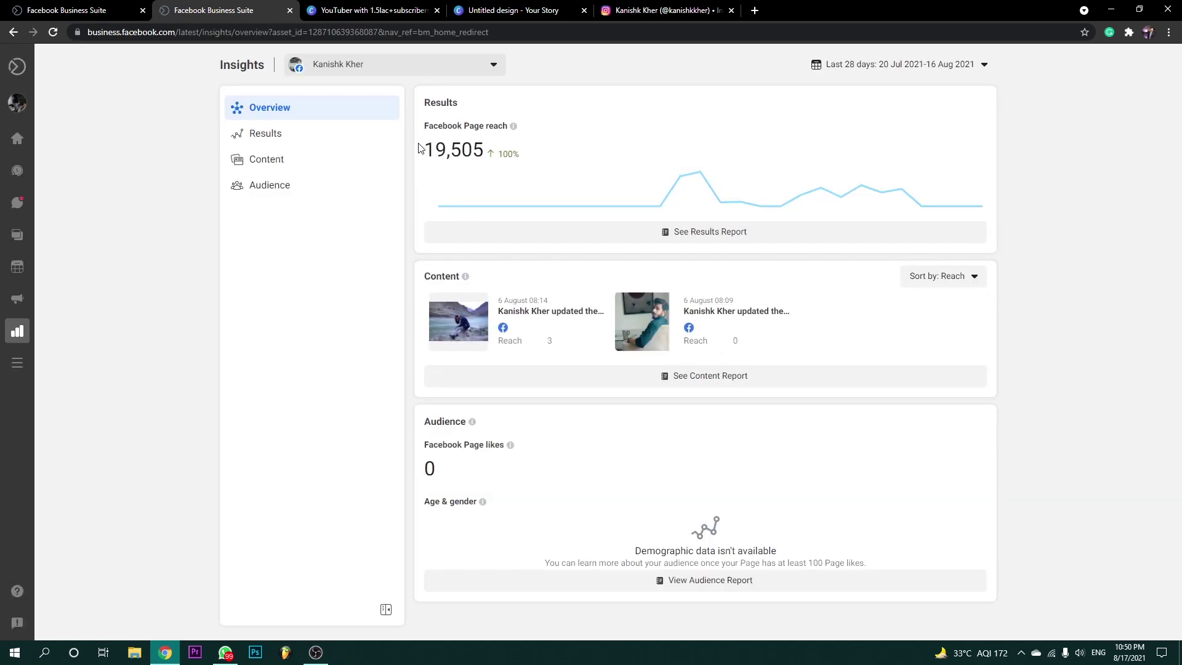
left_click_drag(418, 148, 530, 159)
left_click(533, 162)
left_click(147, 7)
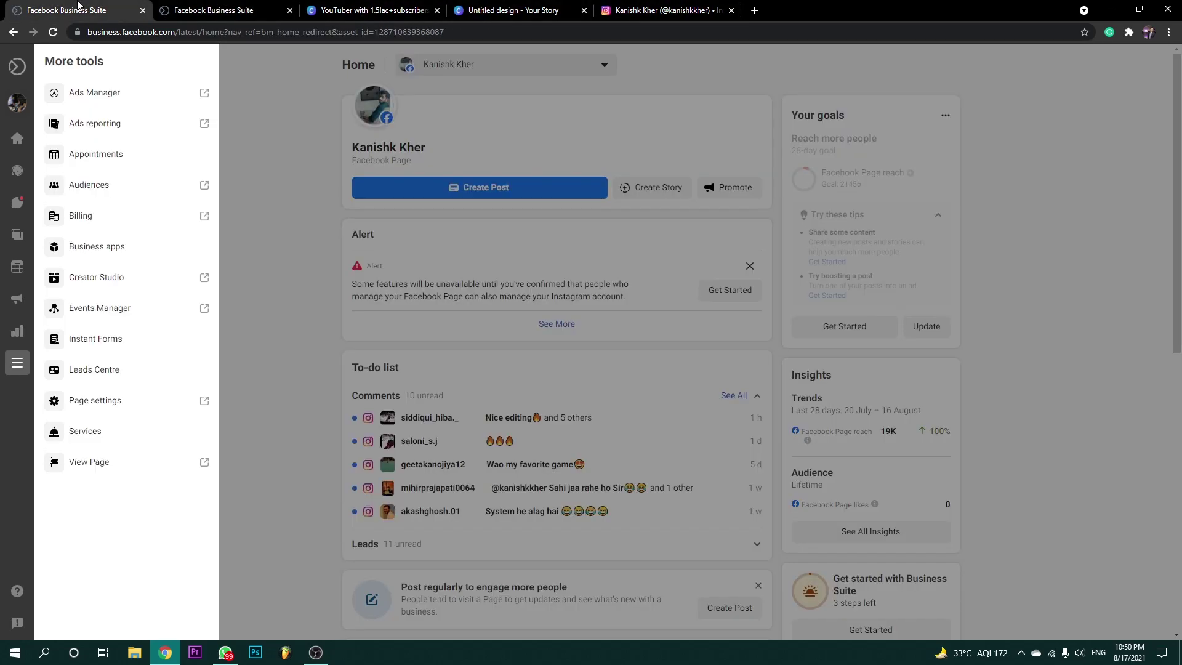
left_click(229, 9)
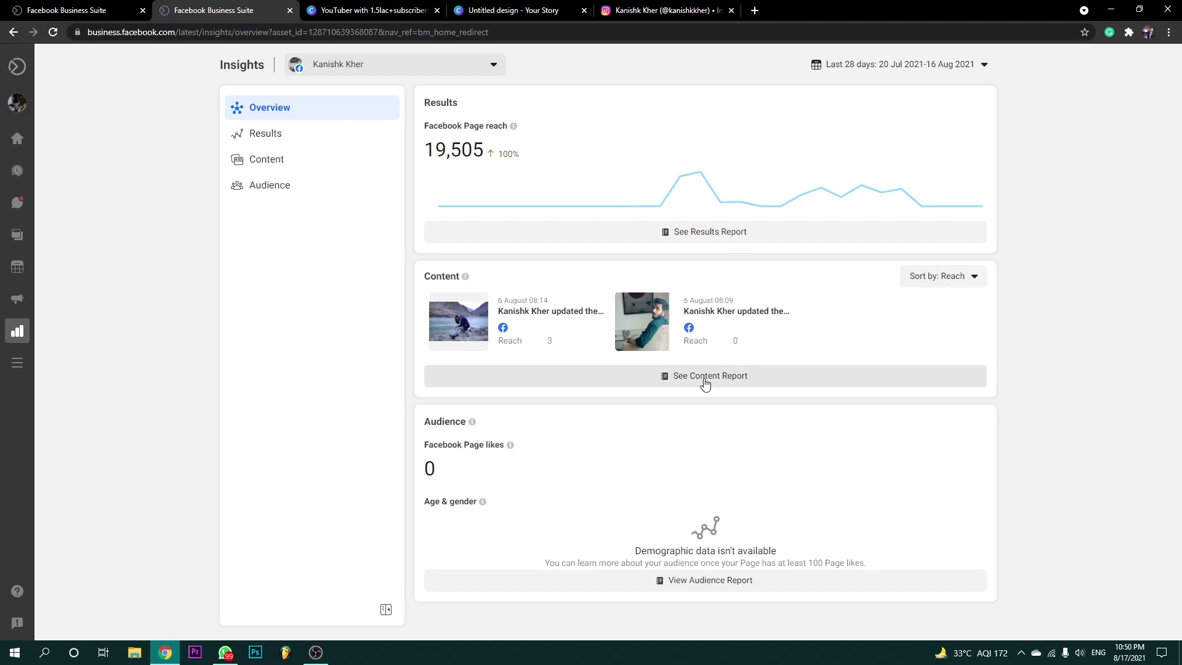
left_click(304, 143)
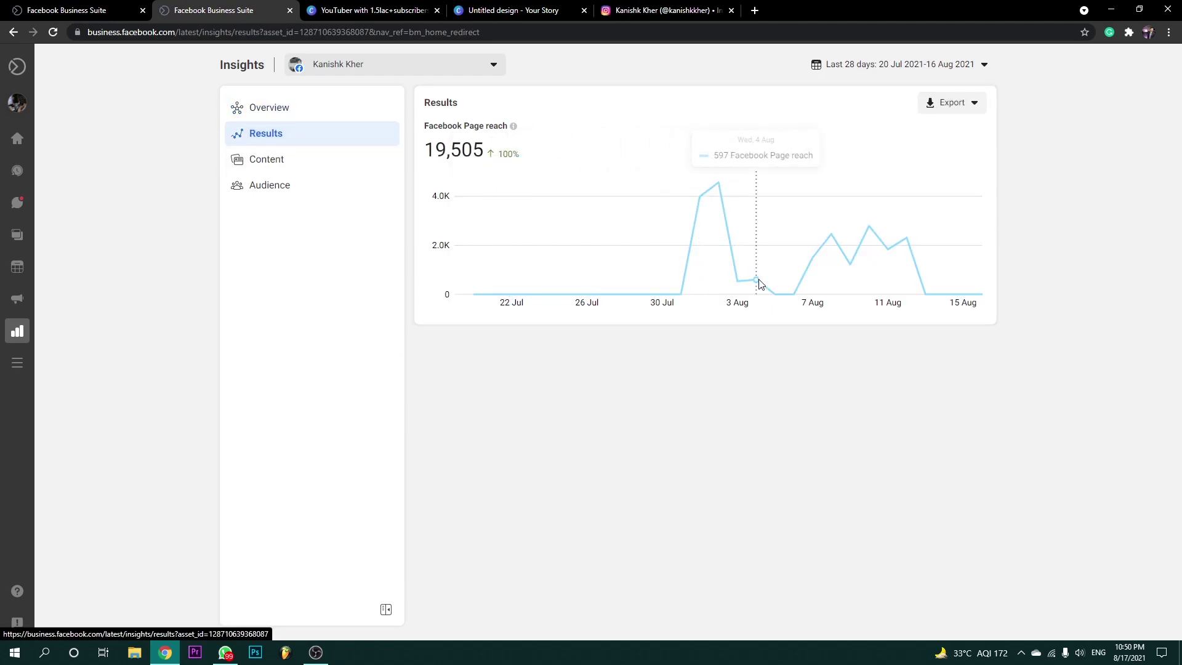
mouse_move(6, 171)
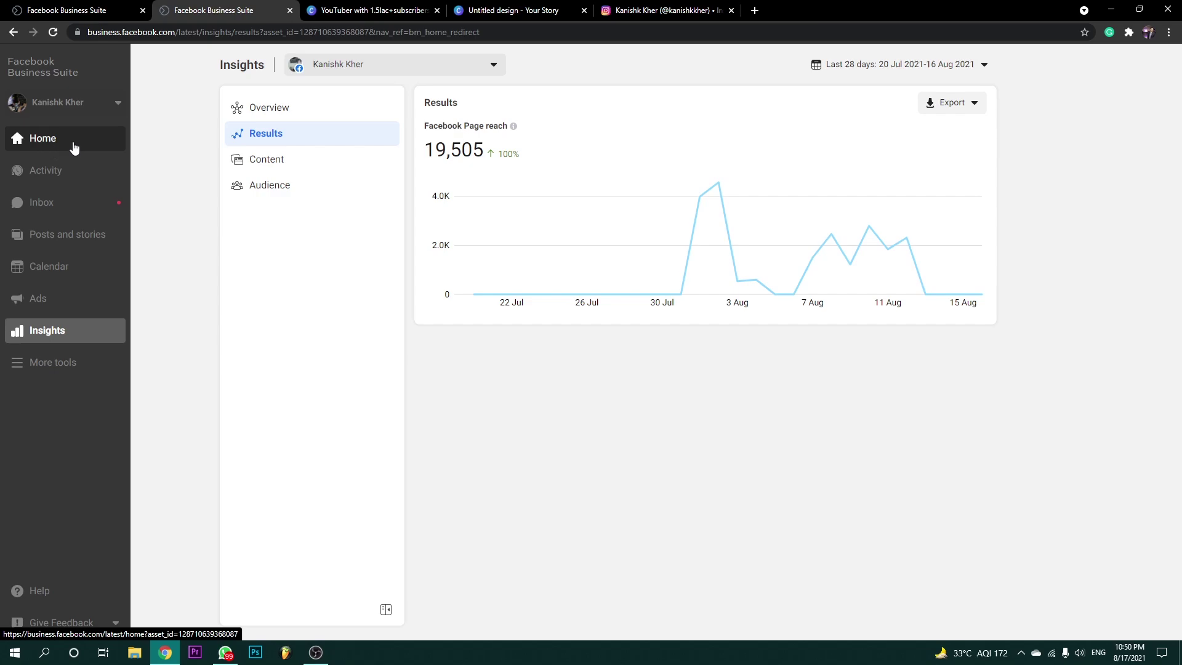
Open Ads Manager from the additional Business Suite tools and review this month's campaigns and ad sets.
left_click(74, 362)
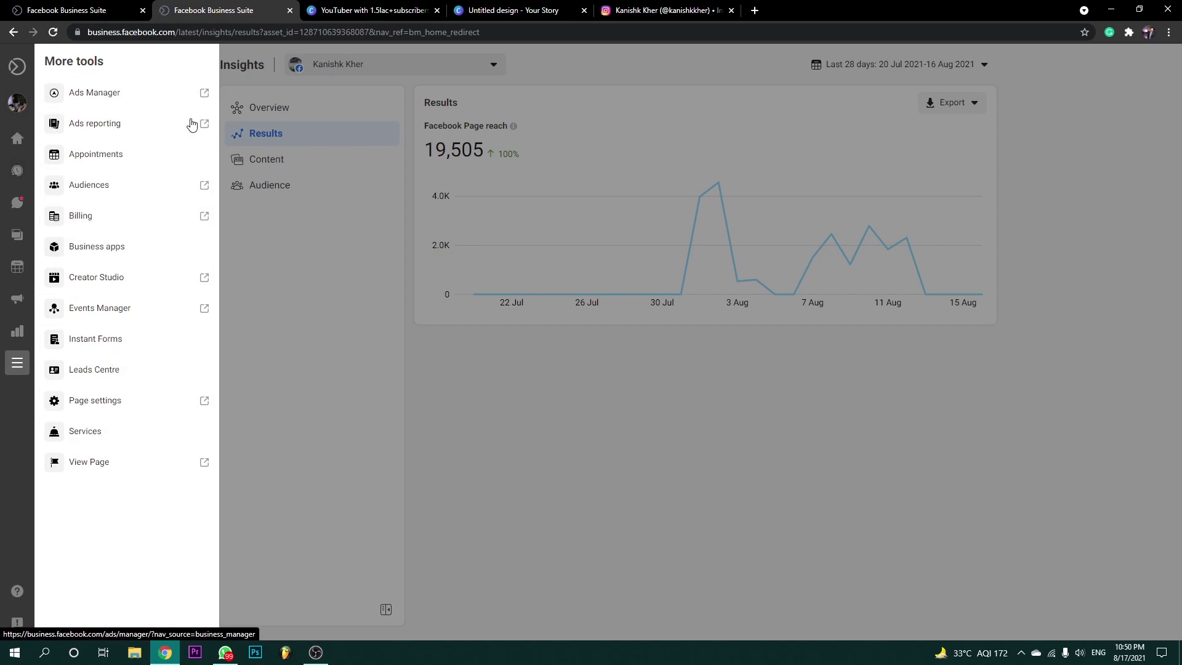
left_click(114, 92)
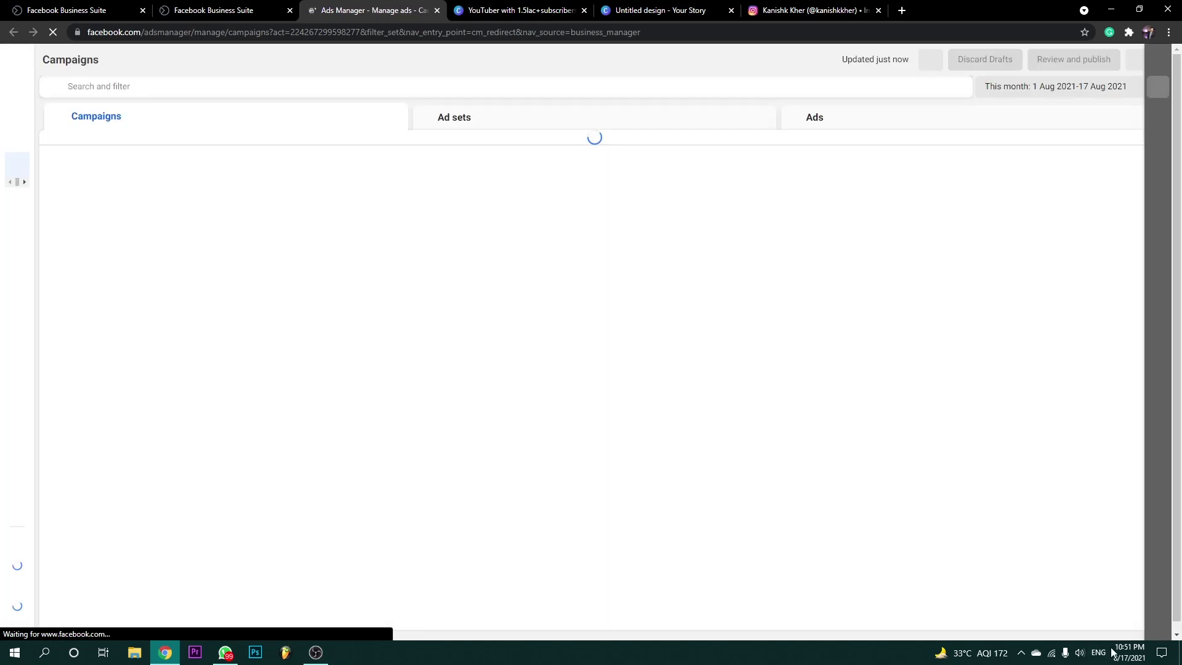
left_click(1114, 653)
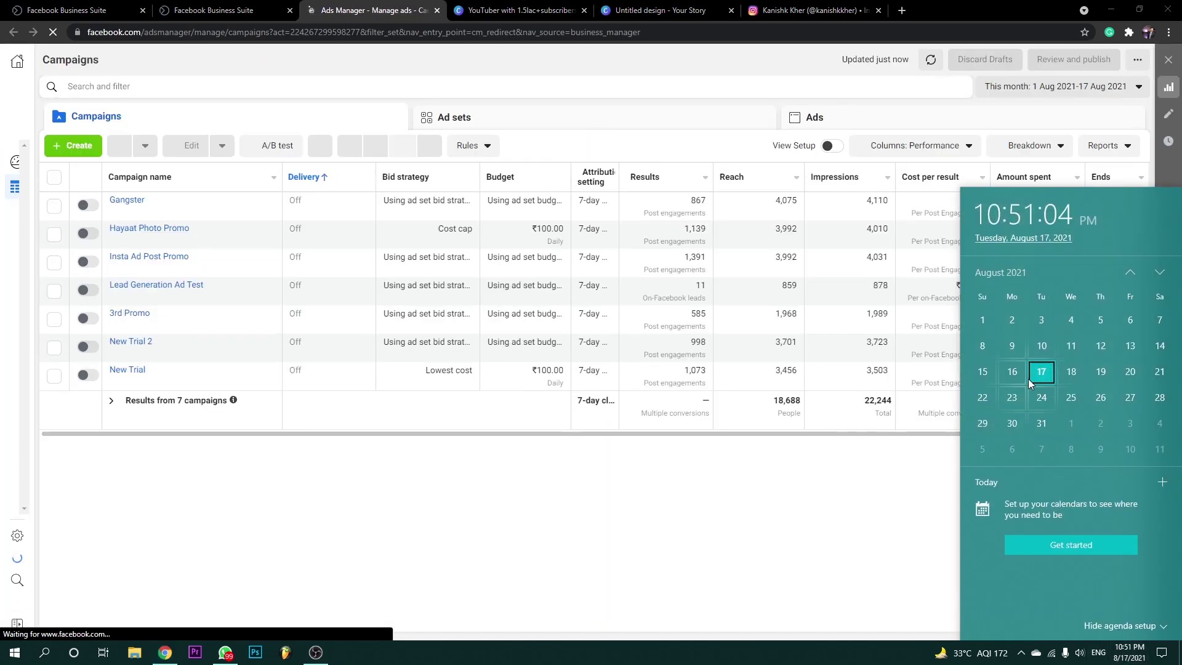
left_click(1129, 652)
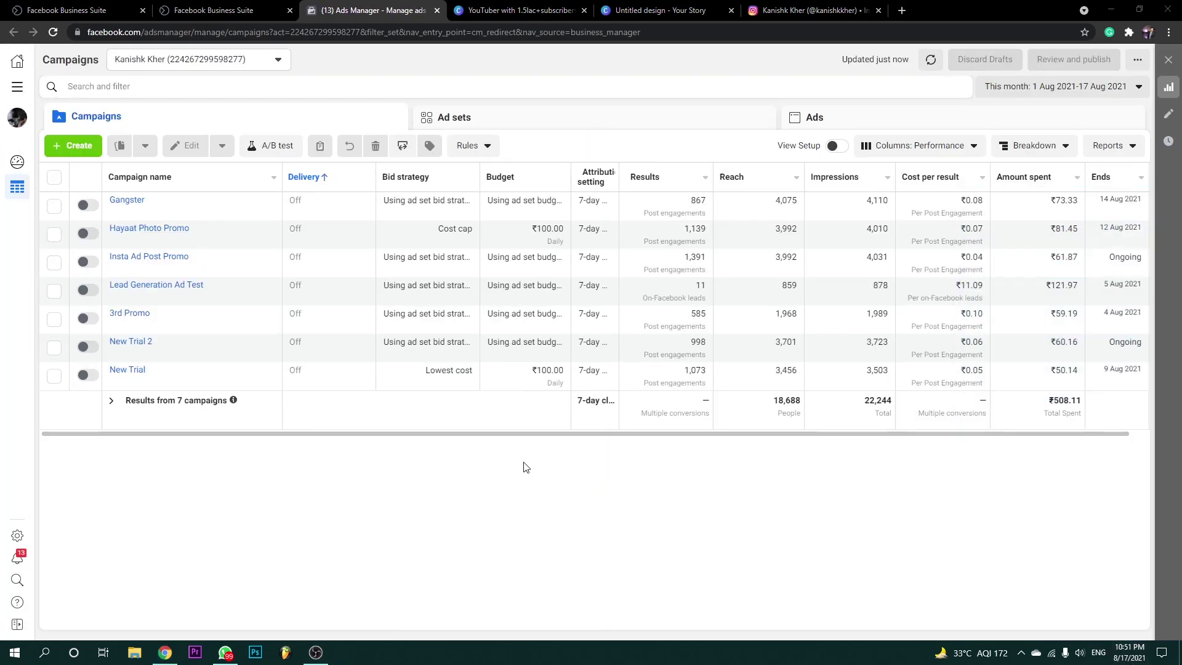
scroll(420, 438, "right", 2)
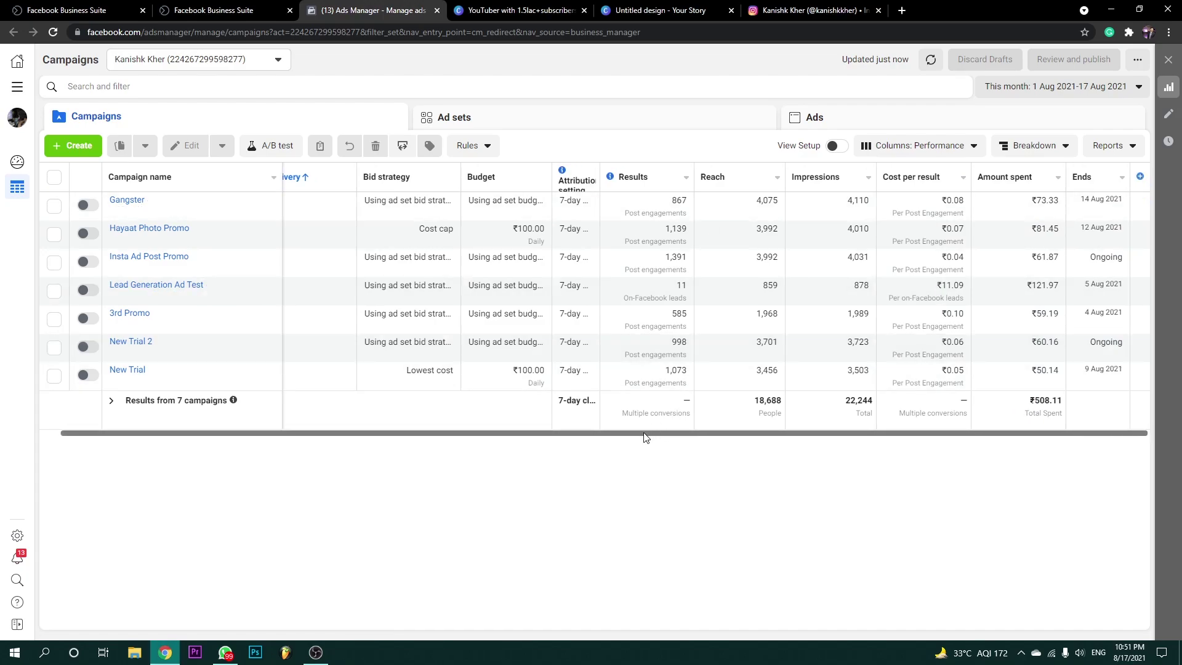
scroll(645, 437, "left", 2)
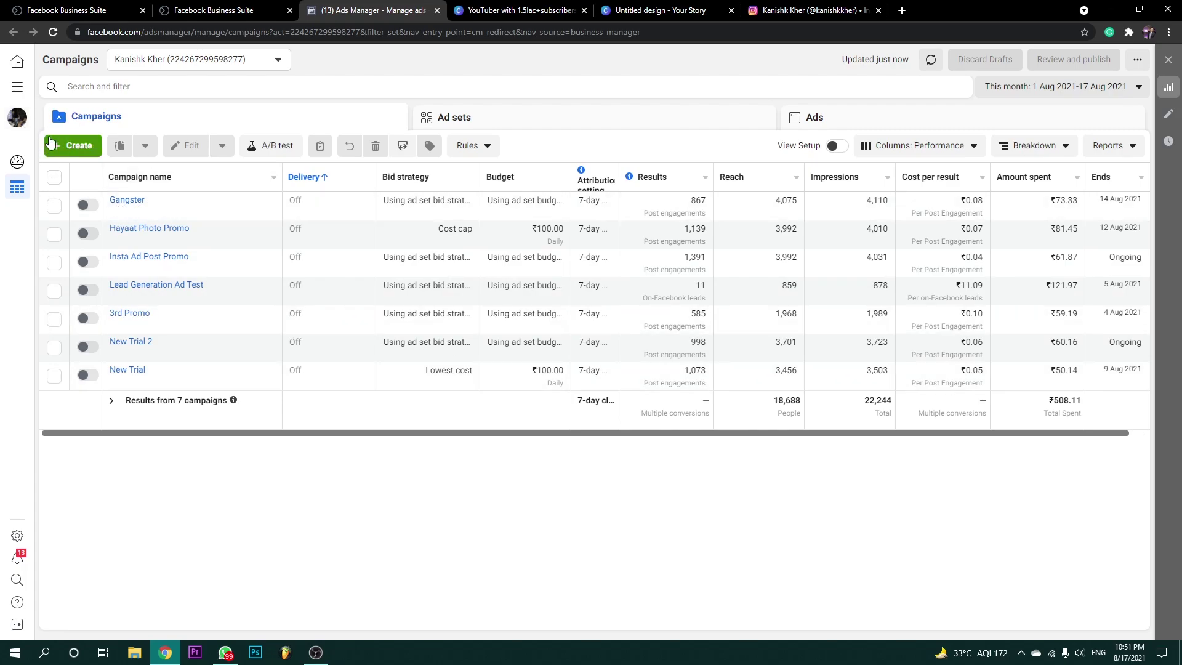
left_click(426, 122)
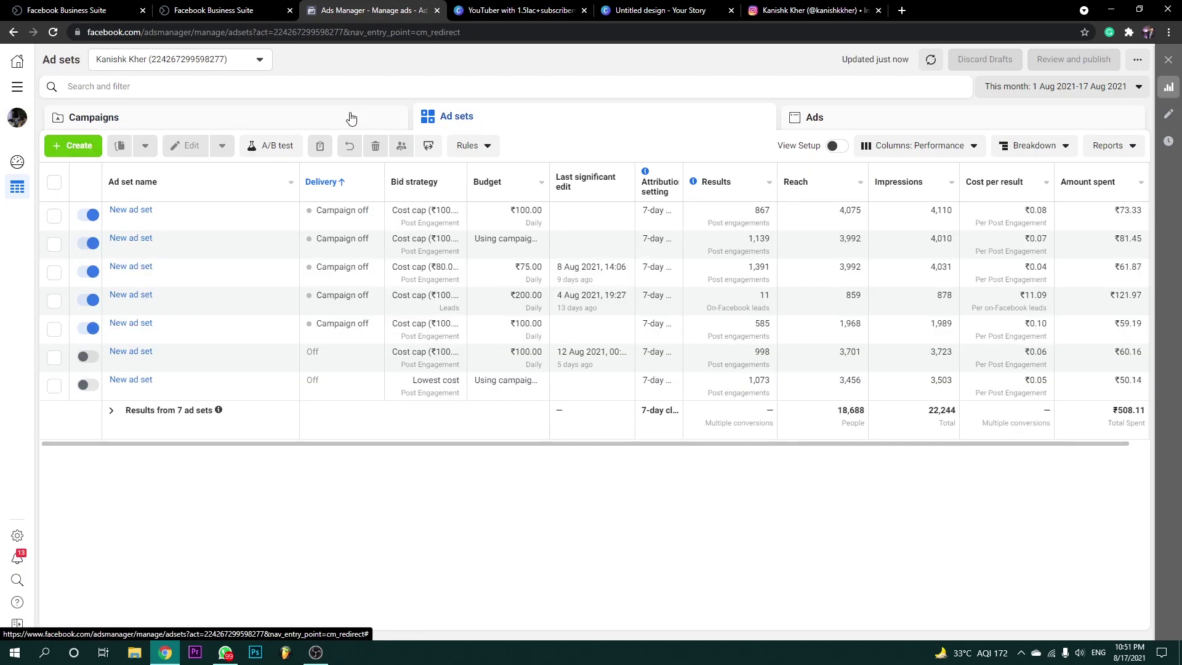
left_click(351, 118)
Start a new campaign, show the description of the Brand Awareness objective and point out the Consideration category.
left_click(74, 145)
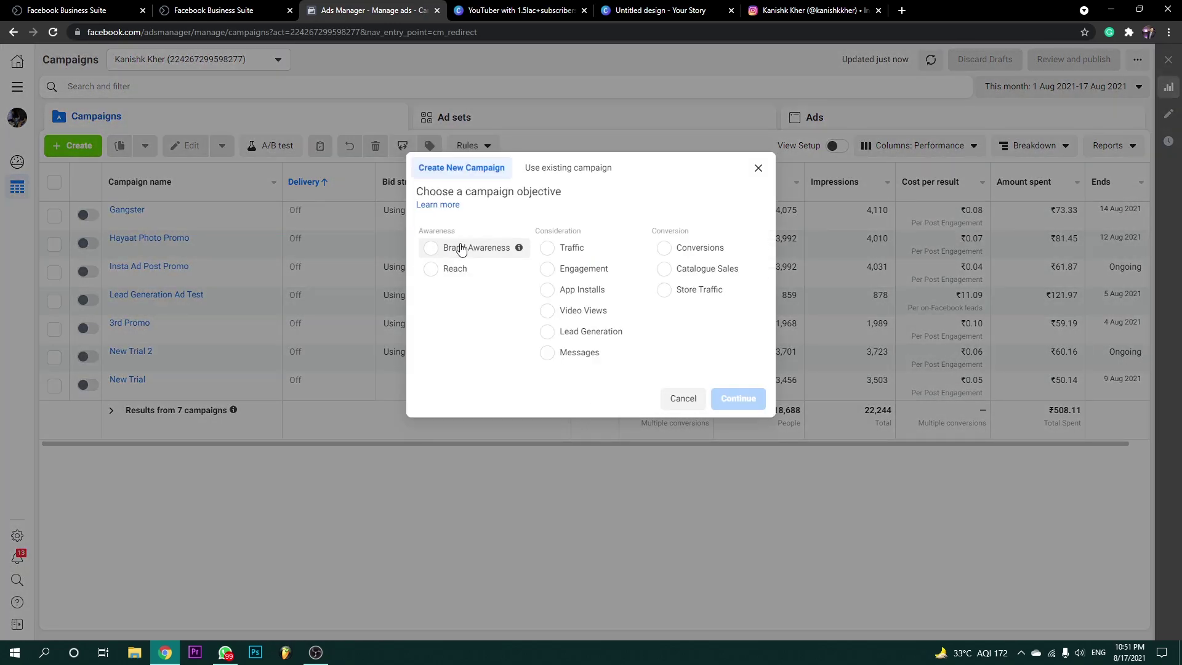
mouse_move(520, 252)
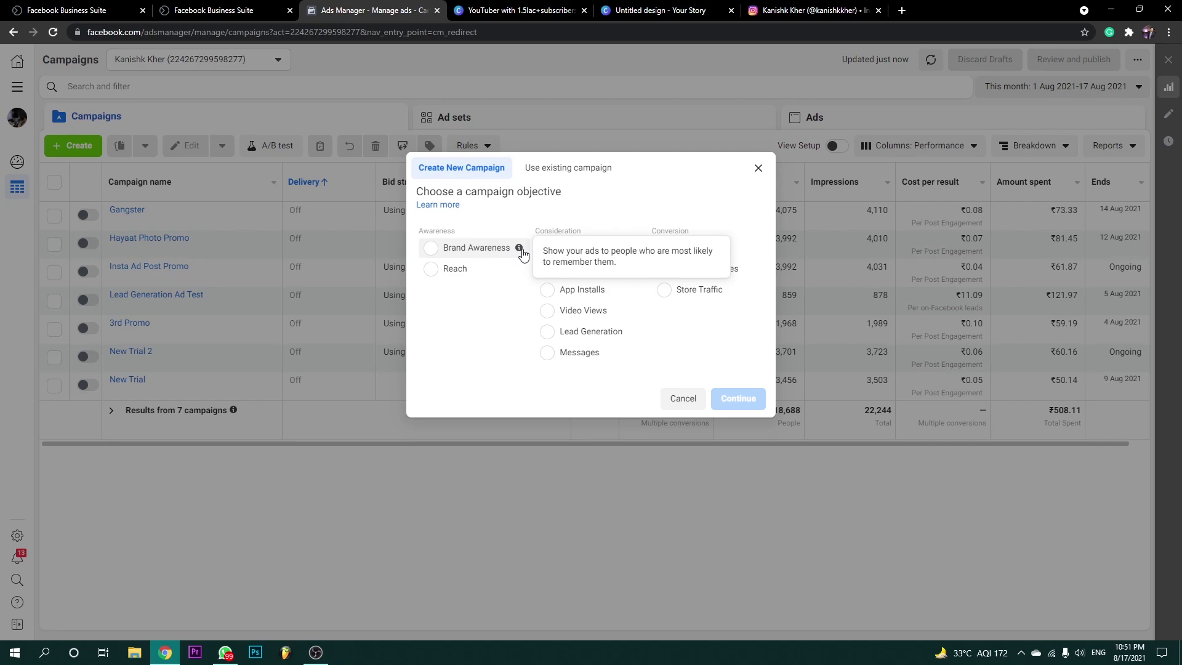
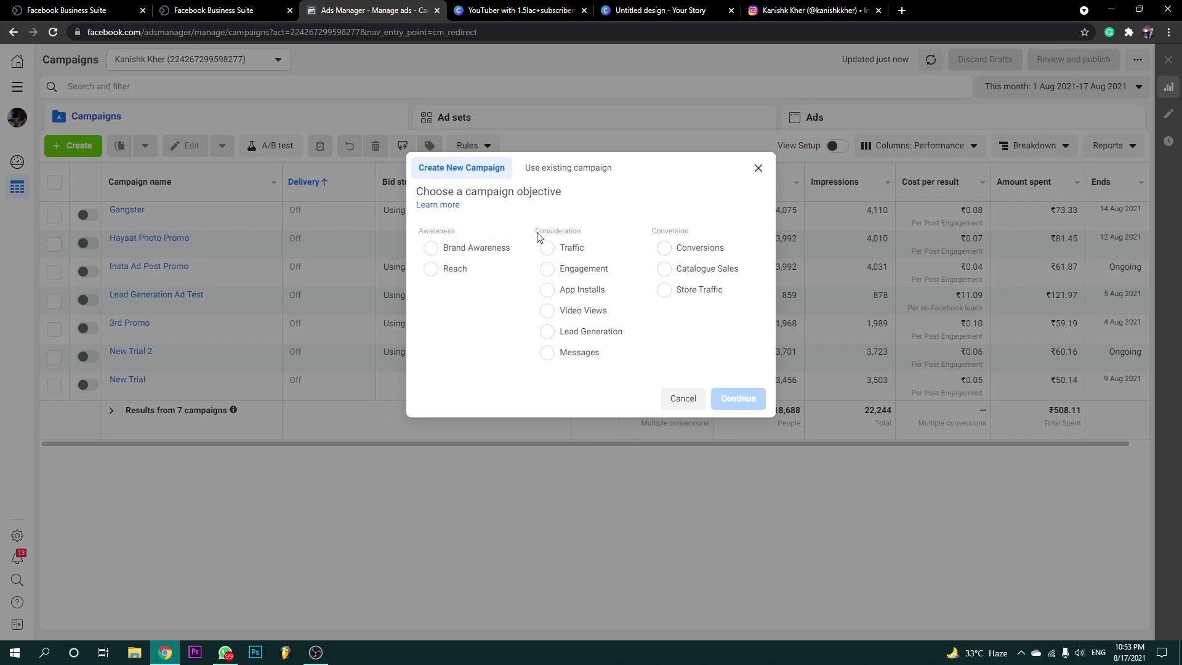
left_click_drag(528, 234, 589, 233)
left_click(596, 255)
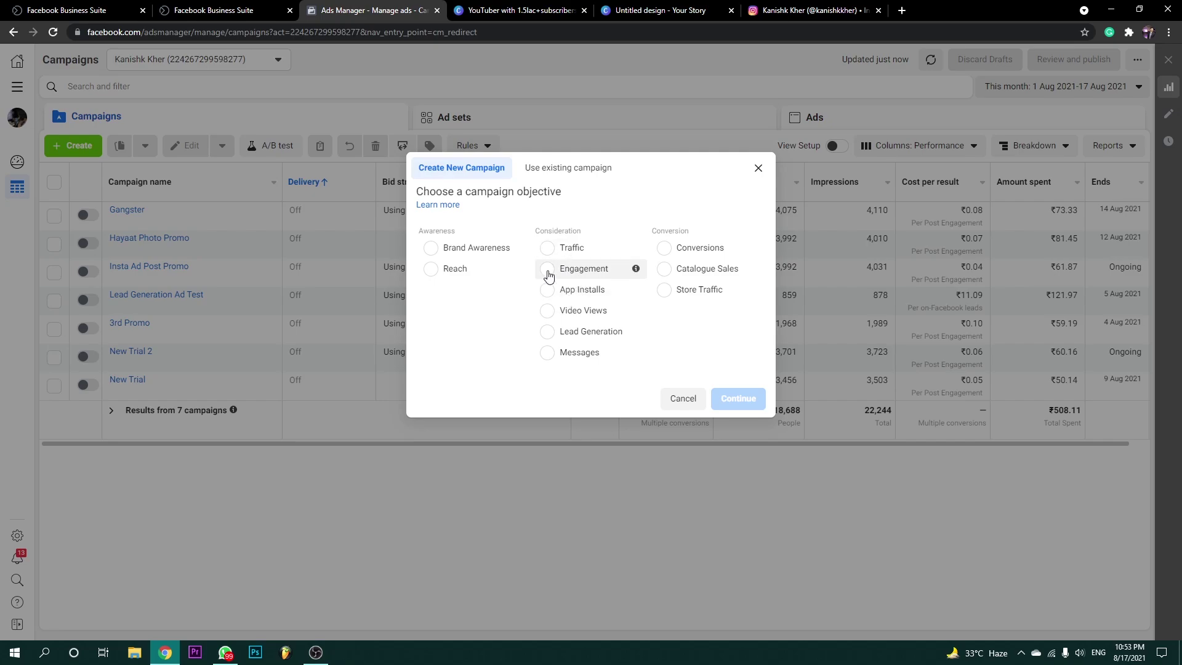
Switch to the Instagram profile and look through its posts.
left_click(794, 5)
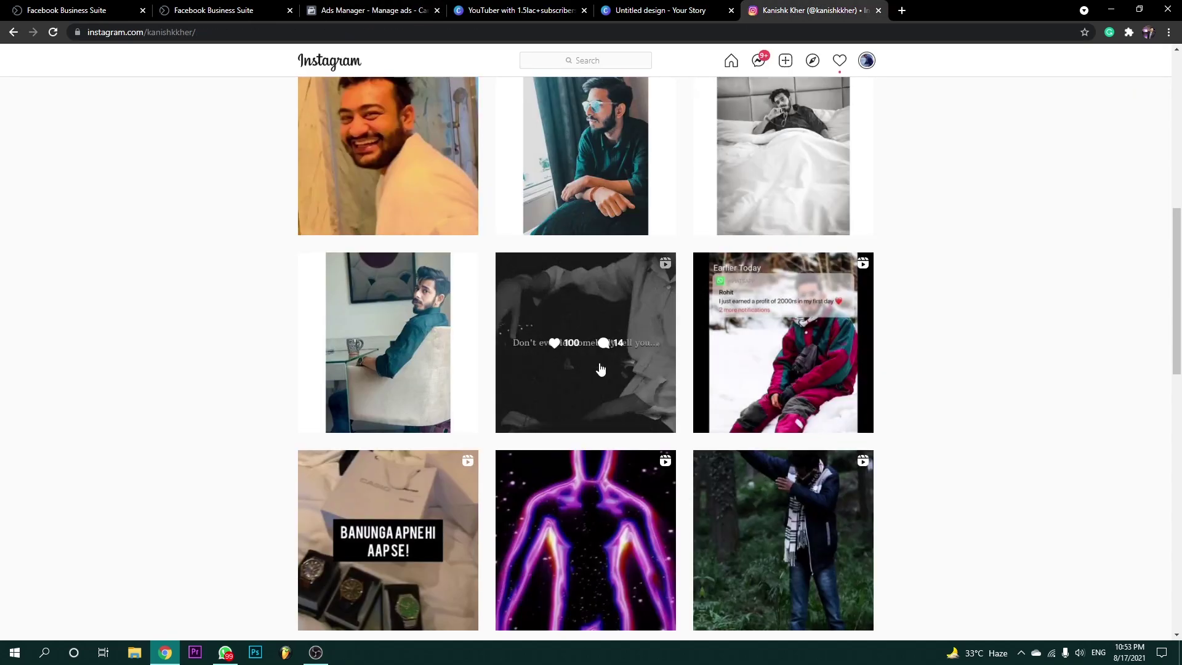
scroll(601, 369, "up", 5)
scroll(550, 266, "down", 1)
scroll(549, 266, "up", 1)
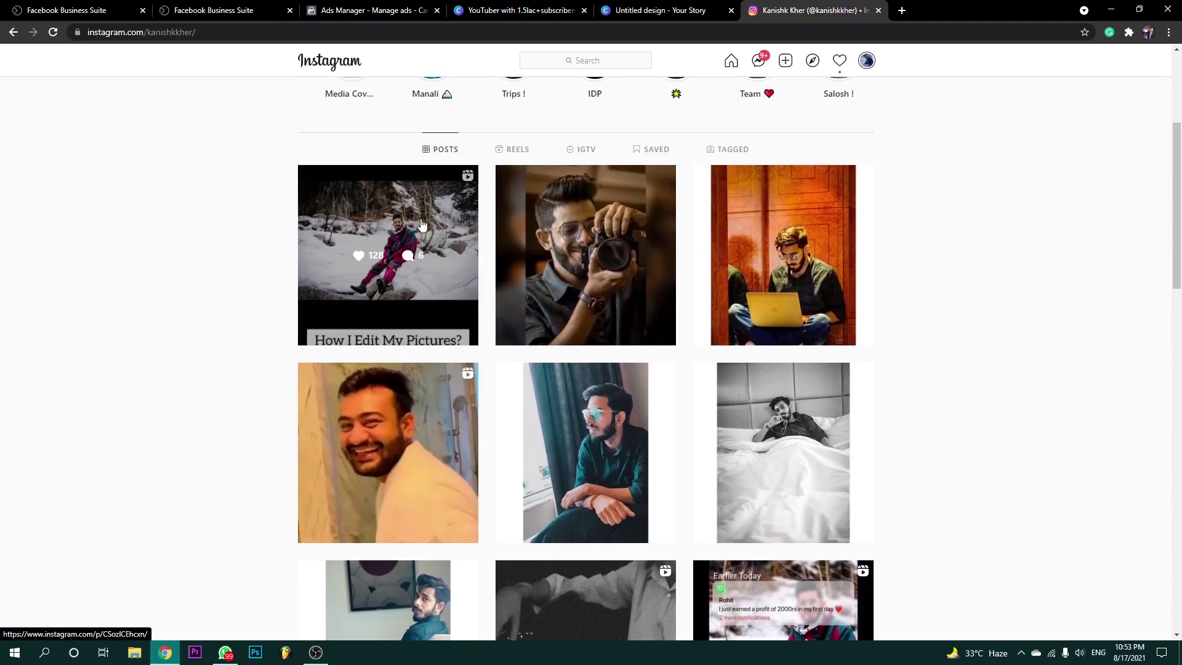
scroll(423, 234, "down", 6)
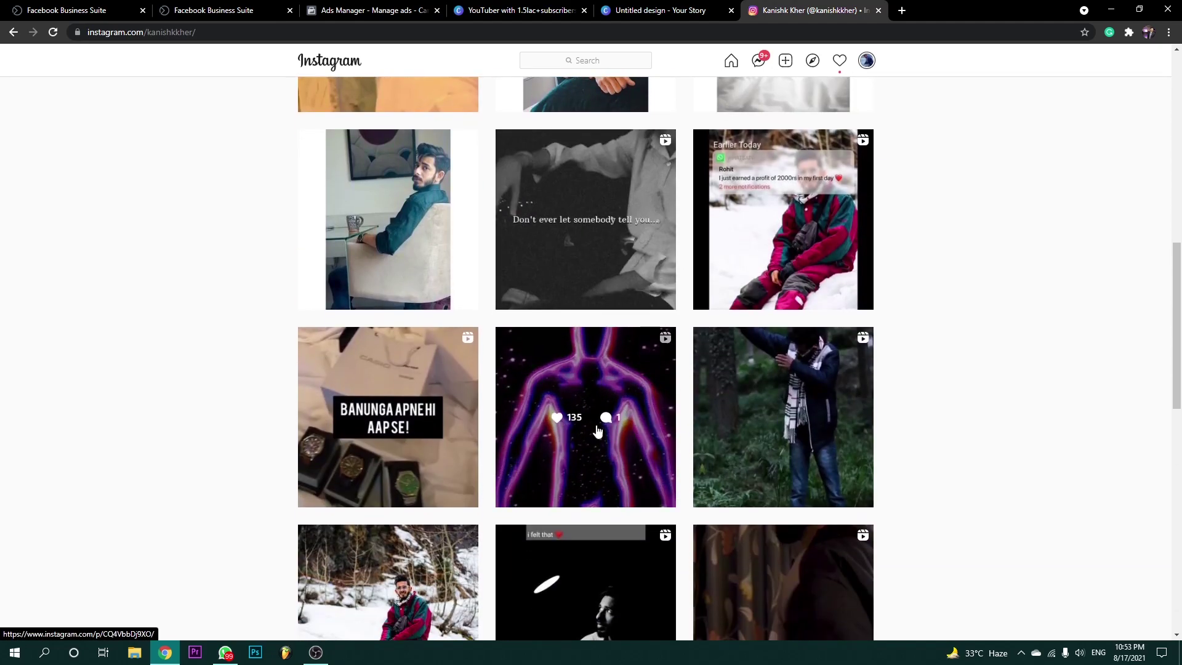
Switch from the Instagram profile back to the new-campaign dialog in Ads Manager.
scroll(596, 401, "up", 3)
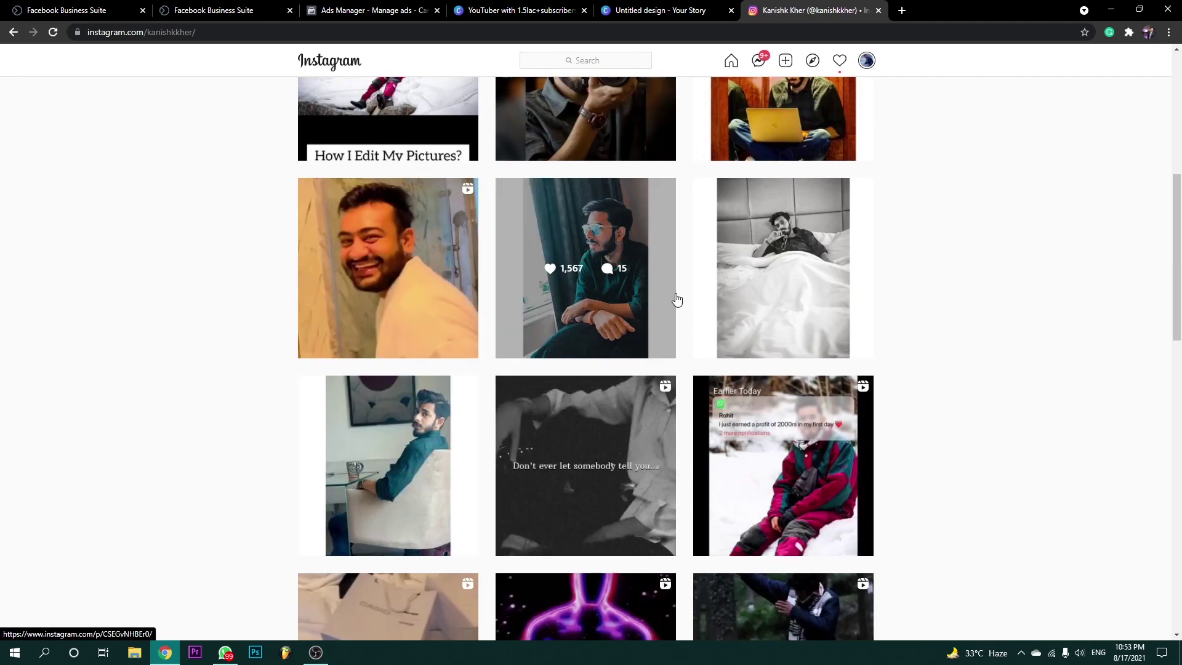
scroll(631, 280, "up", 3)
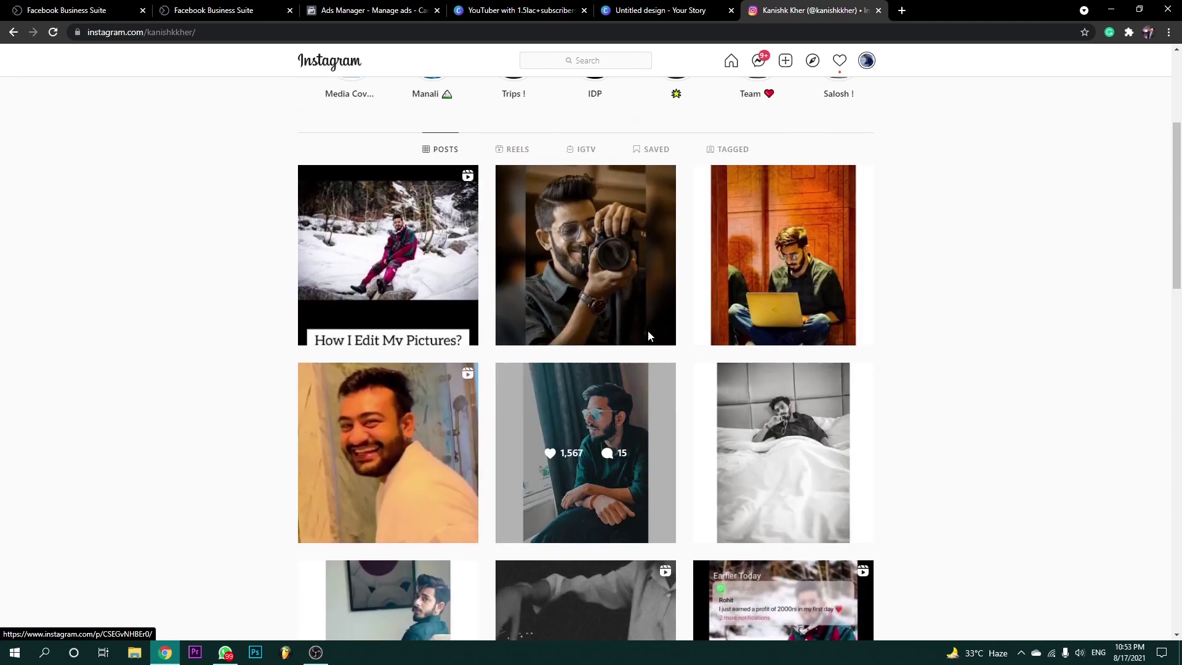
scroll(471, 181, "up", 4)
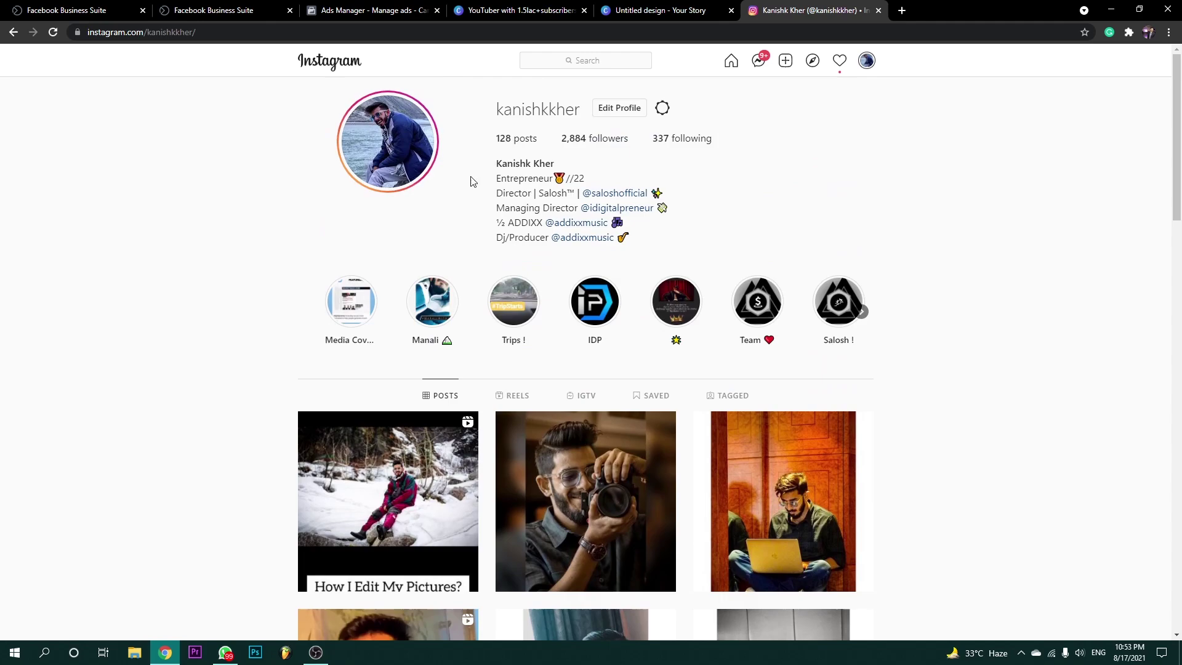
left_click(210, 10)
left_click(521, 10)
left_click(659, 10)
left_click(370, 10)
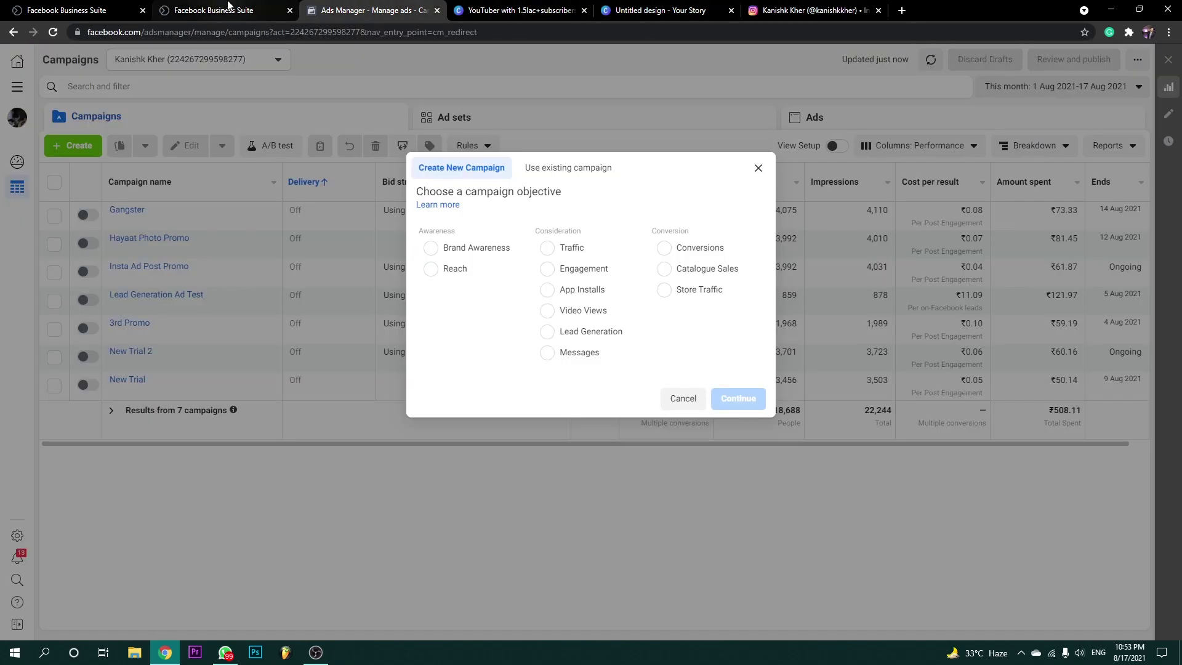
left_click(229, 7)
left_click(314, 7)
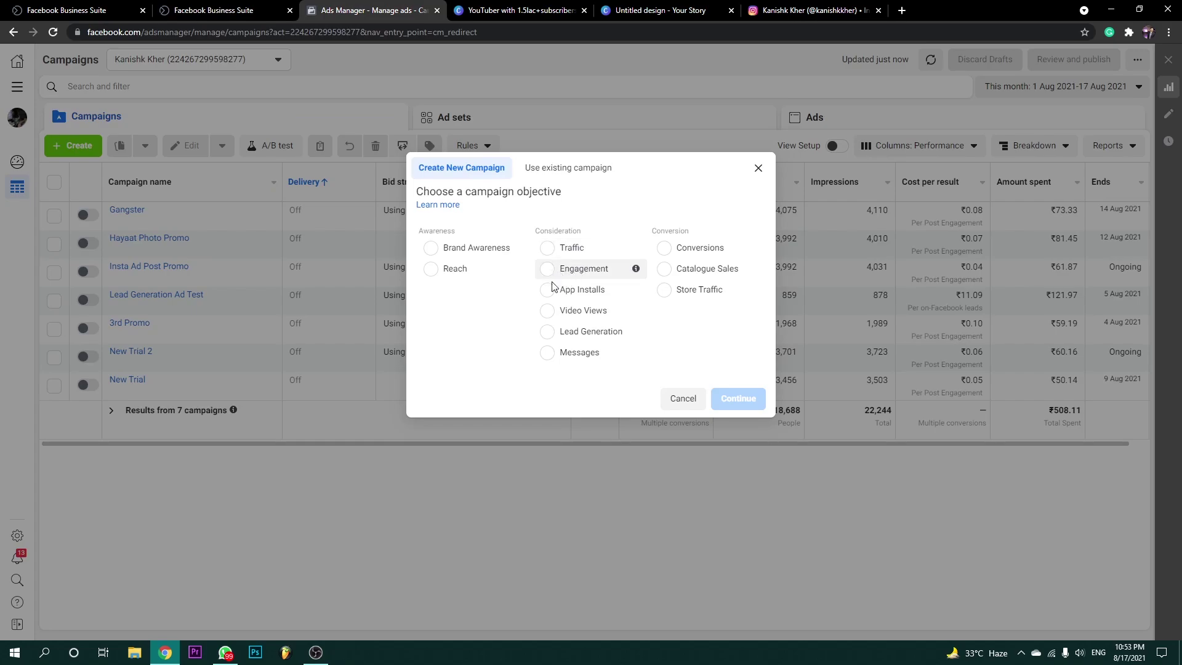
Create a new campaign with the Messages objective, reviewing the objective's description before continuing.
left_click(565, 356)
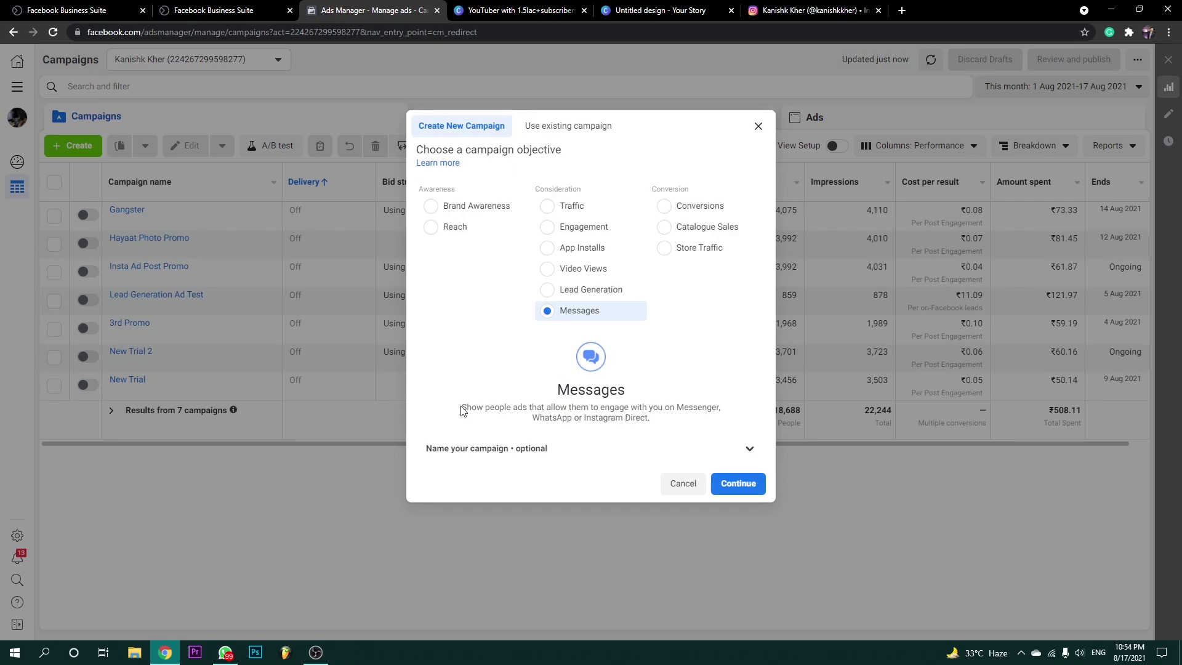
left_click_drag(463, 410, 669, 424)
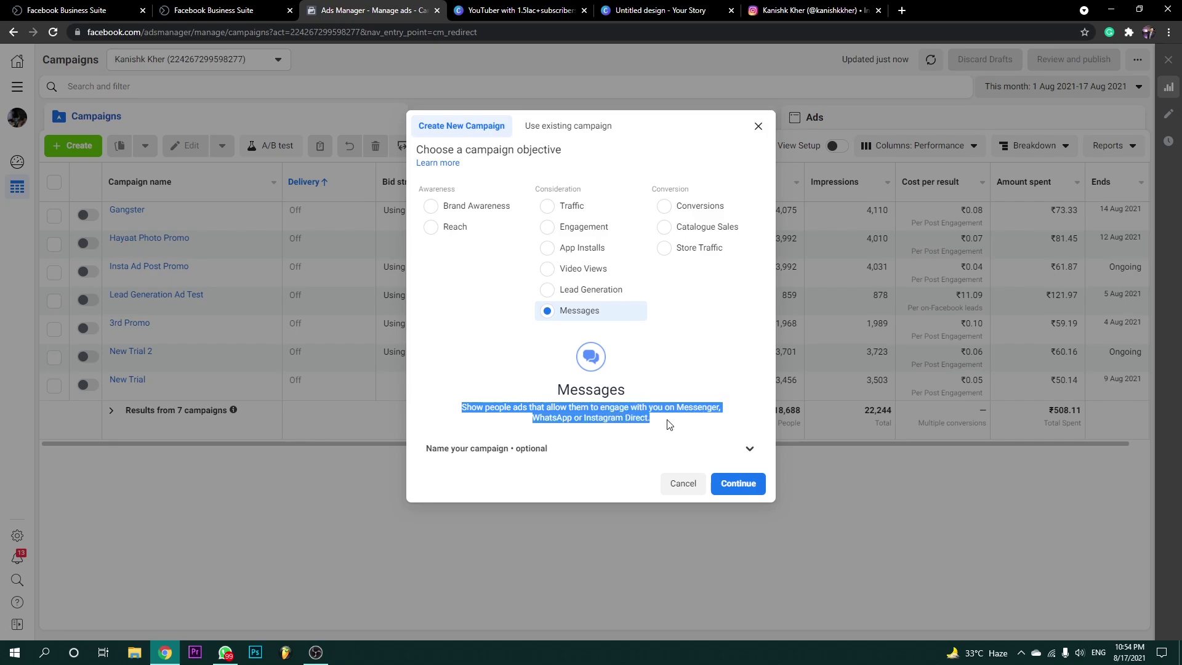
left_click(592, 421)
left_click_drag(582, 418, 659, 424)
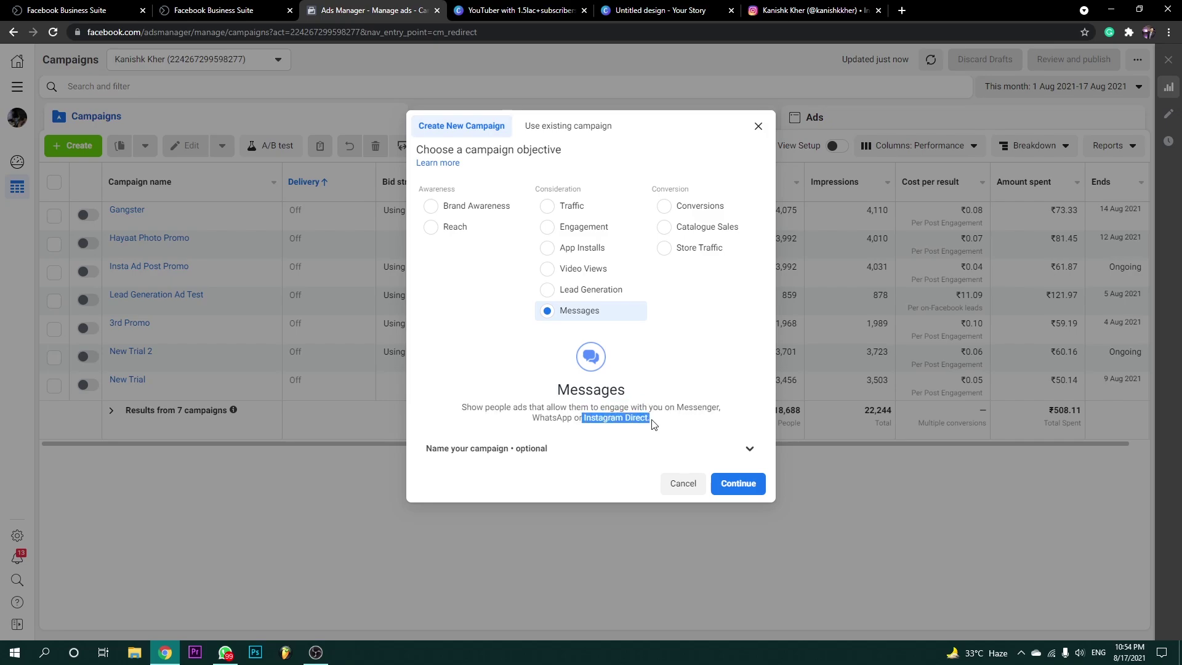
left_click(659, 425)
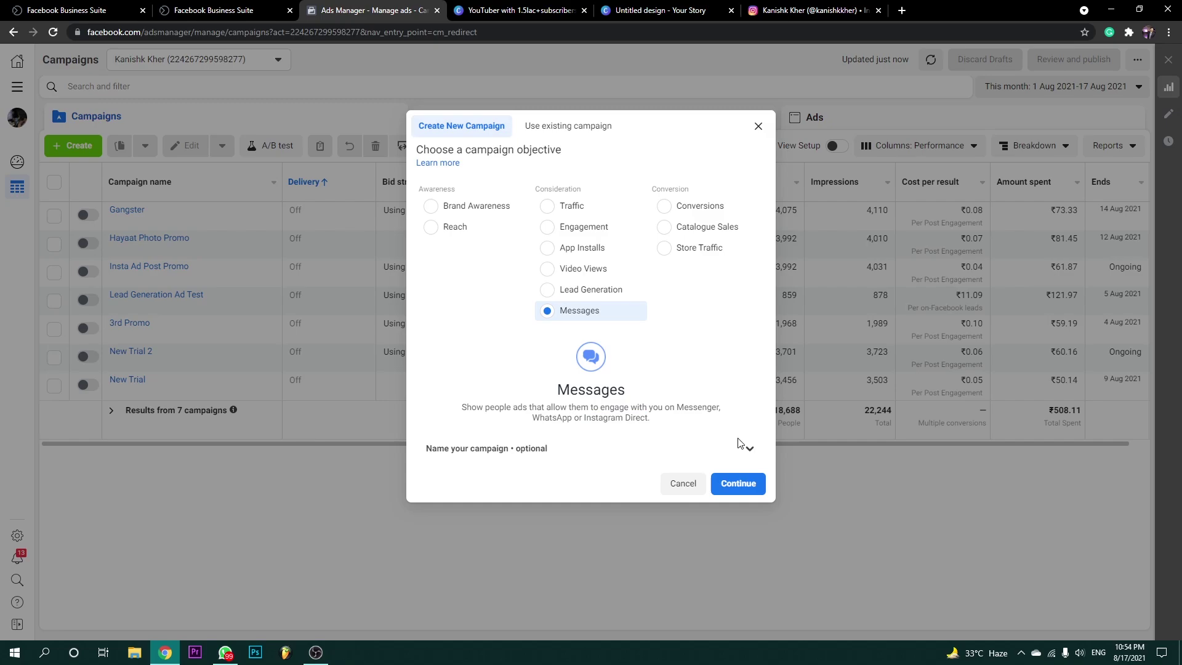
left_click(731, 484)
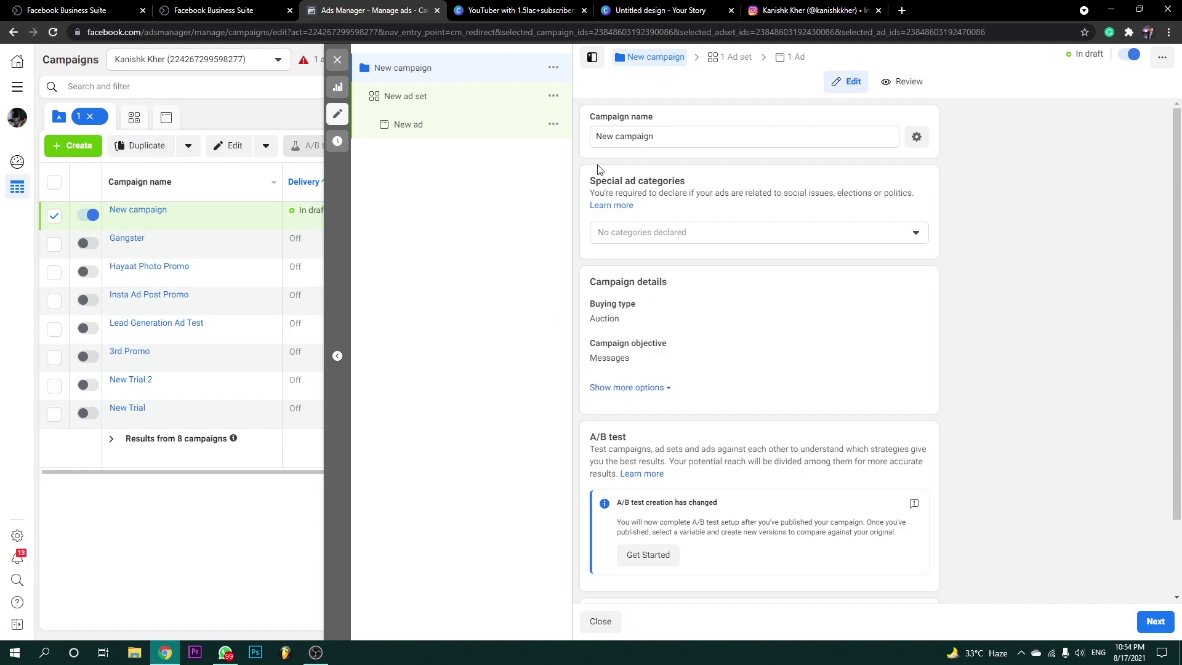
Name the campaign "Public Speaking Workshop" and check the special ad category options without declaring any.
triple_click(653, 137)
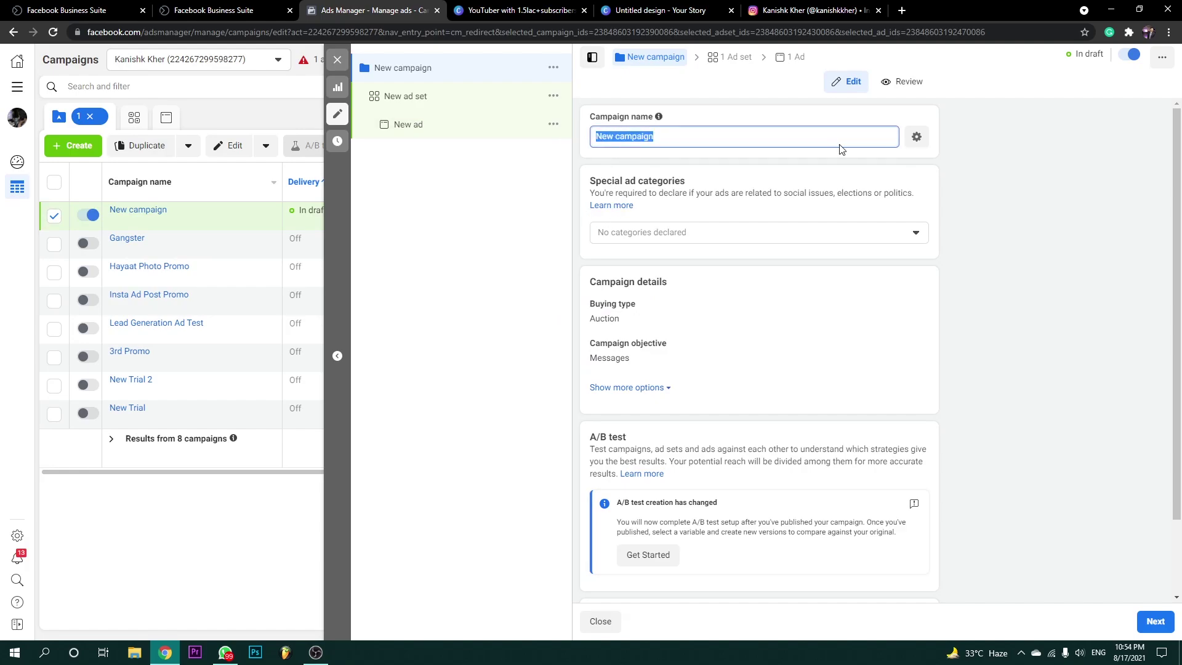
type("Public Speaking Workshop")
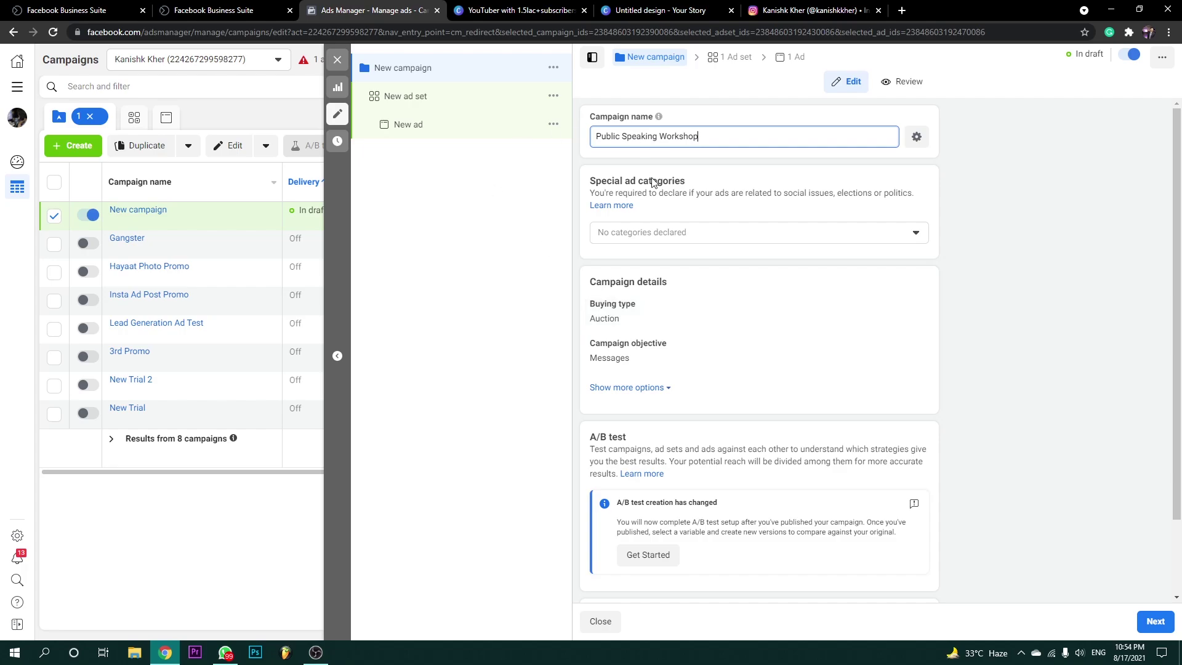
left_click(642, 233)
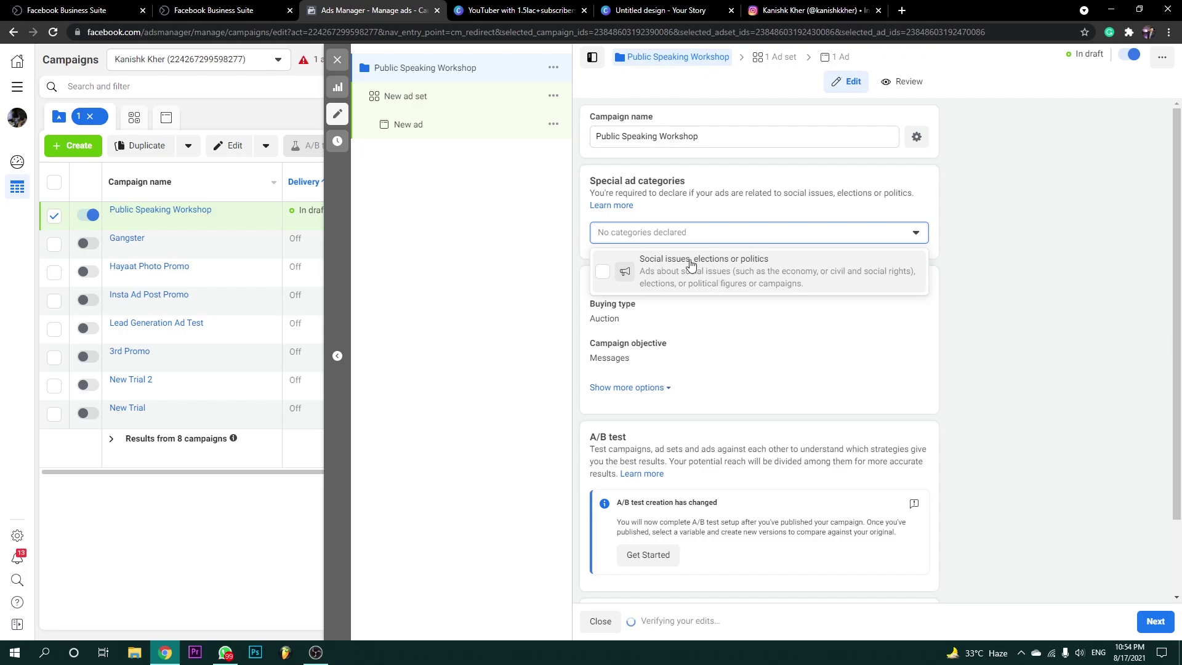
left_click(686, 234)
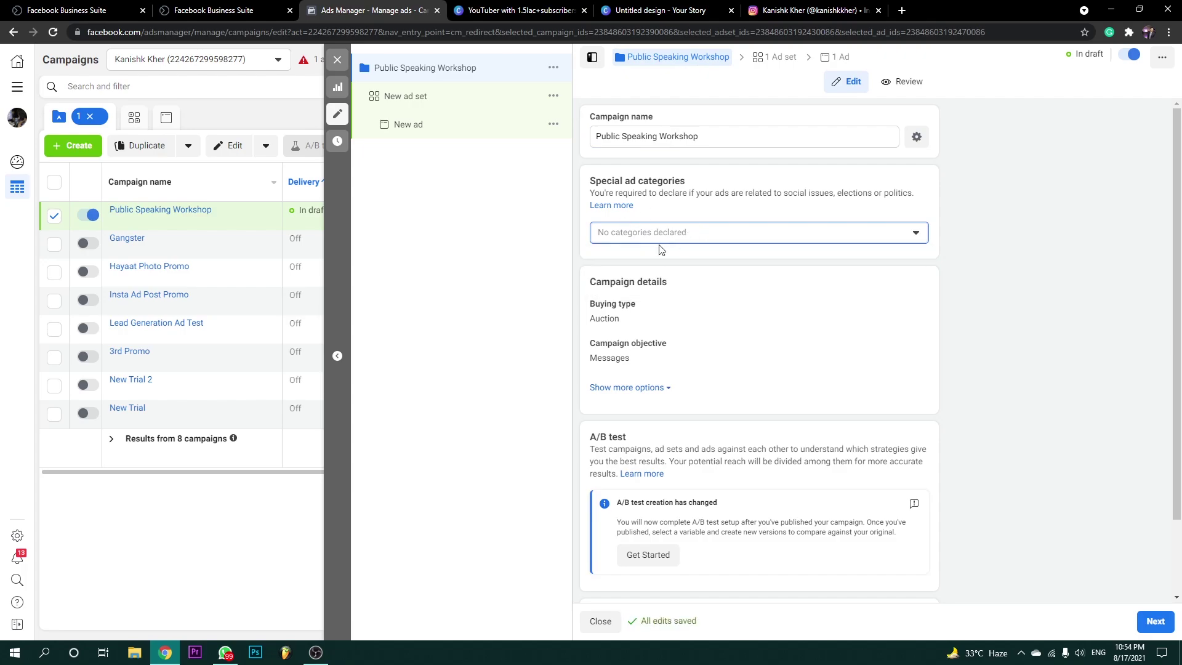
Turn on campaign budget optimisation and set the daily campaign budget to ₹100.
scroll(621, 311, "down", 2)
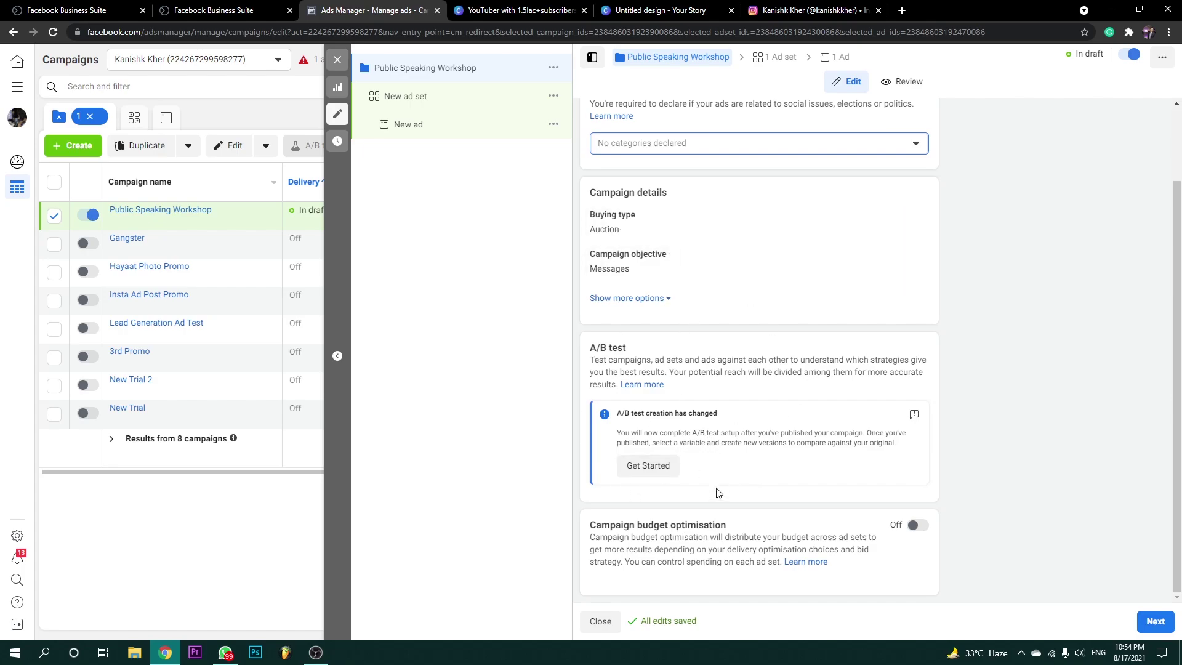
left_click(917, 525)
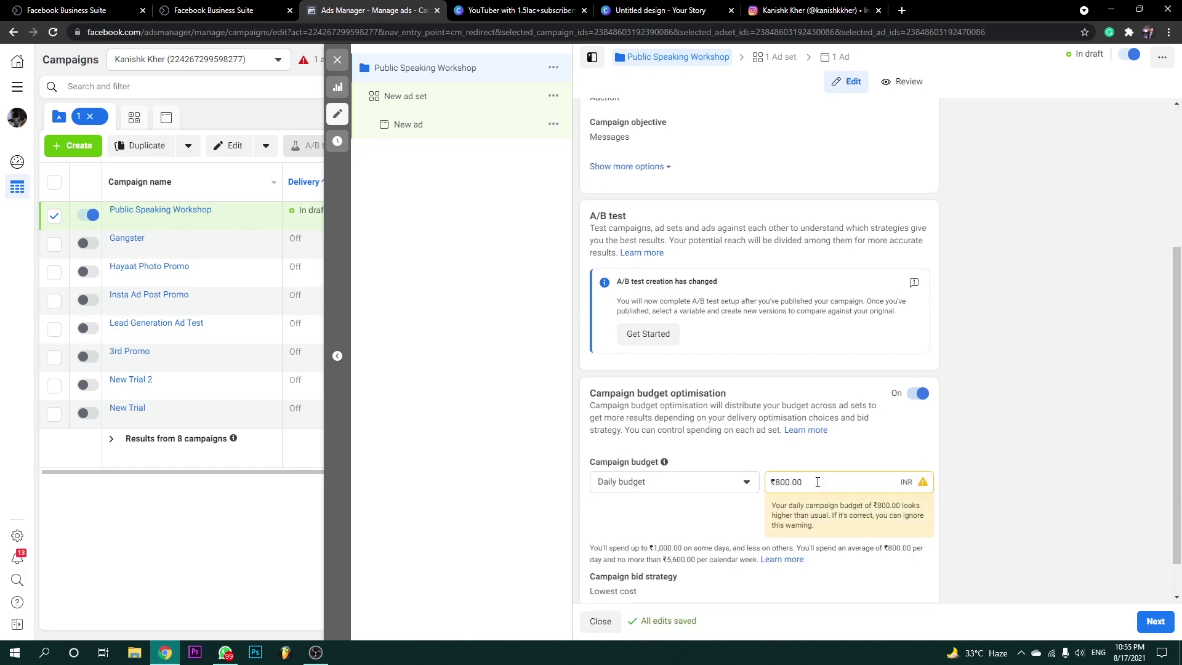
triple_click(847, 483)
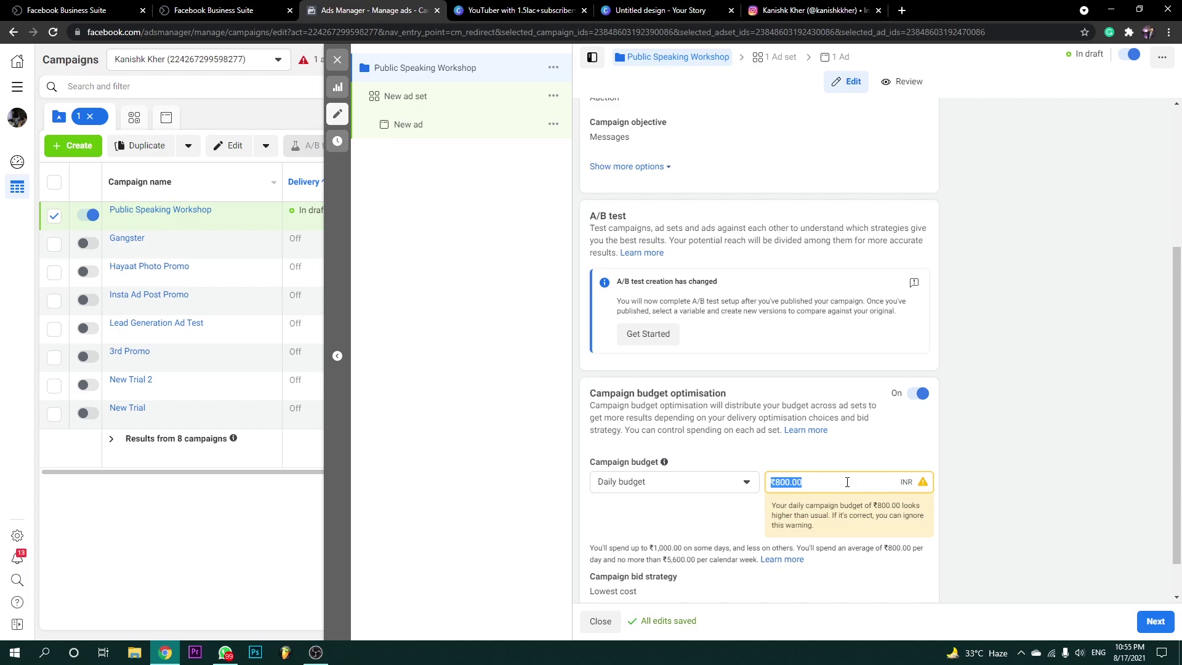
type("100")
left_click(978, 471)
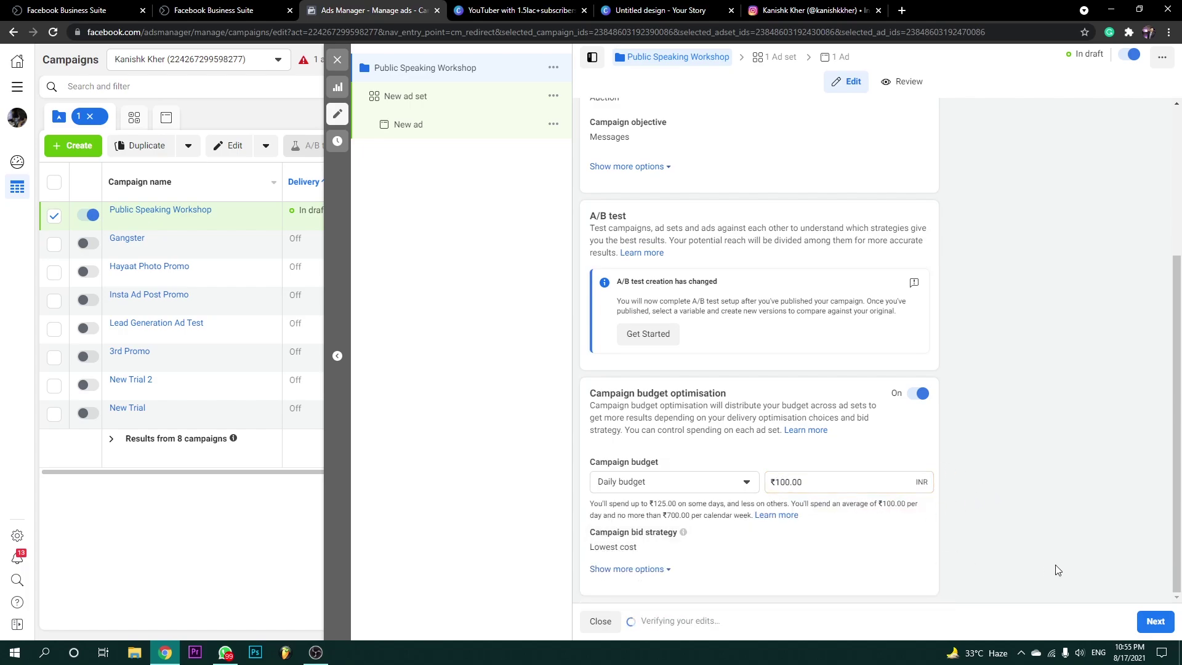
Continue to the ad set and choose WhatsApp as its message destination.
left_click(1155, 621)
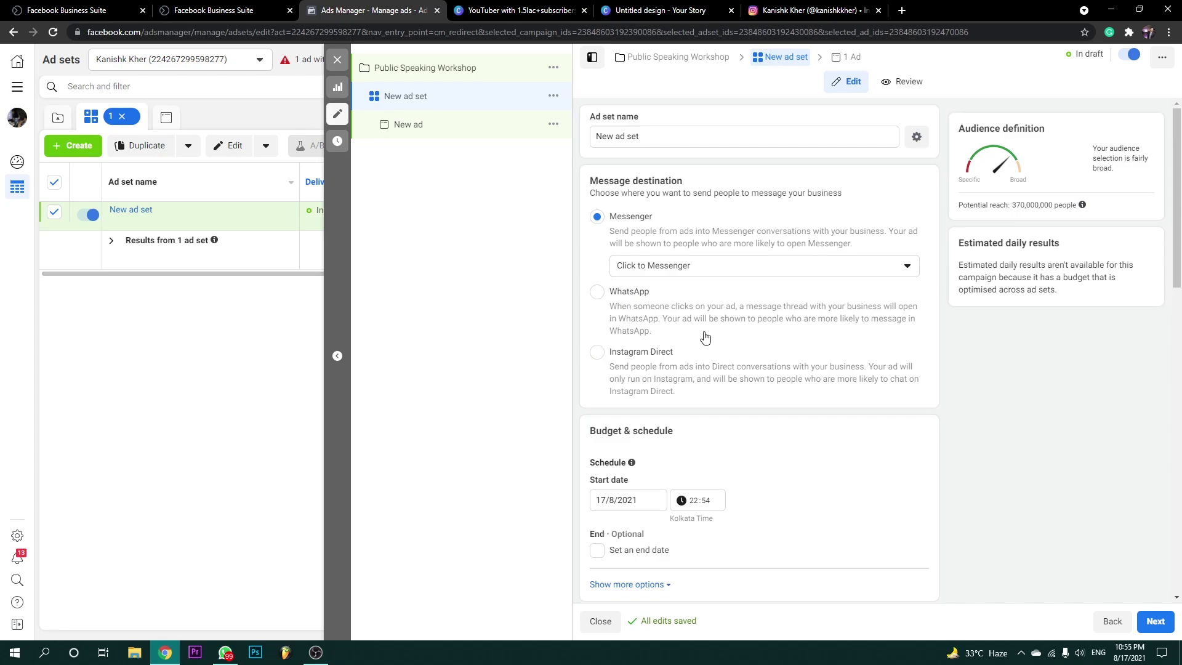
left_click(597, 291)
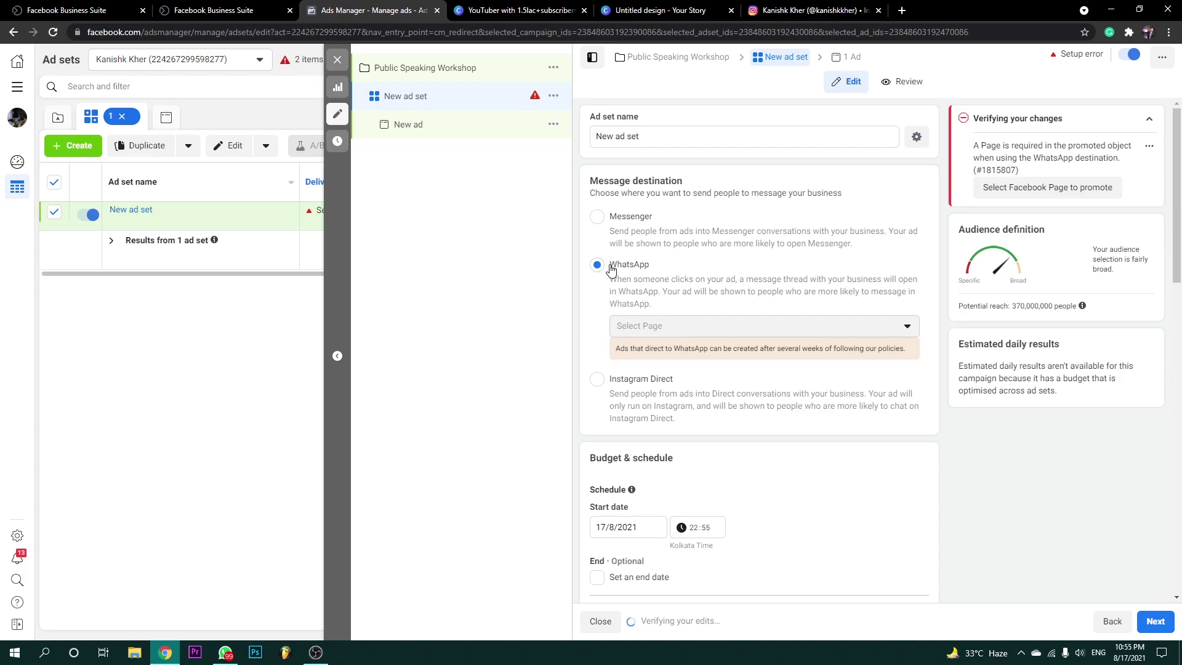
Open facebook.com in a new browser tab to reach the managed Page.
left_click(164, 15)
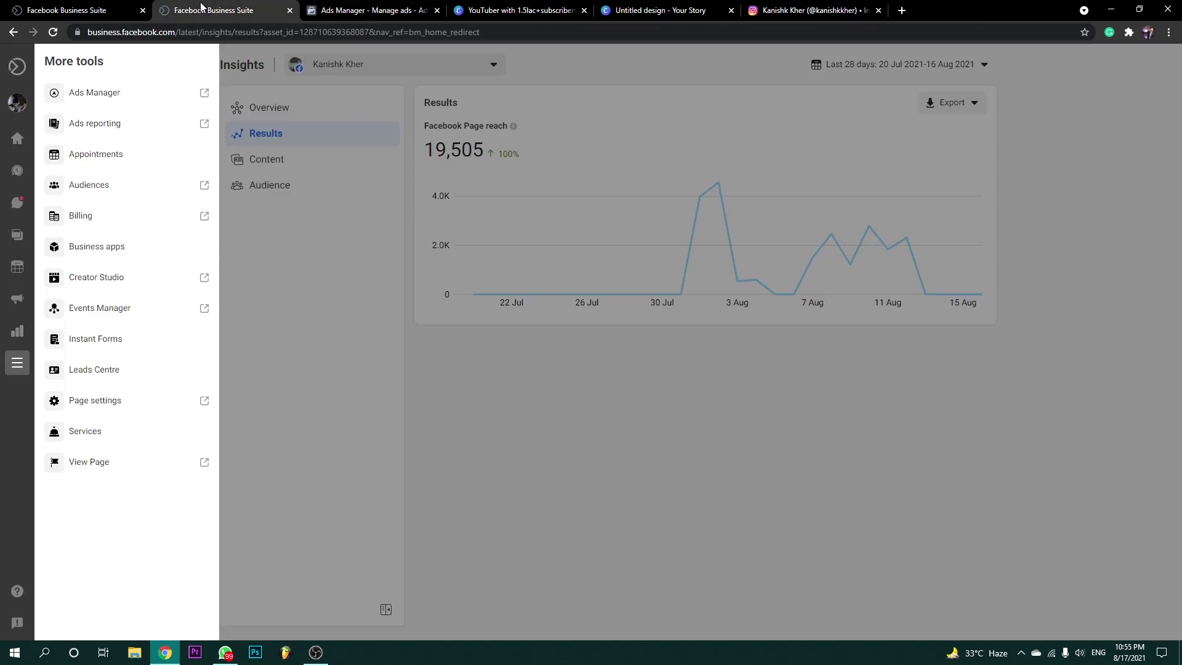
left_click(74, 10)
left_click(370, 10)
left_click(812, 10)
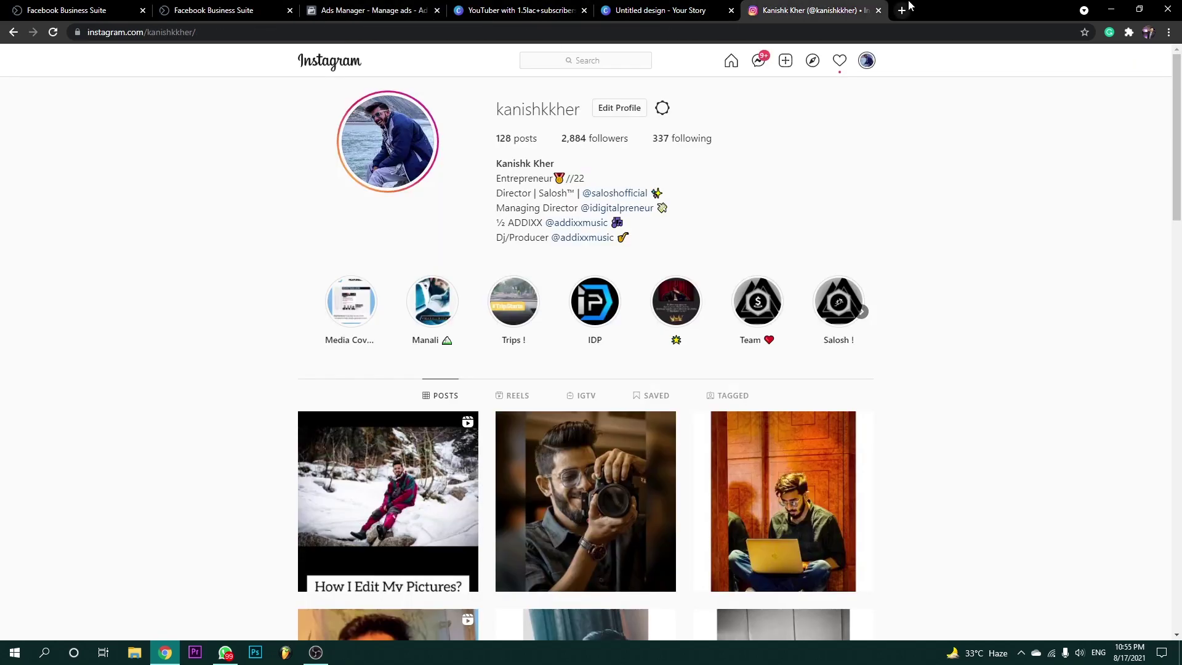
left_click(902, 11)
type("facebook.com")
key("Return")
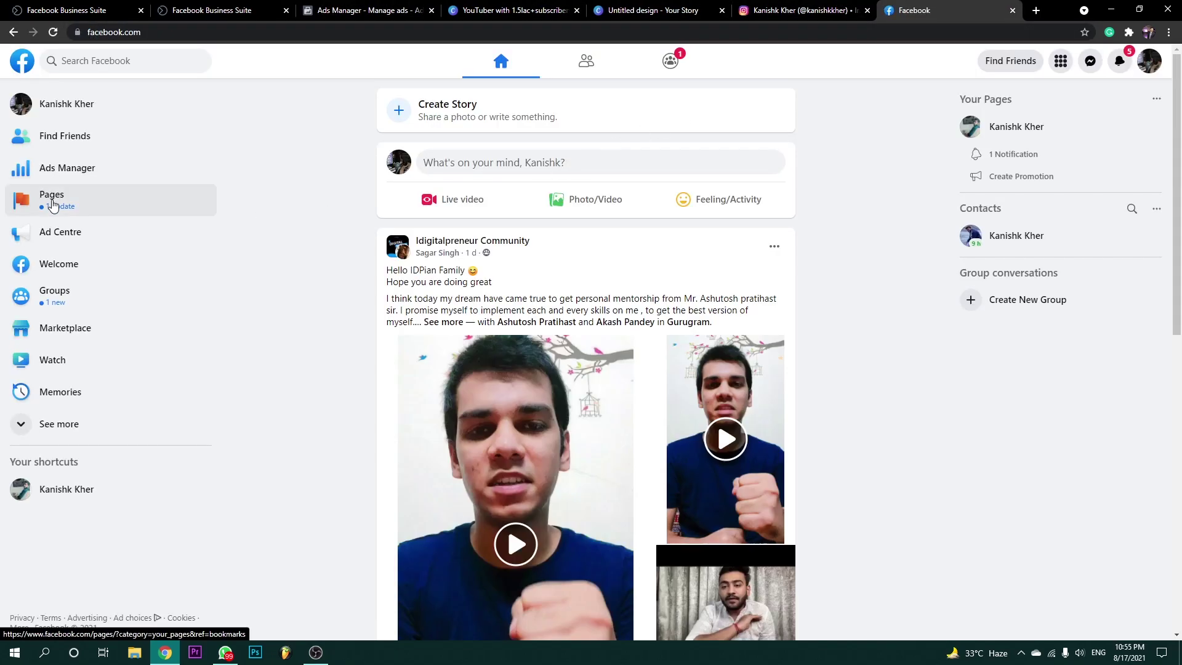
Open the managed Facebook Page's settings and view its WhatsApp connection.
left_click(53, 197)
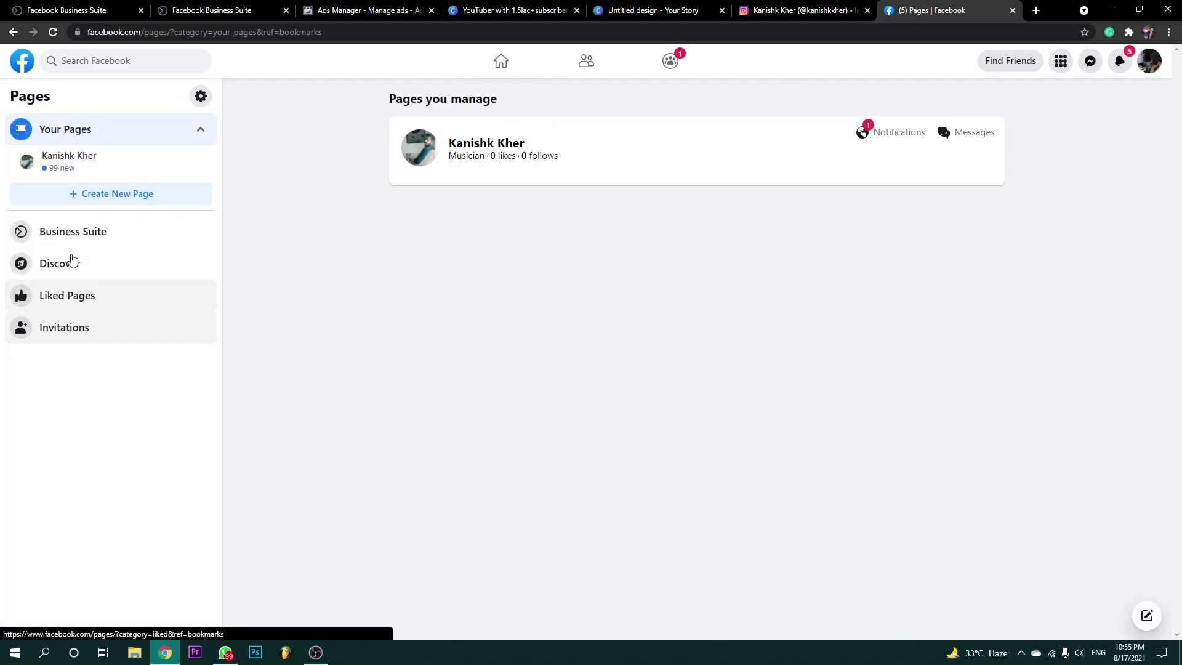
left_click(460, 142)
scroll(61, 370, "down", 2)
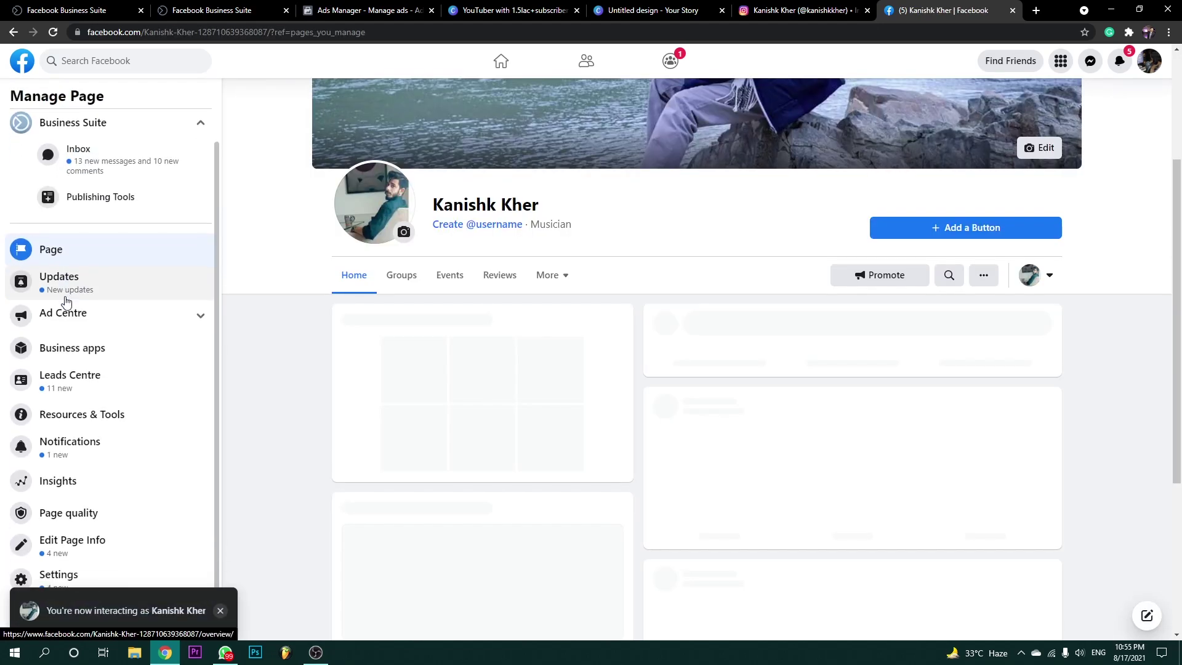
left_click(58, 569)
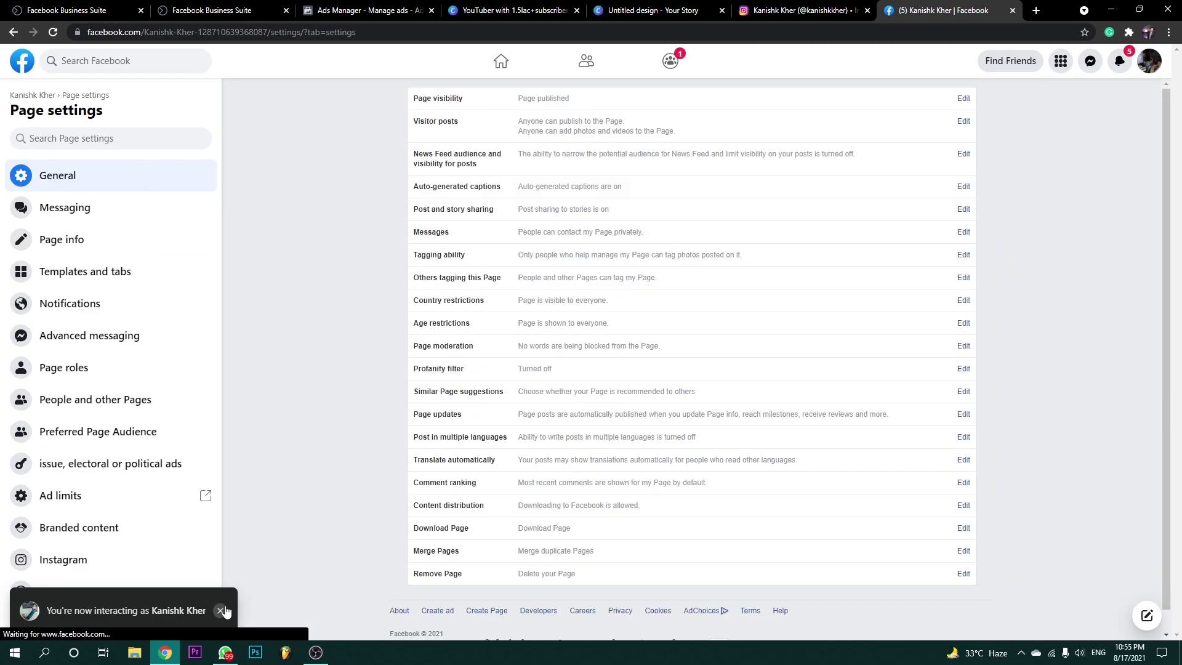
left_click(219, 610)
scroll(87, 511, "down", 1)
left_click(92, 524)
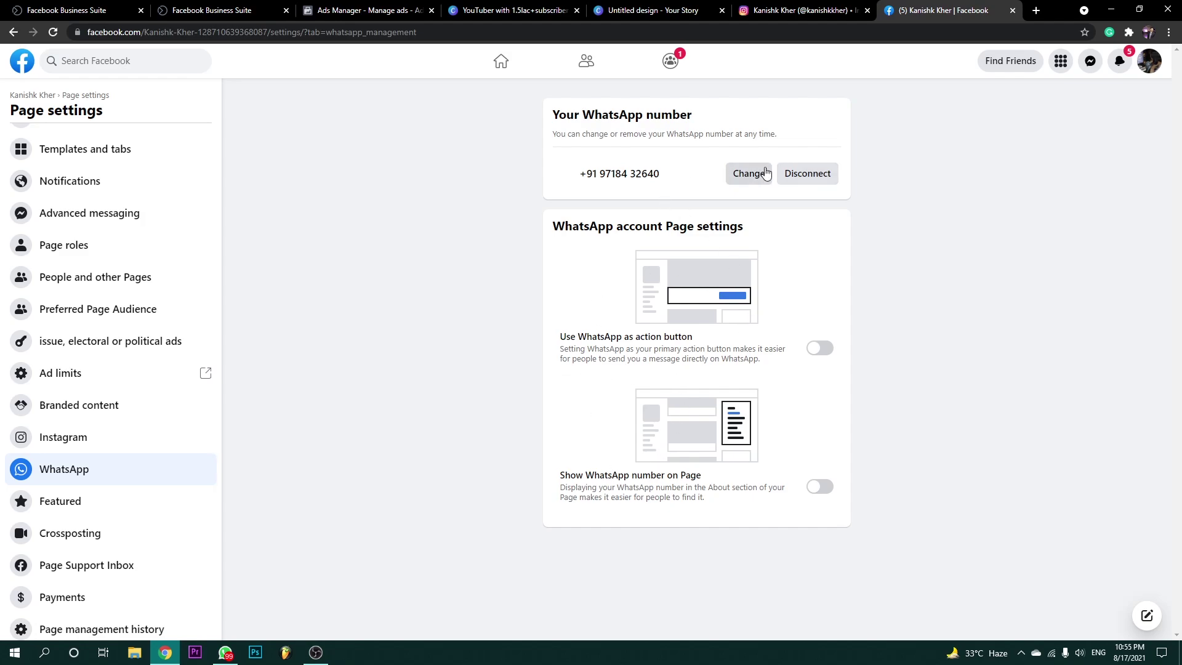
Return to Ads Manager and select the personal Facebook Page for the ad set's WhatsApp destination.
left_click(800, 10)
left_click(652, 10)
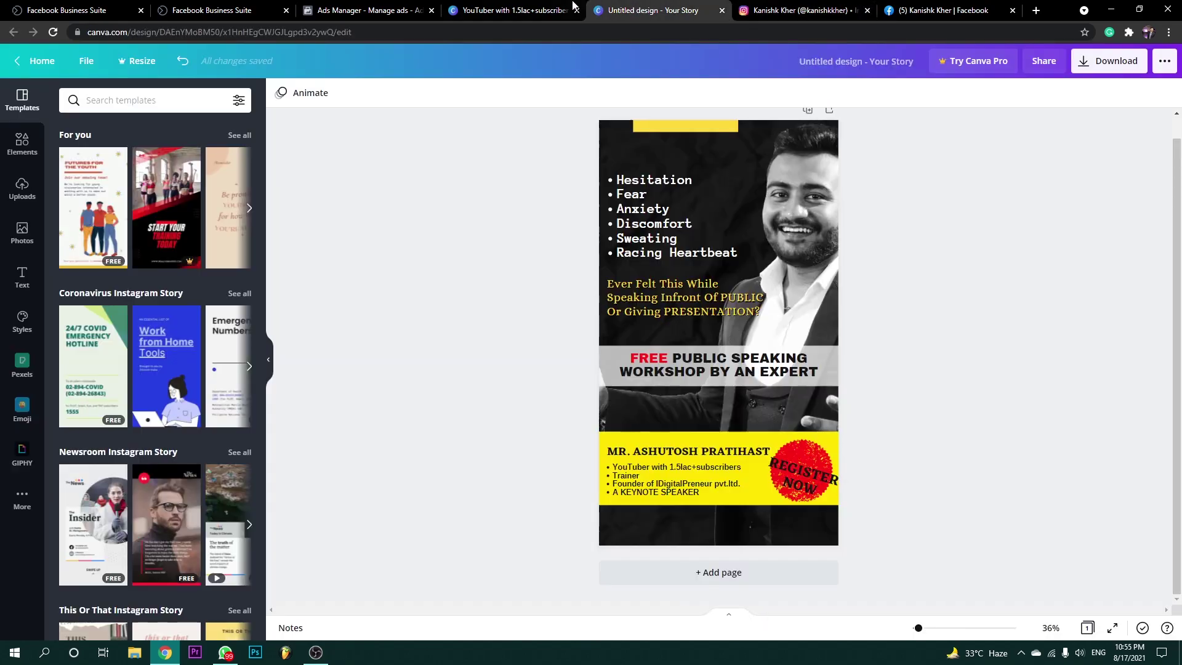
left_click(370, 11)
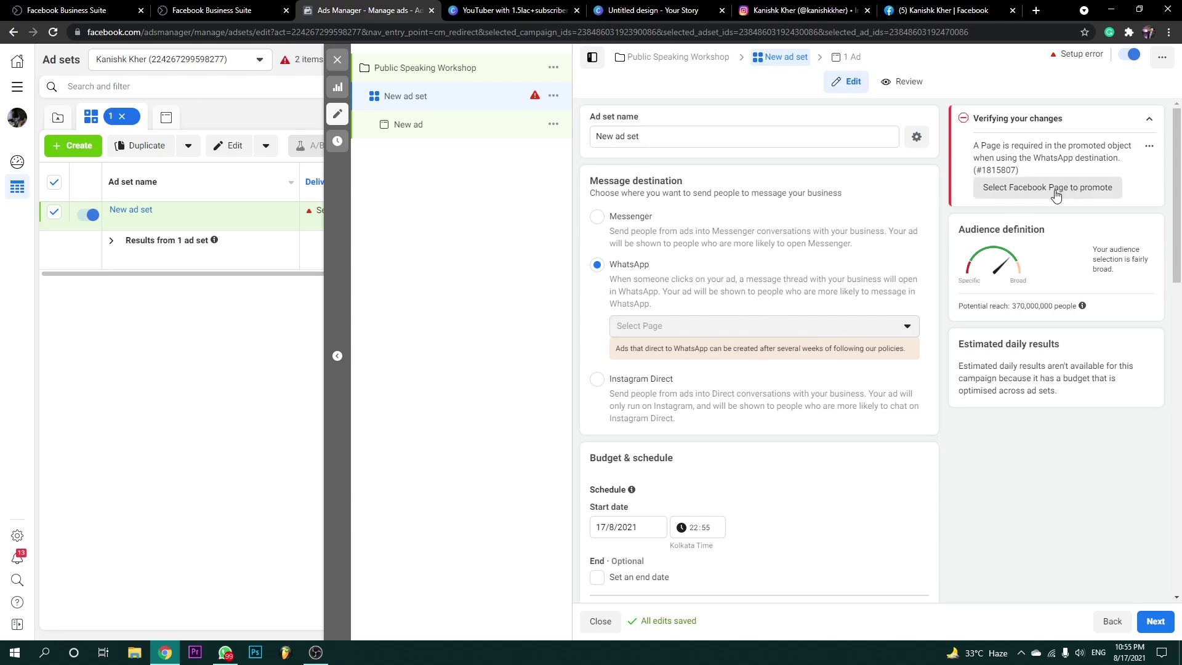
left_click(1027, 193)
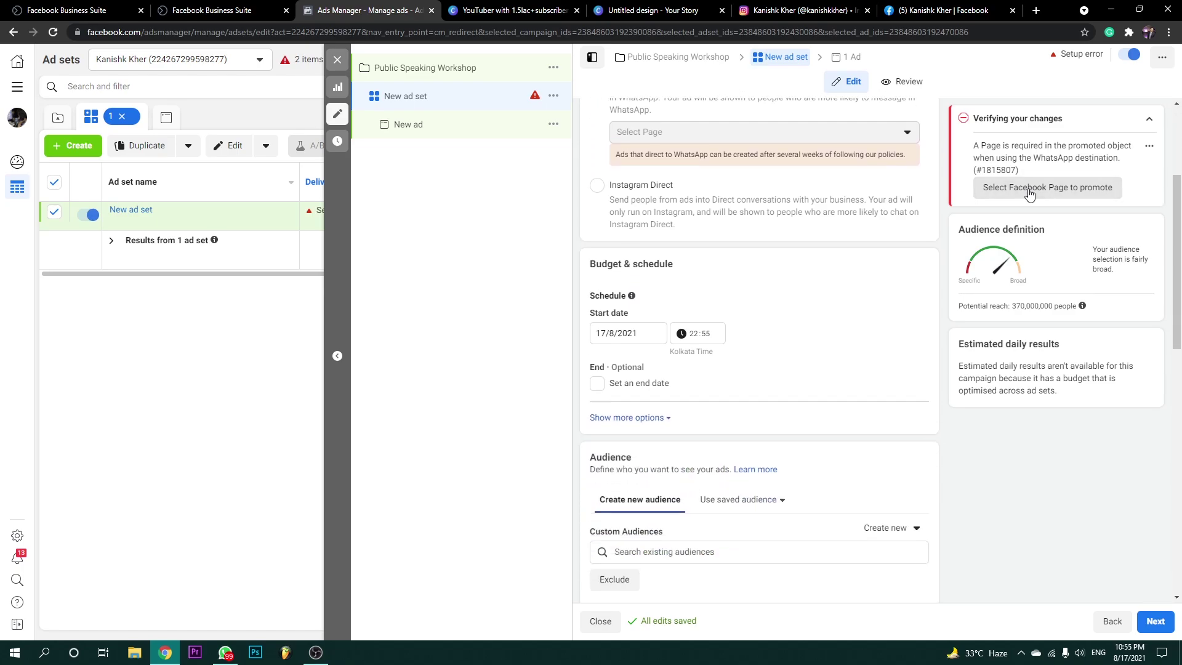
left_click(666, 178)
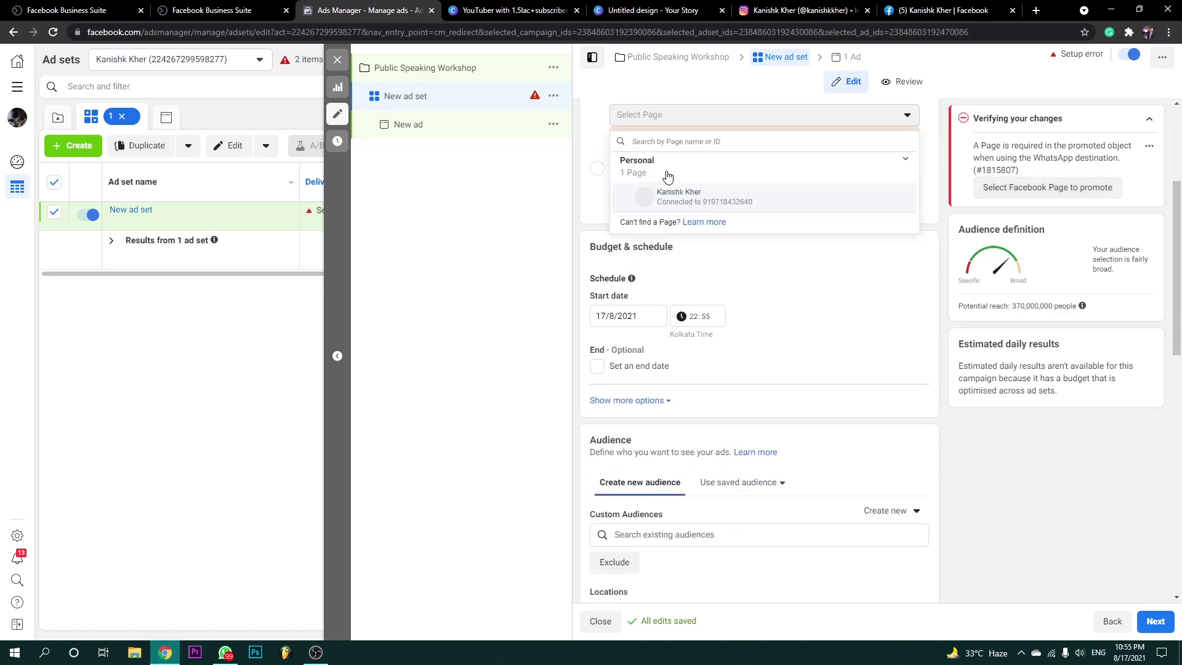
left_click(697, 199)
scroll(757, 280, "up", 3)
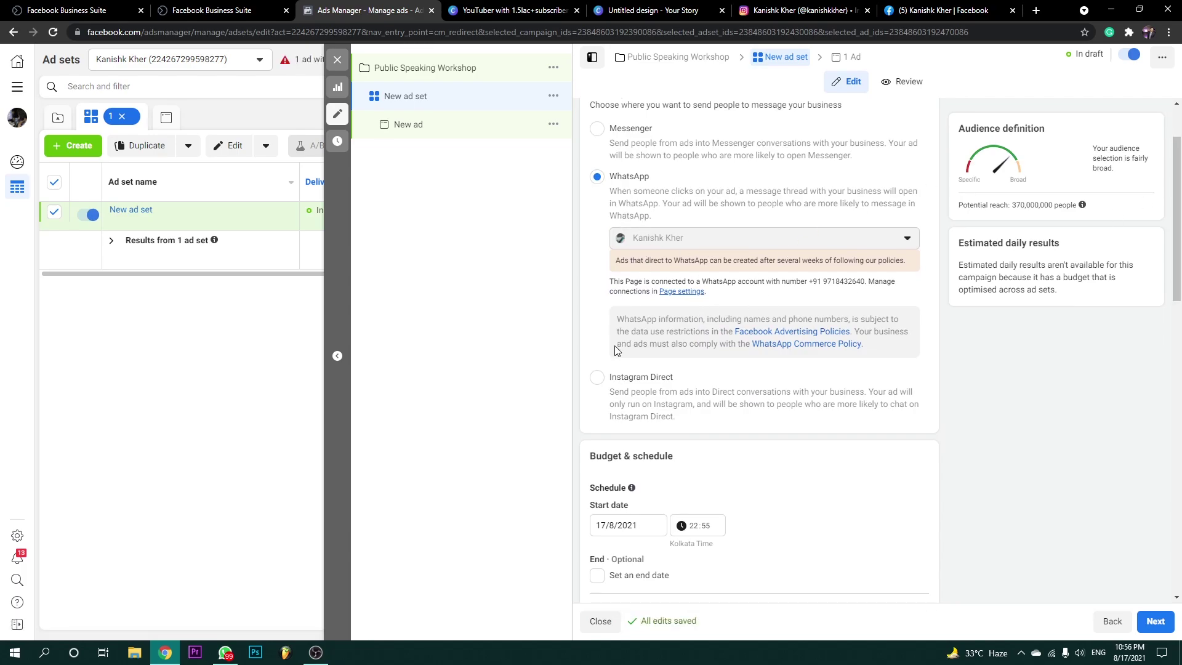
Change the ad set's message destination to Instagram Direct.
left_click(597, 377)
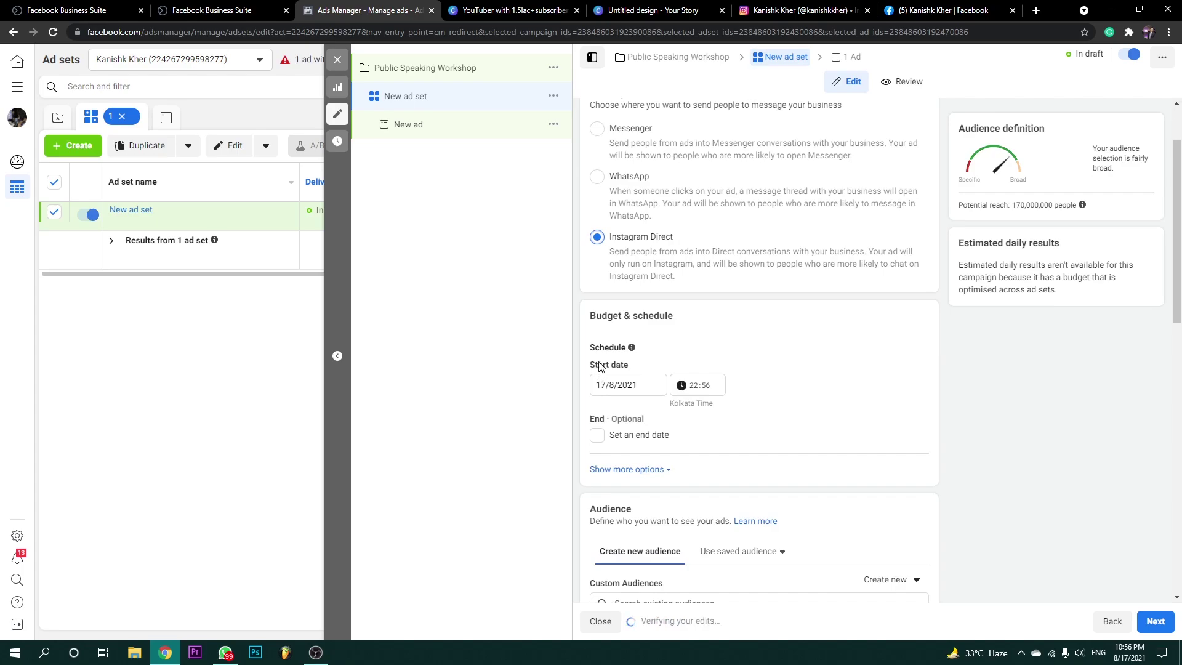
mouse_move(606, 352)
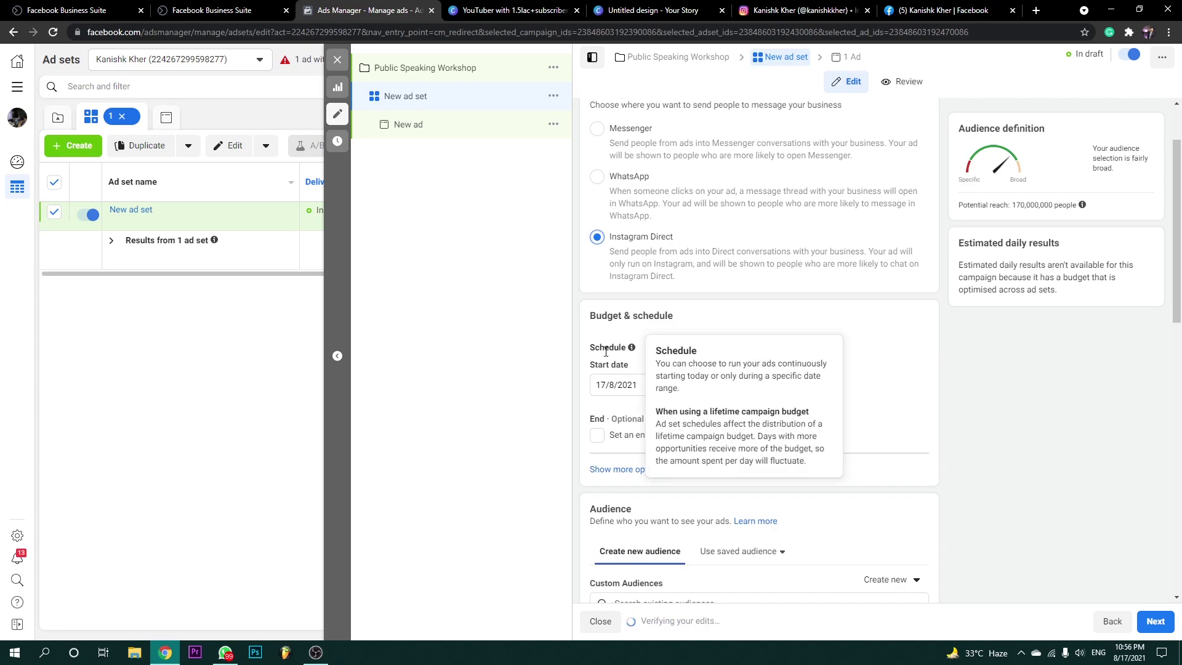
scroll(735, 244, "up", 1)
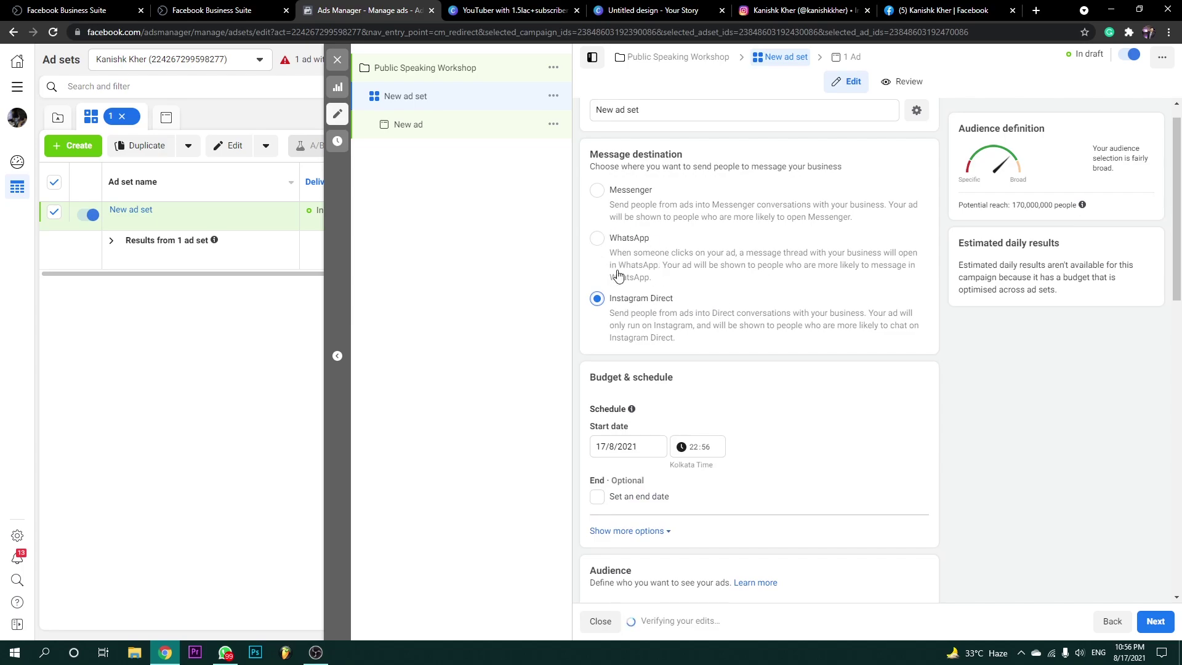
Enable an end date for the ad set's schedule and set it to 19/8/2021.
scroll(659, 274, "down", 2)
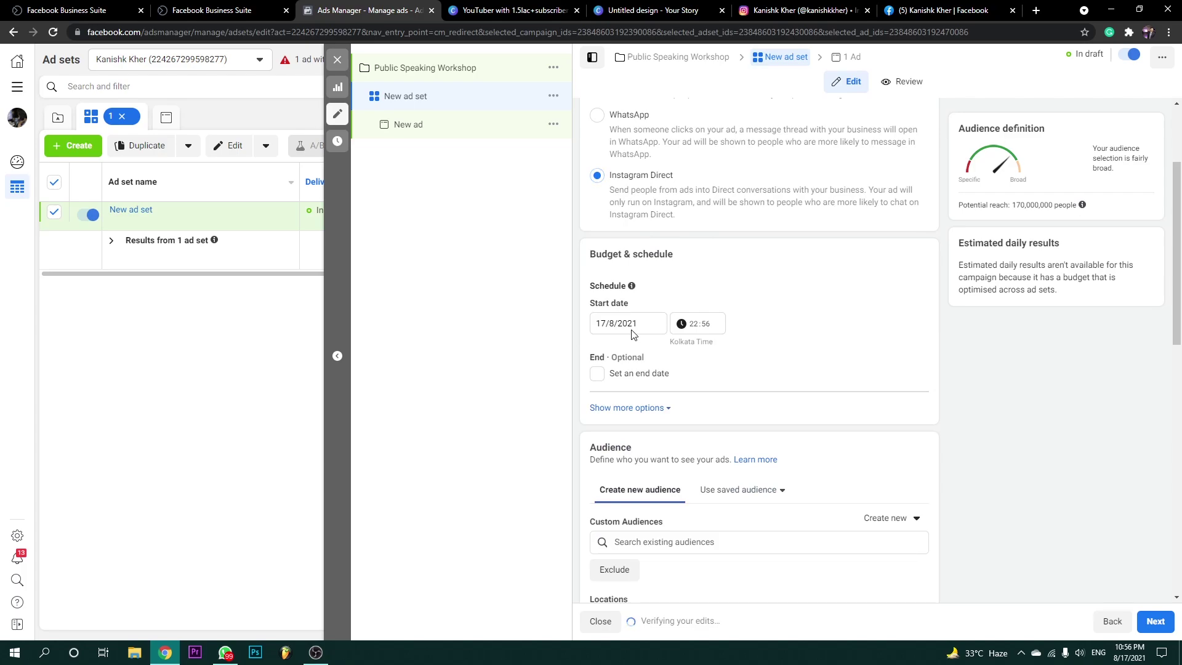
left_click(596, 378)
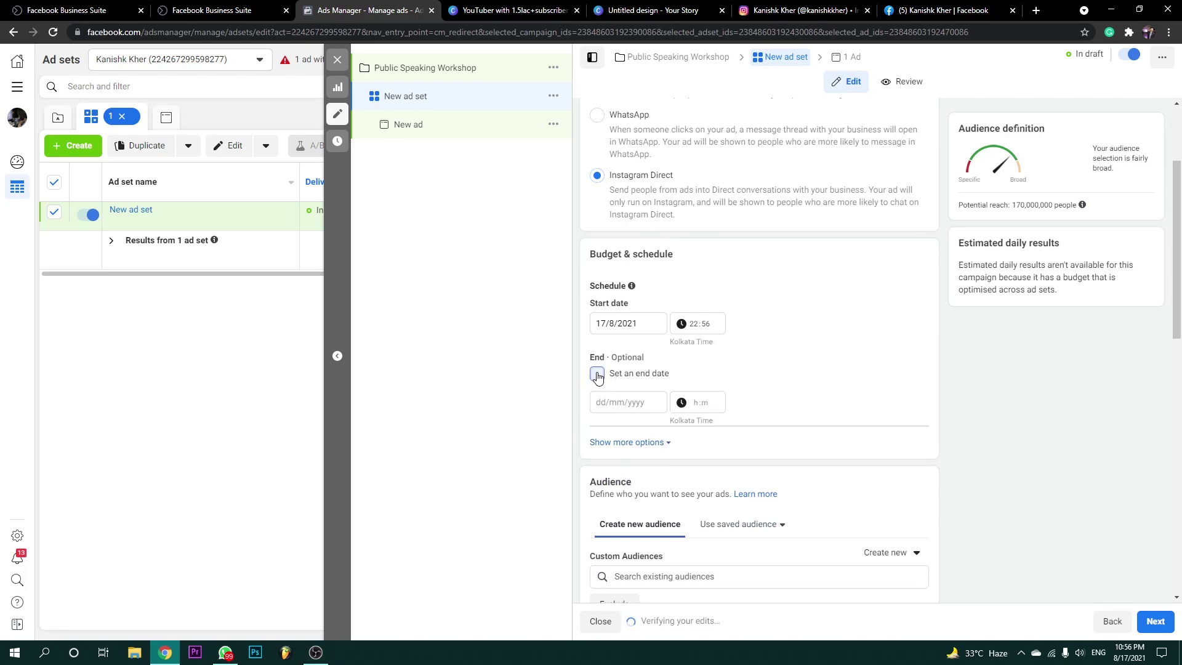
left_click(651, 400)
left_click(683, 495)
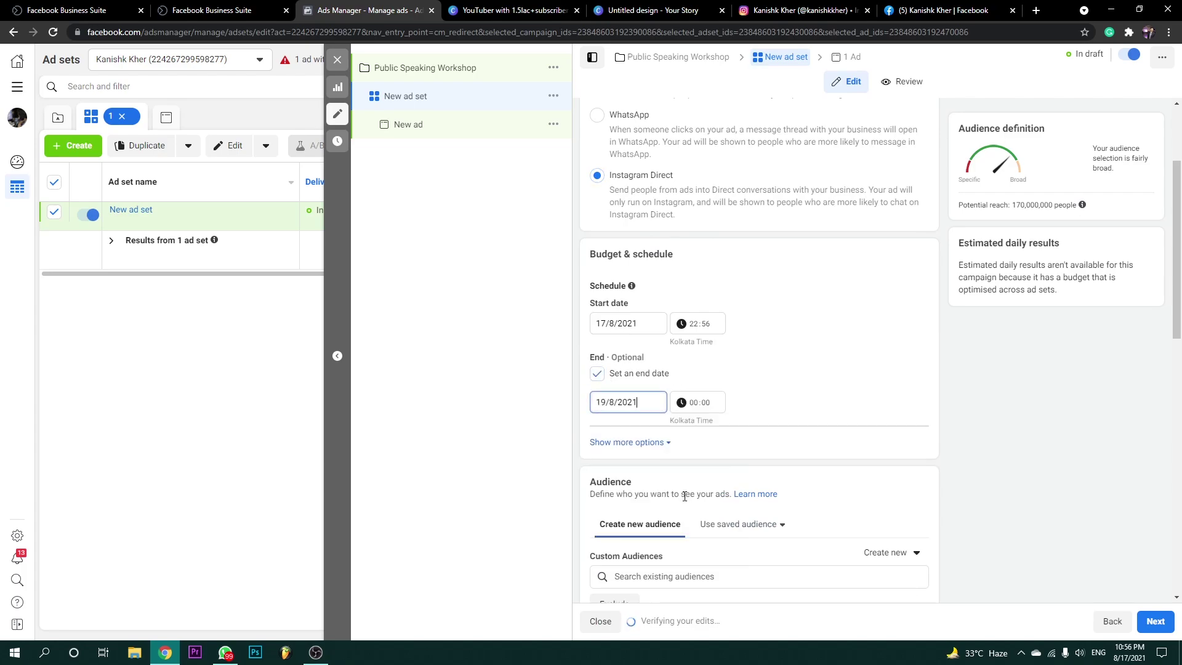
Try 18/8/2021 as the ad set's end date, then set it back to 19/8/2021.
left_click(652, 401)
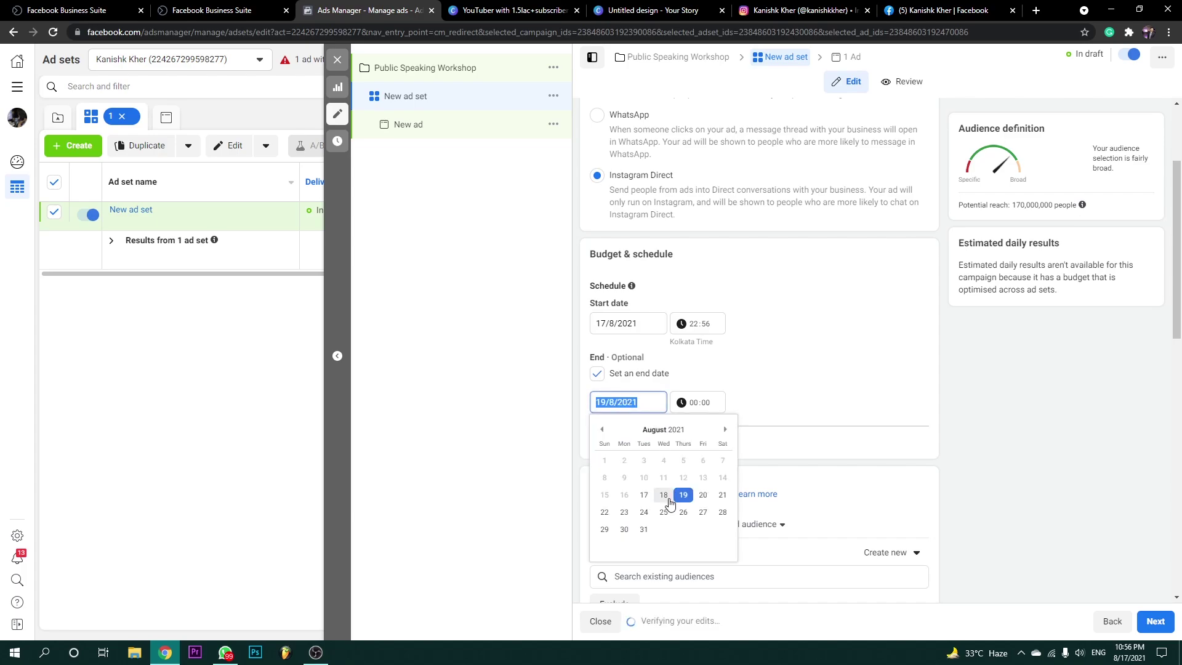
left_click(670, 495)
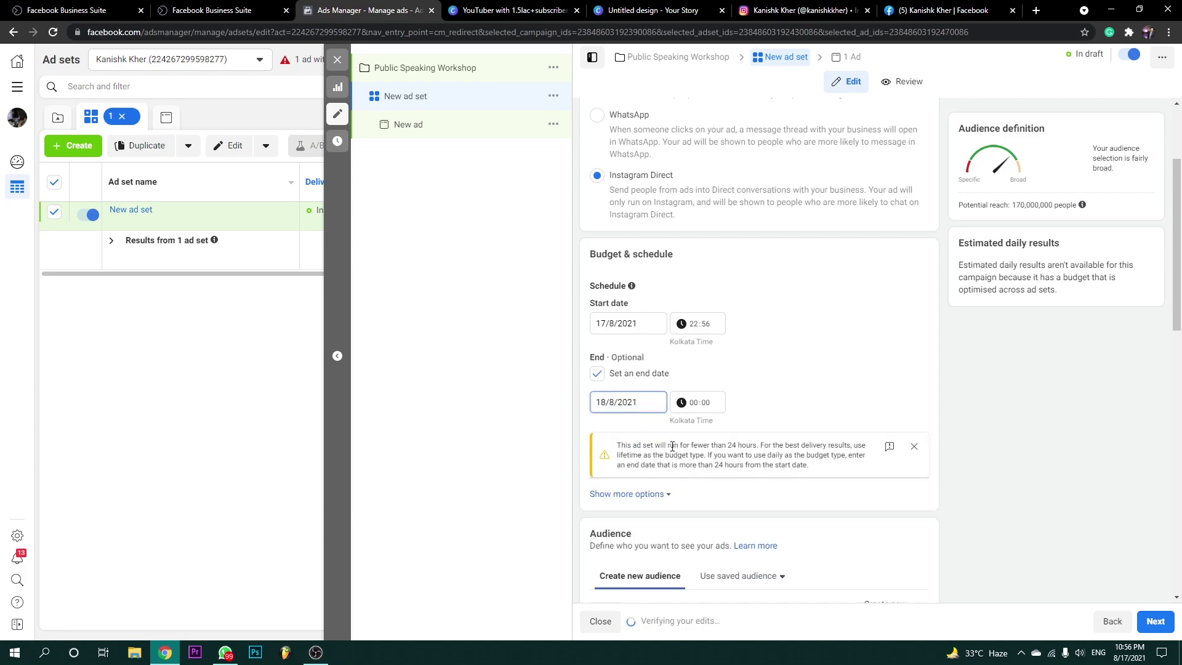
left_click_drag(672, 445, 633, 453)
left_click(749, 454)
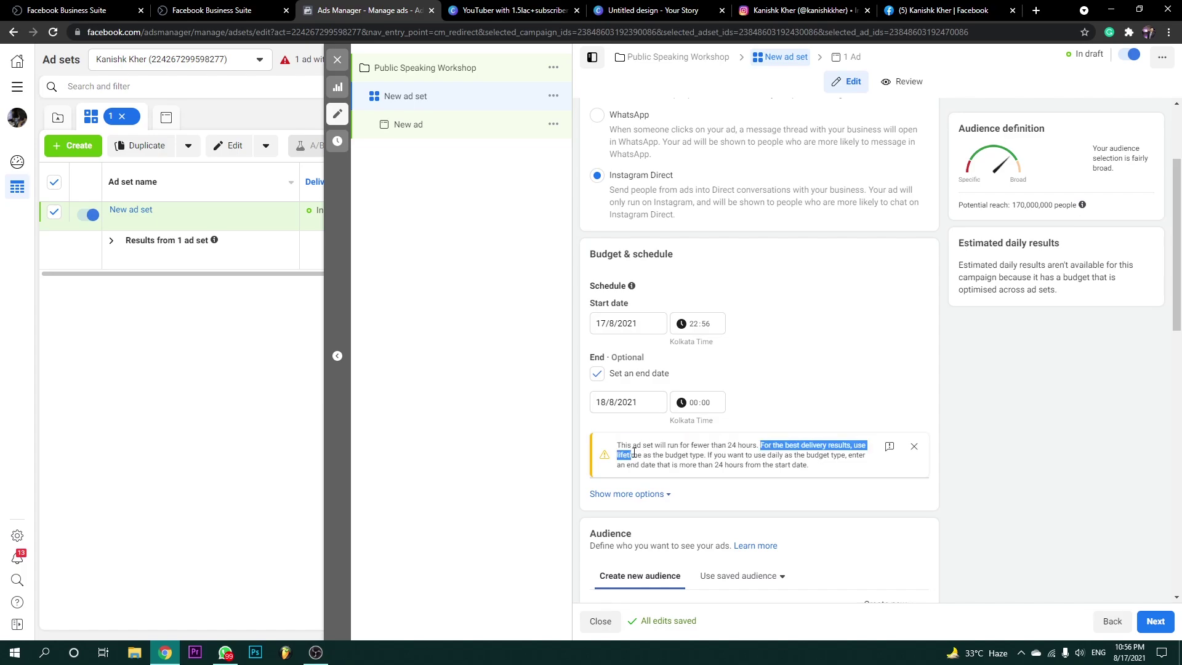
left_click(641, 401)
left_click(694, 495)
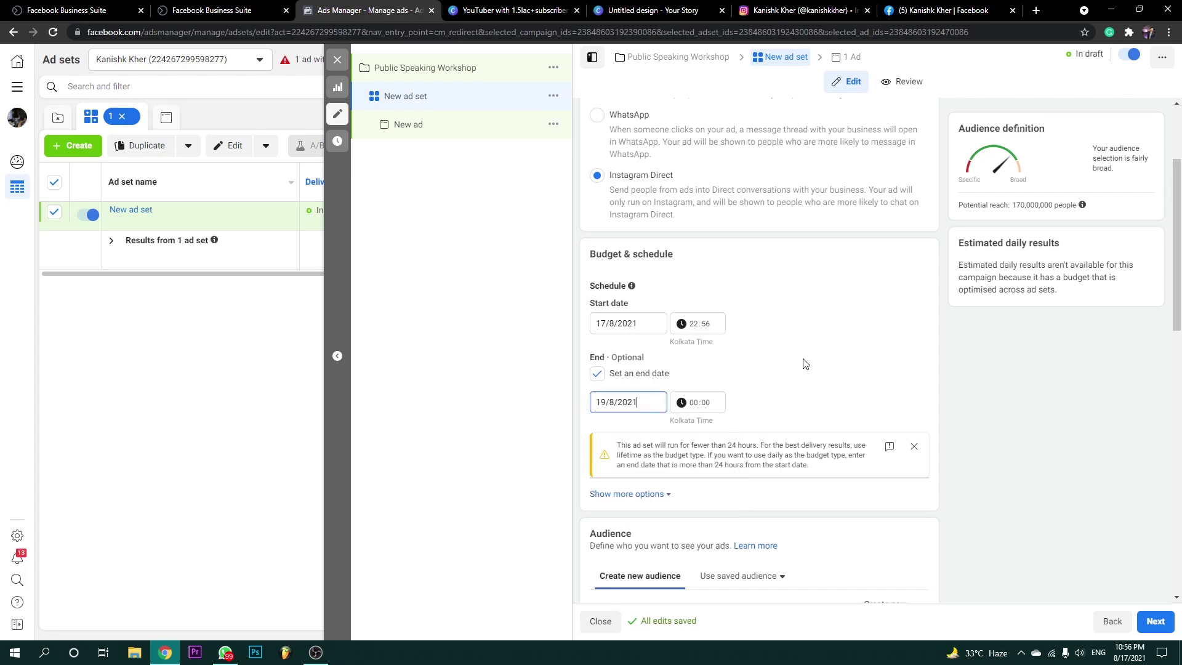
Look through the saved audiences available for the ad set without choosing one.
scroll(805, 361, "down", 3)
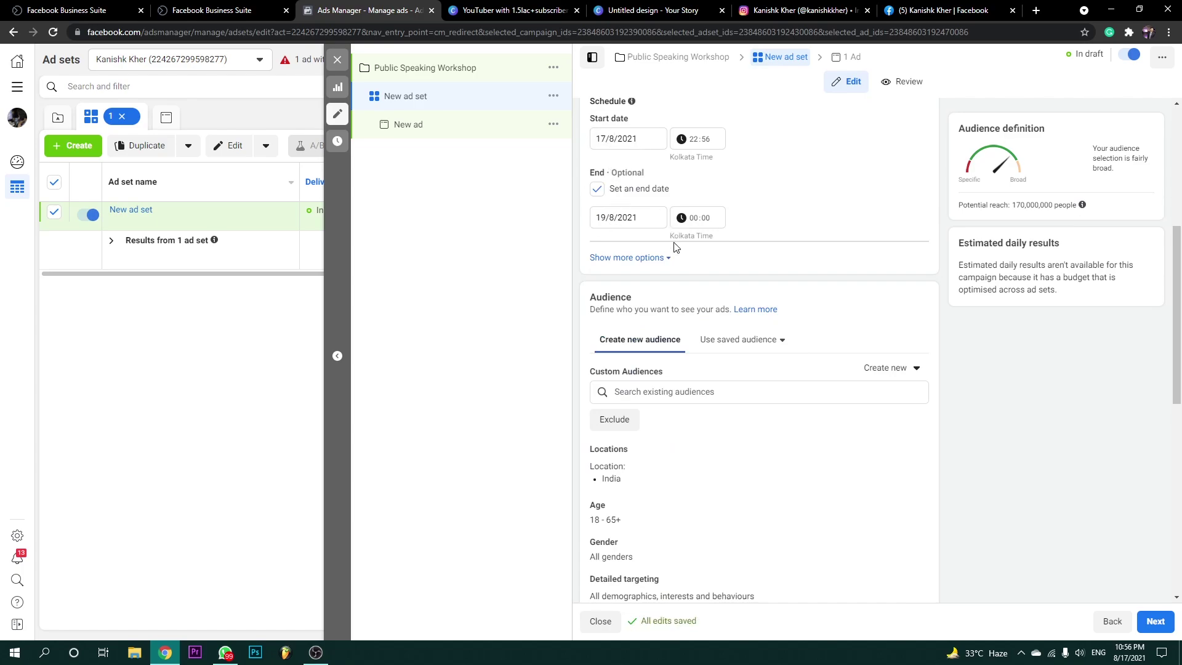
scroll(674, 246, "down", 2)
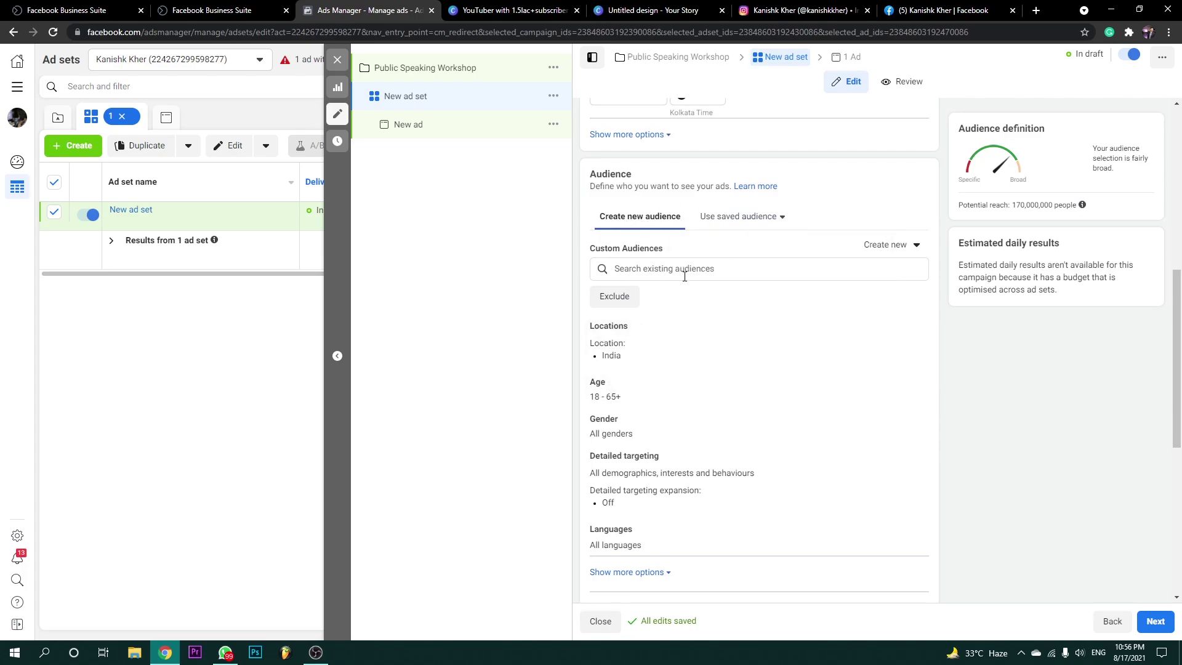
left_click(771, 217)
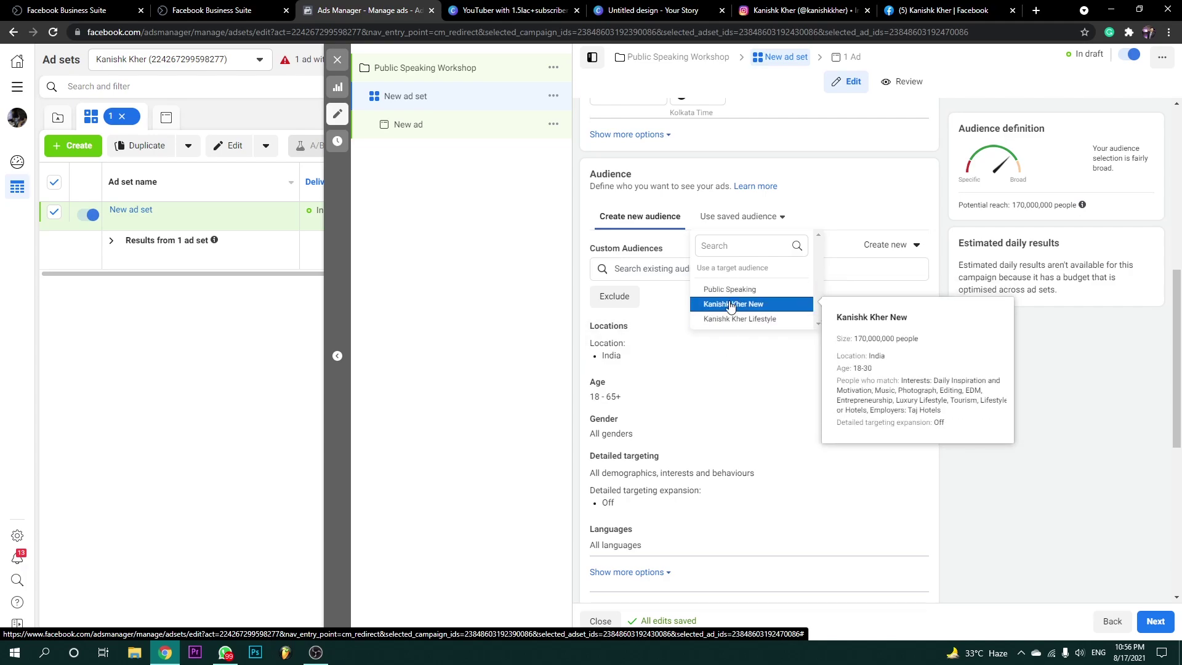
left_click(739, 356)
Check the Custom Audiences search for existing custom or lookalike audiences.
left_click(677, 270)
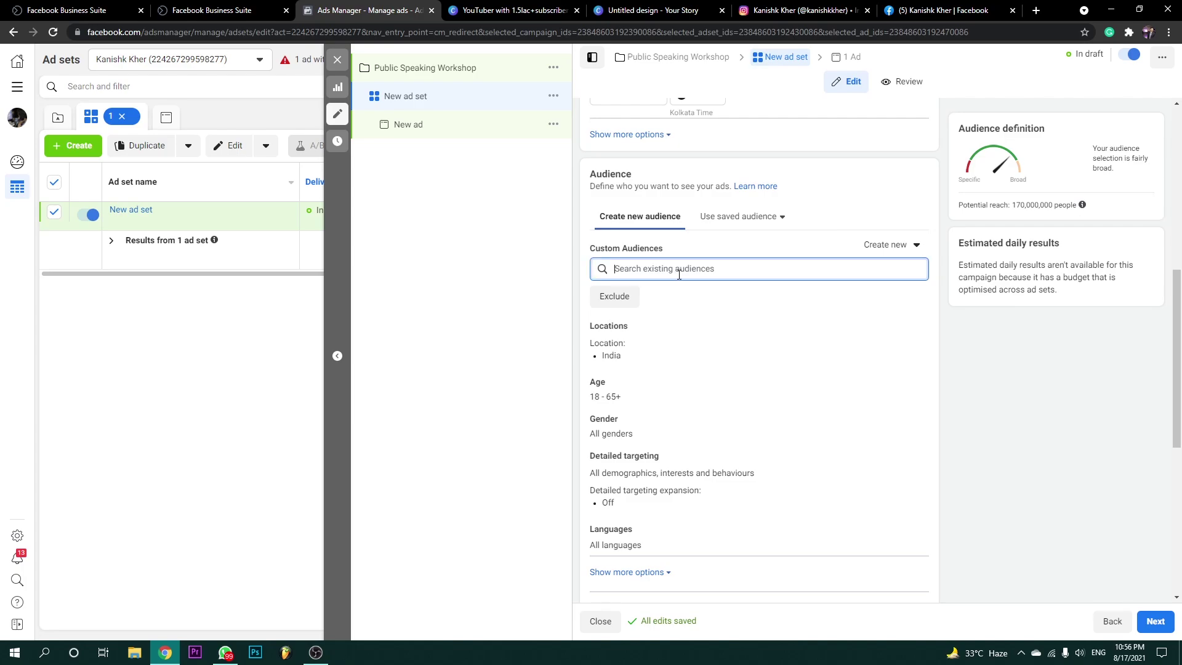
left_click(527, 253)
left_click(643, 261)
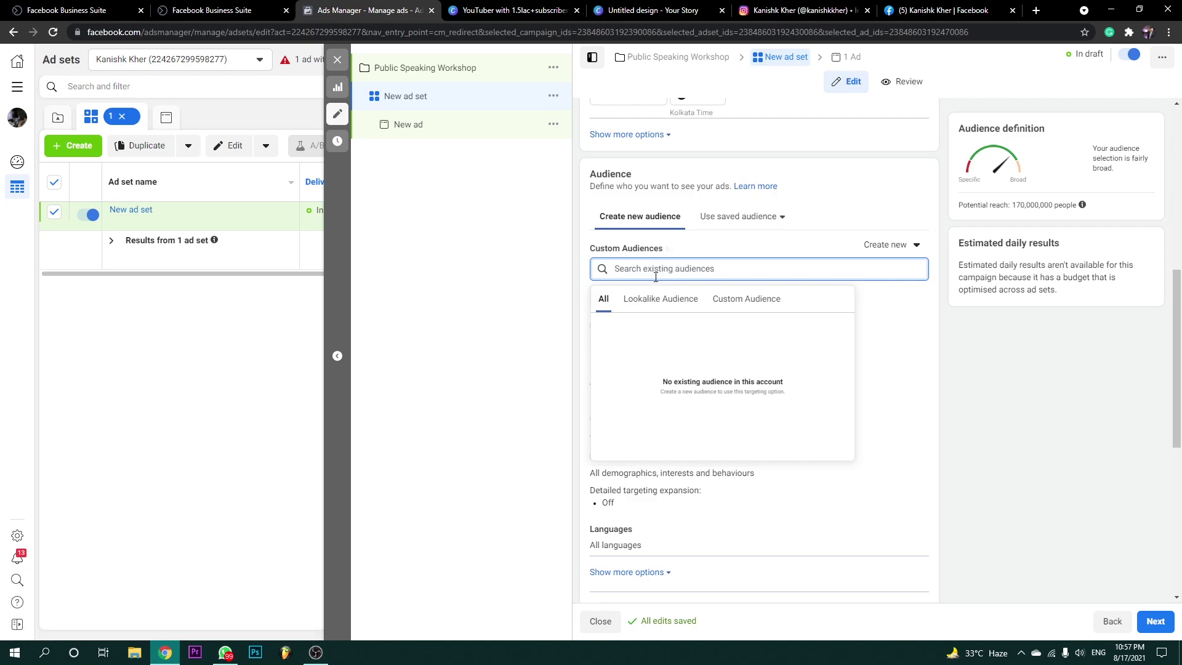
left_click(538, 284)
left_click(647, 269)
left_click(556, 289)
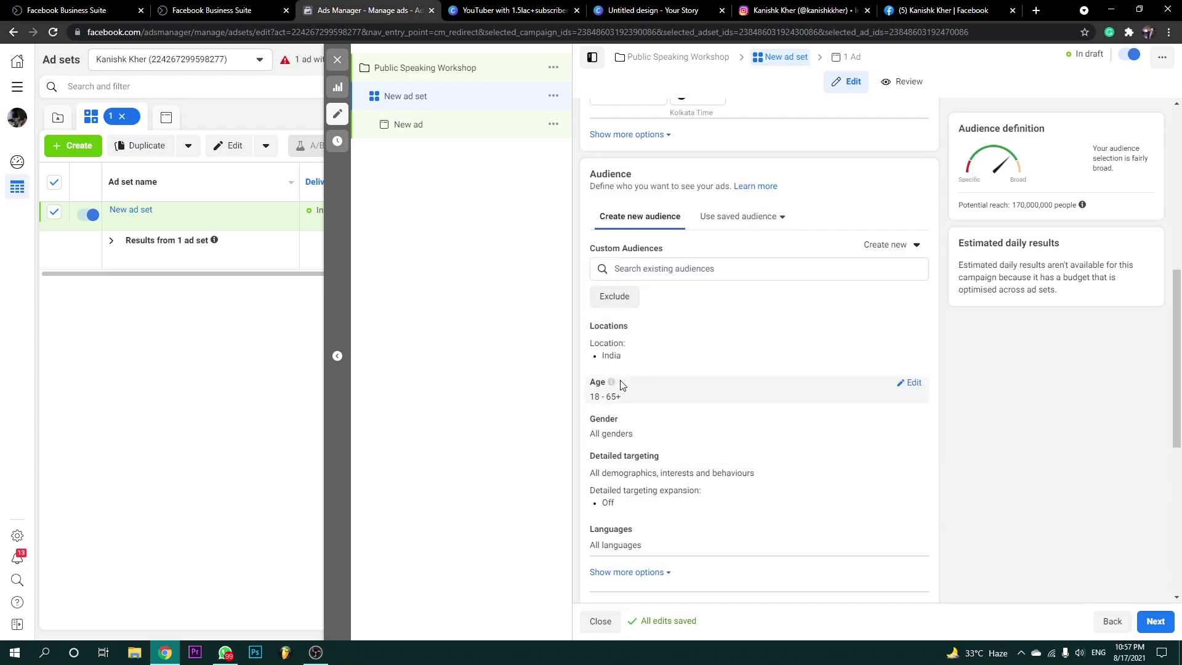
Edit the audience's age range and set its maximum age to 25.
scroll(617, 369, "down", 1)
left_click(911, 321)
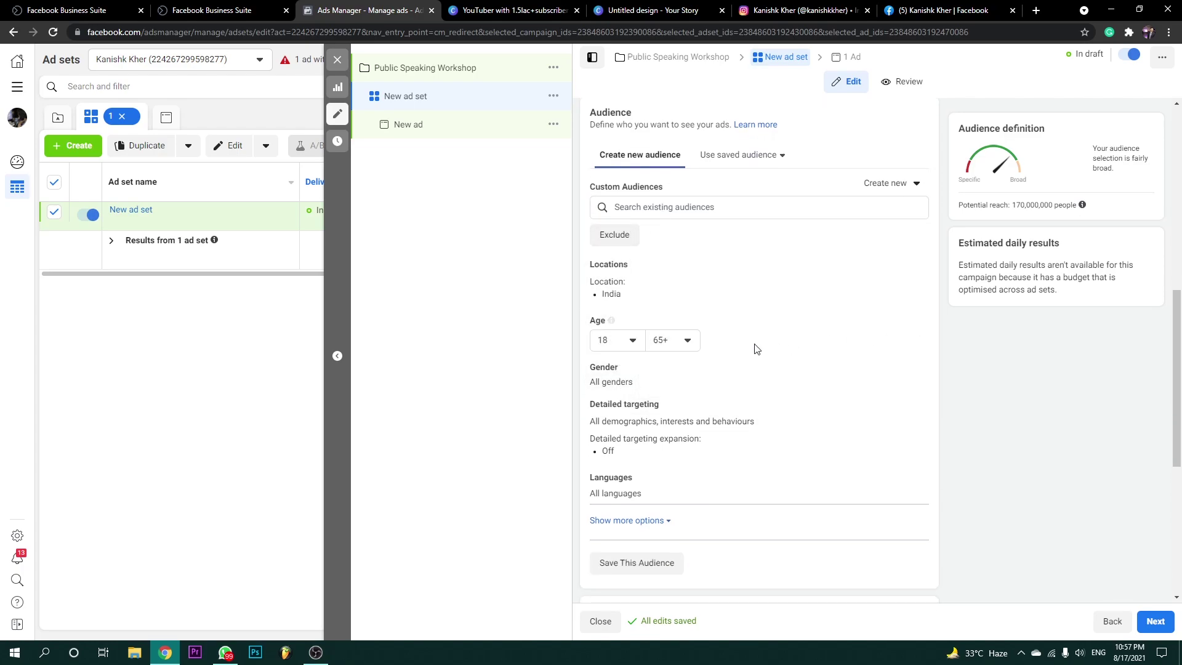
left_click(676, 345)
scroll(673, 447, "up", 10)
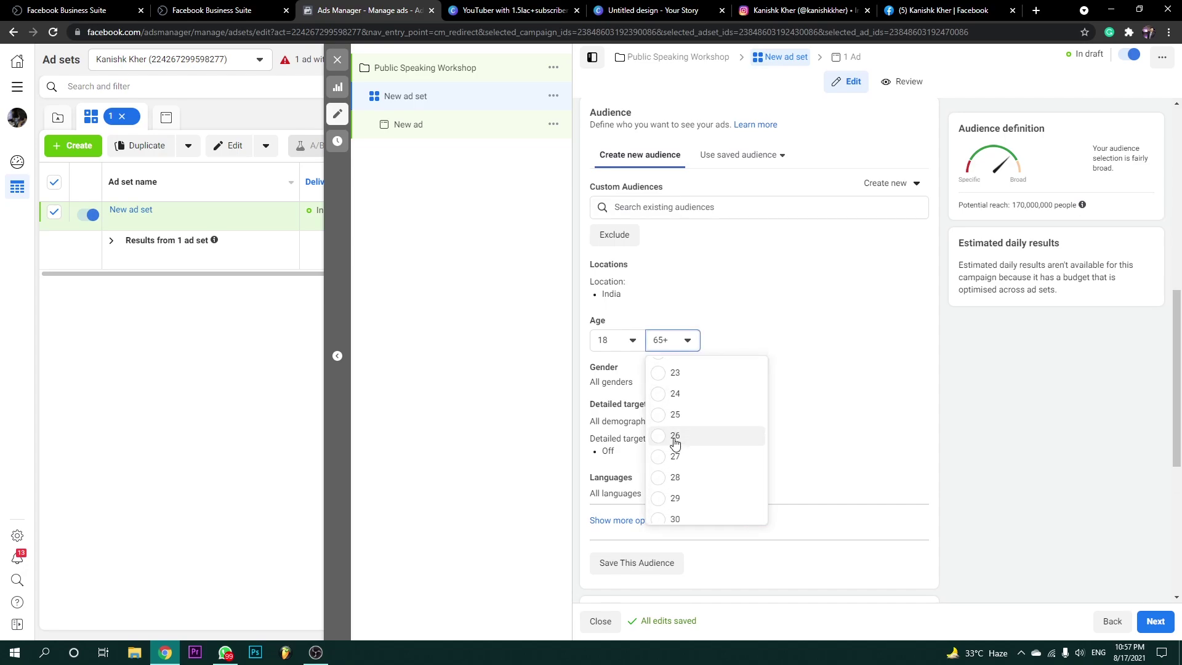
scroll(673, 434, "up", 1)
left_click(675, 423)
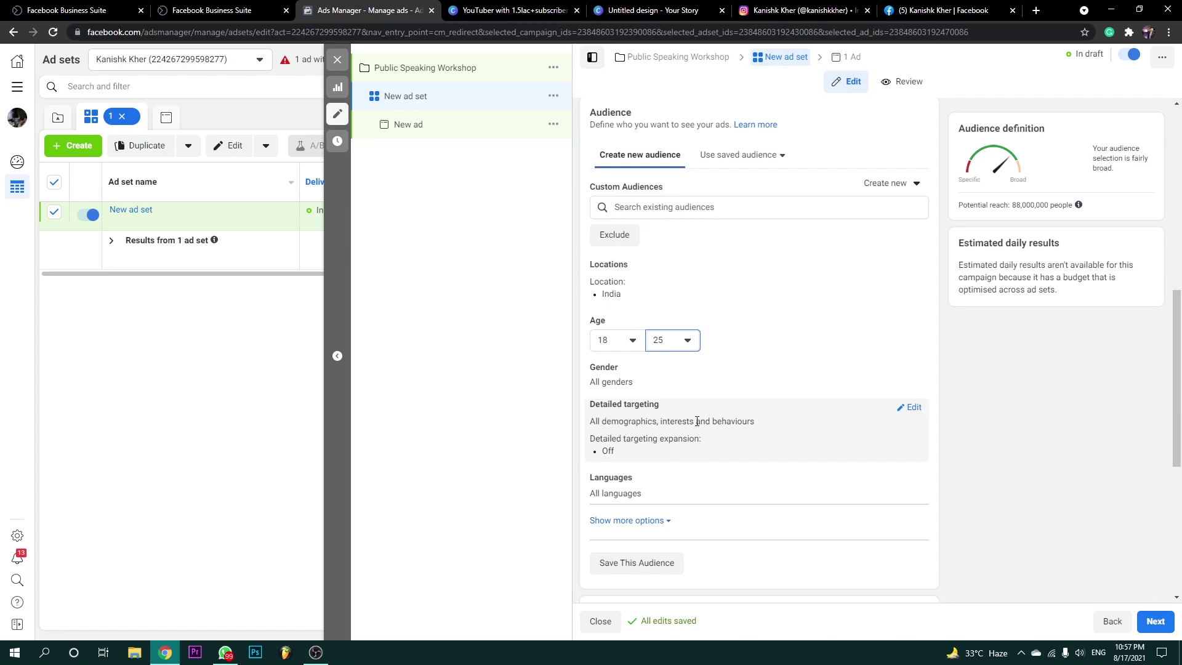
Open detailed targeting for editing, search for "Public speak" and add the Public speaking interest.
left_click(912, 407)
scroll(765, 395, "down", 2)
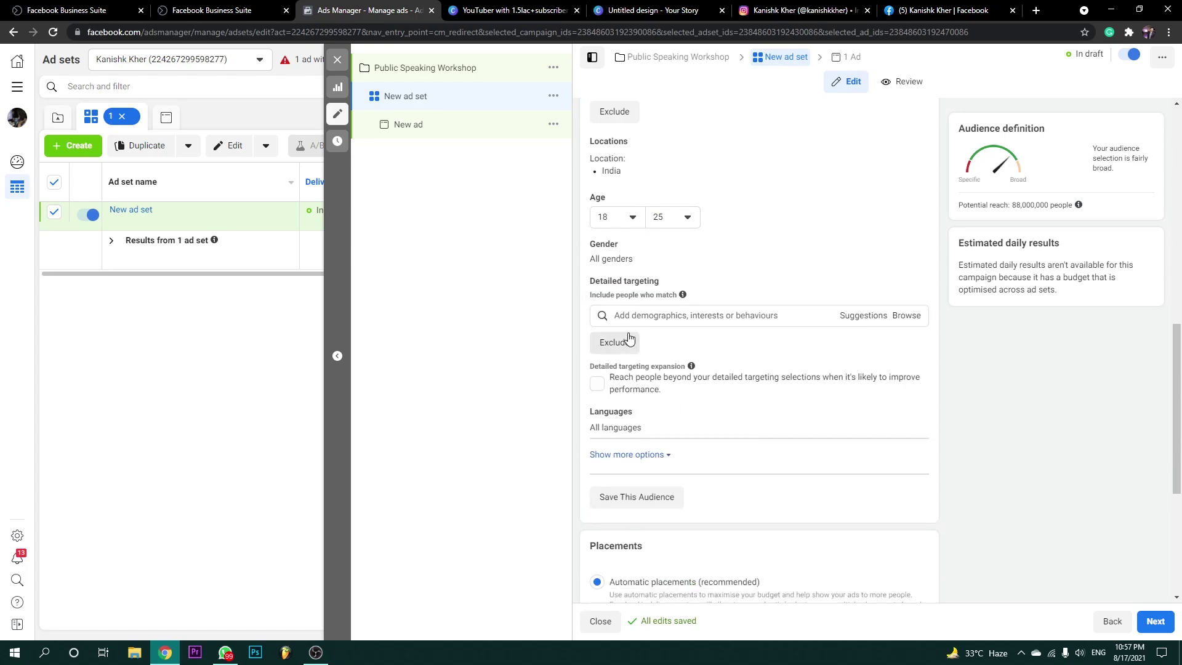
left_click(670, 316)
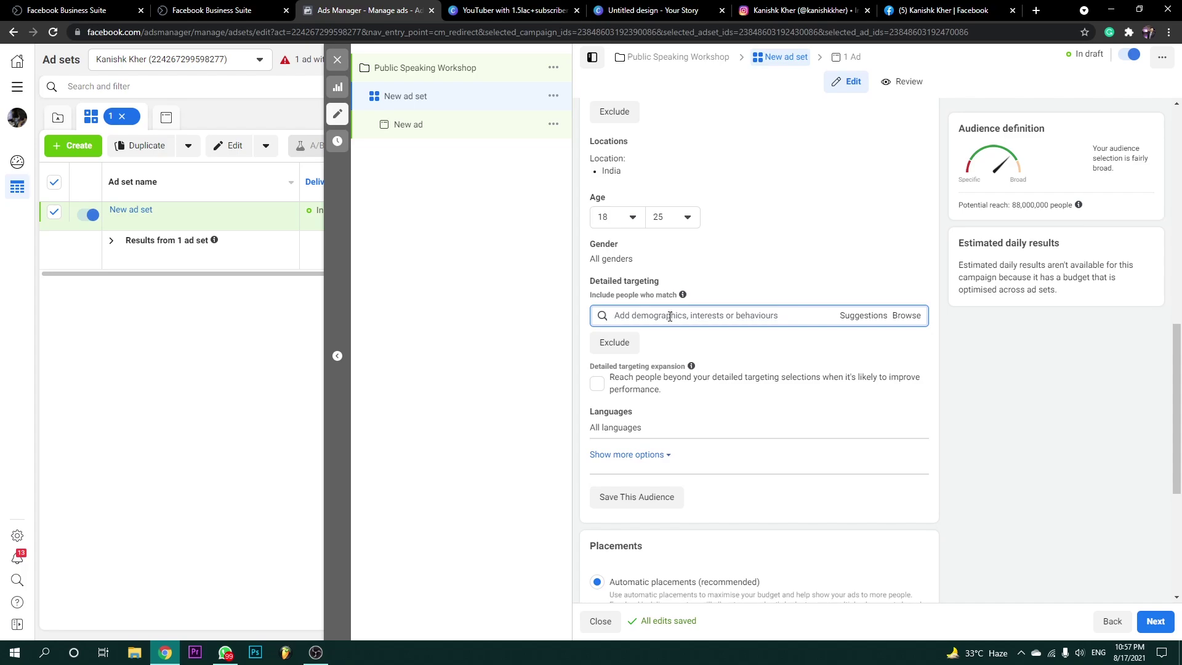
type("Public speak")
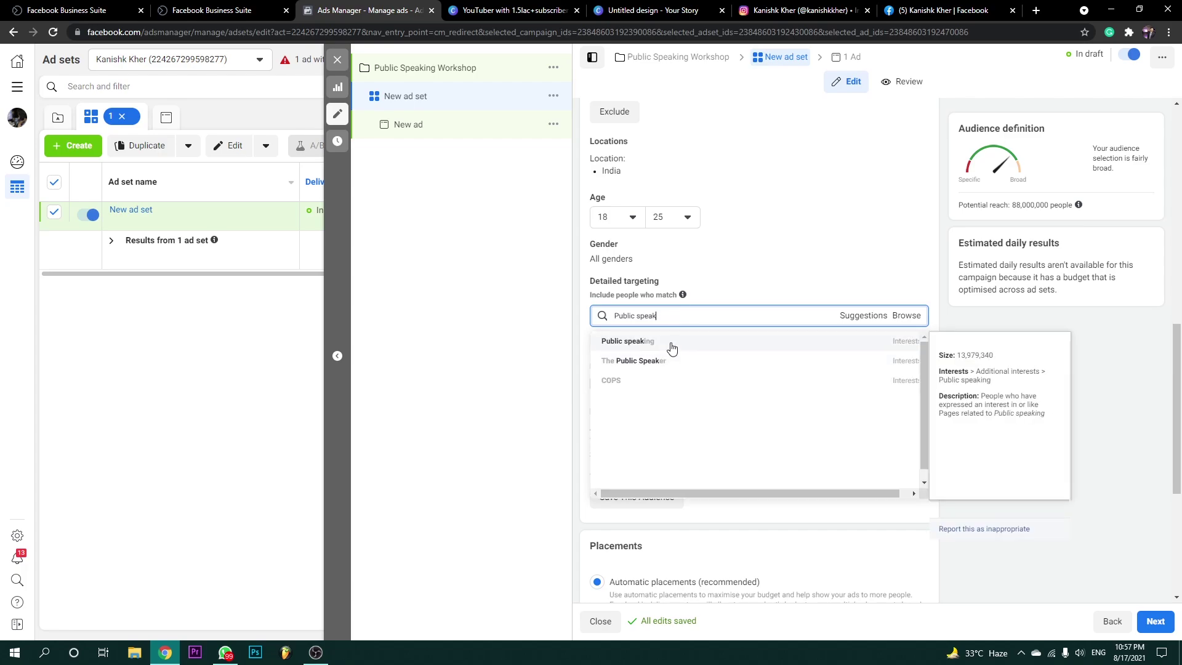
left_click(672, 349)
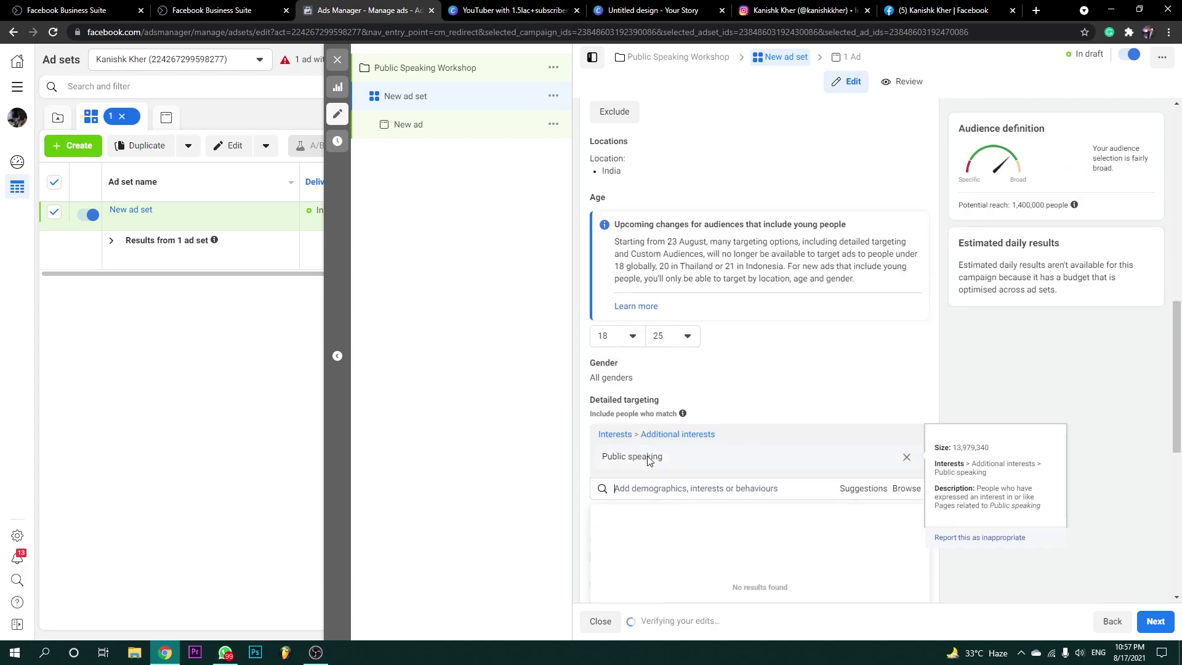
Search detailed targeting for "Book reading", shorten the query and add the eBook readers interest.
left_click(657, 489)
type("Book reading")
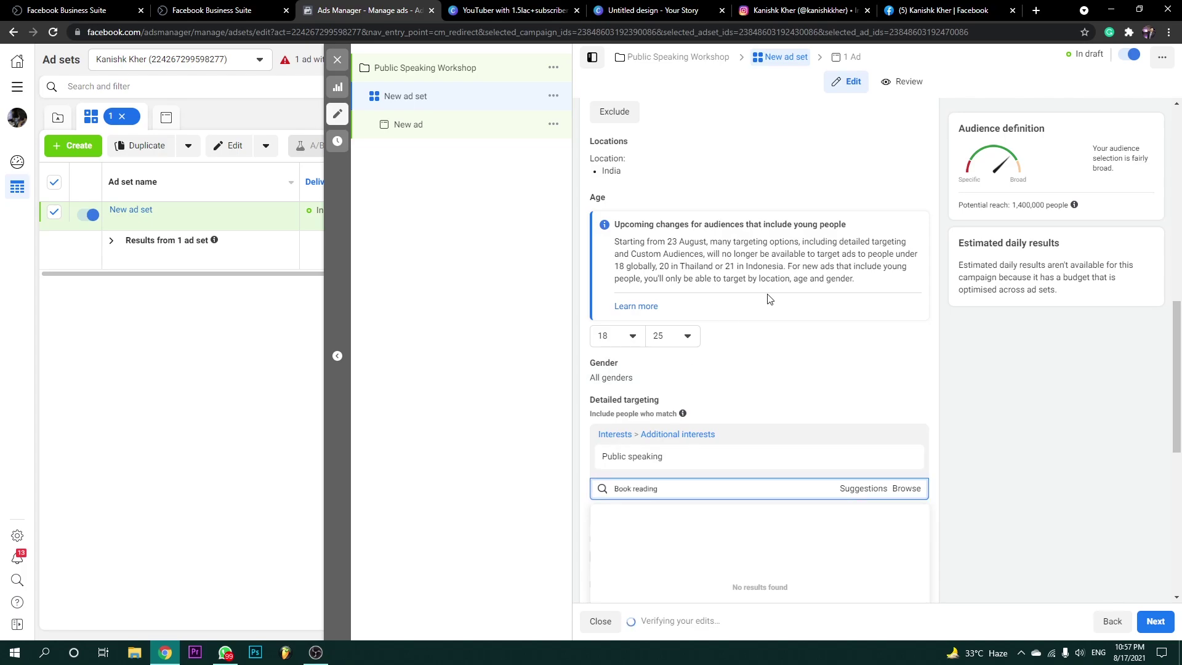
scroll(768, 300, "down", 3)
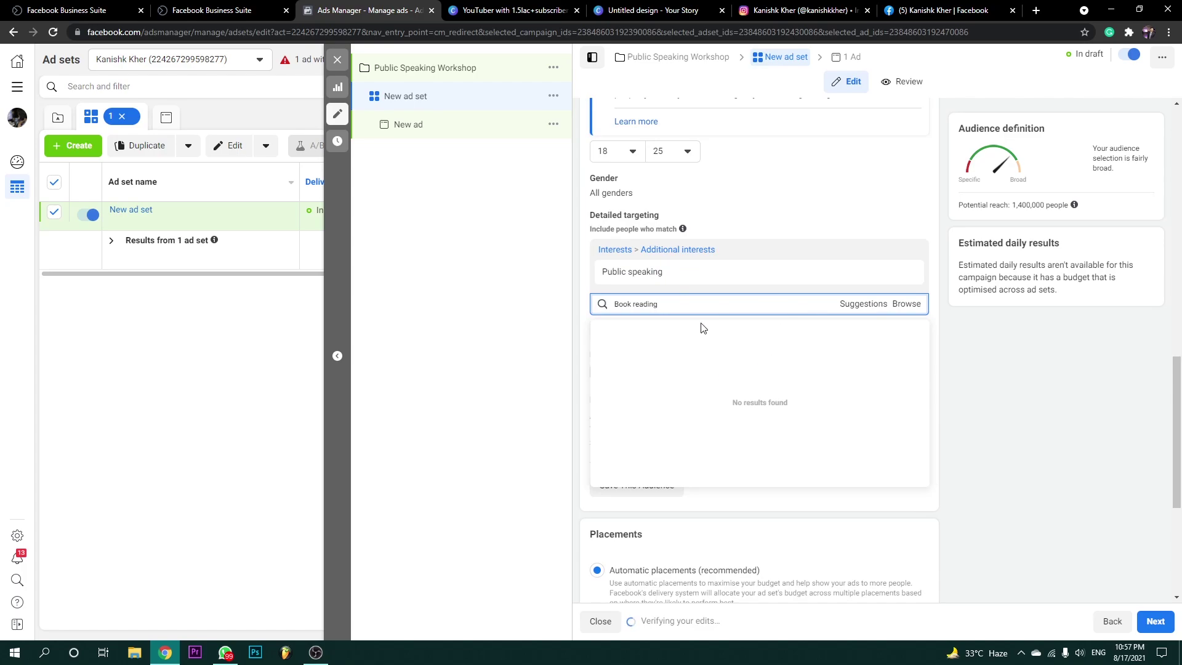
left_click_drag(679, 302, 642, 308)
key("BackSpace")
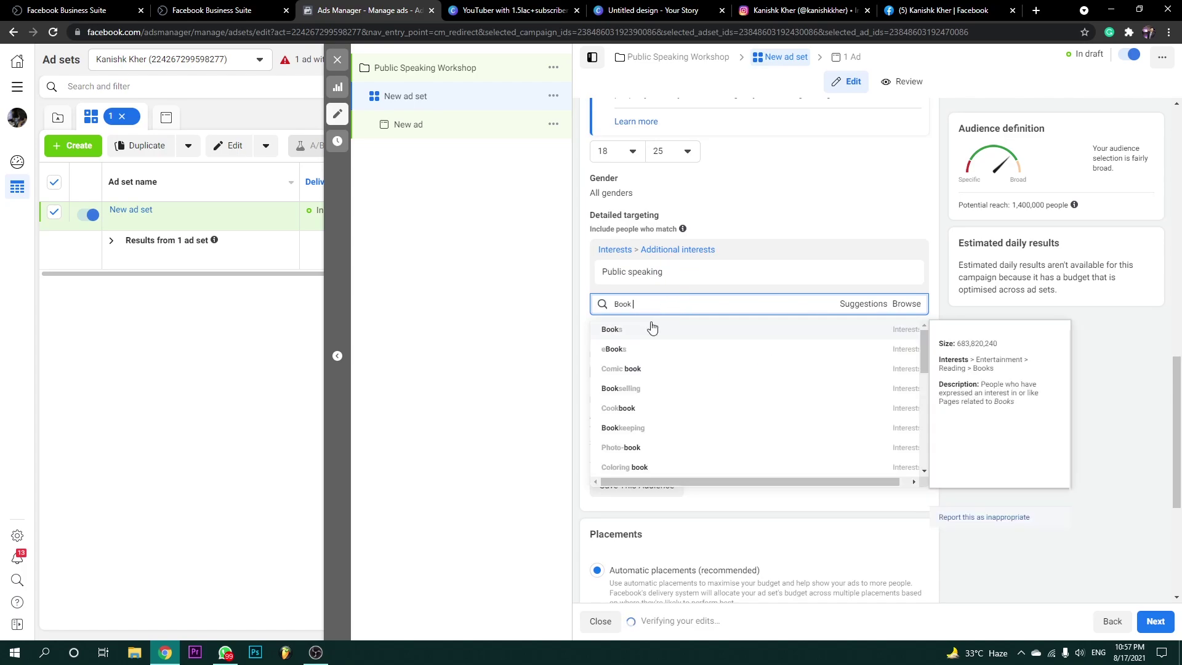
type("ed")
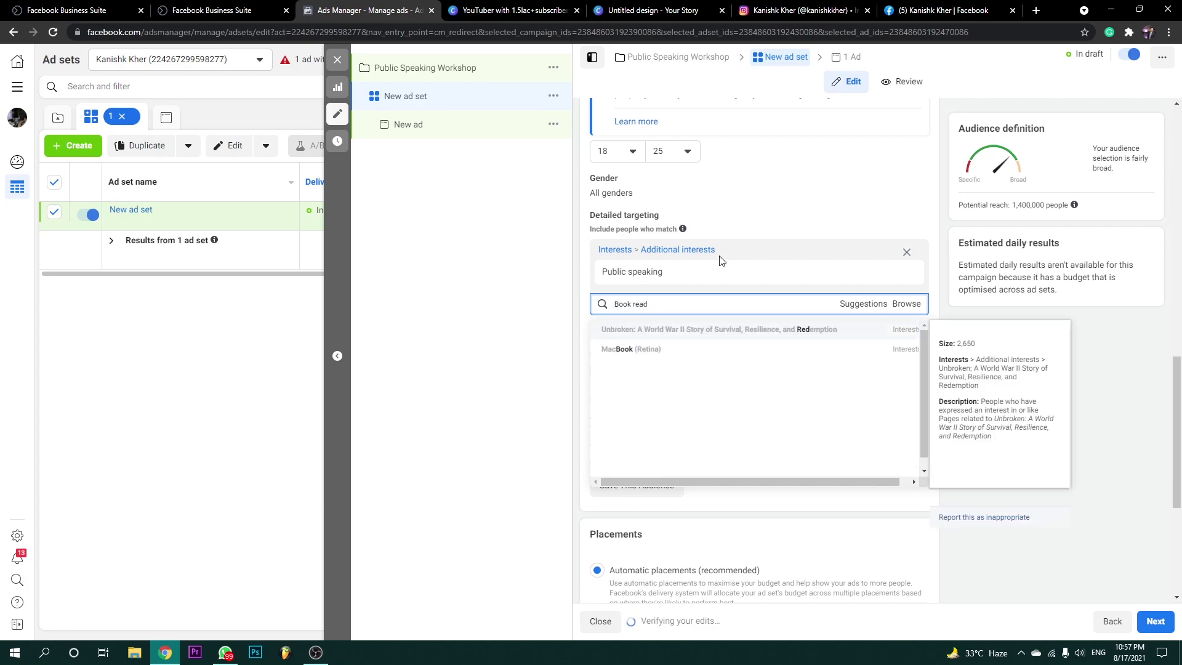
left_click(676, 327)
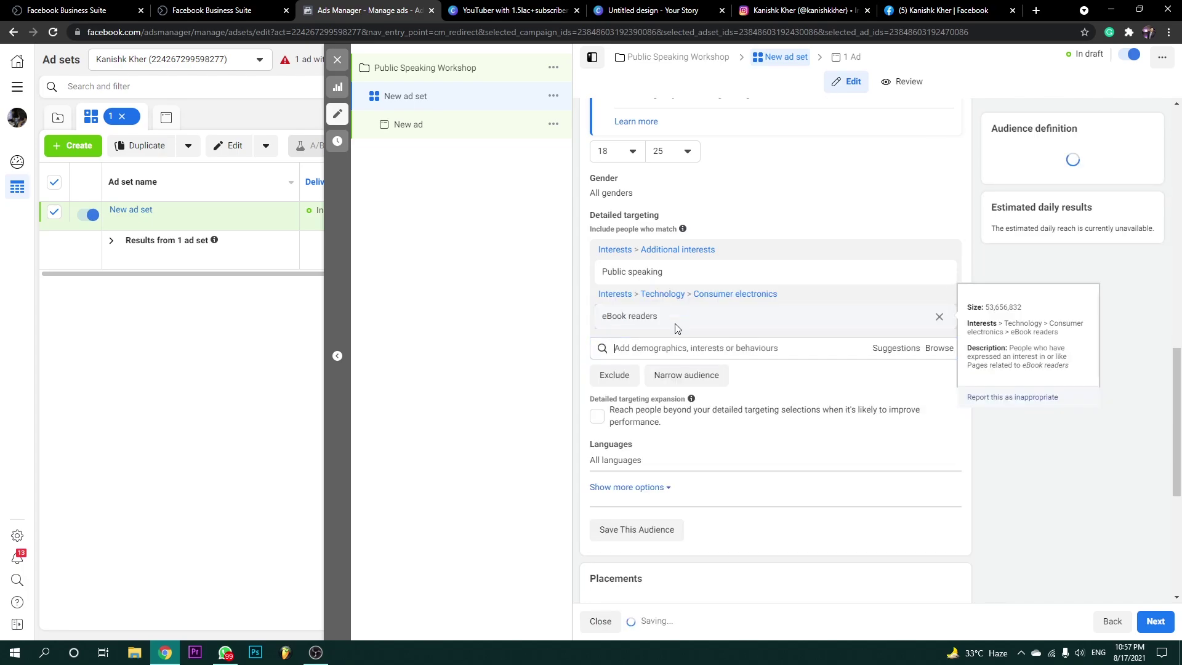
Search detailed targeting for "Readers" and examine the suggested interests, job titles and employers.
type("R")
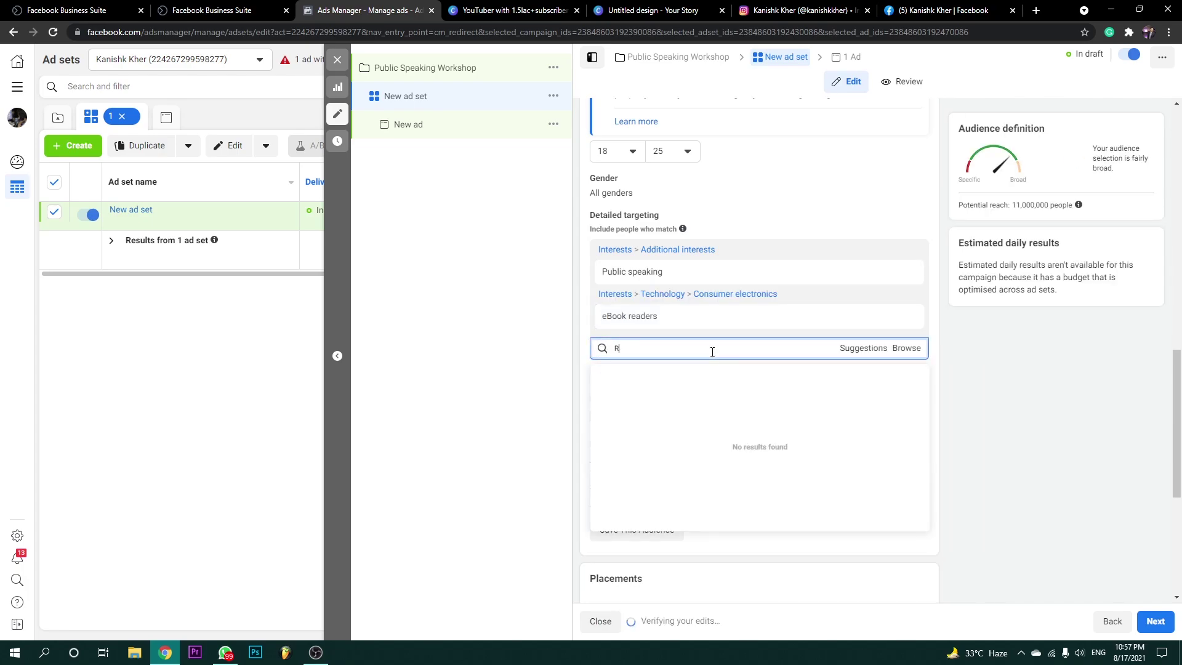
type("eaders")
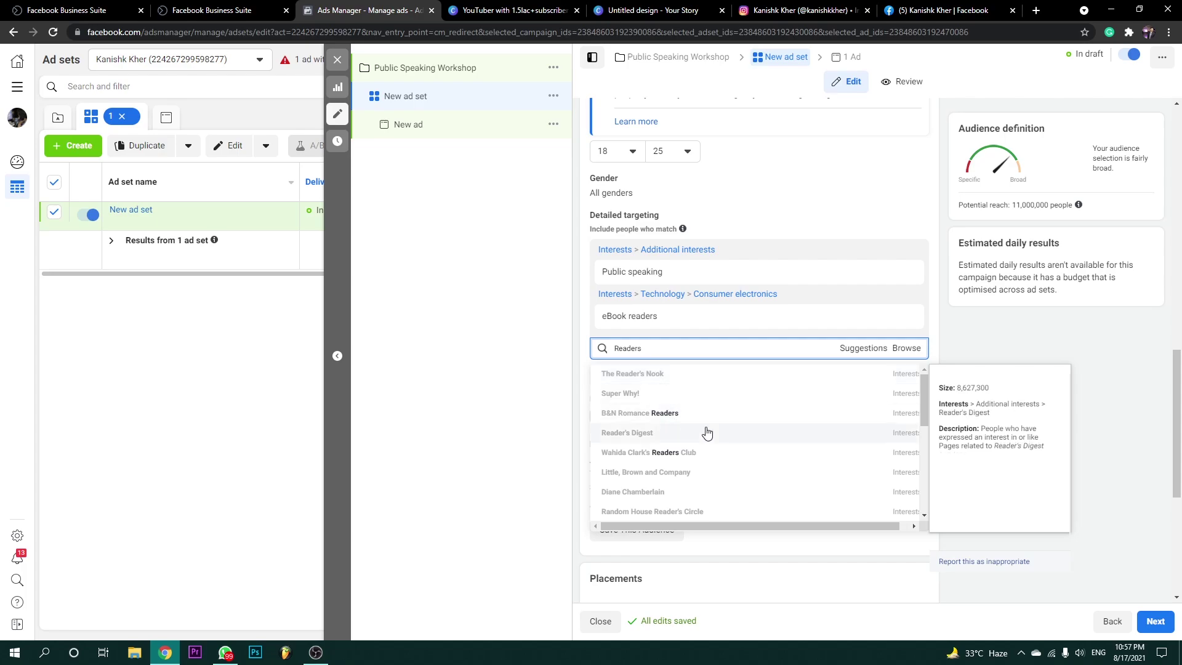
scroll(897, 409, "down", 3)
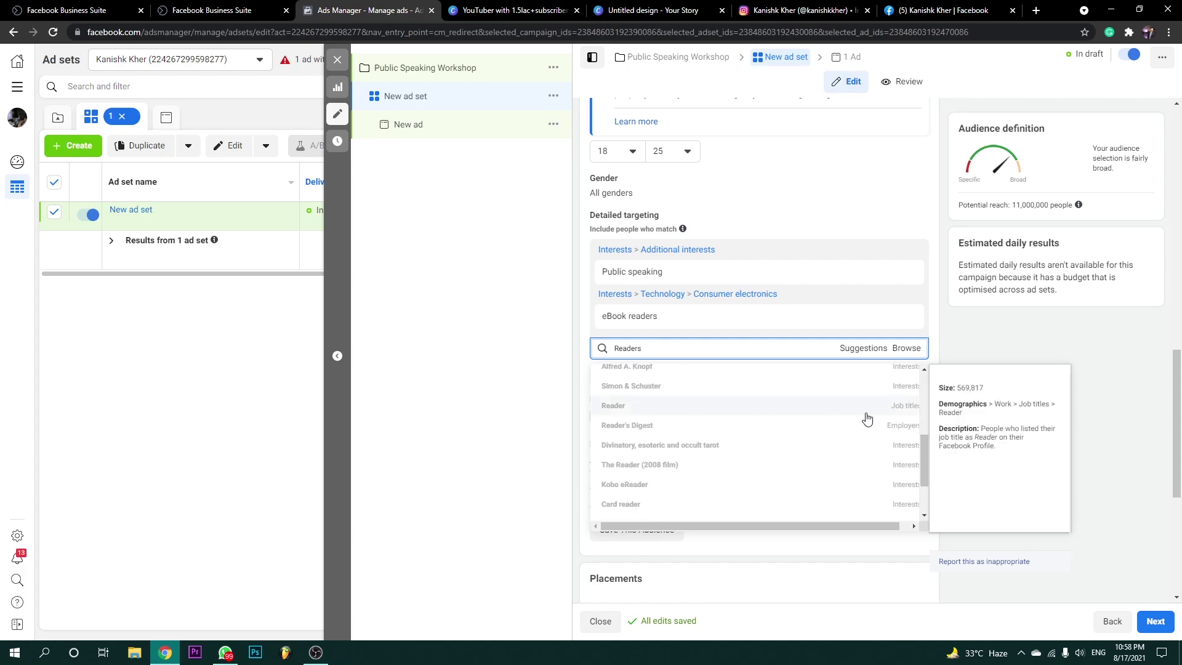
scroll(866, 419, "down", 3)
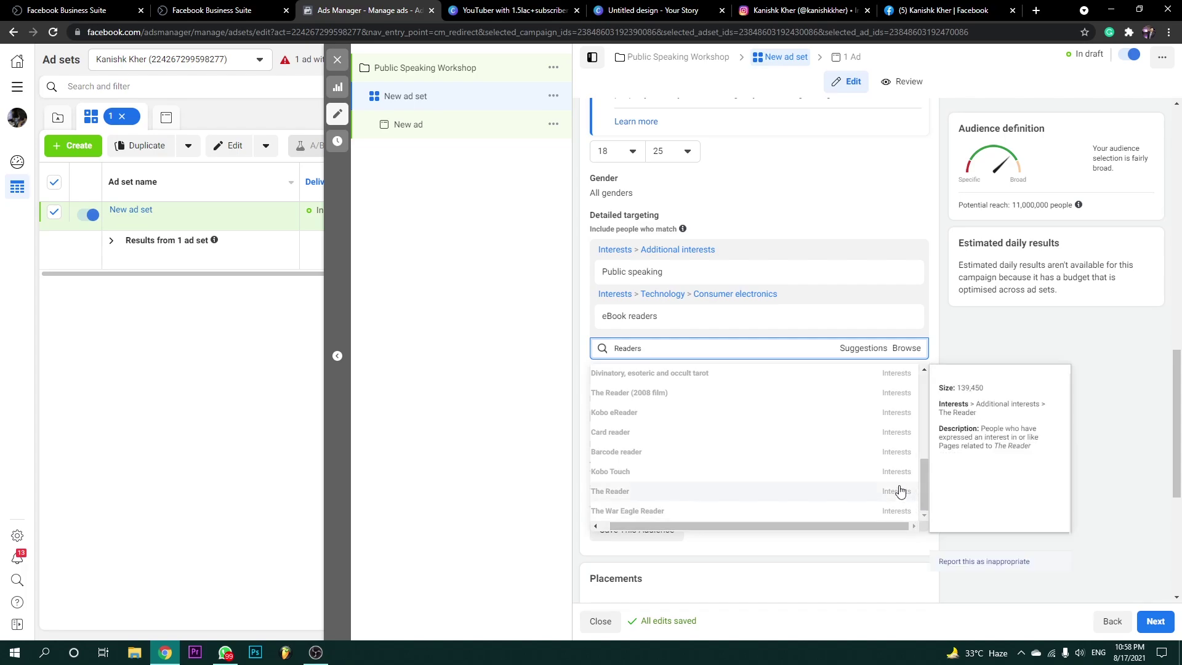
scroll(896, 431, "up", 3)
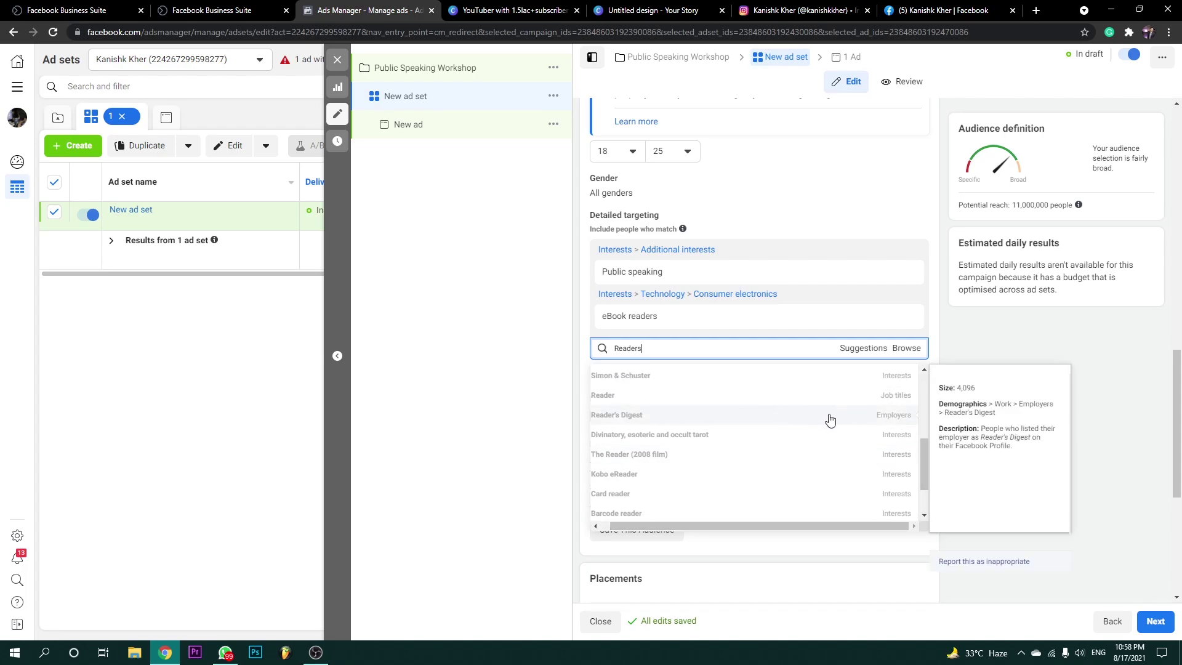
scroll(885, 425, "up", 1)
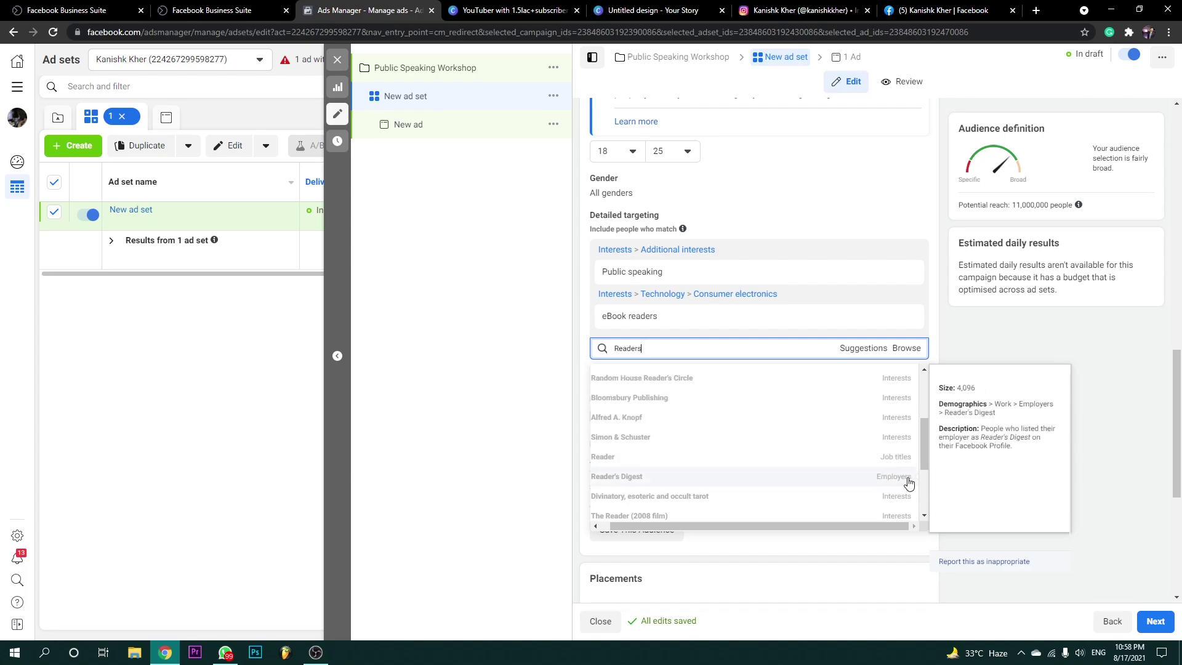
scroll(899, 431, "down", 5)
scroll(890, 373, "up", 1)
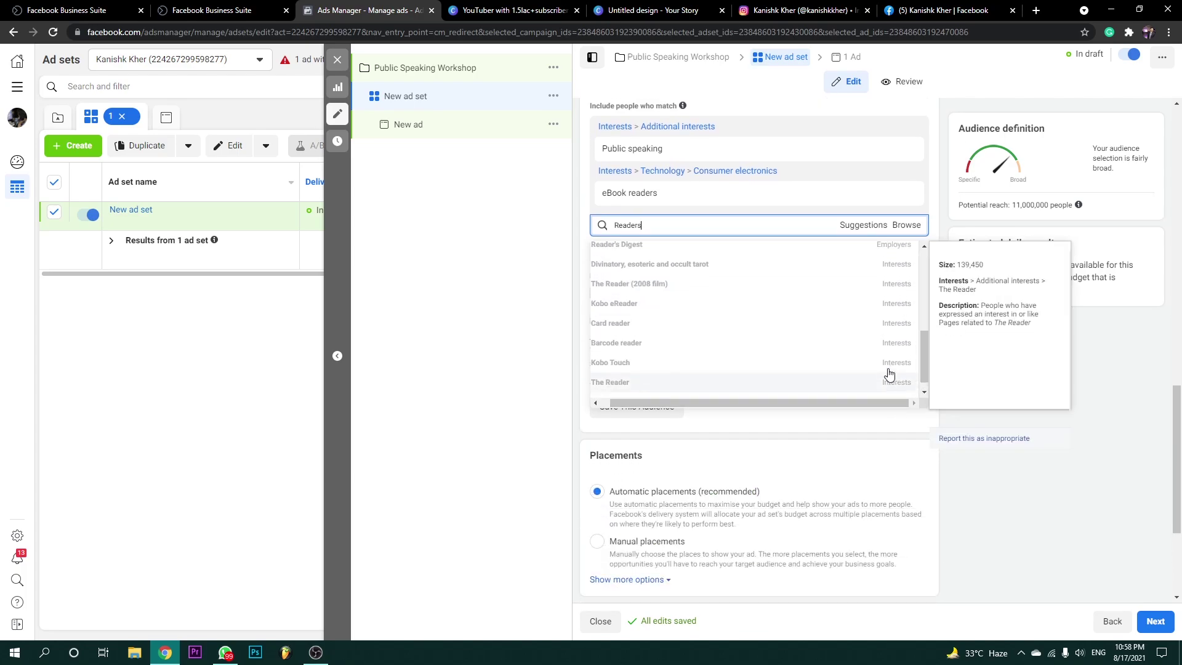
scroll(889, 372, "up", 6)
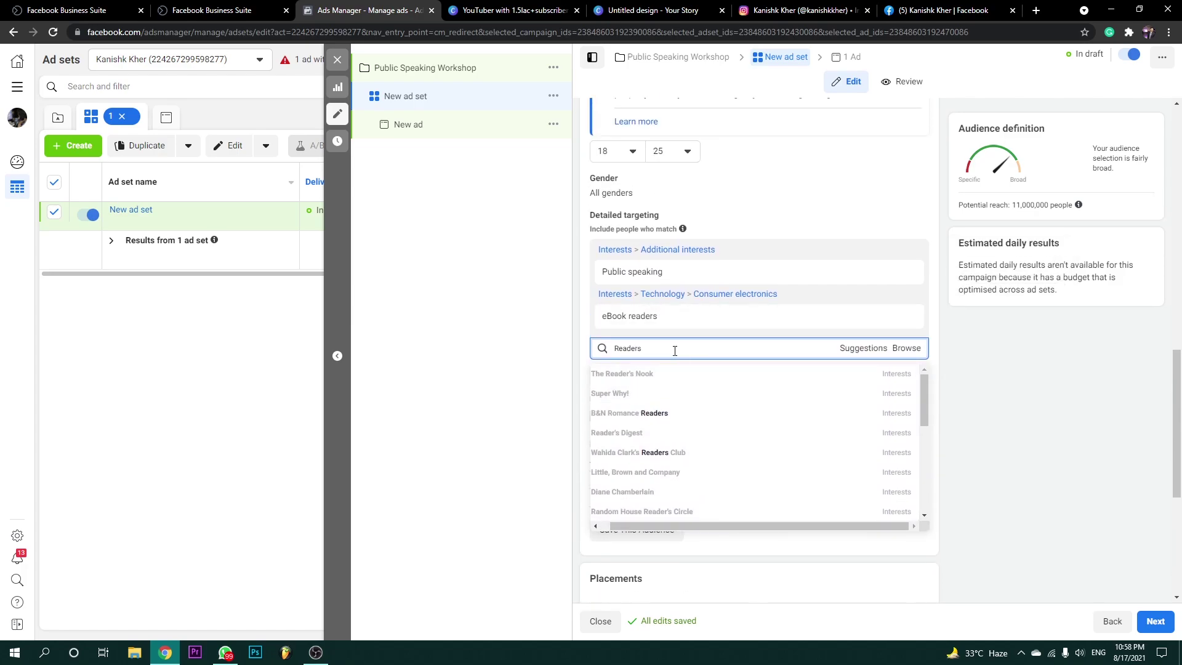
Search detailed targeting for "Networkers", examine the suggested employers and interests, and clear the query.
double_click(613, 356)
type("Network")
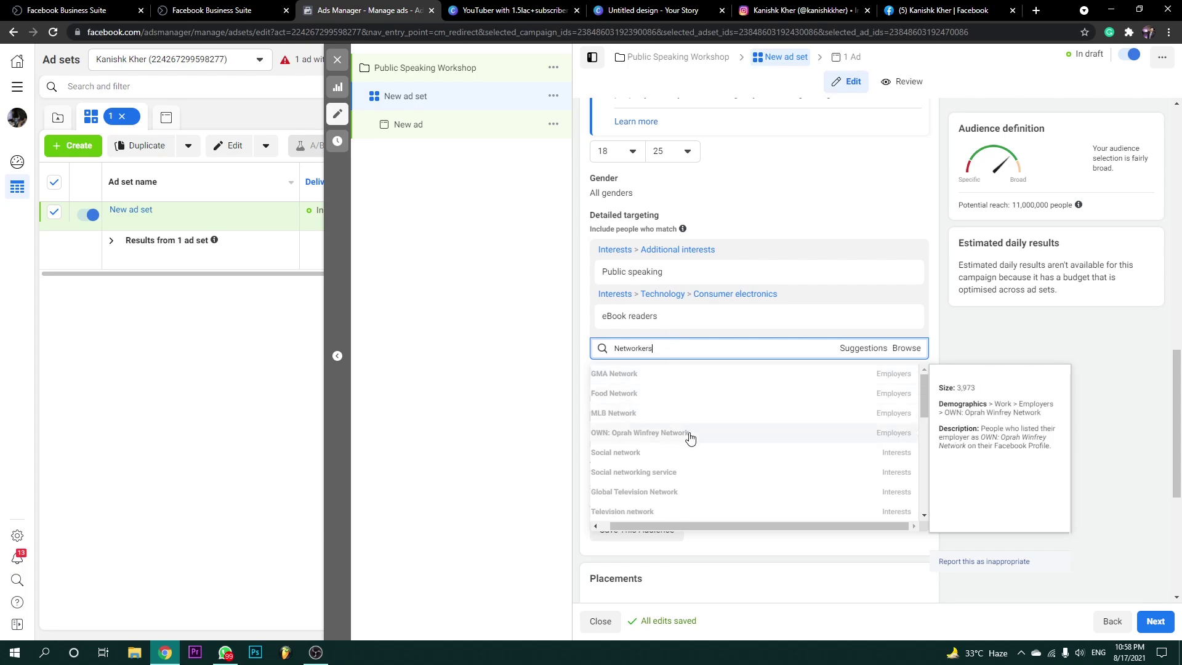
scroll(868, 455, "down", 2)
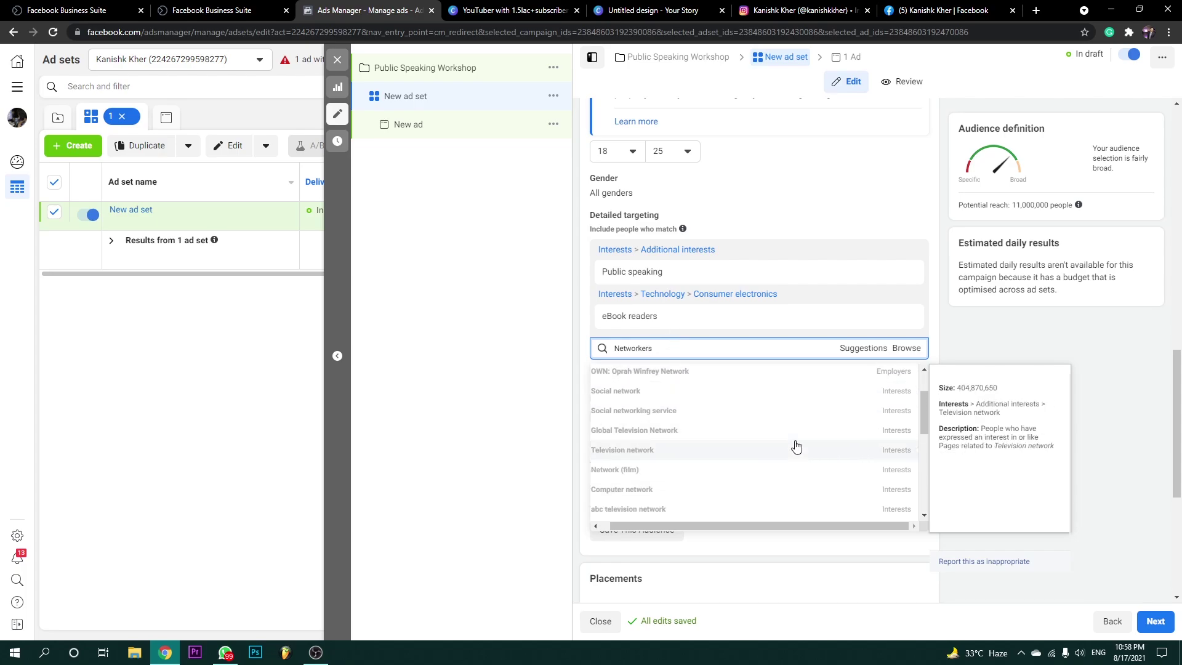
scroll(796, 447, "down", 2)
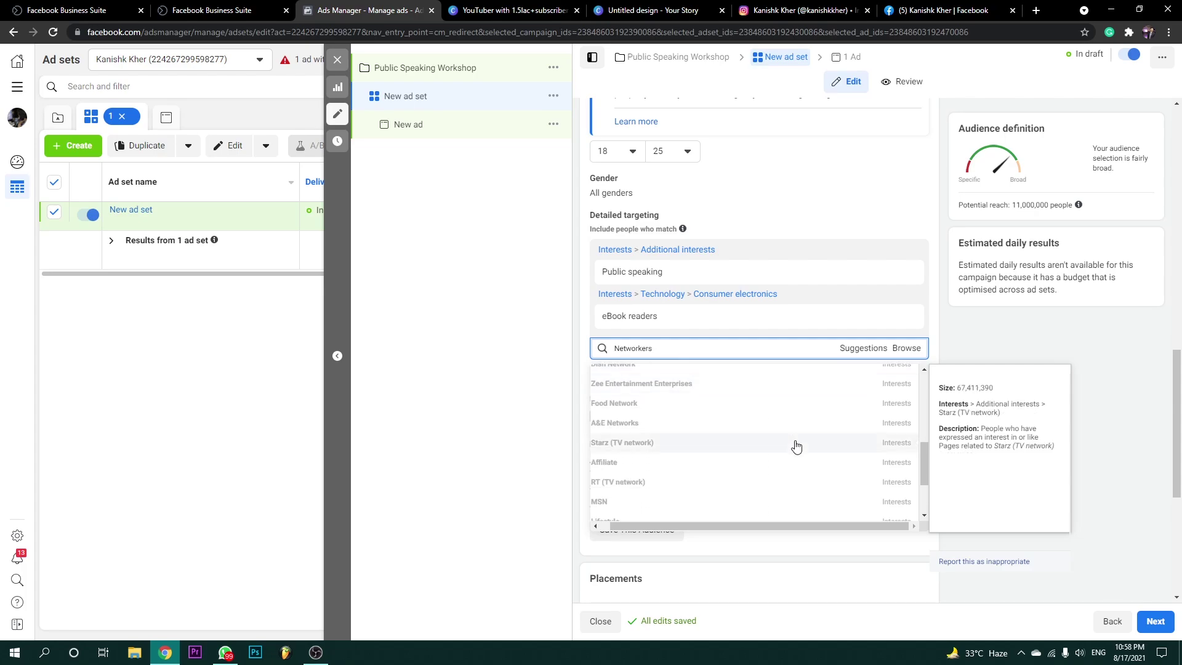
scroll(796, 446, "down", 2)
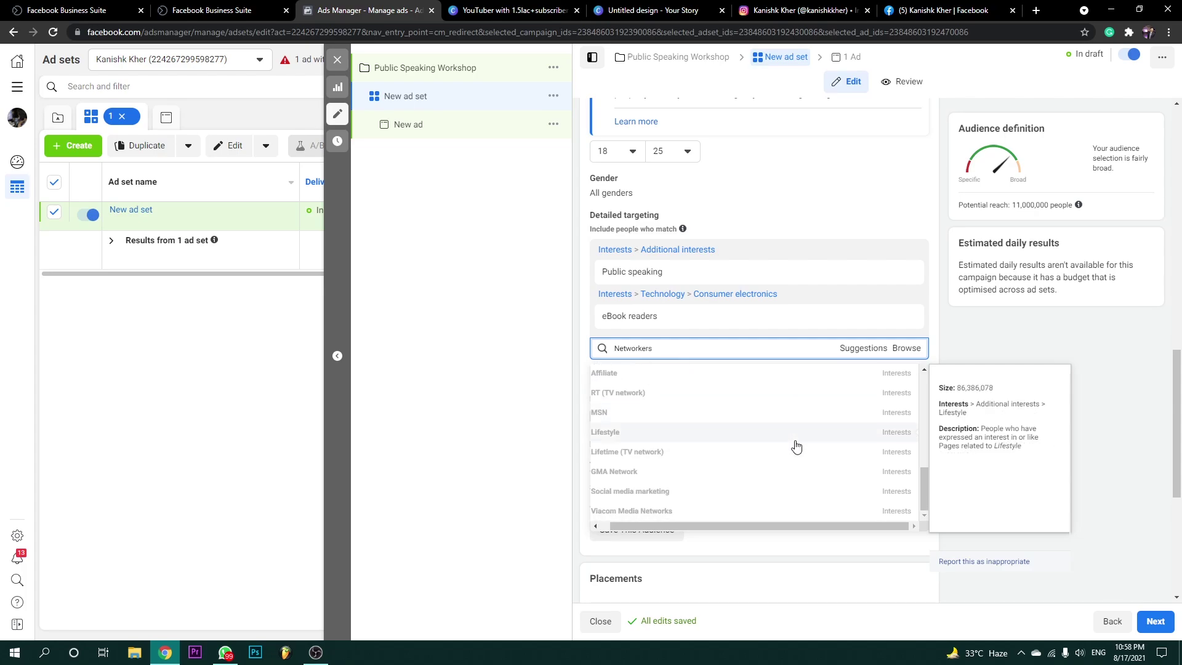
scroll(796, 447, "down", 2)
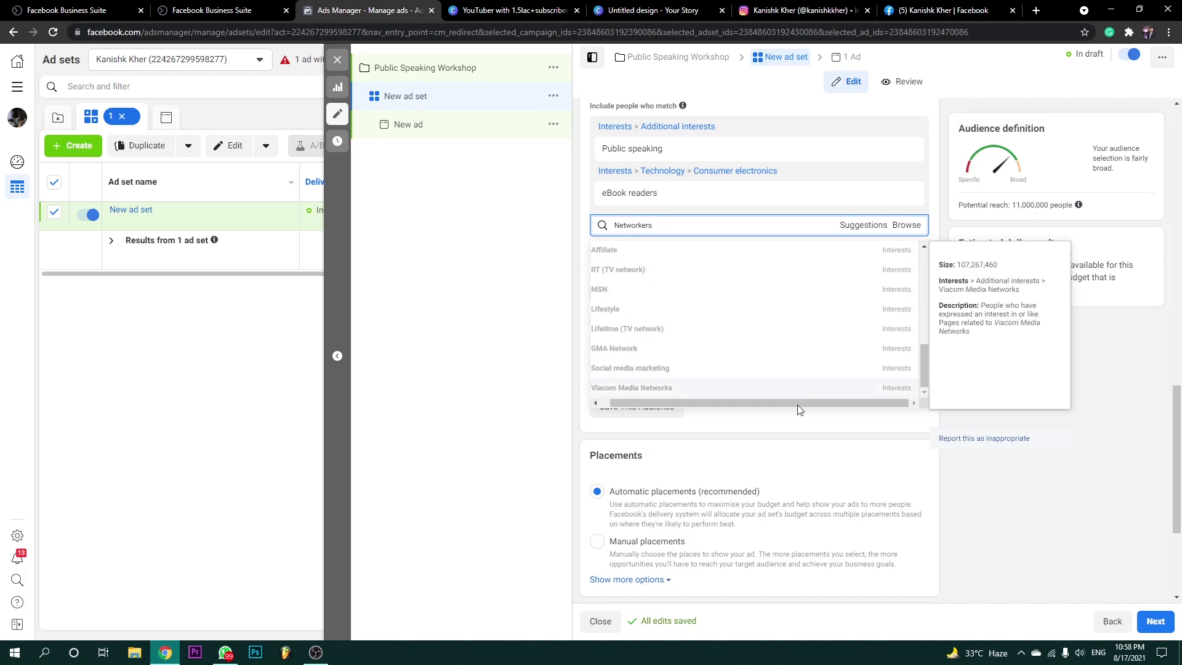
scroll(796, 404, "up", 4)
scroll(802, 499, "up", 3)
scroll(776, 475, "down", 5)
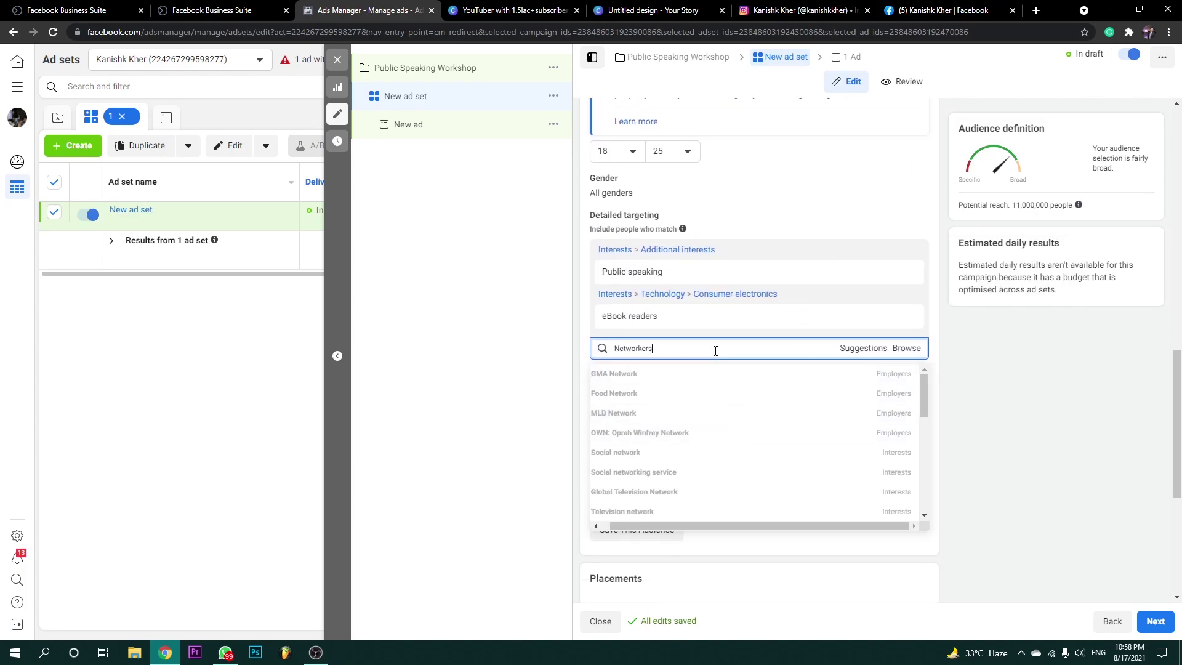
left_click_drag(715, 349, 561, 351)
key("BackSpace")
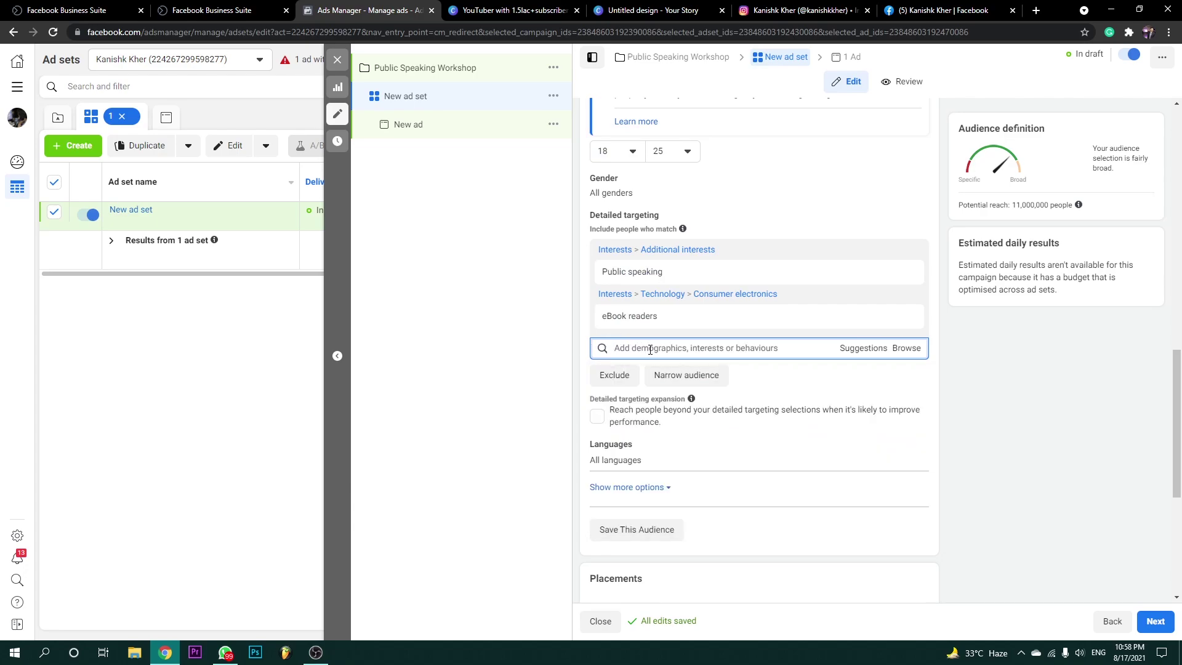
Open the list of saved audiences and view the targeting details of the Public Speaking audience.
scroll(665, 332, "up", 2)
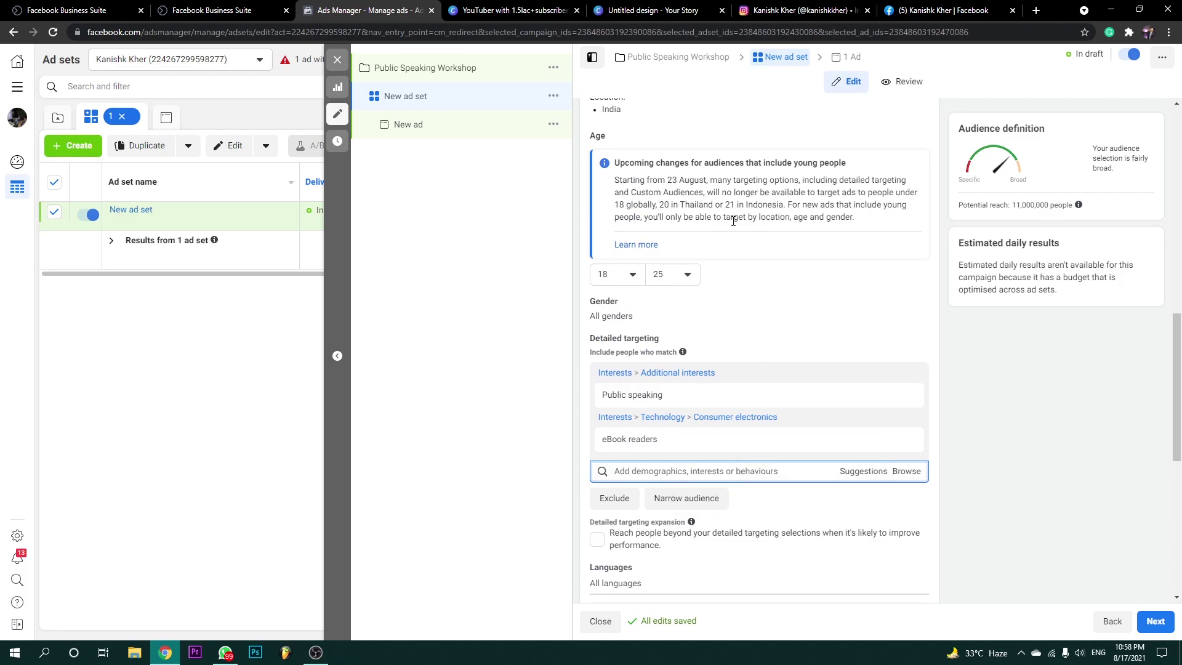
scroll(835, 386, "up", 3)
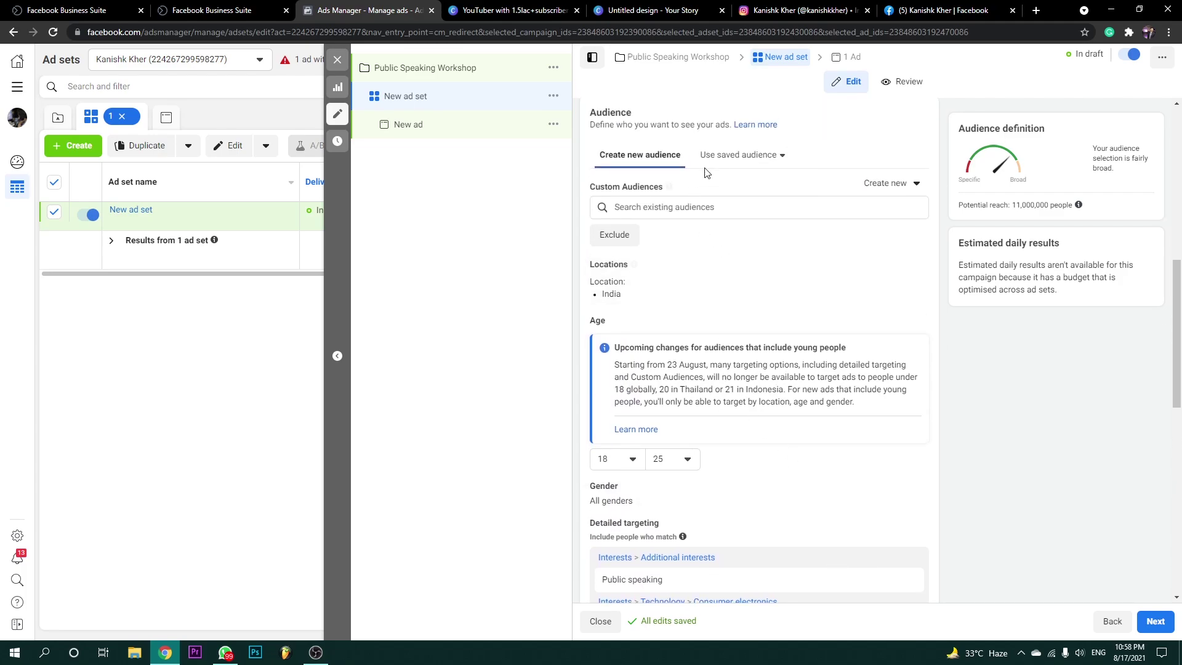
left_click(782, 158)
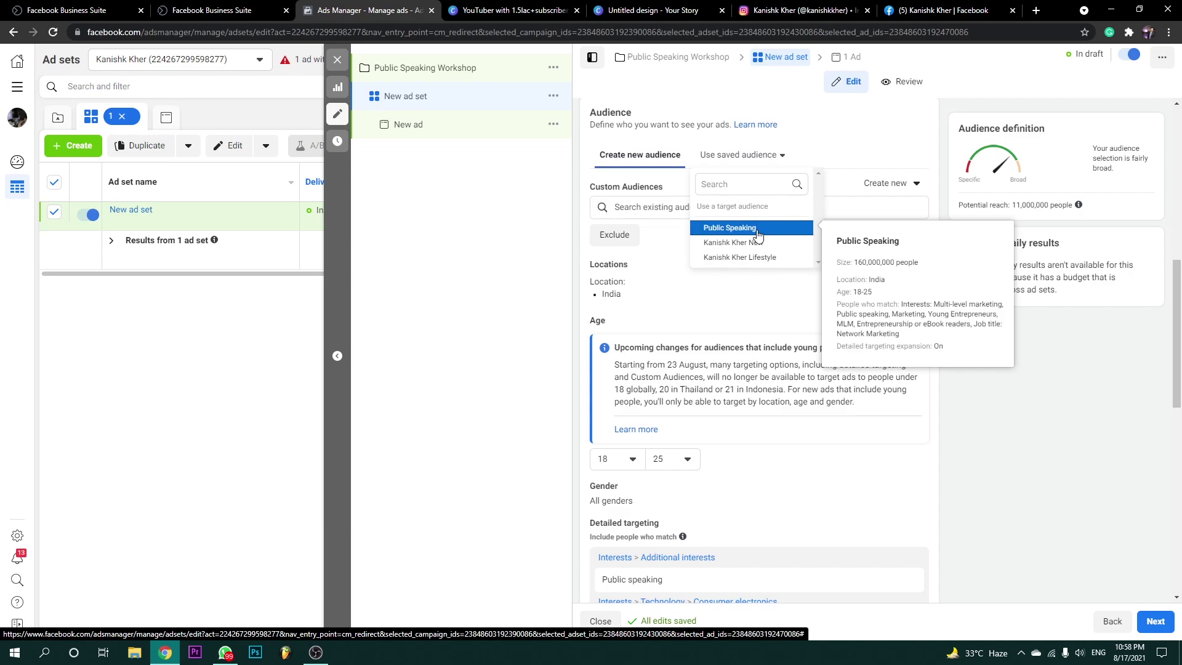
left_click(730, 228)
Search detailed targeting for "Mlm" and "Network Marketing", adding the MLM interest and the Network Marketing employer.
scroll(763, 367, "down", 5)
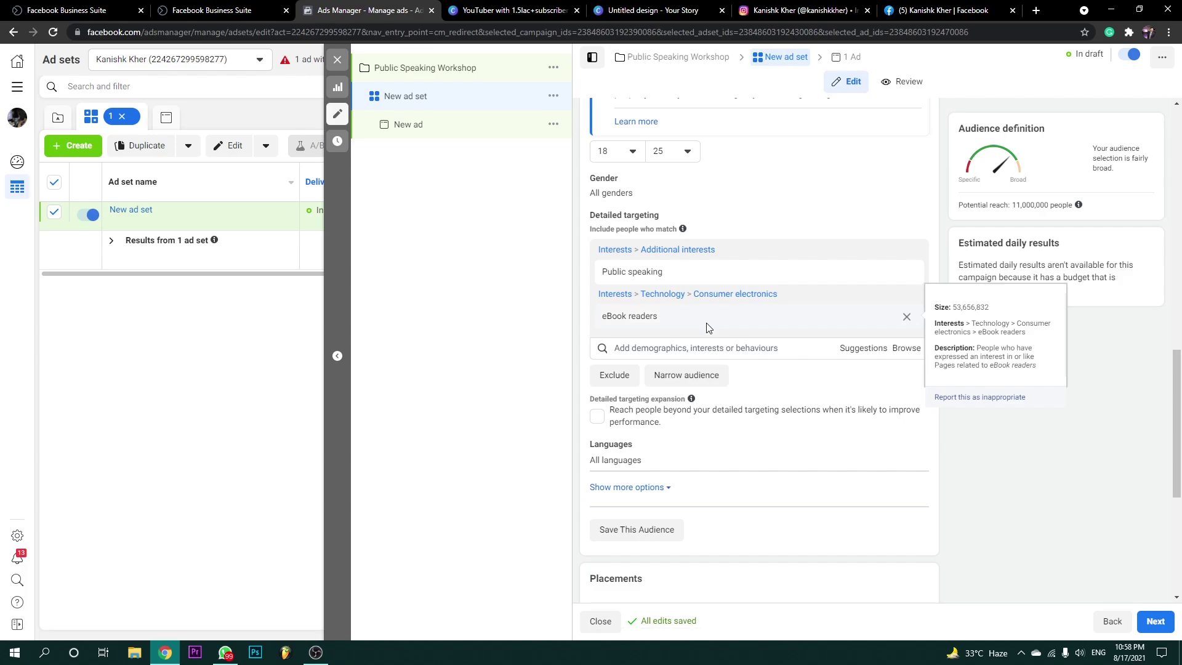
left_click(702, 346)
type("Mlm")
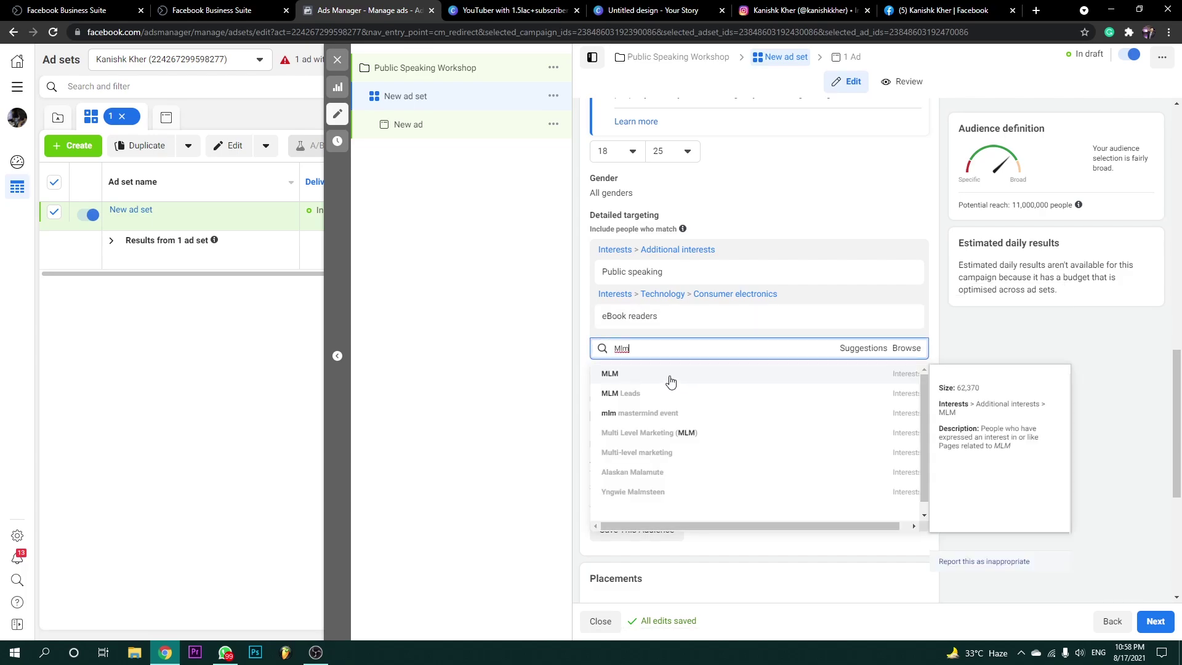
left_click(670, 377)
left_click(670, 377)
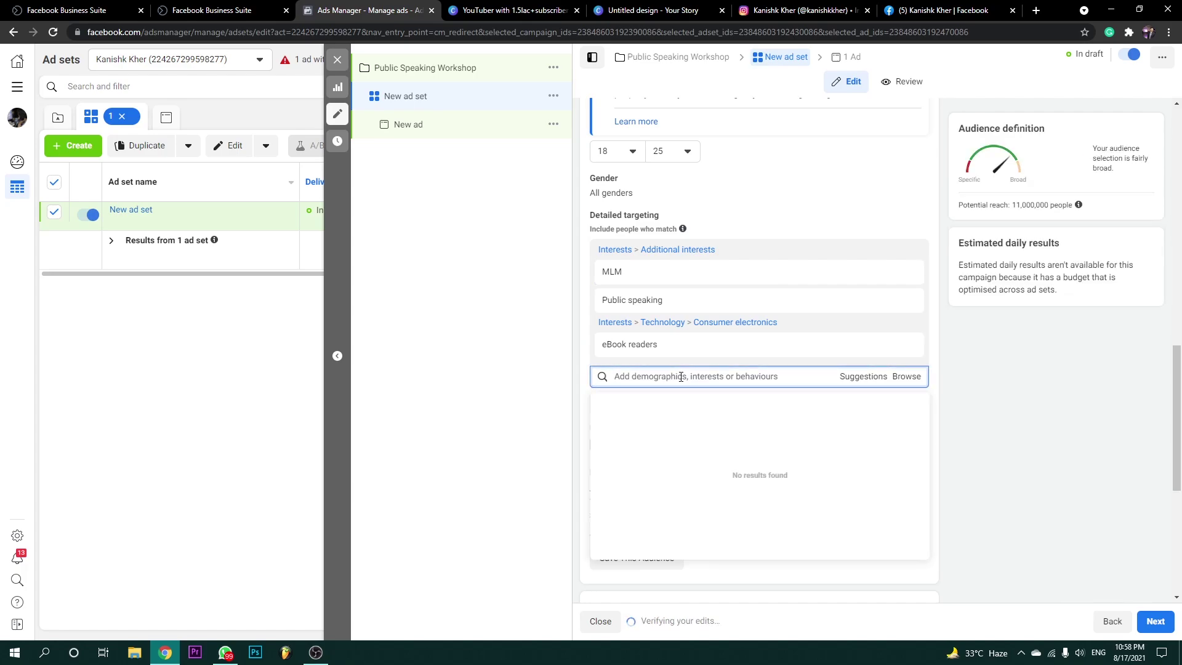
type("Network Marketing")
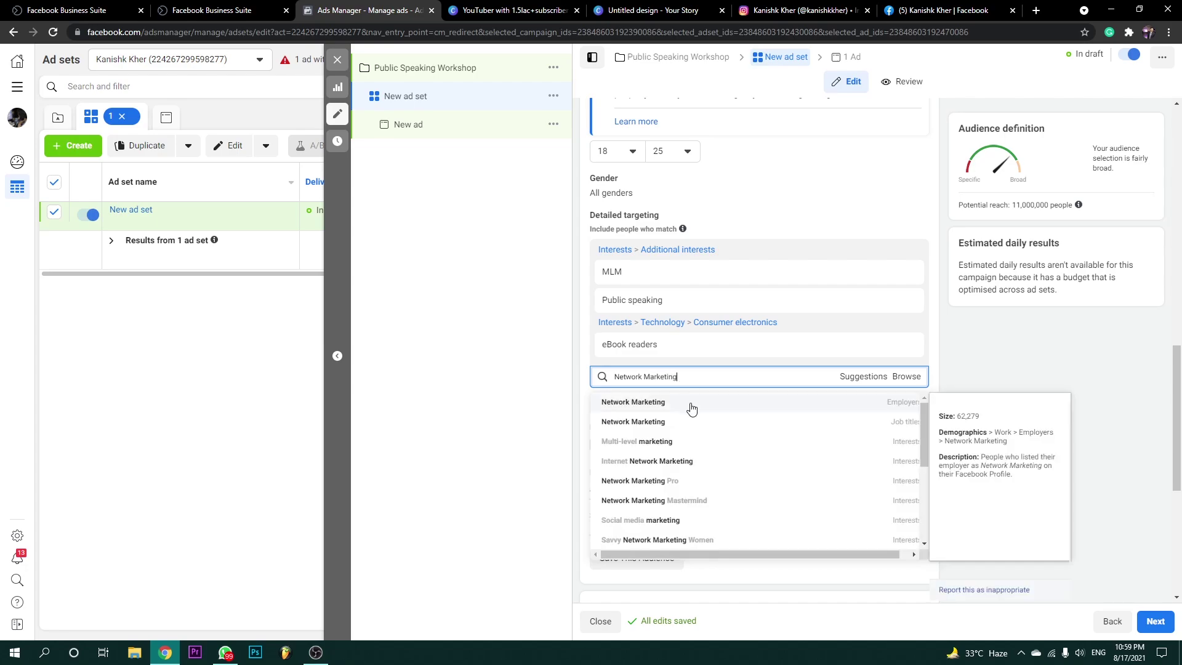
left_click(665, 409)
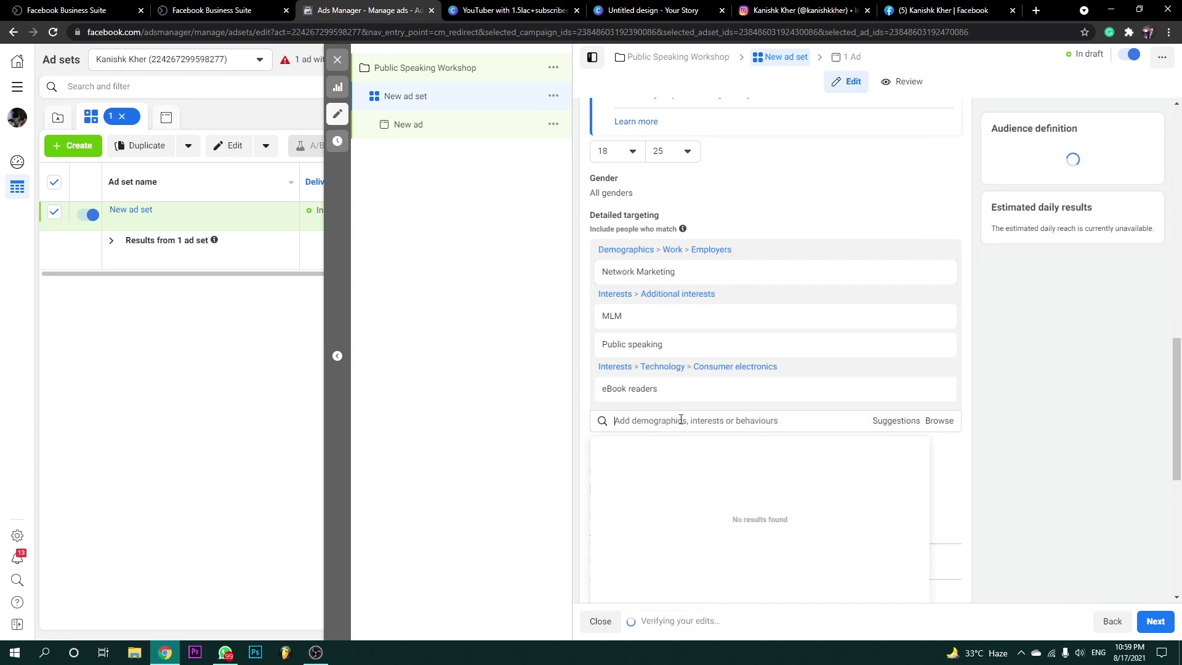
Search detailed targeting for "Multi" and "Motivational", adding the Multi-level marketing and Motivational speaking interests.
type("M")
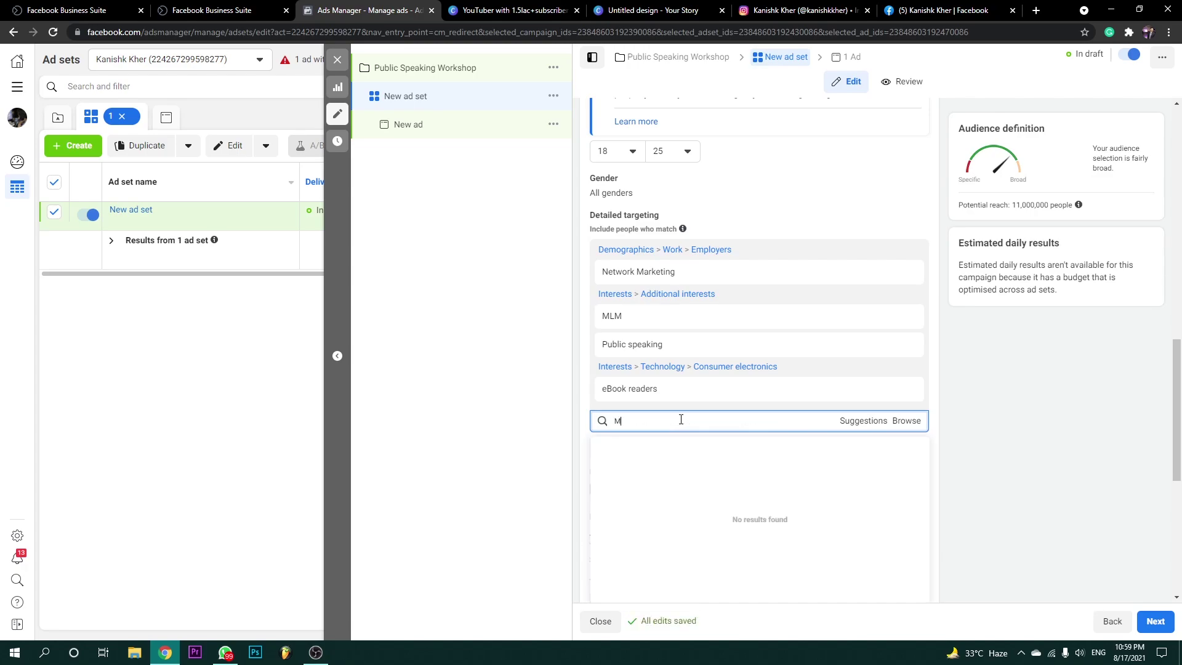
type("ulti")
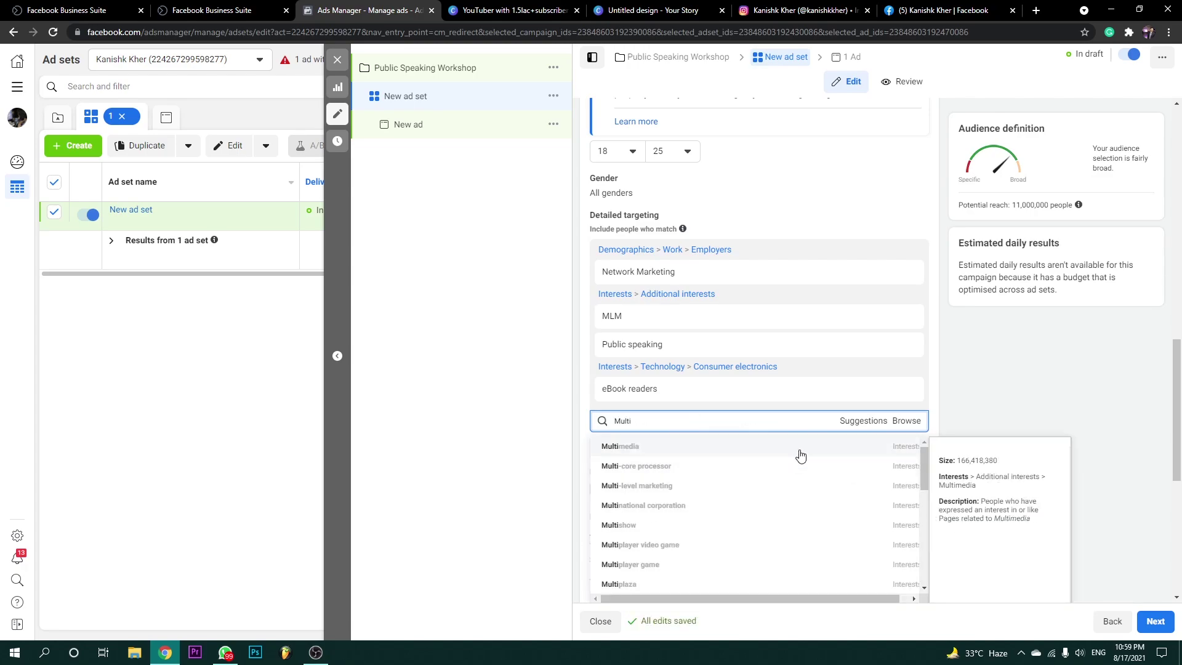
left_click(779, 486)
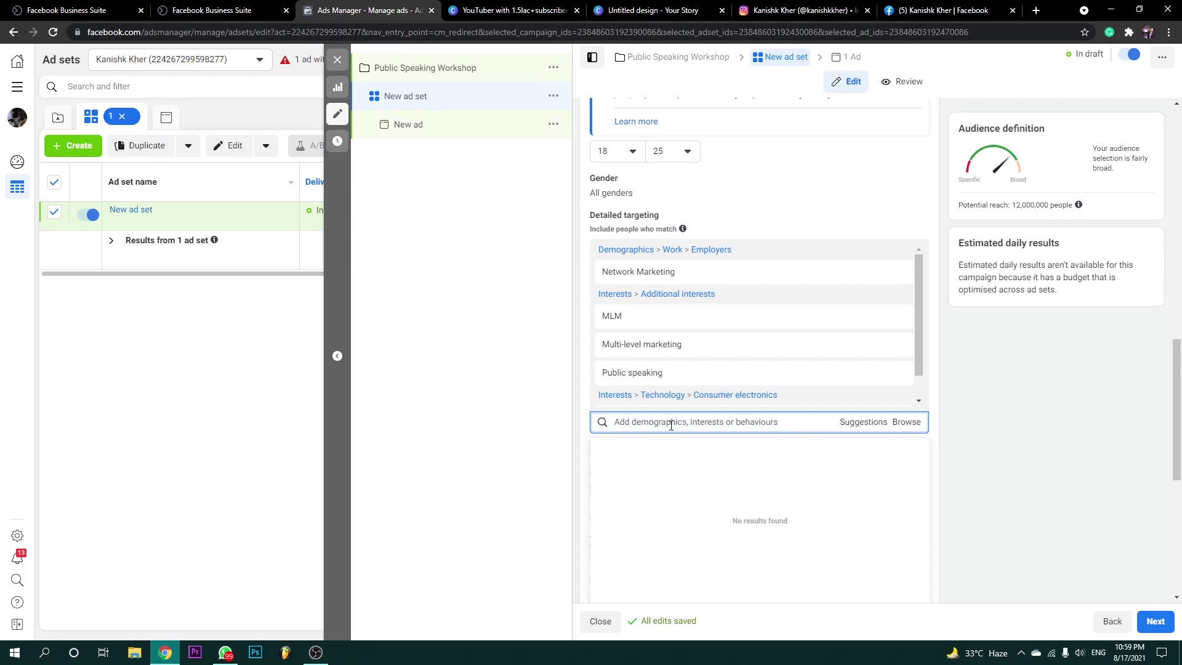
type("Motivational")
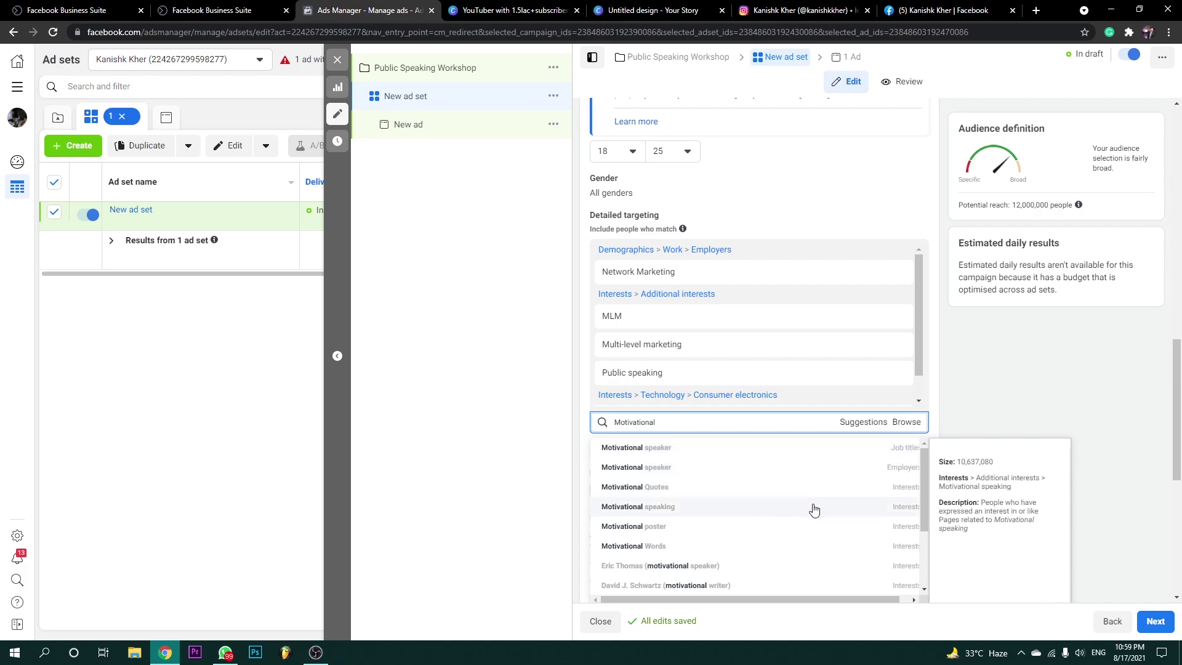
left_click(908, 515)
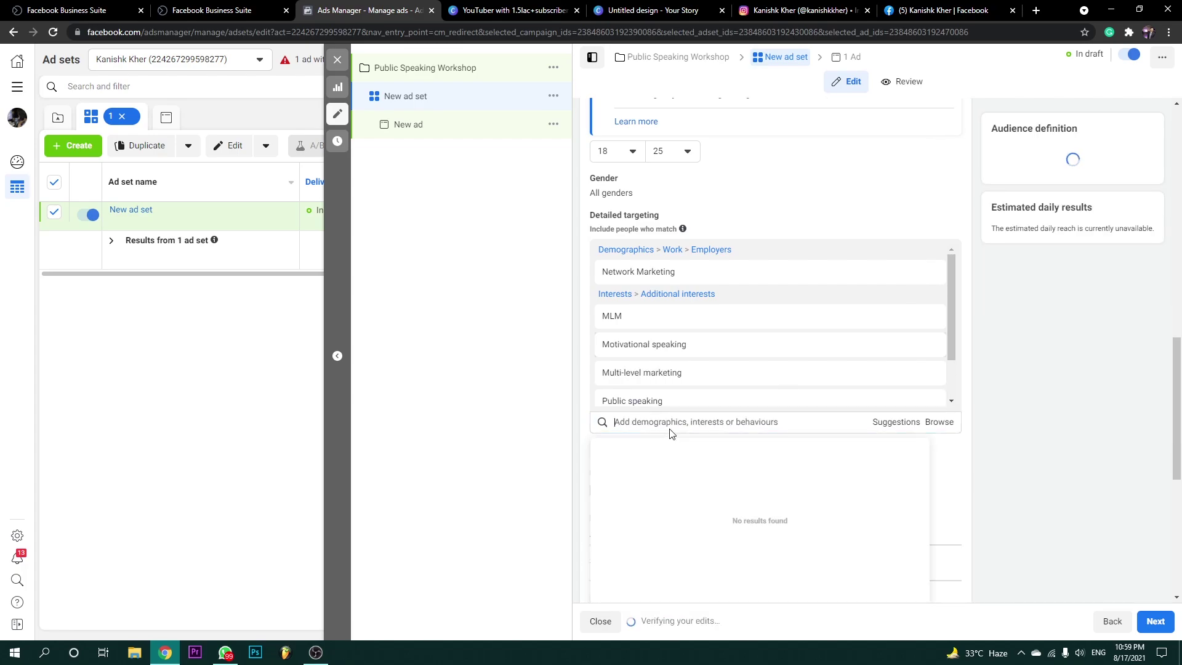
Search detailed targeting for "Motivational spea" and "Motivational", adding Motivational speaker both as an employer and as a job title.
type("Motivational")
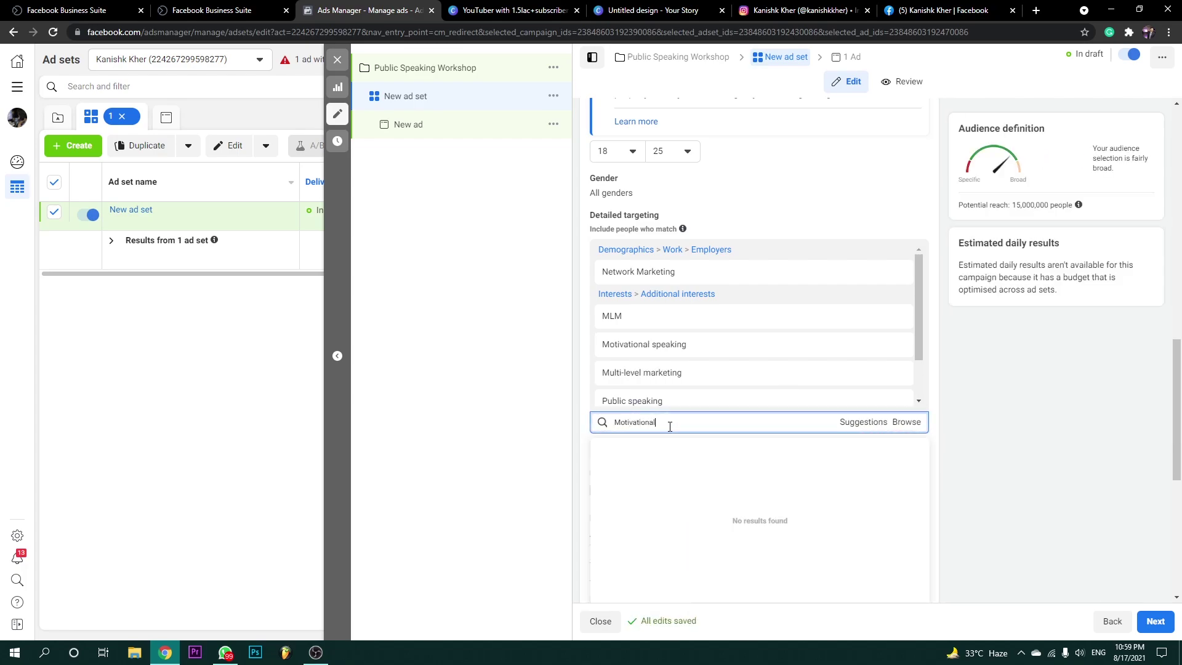
type(" spe")
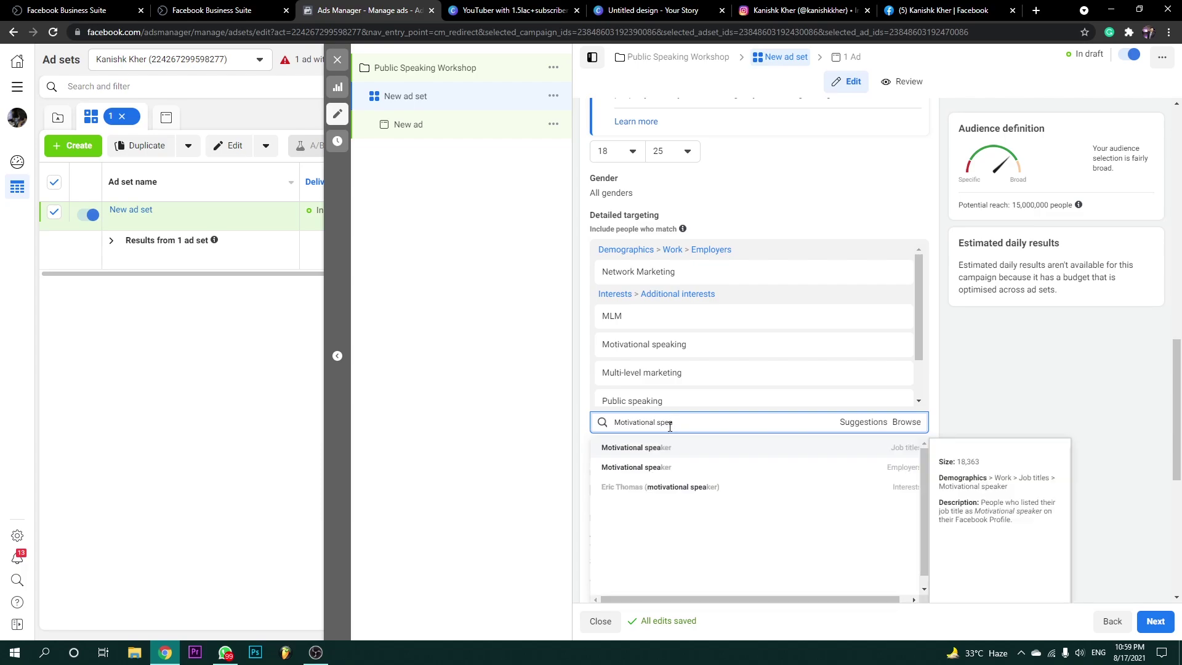
type("a")
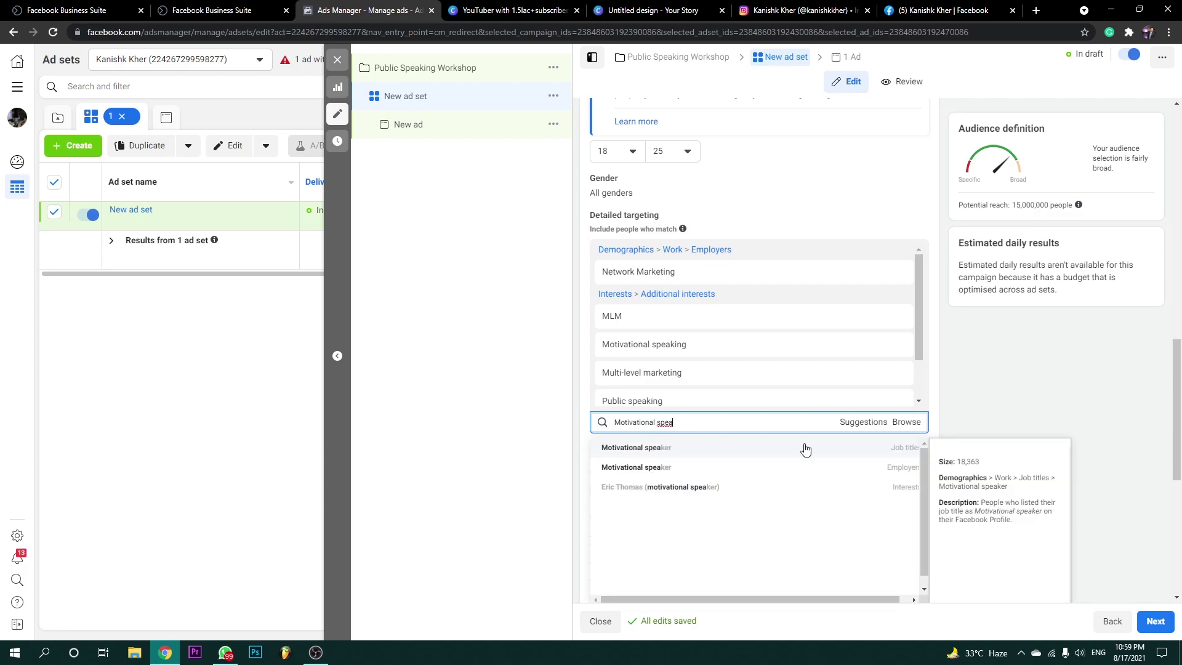
left_click(898, 474)
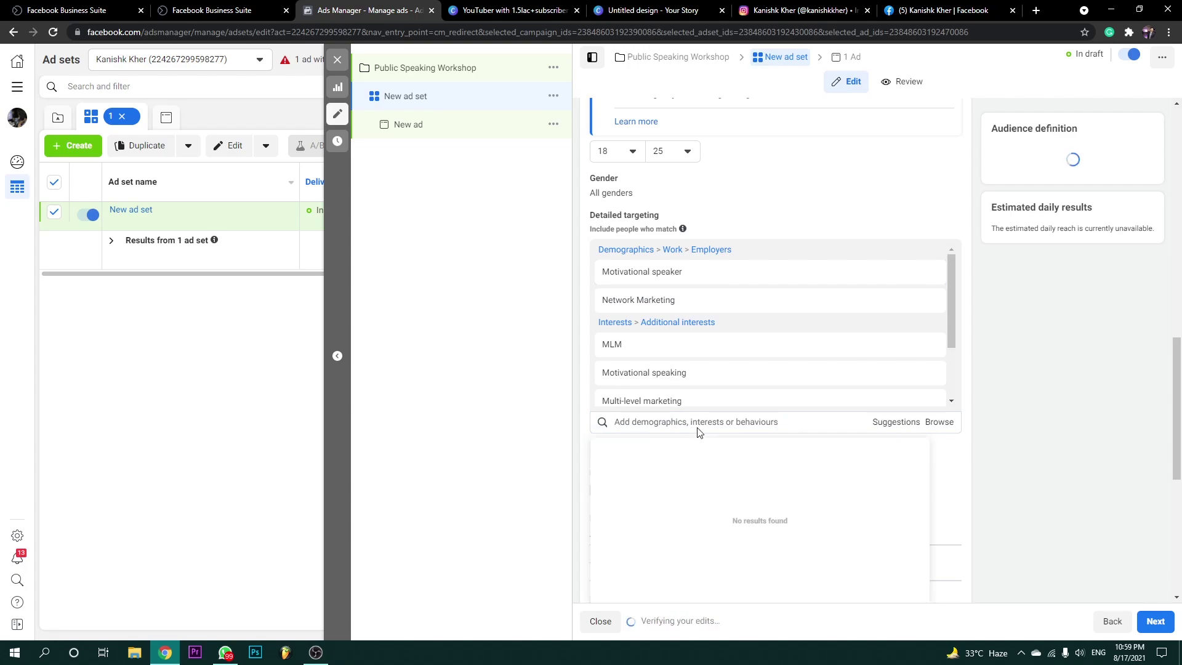
type("M")
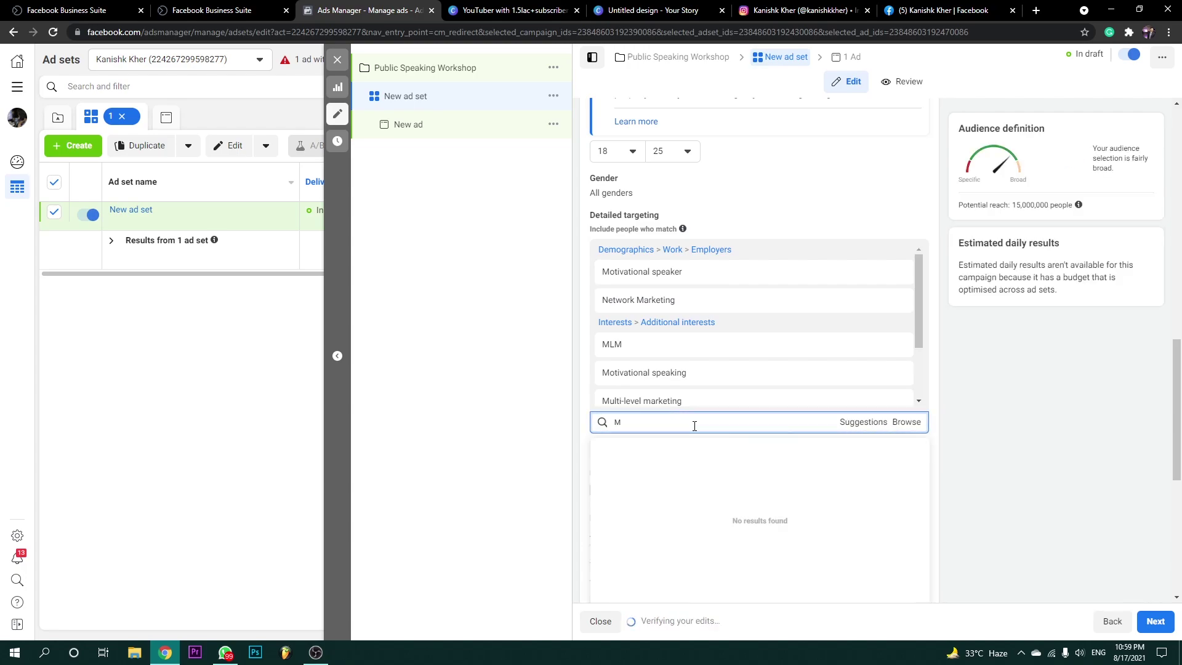
type("otivational")
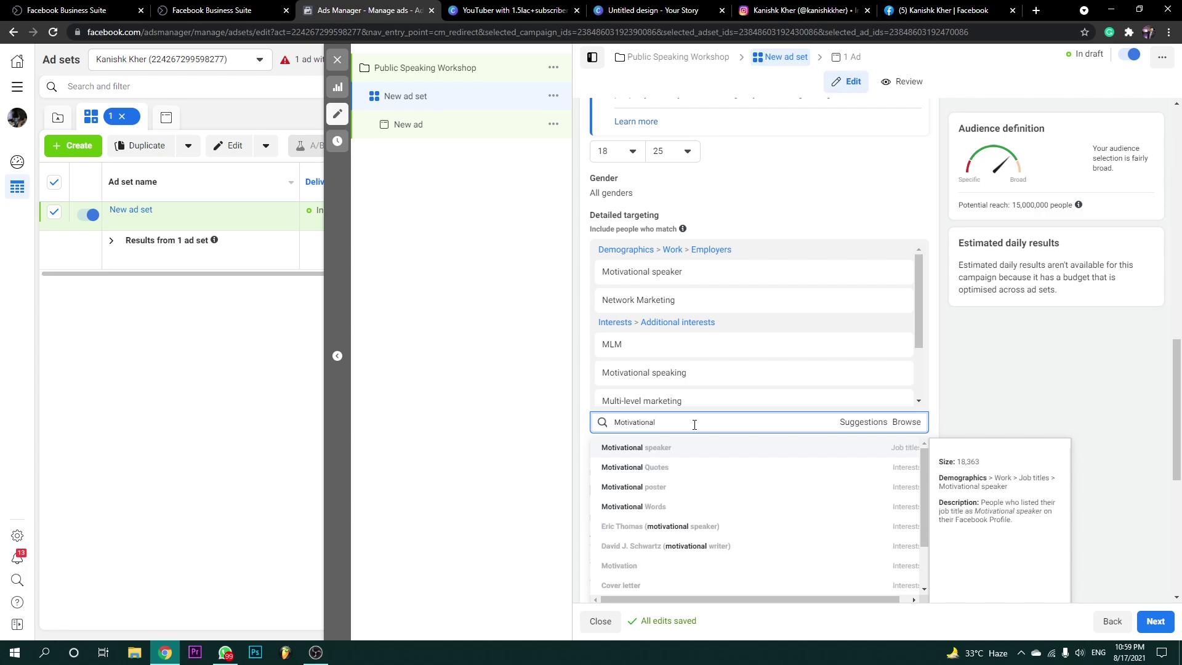
left_click(778, 449)
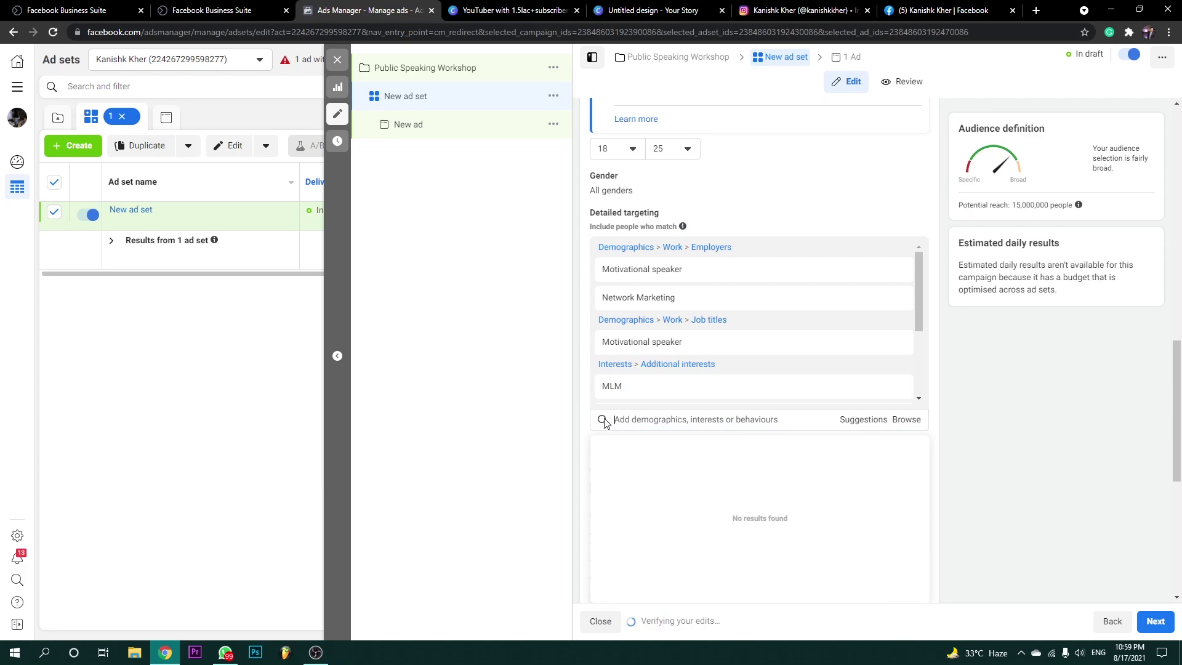
Open the saved audiences list again, close it and review the ad set's detailed targeting selections.
scroll(604, 422, "down", 1)
left_click(695, 364)
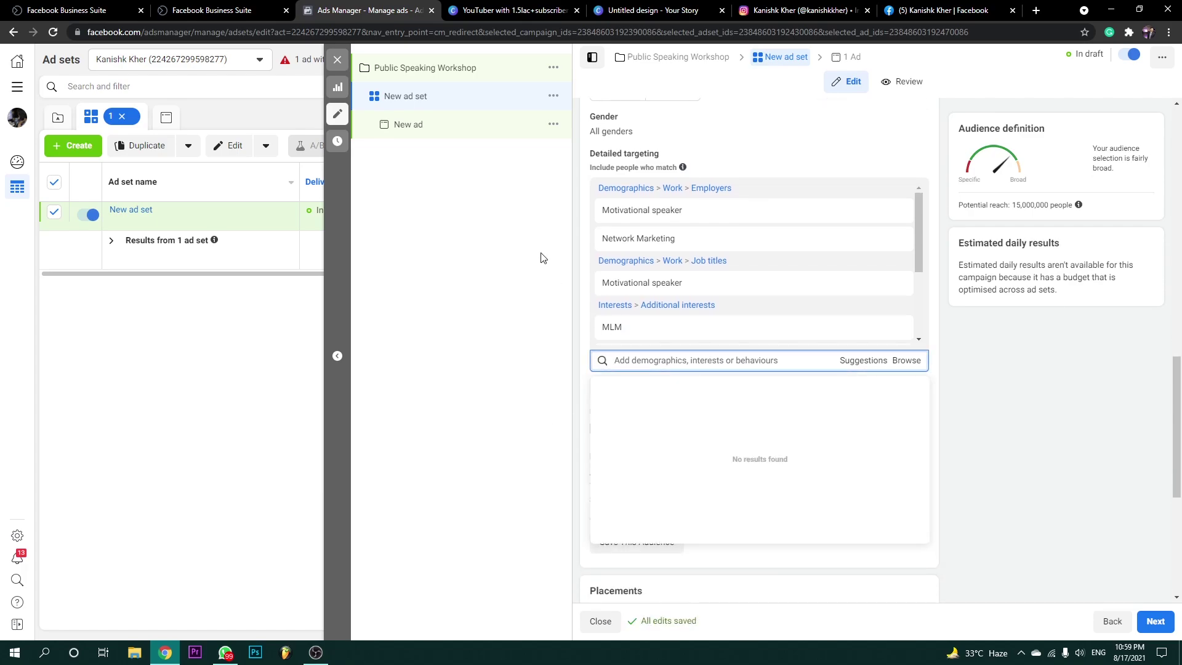
scroll(622, 279, "up", 2)
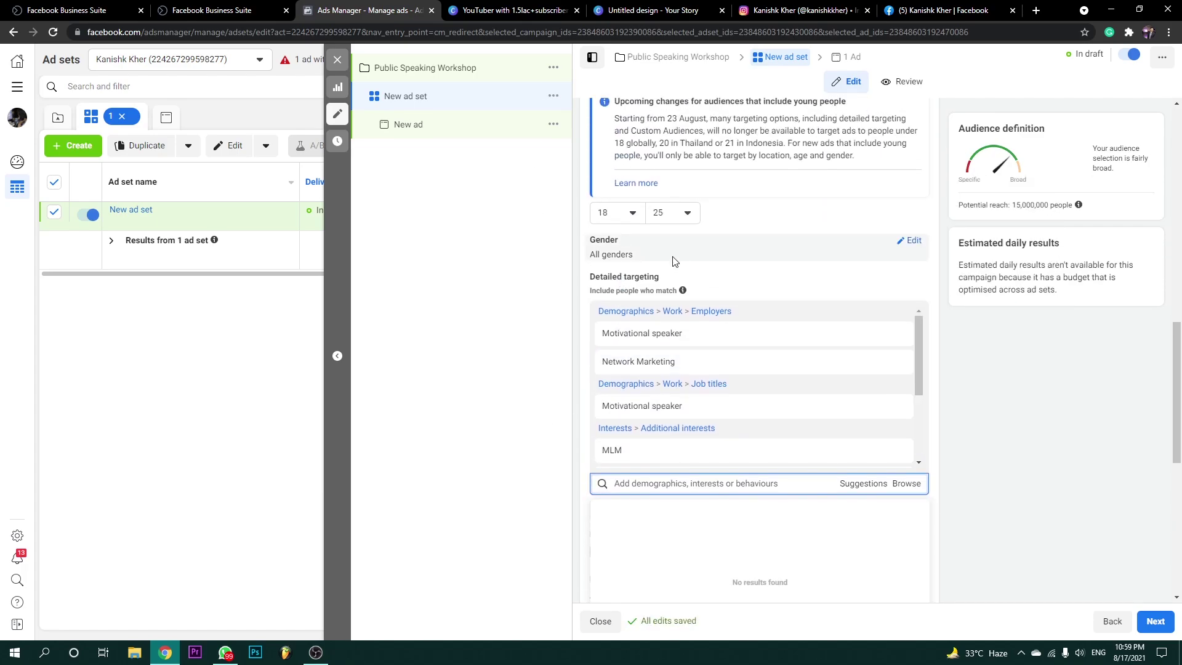
scroll(736, 209, "up", 5)
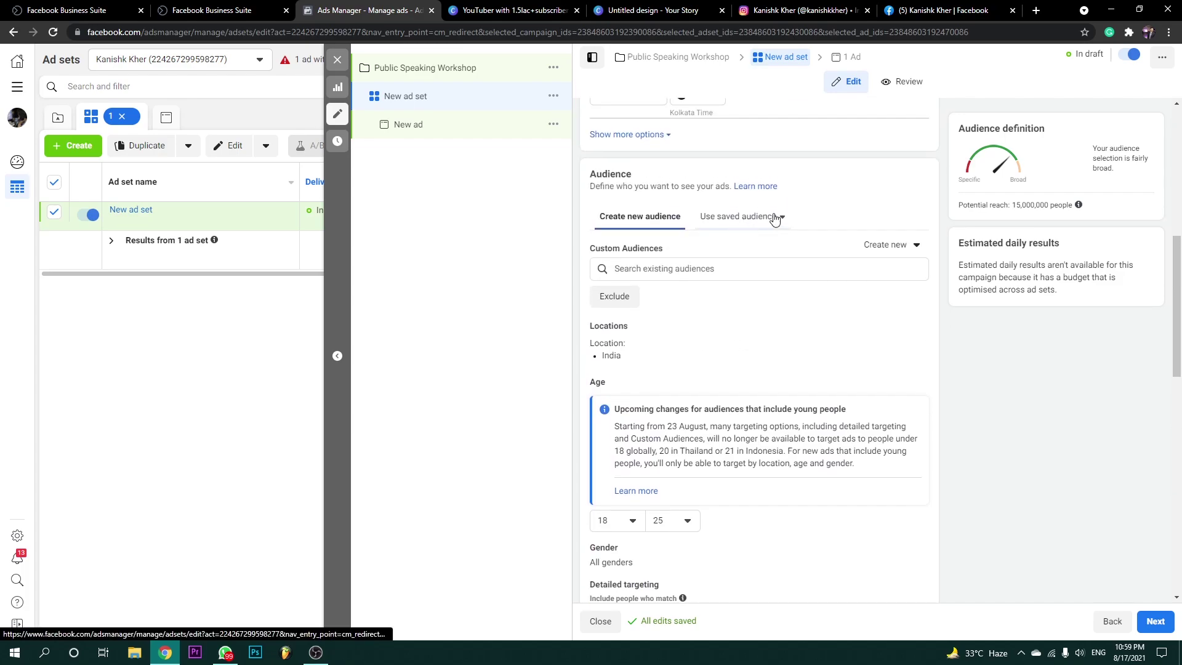
left_click(775, 219)
left_click(725, 378)
scroll(723, 375, "down", 6)
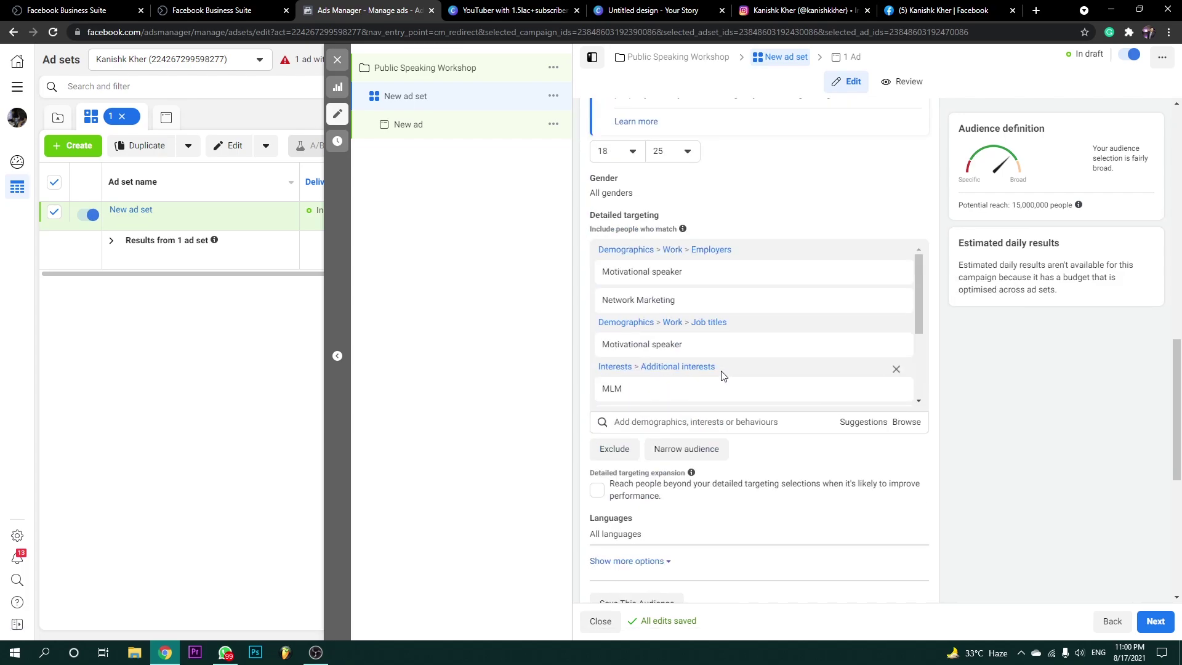
Open the dialog for saving this audience, view its name and targeting summary, and close it without saving.
scroll(722, 376, "down", 5)
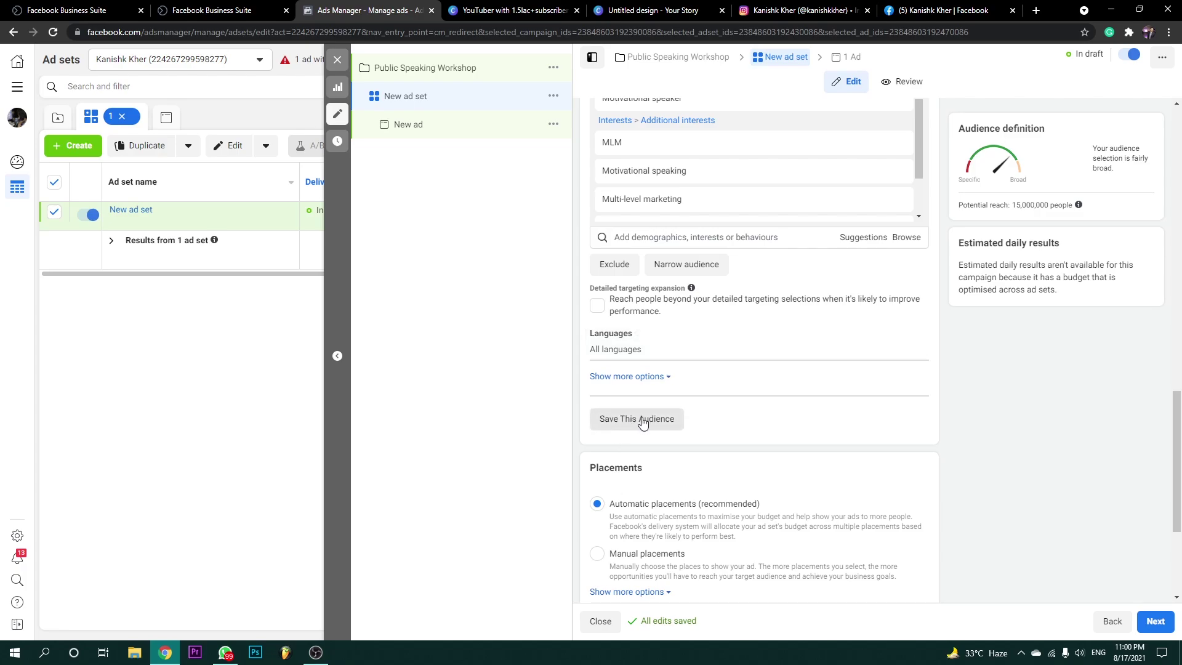
left_click(642, 421)
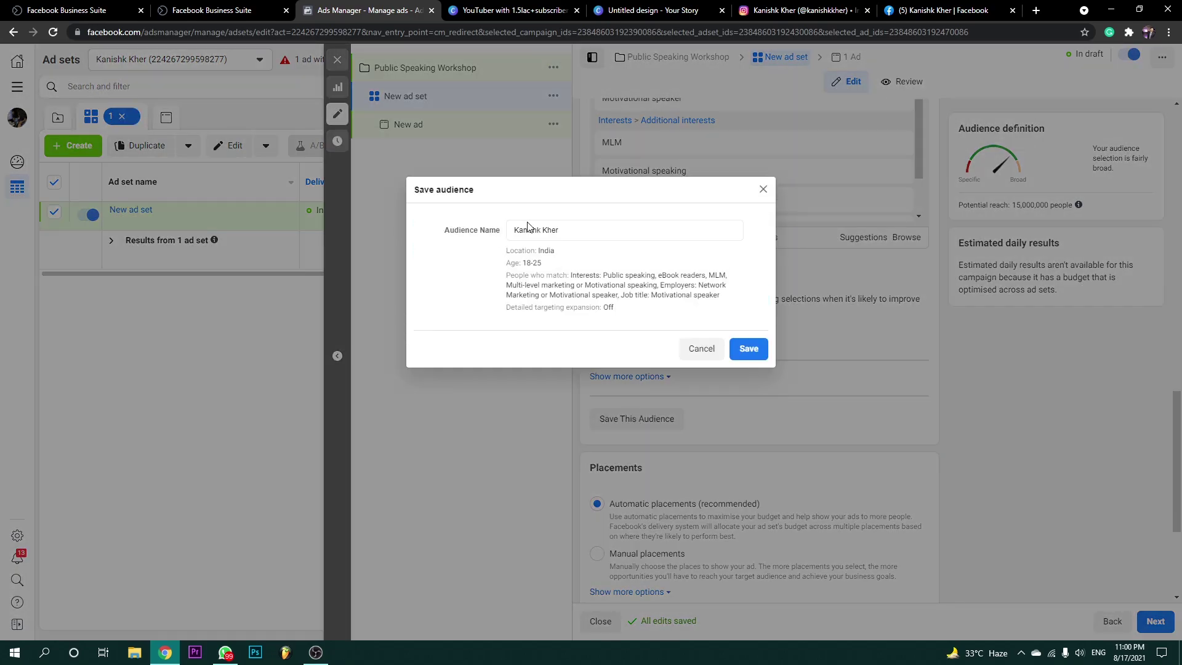
left_click_drag(528, 227, 584, 229)
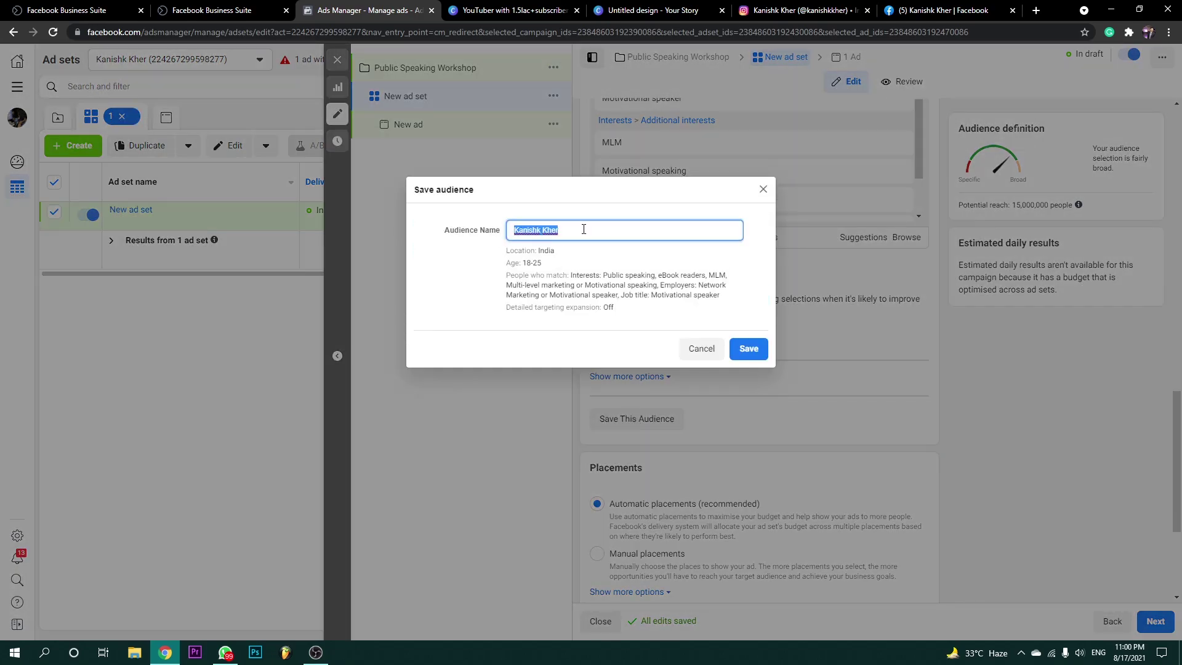
left_click(763, 189)
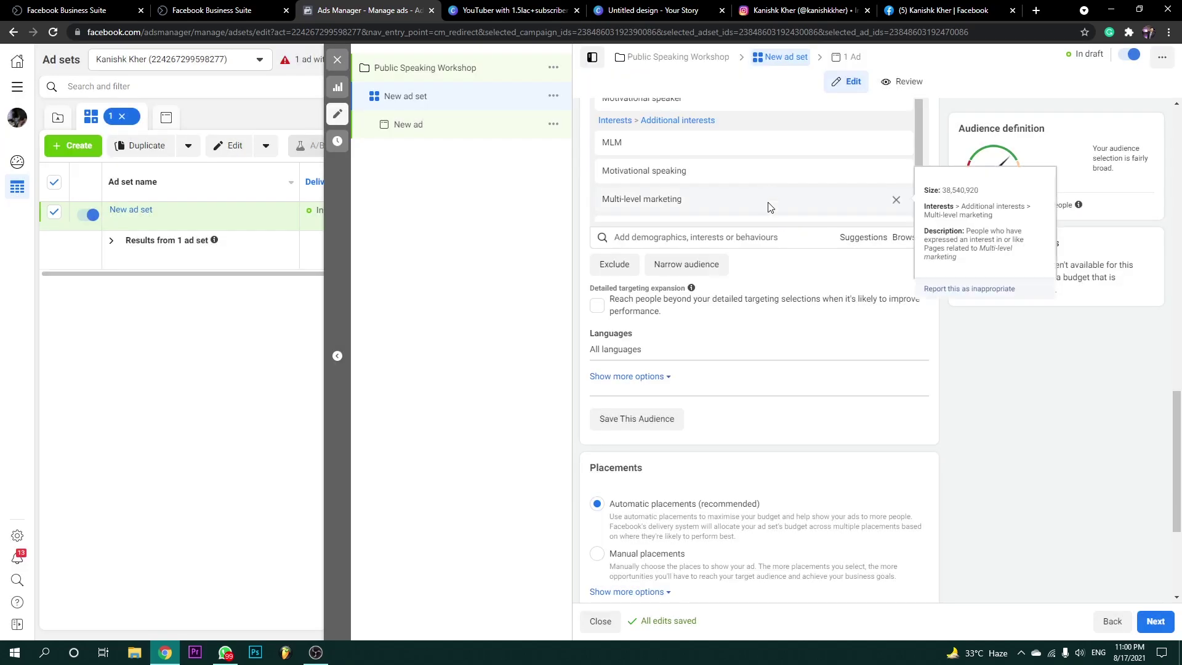
Switch the ad set to the saved Public Speaking audience and review its targeting summary and expansion note.
scroll(801, 308, "up", 6)
scroll(800, 301, "up", 2)
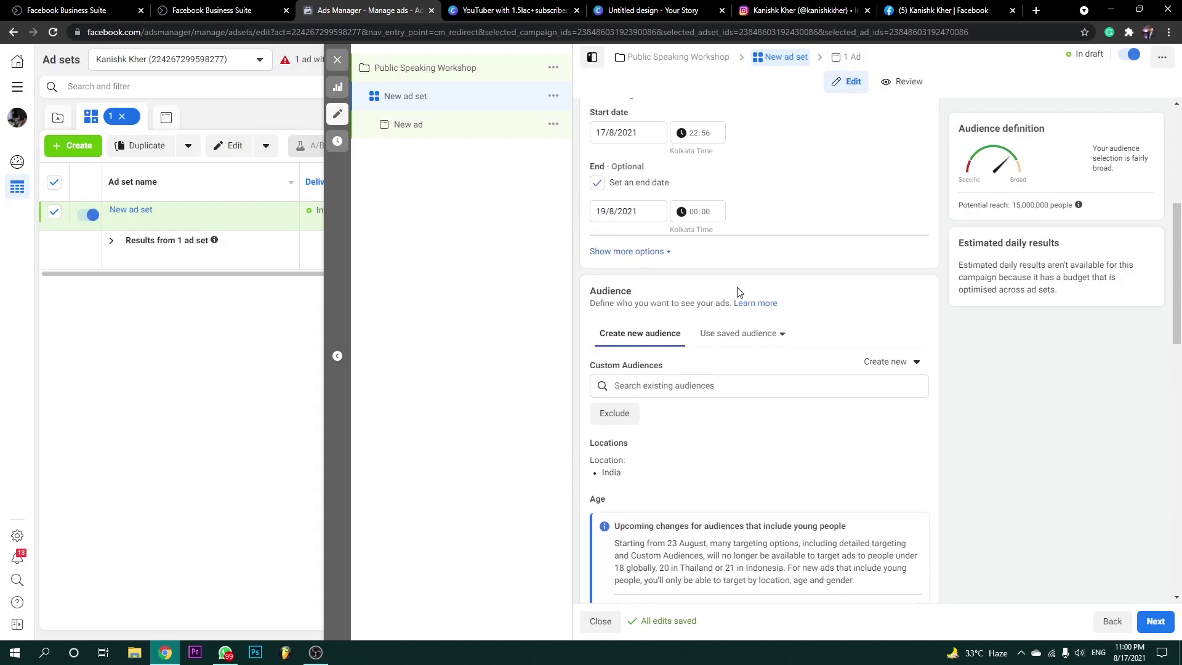
left_click(752, 340)
left_click(754, 413)
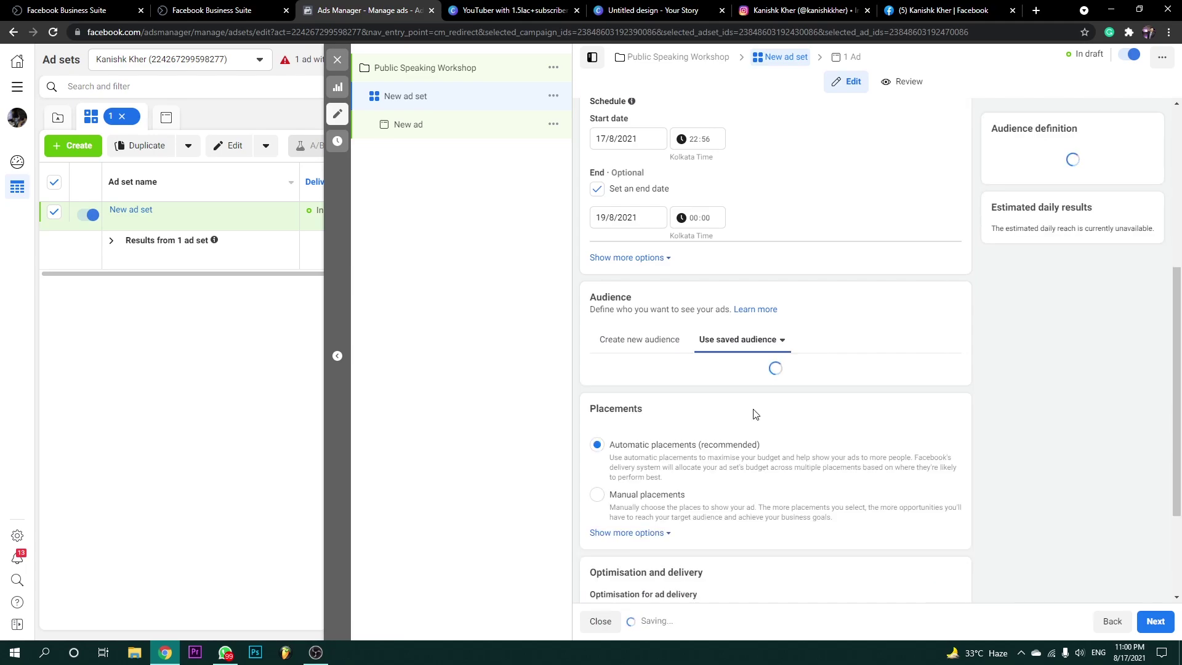
scroll(751, 383, "down", 5)
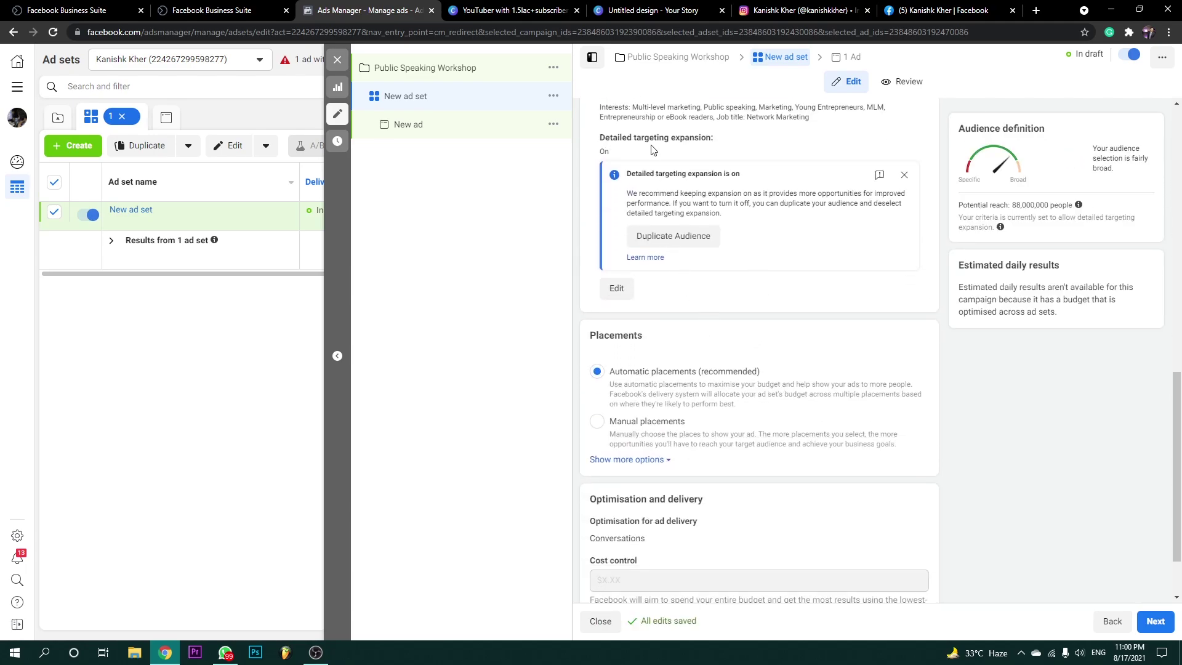
scroll(667, 249, "up", 2)
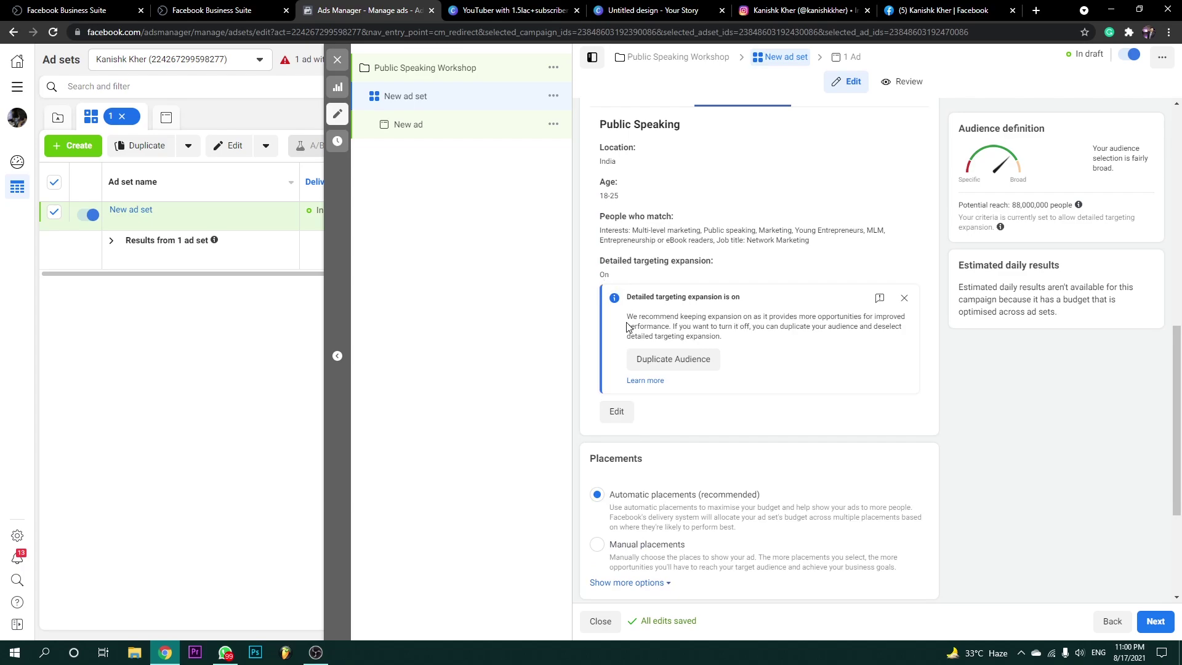
left_click_drag(626, 321, 839, 332)
left_click(839, 335)
Choose manual placements for the ad set and review the available platforms, feeds and stories placements.
scroll(835, 361, "down", 3)
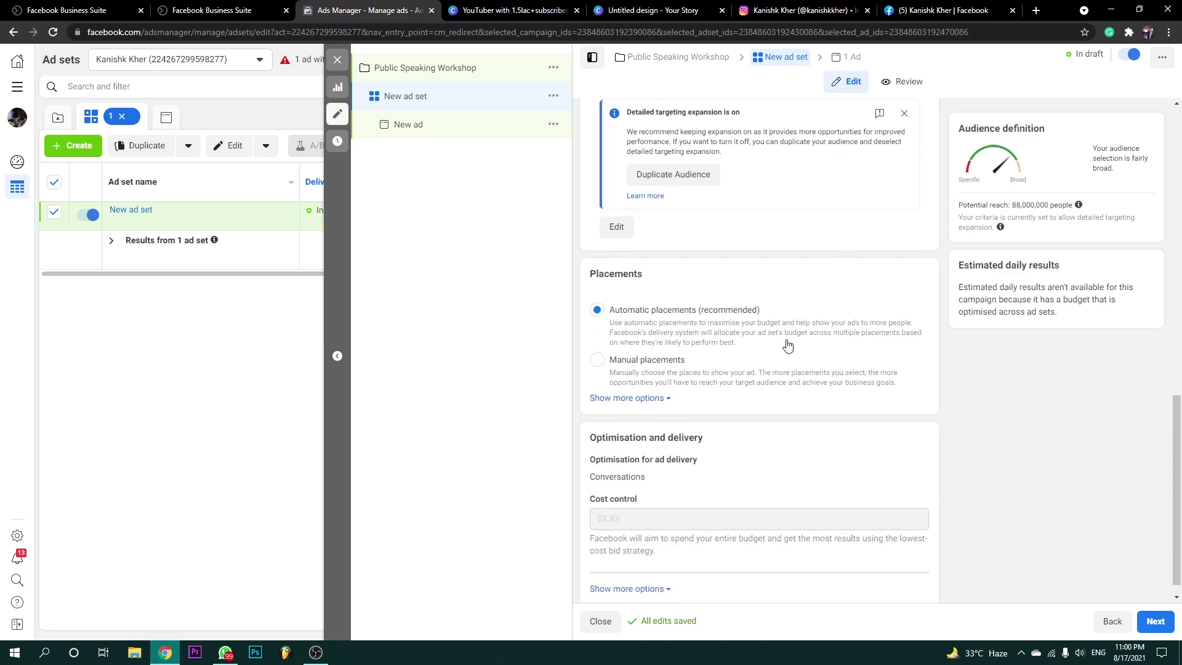
scroll(702, 324, "down", 1)
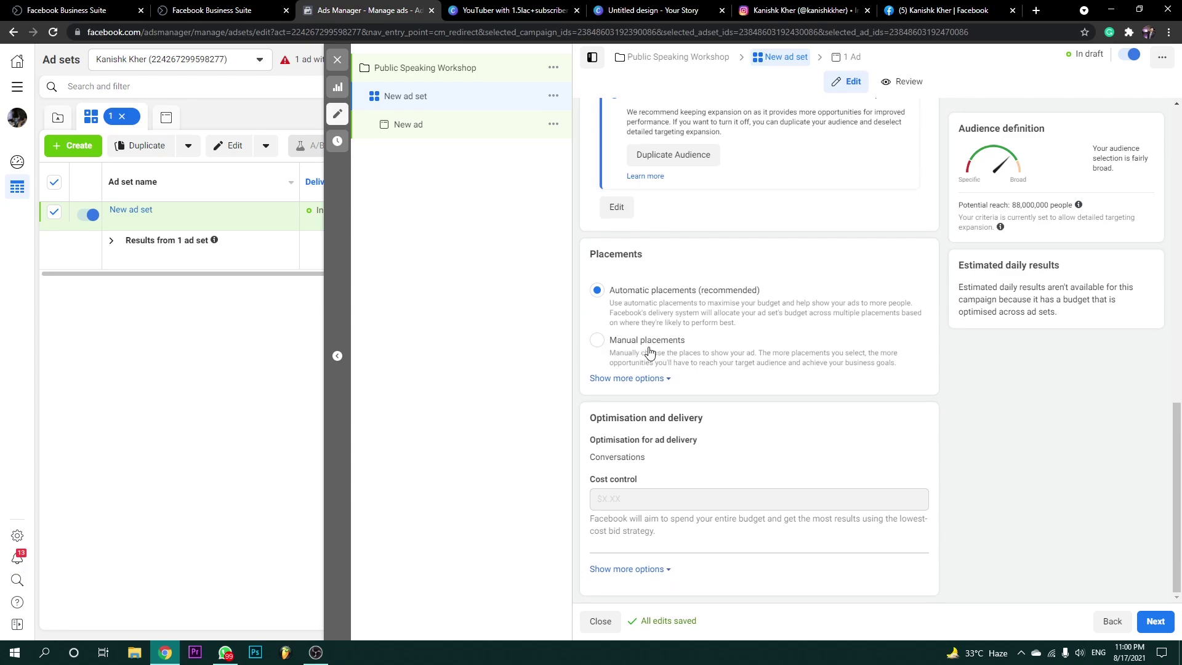
left_click(597, 345)
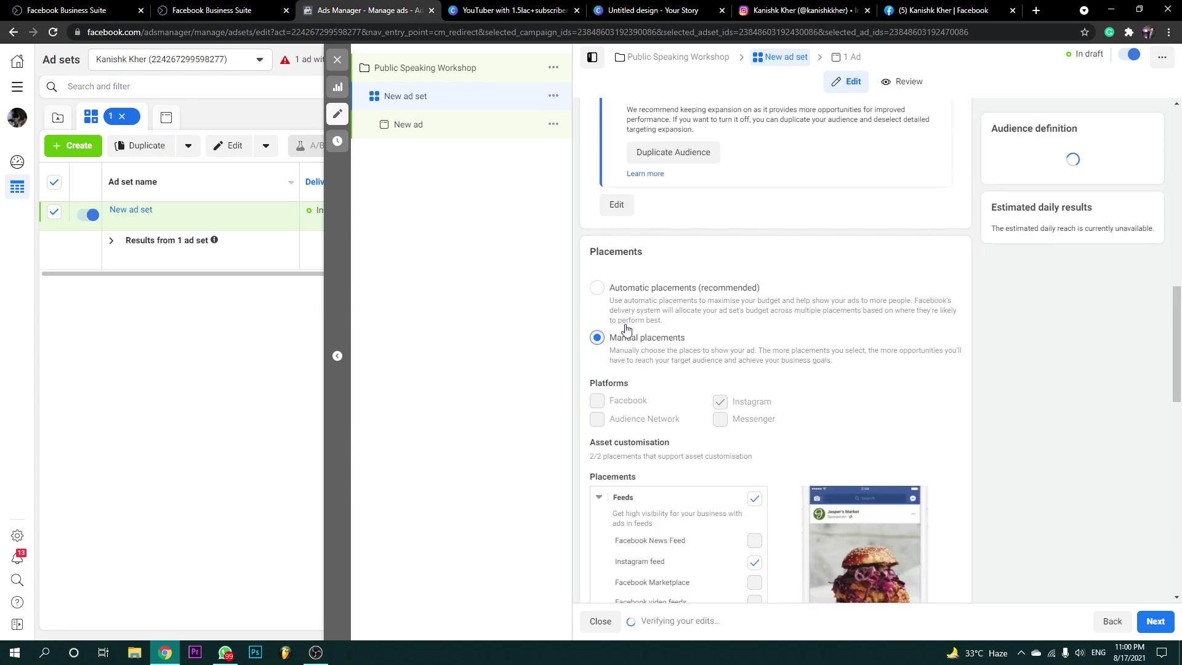
scroll(597, 295, "down", 3)
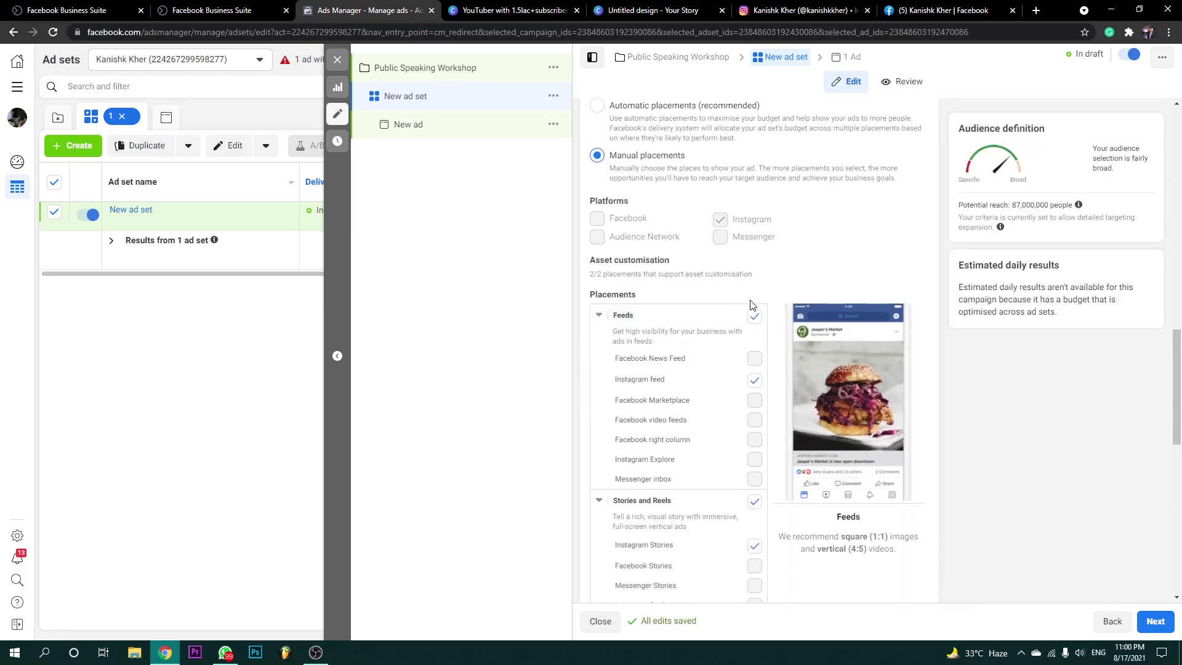
scroll(777, 279, "down", 1)
scroll(782, 316, "down", 1)
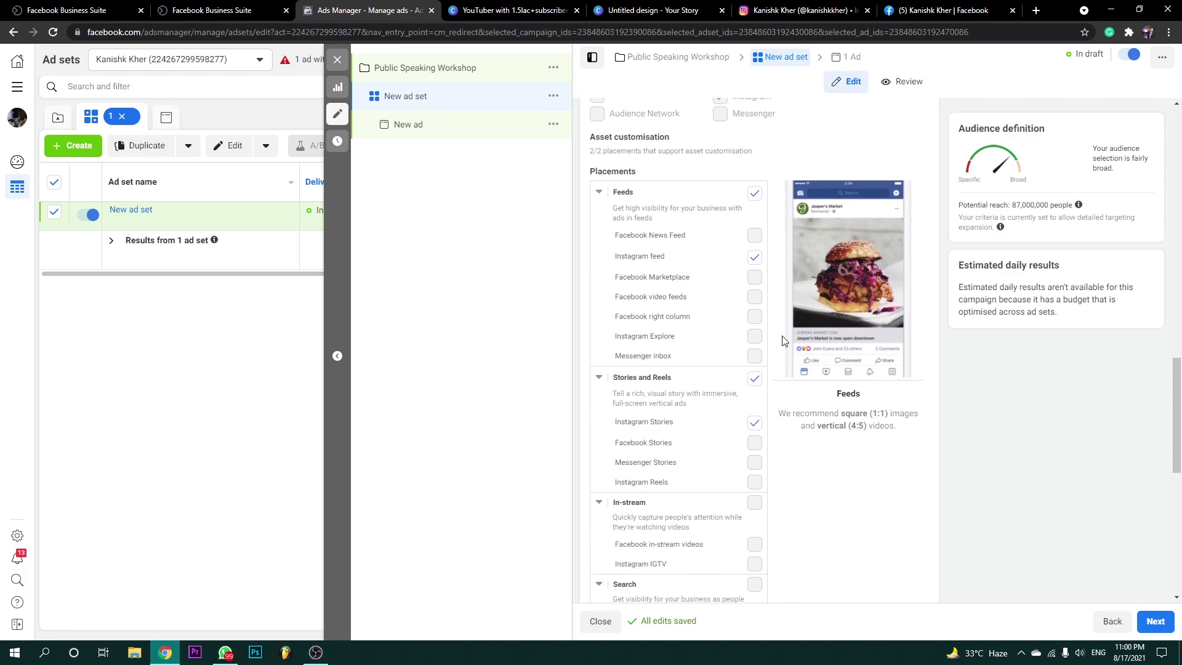
Deselect the Stories and Reels placements, reselect Instagram Stories, and look over the remaining placements.
left_click(755, 380)
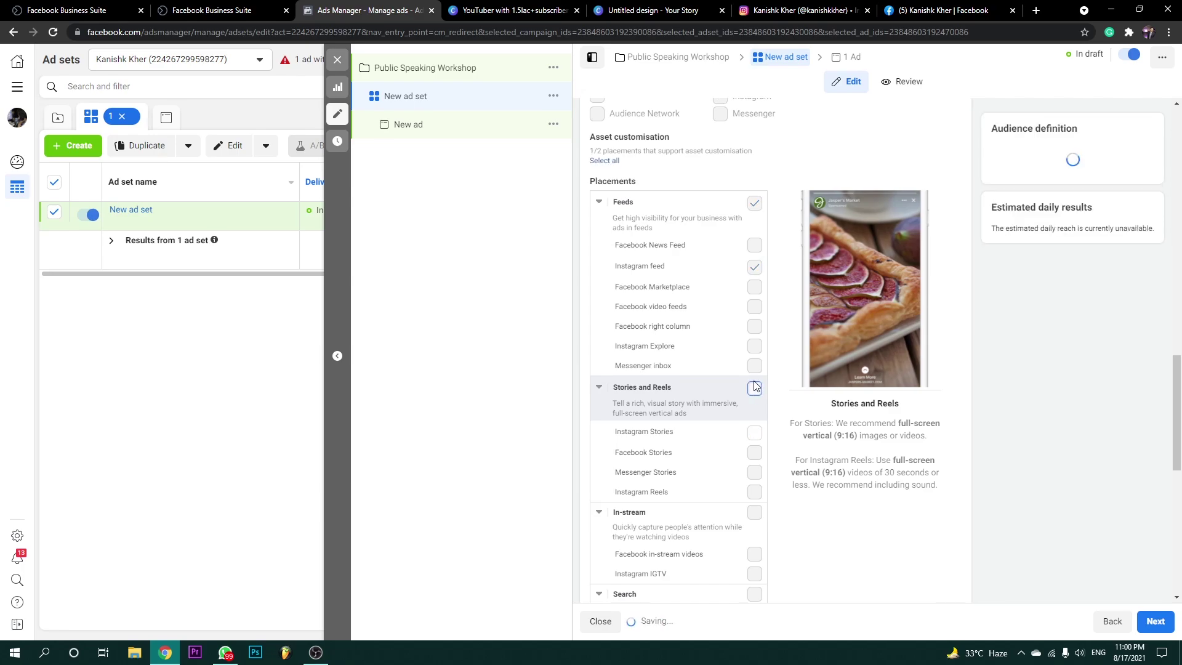
left_click(755, 431)
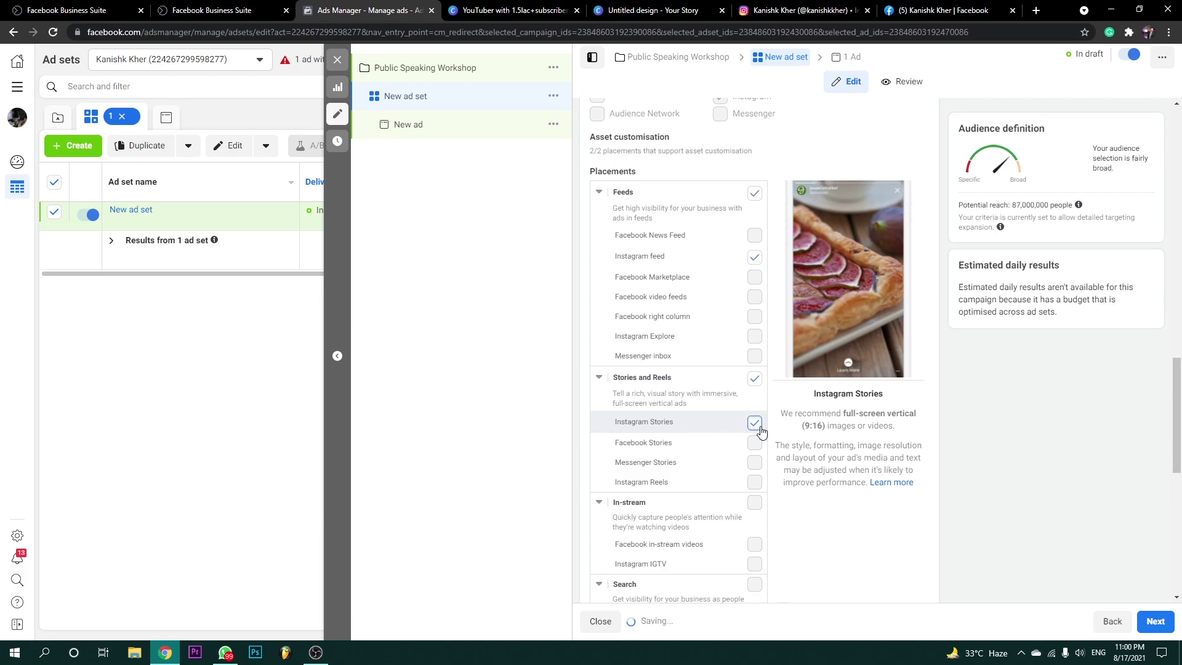
scroll(769, 381, "down", 1)
scroll(771, 378, "down", 1)
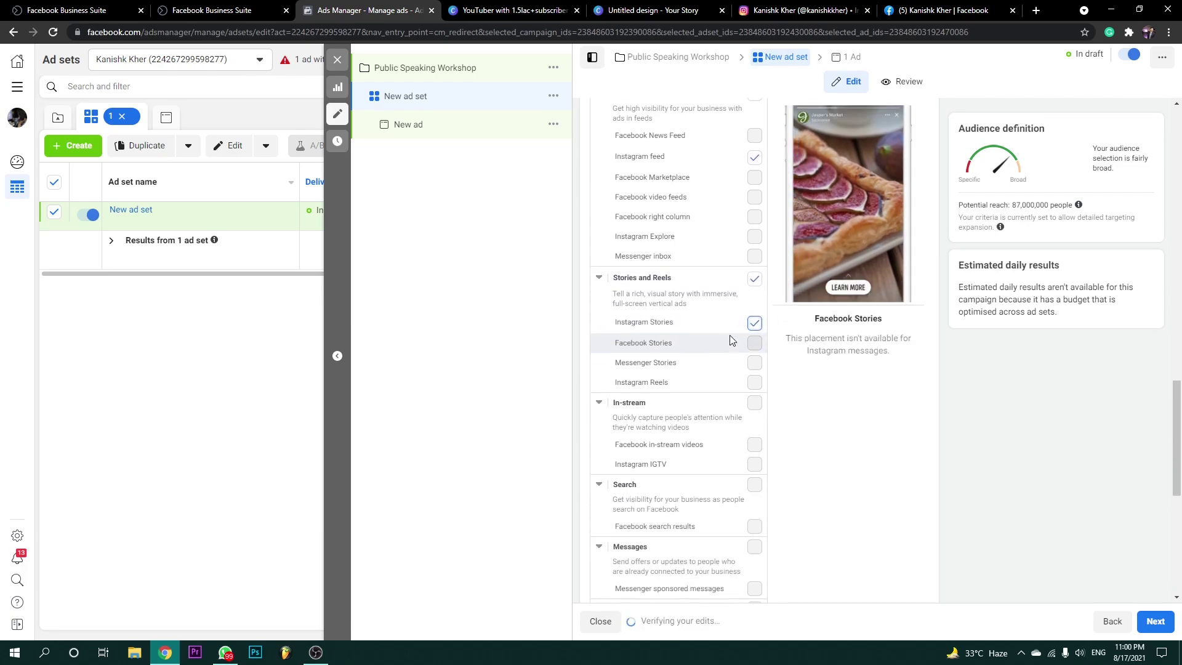
scroll(729, 335, "up", 2)
scroll(760, 431, "down", 7)
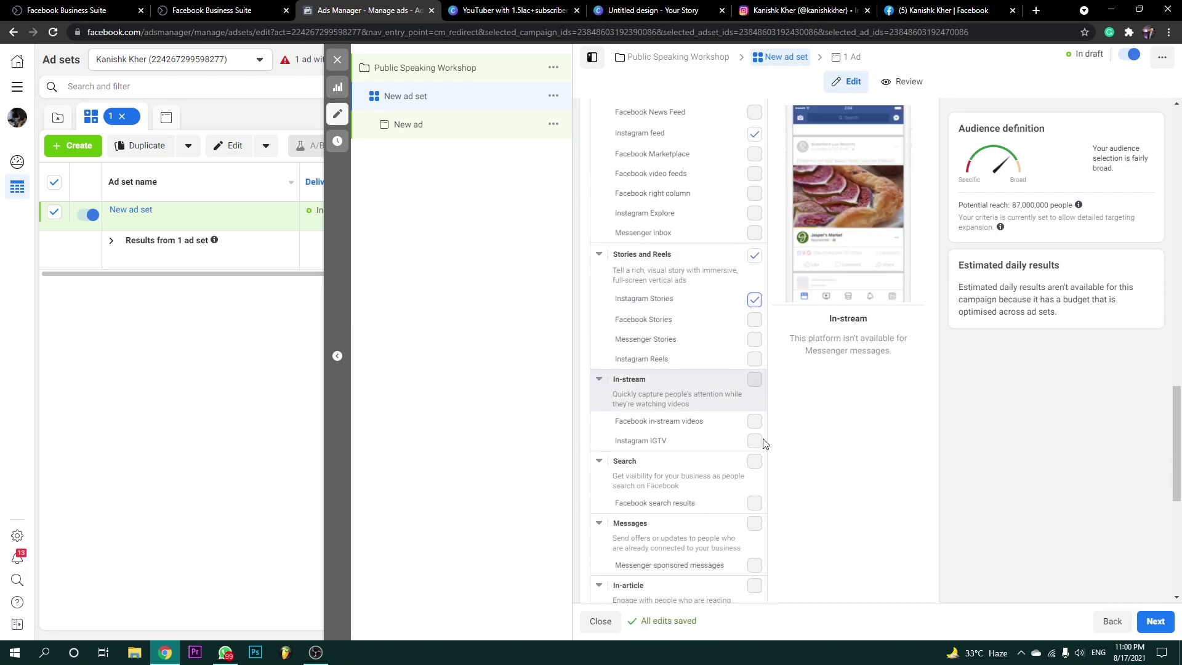
Switch to automatic placements and back to manual, and review the placement list down to the optimisation and delivery settings.
scroll(759, 419, "up", 8)
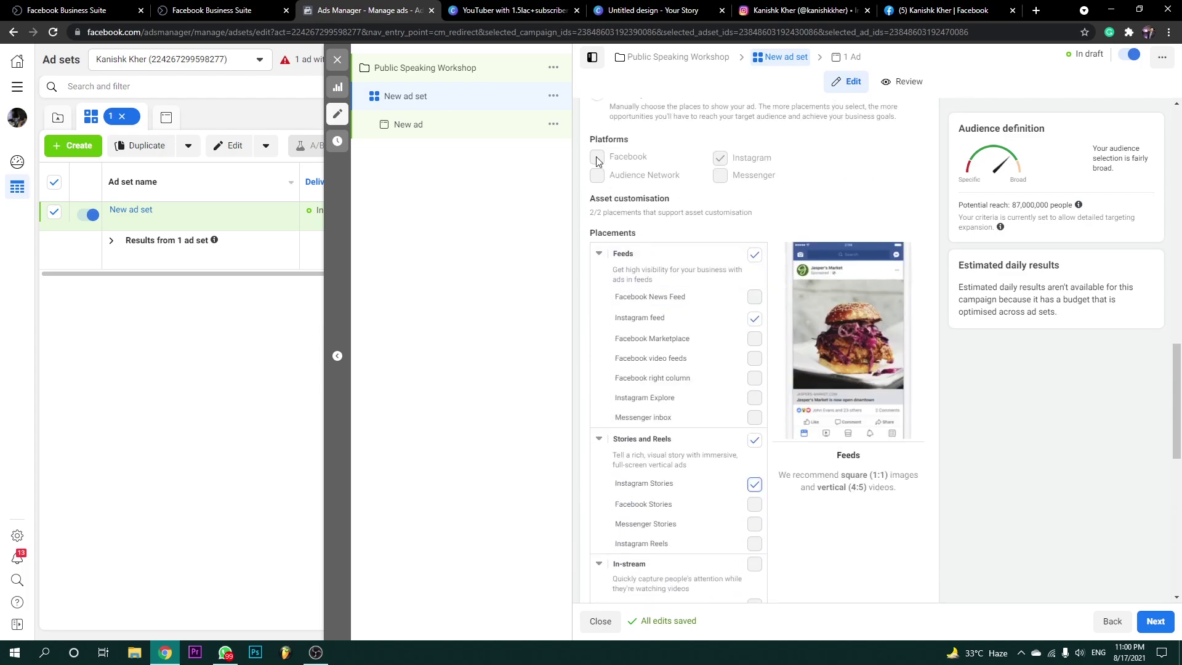
scroll(714, 188, "up", 2)
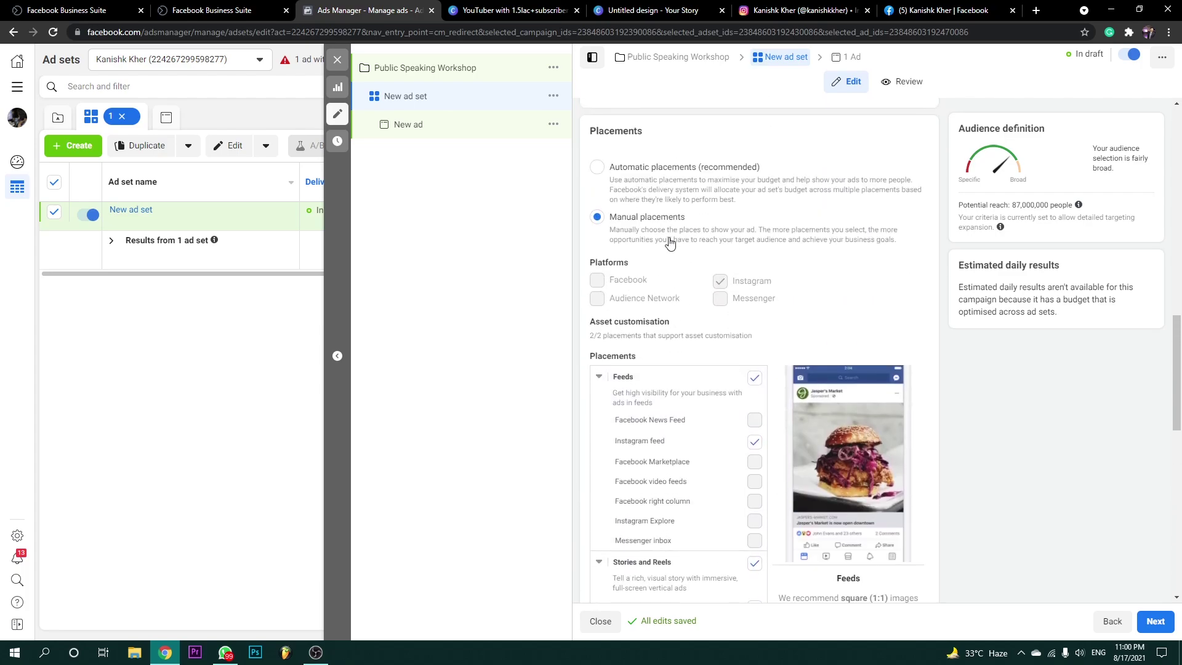
left_click(601, 166)
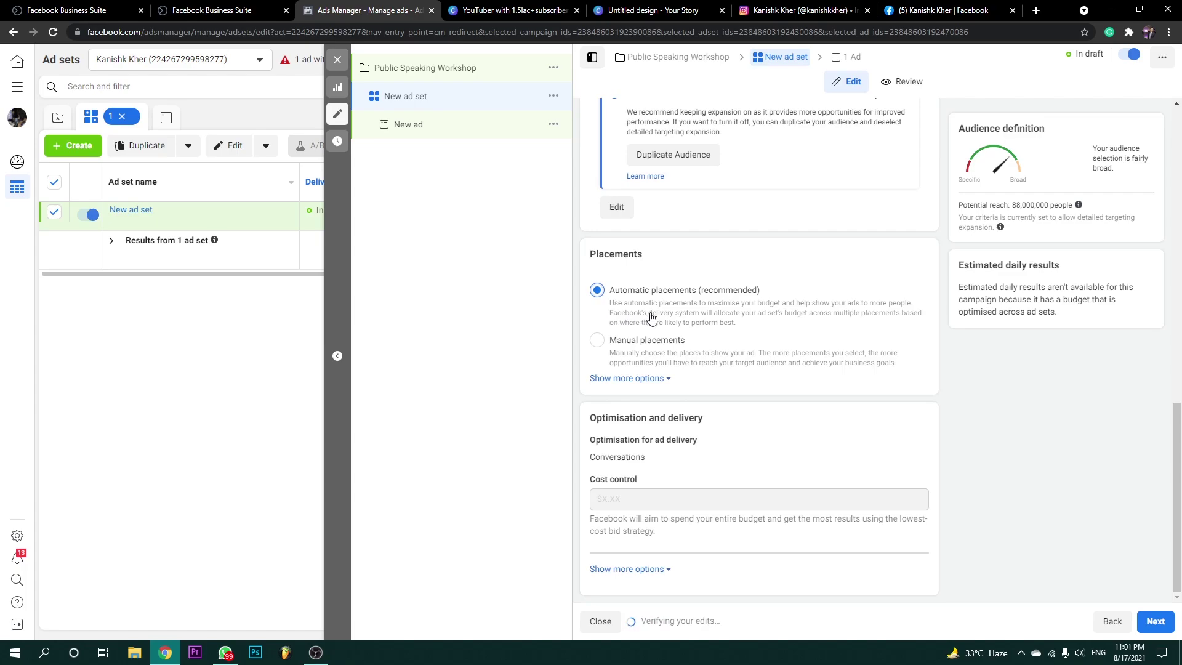
left_click(602, 348)
scroll(610, 333, "down", 2)
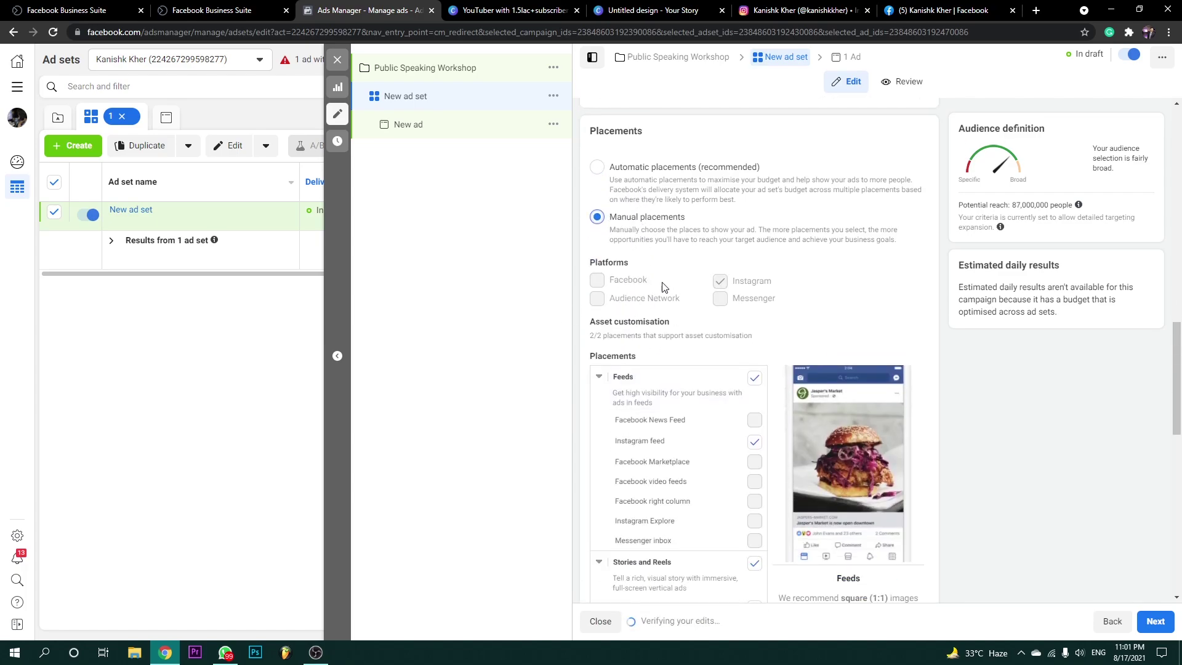
scroll(716, 285, "down", 3)
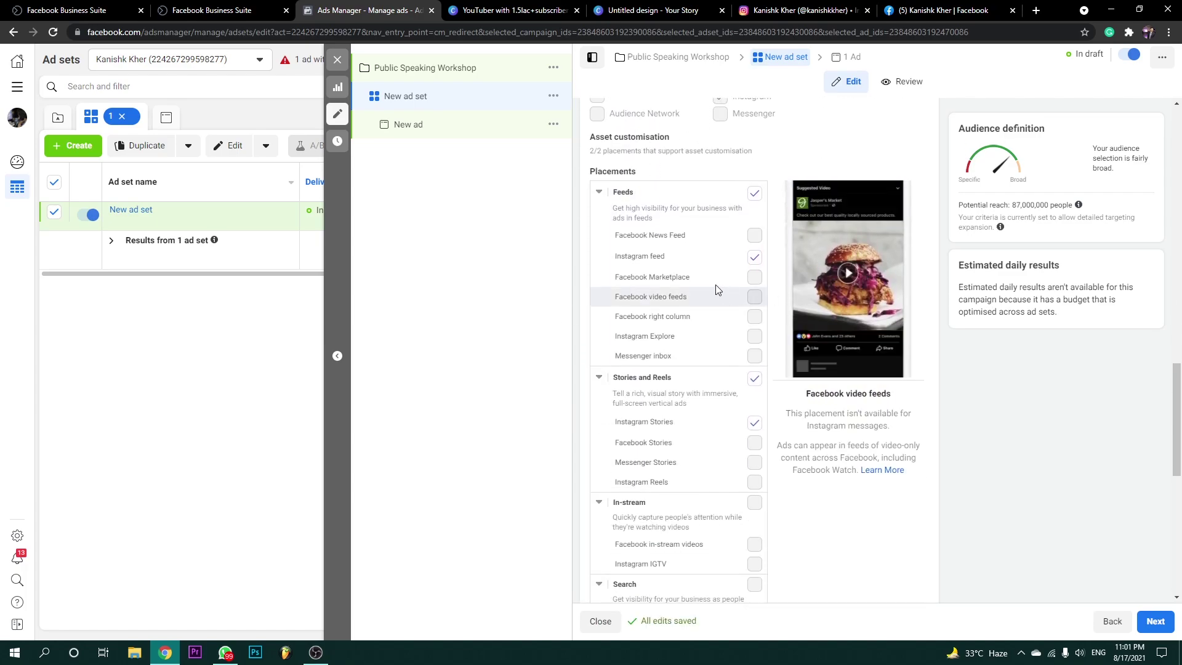
scroll(764, 363, "down", 5)
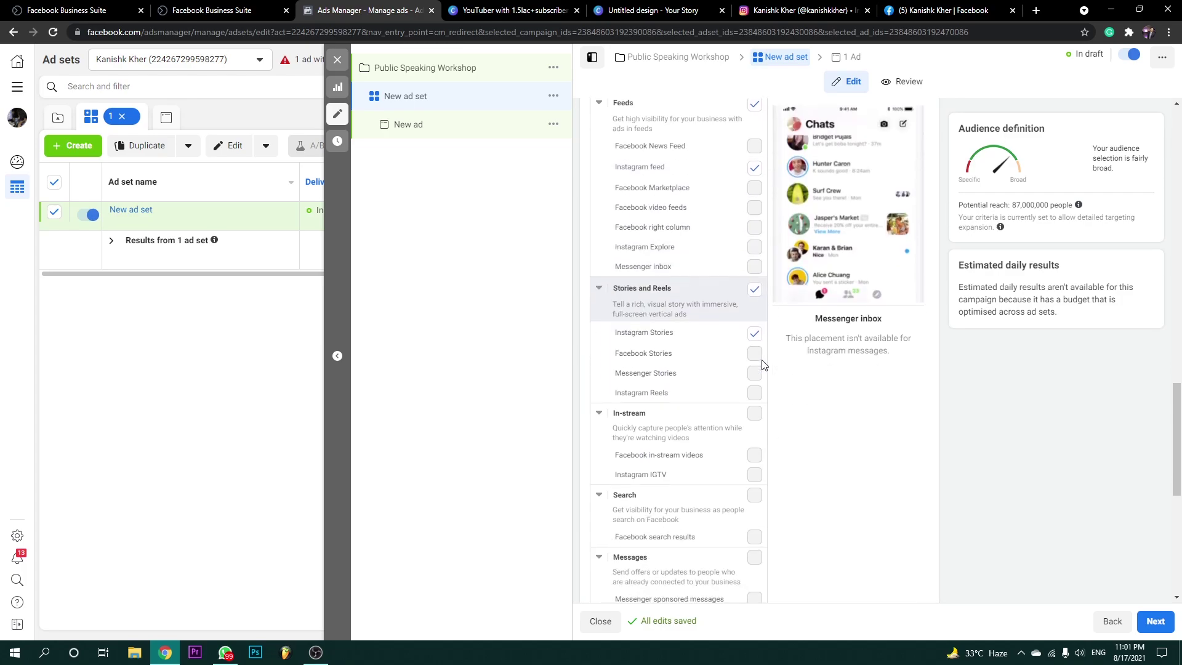
scroll(778, 362, "down", 3)
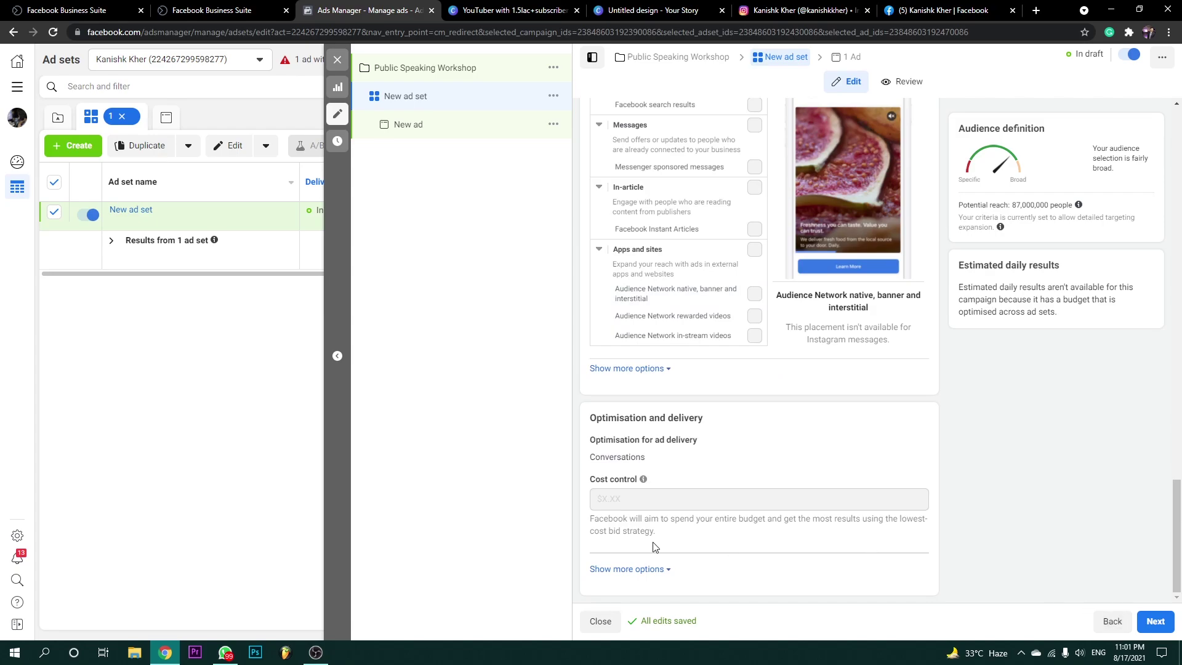
Continue to the ad, keep the connected Instagram account as its identity, and keep Create Ad as the ad setup.
left_click(1150, 623)
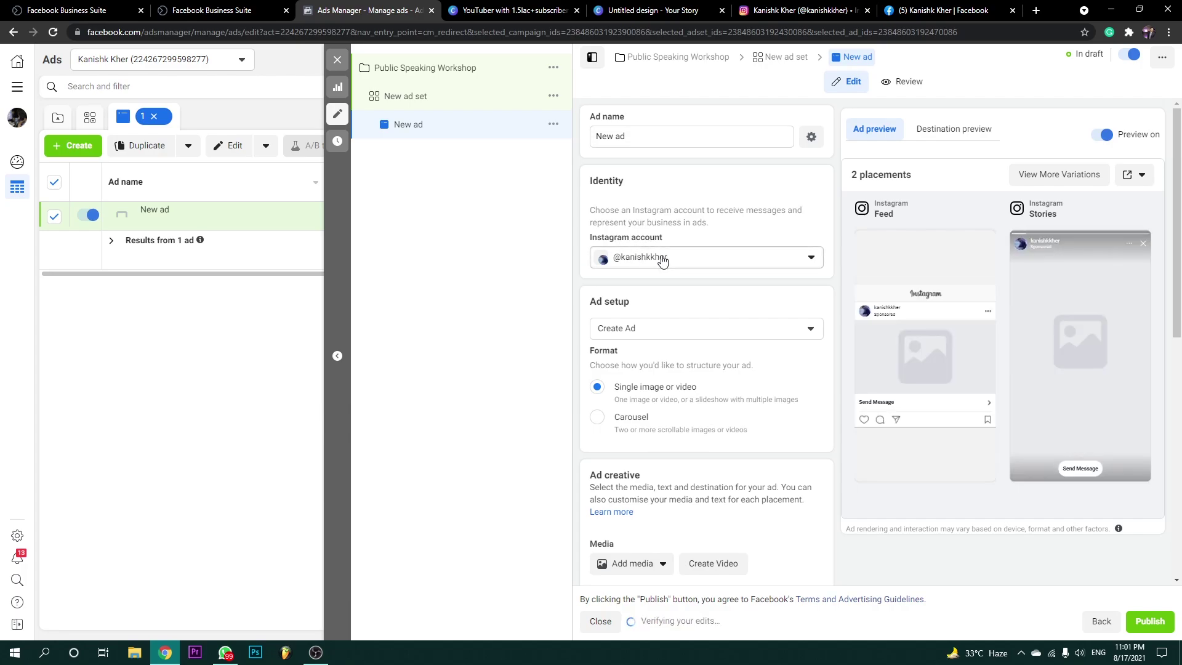
left_click(708, 265)
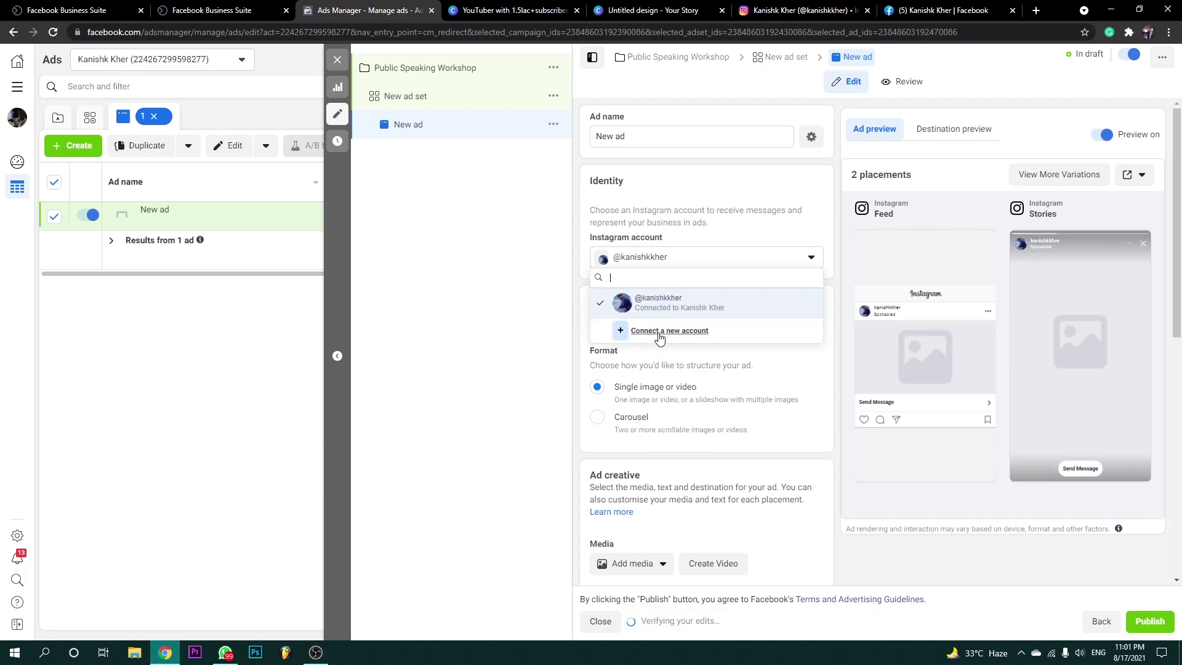
left_click(691, 305)
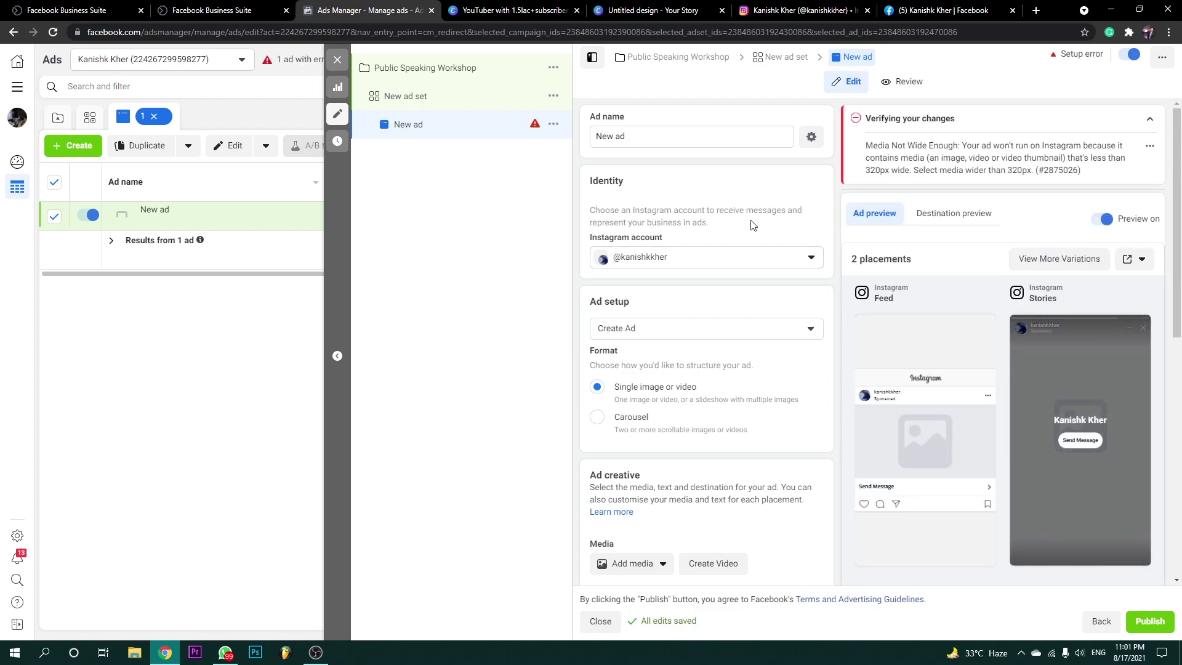
scroll(751, 231, "down", 1)
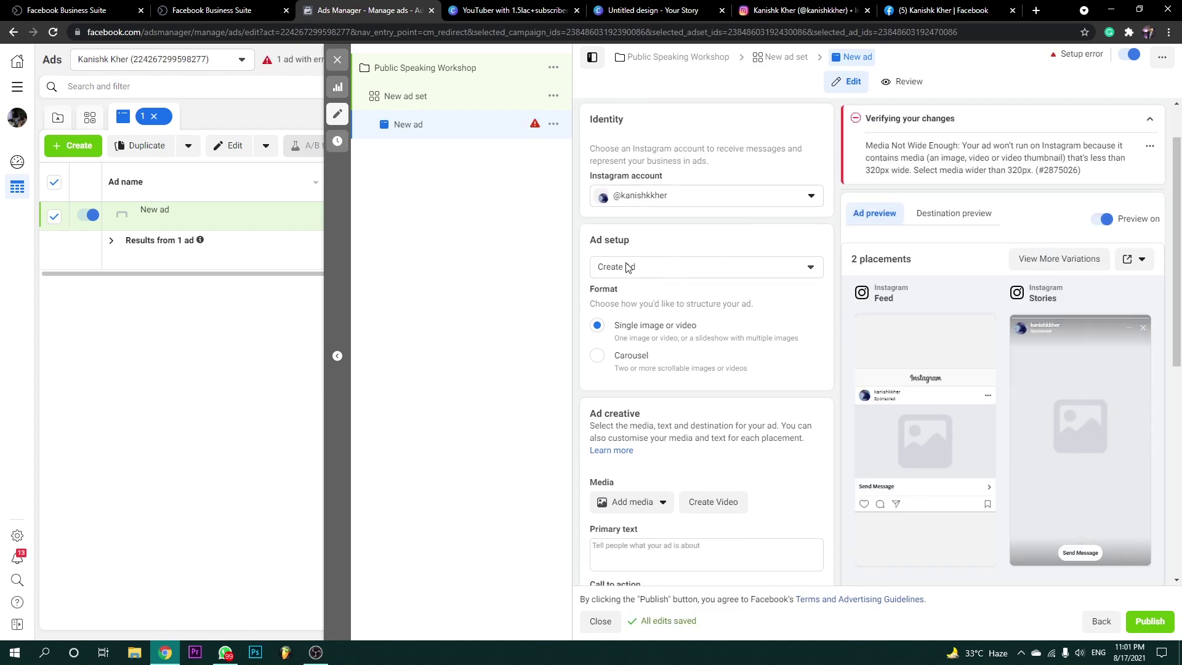
left_click(706, 267)
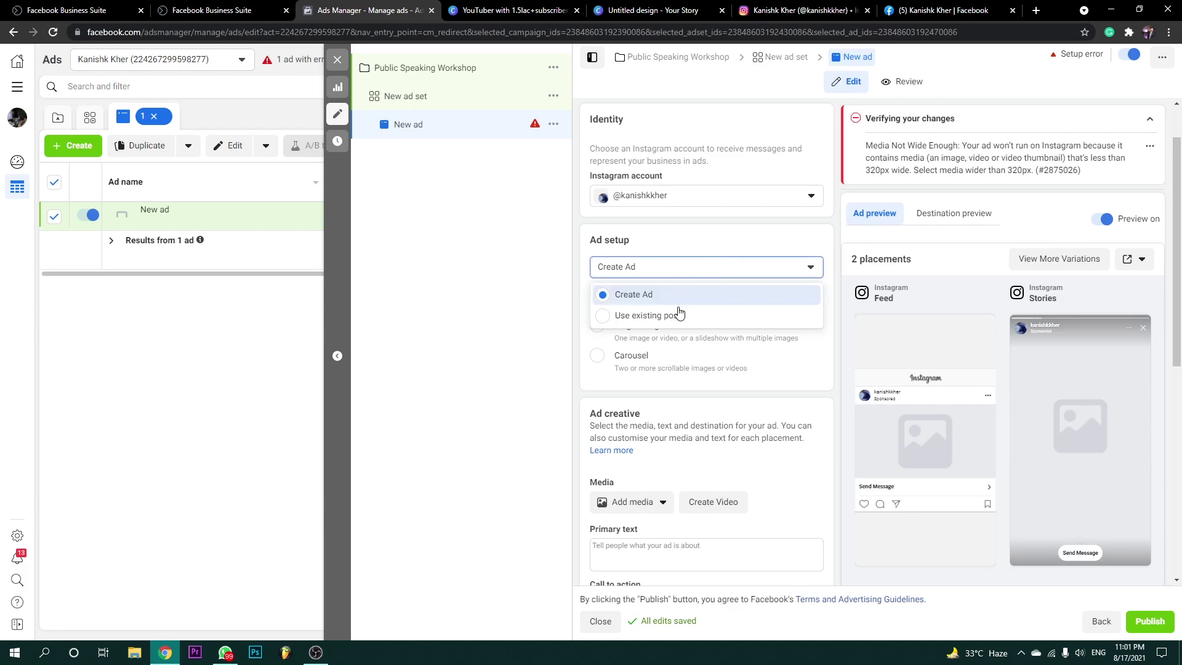
left_click(644, 297)
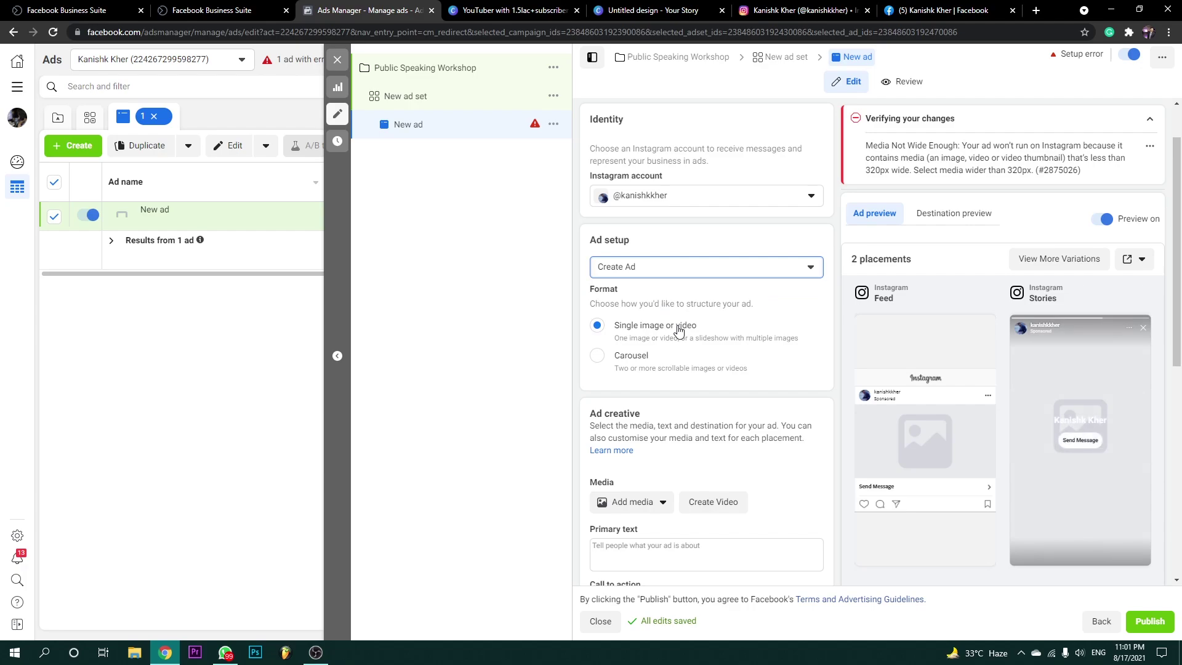
Try the Carousel format, look at its cards and preview, and return to the Single image or video format.
scroll(625, 278, "down", 2)
left_click(601, 238)
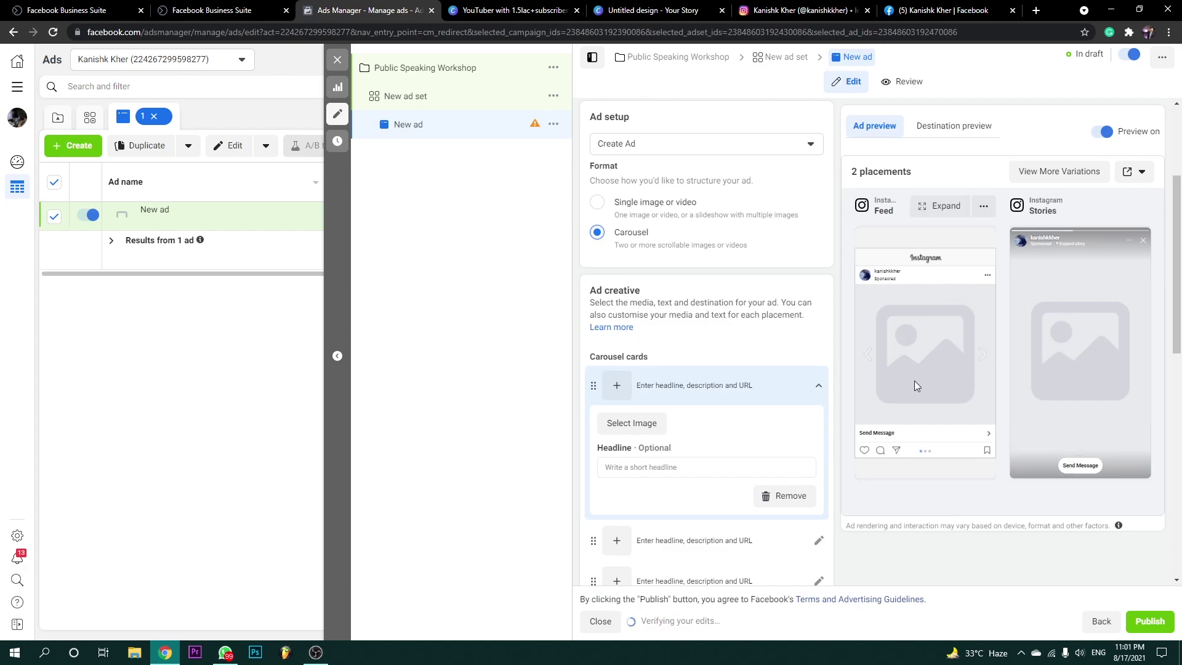
scroll(937, 458, "down", 2)
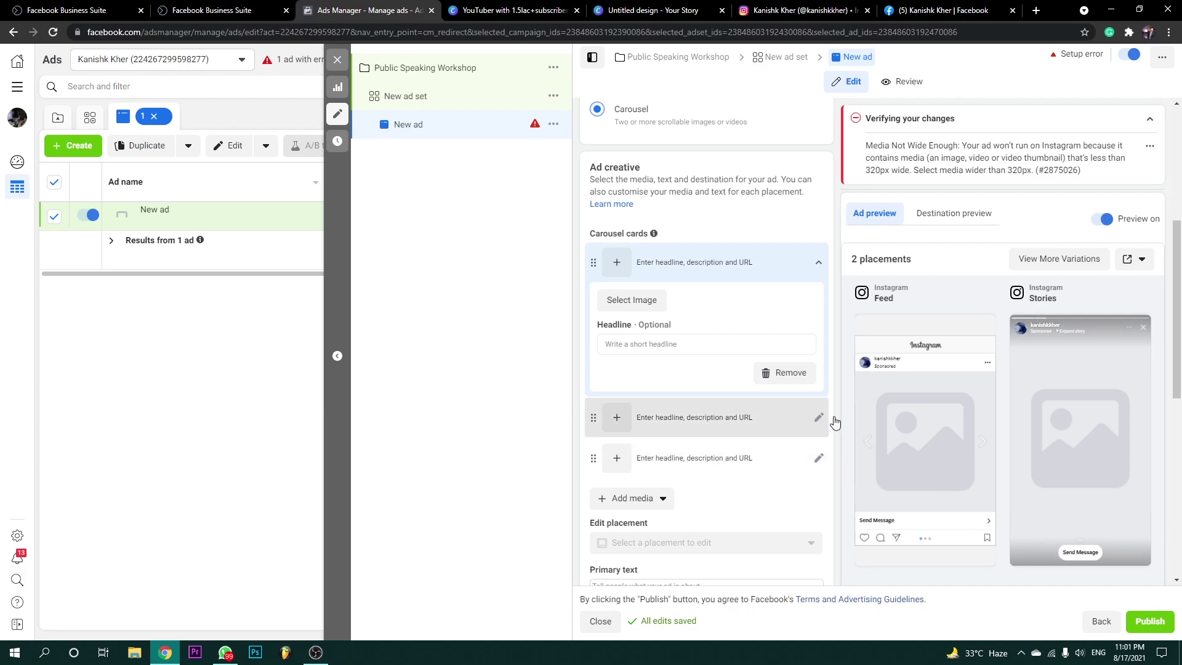
left_click(869, 441)
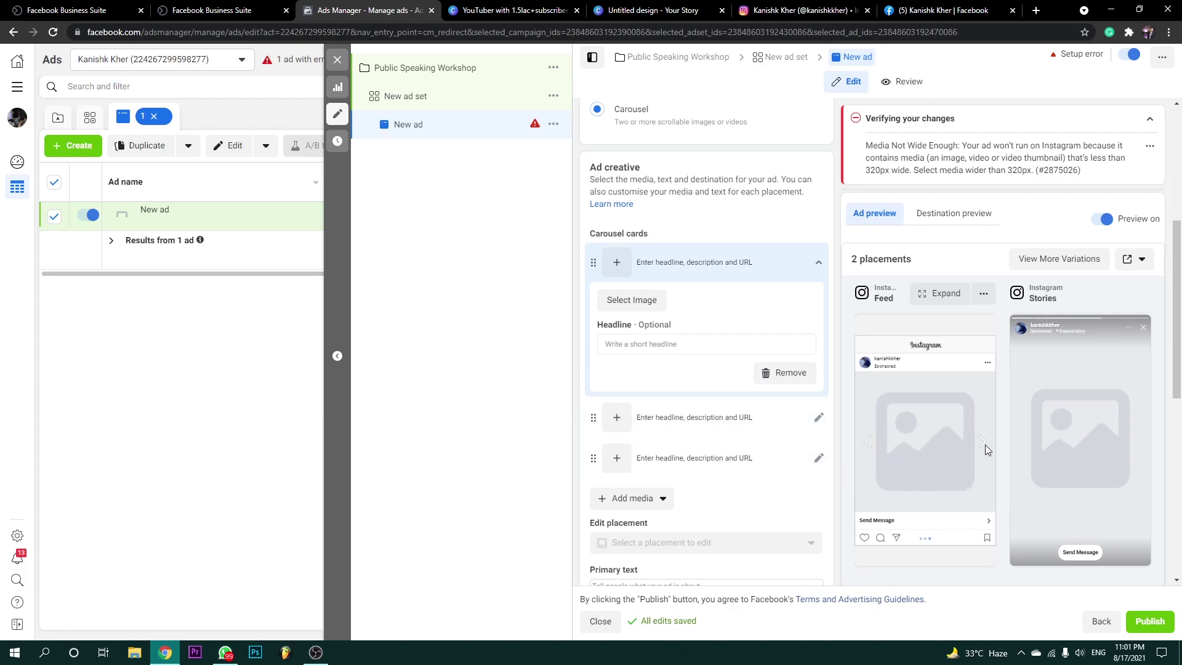
scroll(681, 278, "up", 3)
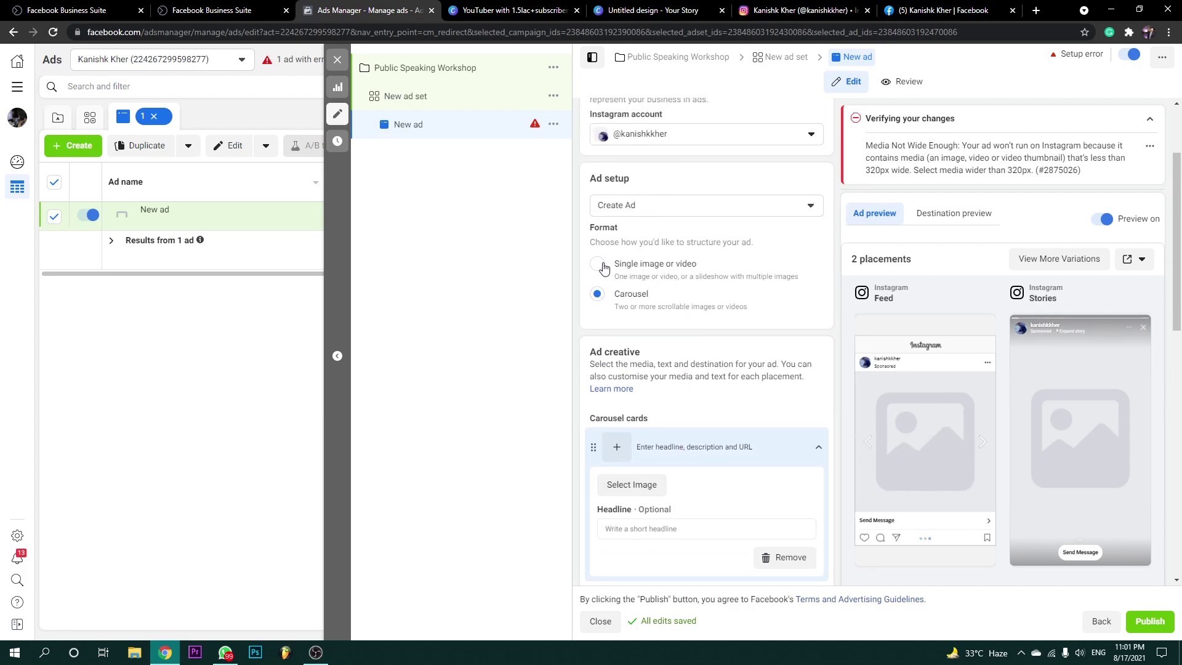
left_click(723, 282)
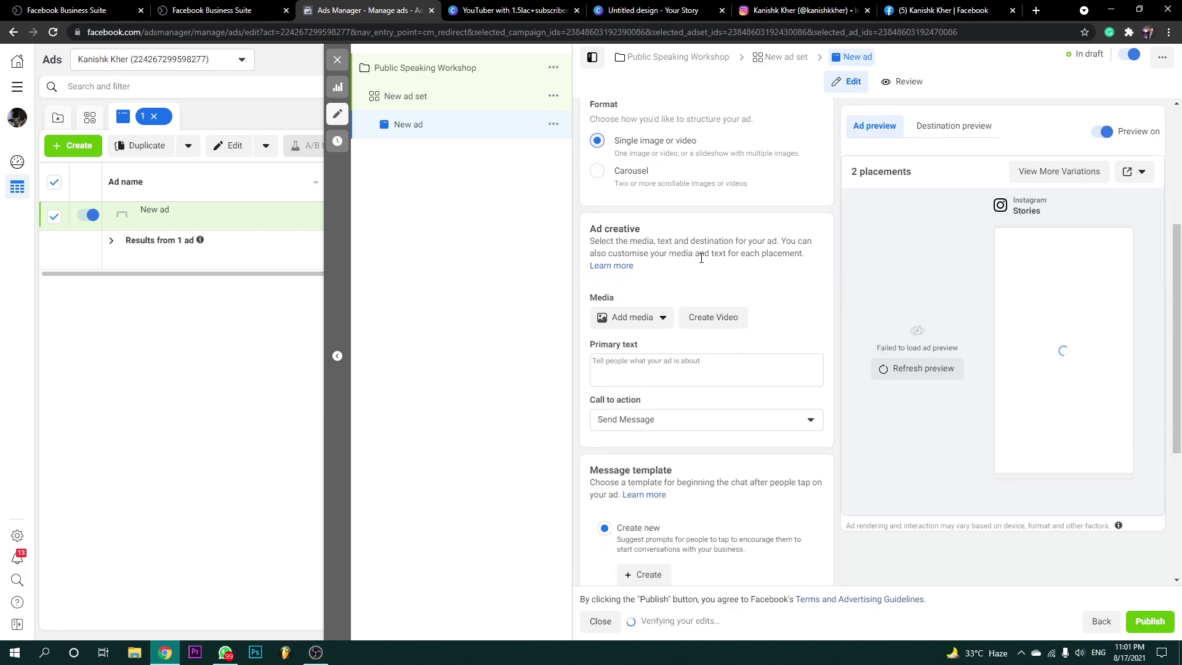
Add the 1080 × 1920 "Untitled design" image from the account images as the ad's media and continue to cropping.
left_click(644, 319)
left_click(637, 352)
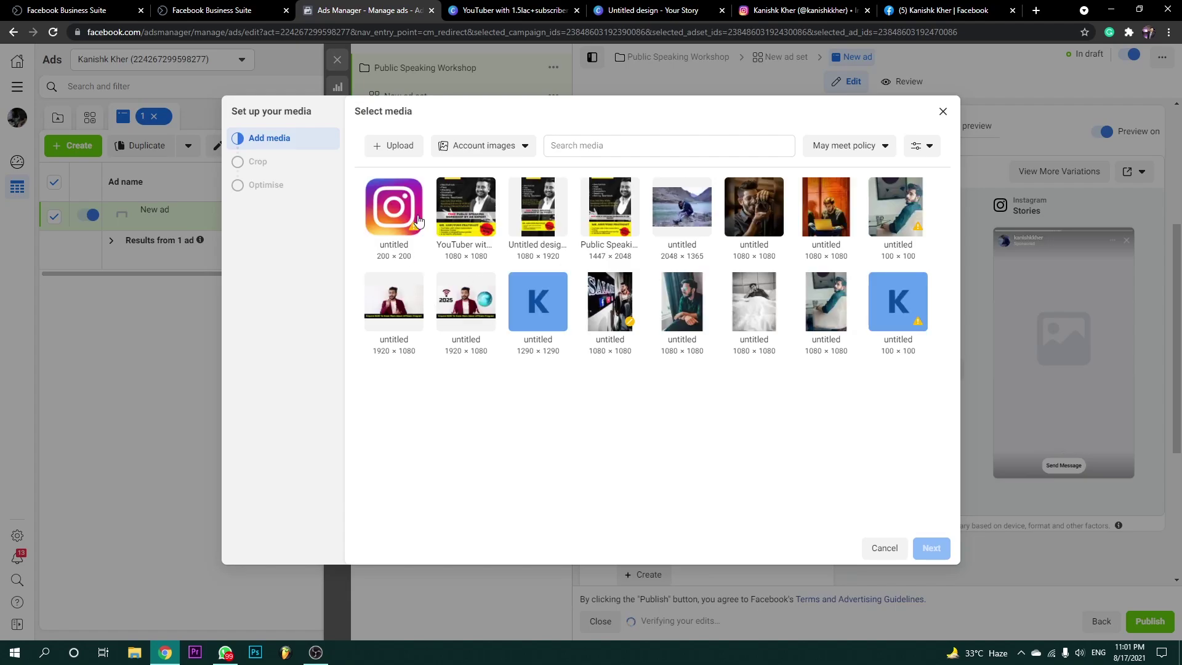
left_click(542, 227)
left_click(491, 231)
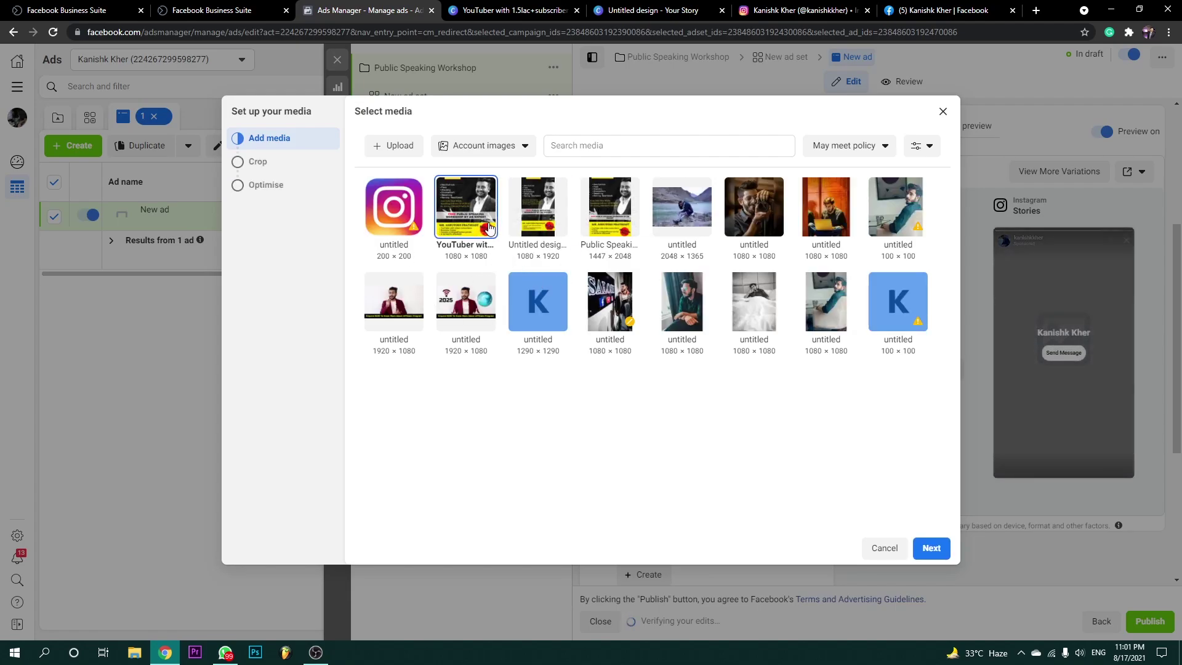
left_click(537, 223)
left_click(931, 548)
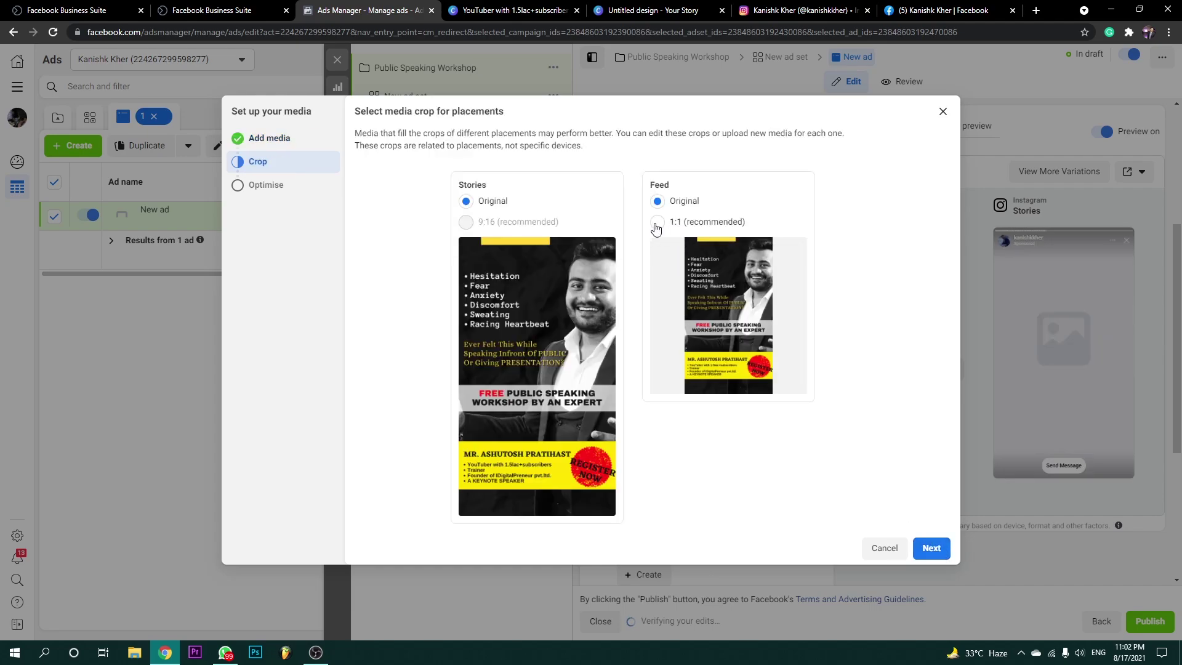
Check the Feed crop options, keep the original crop for Stories and Feed, and finish the media setup without an Instagram Stories end card.
left_click(704, 261)
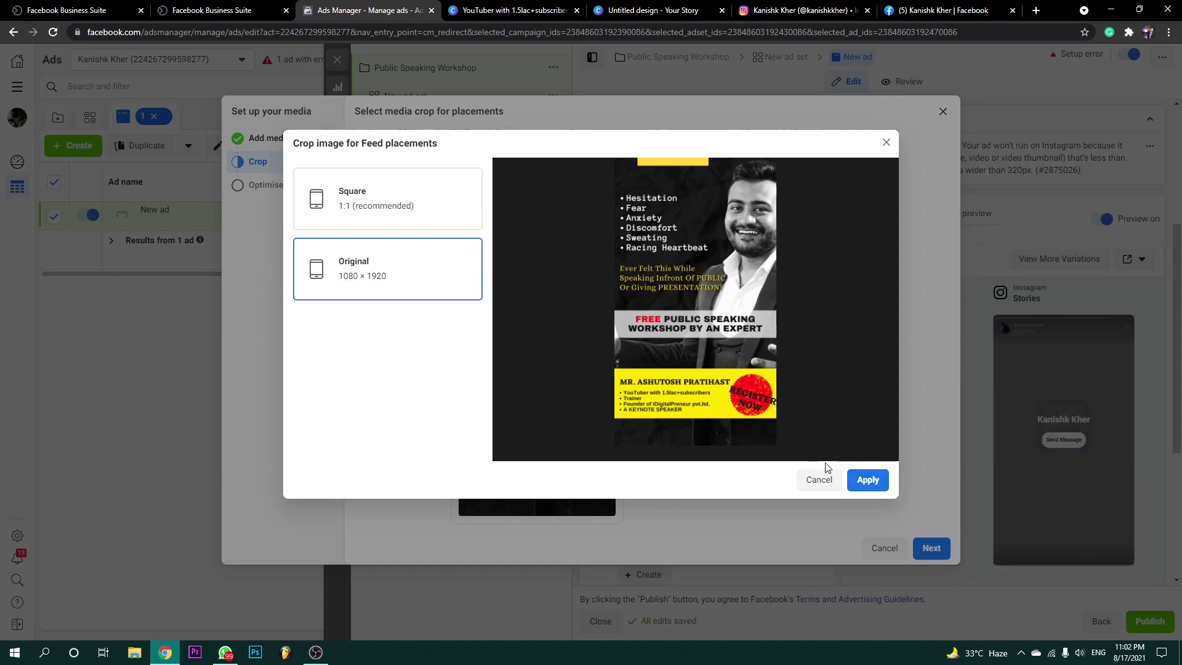
left_click(819, 479)
left_click(930, 548)
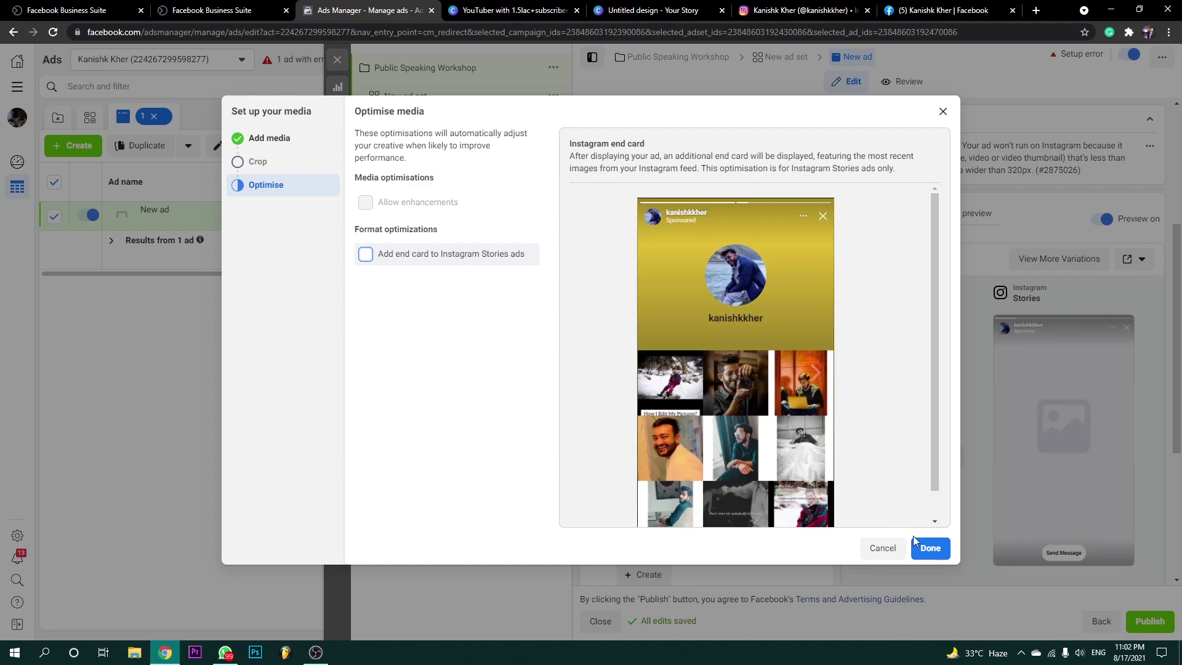
left_click(926, 548)
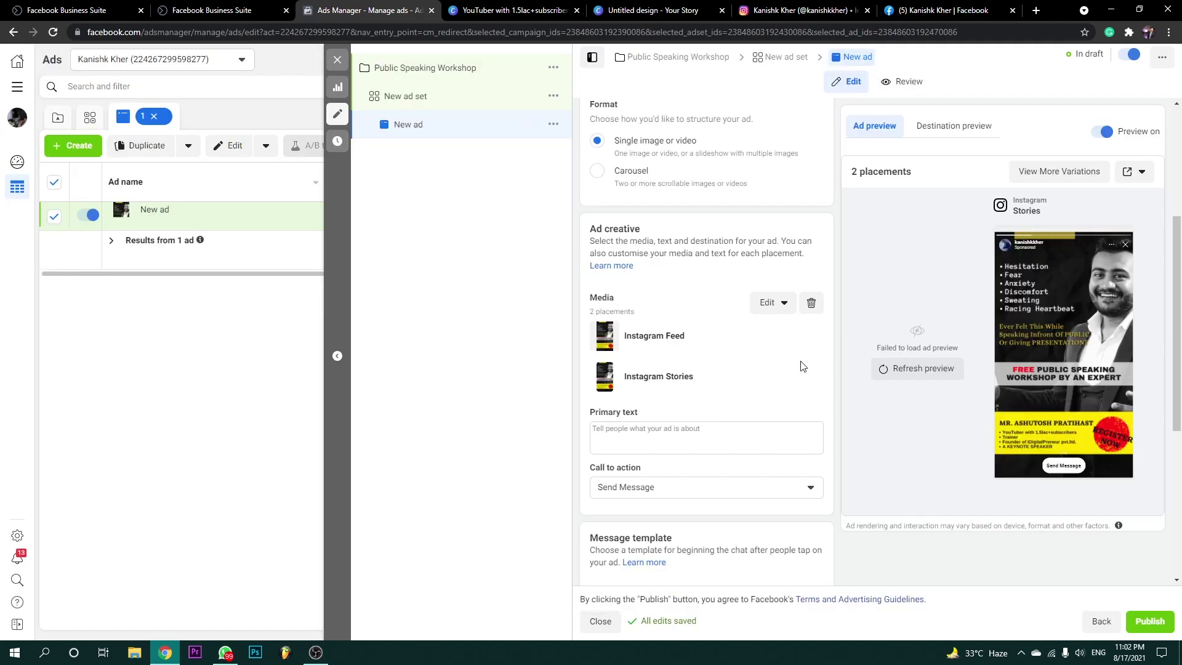
Refresh the Instagram Feed ad preview and read its aspect ratio notice.
left_click(916, 370)
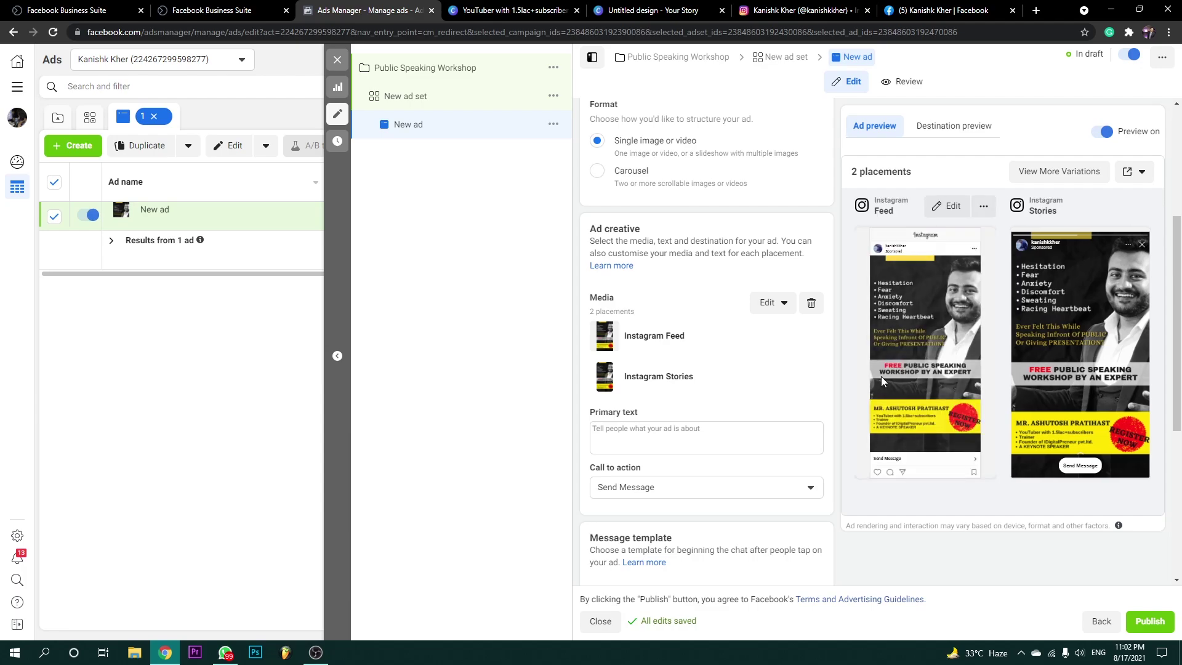
left_click_drag(863, 272, 949, 278)
left_click(965, 297)
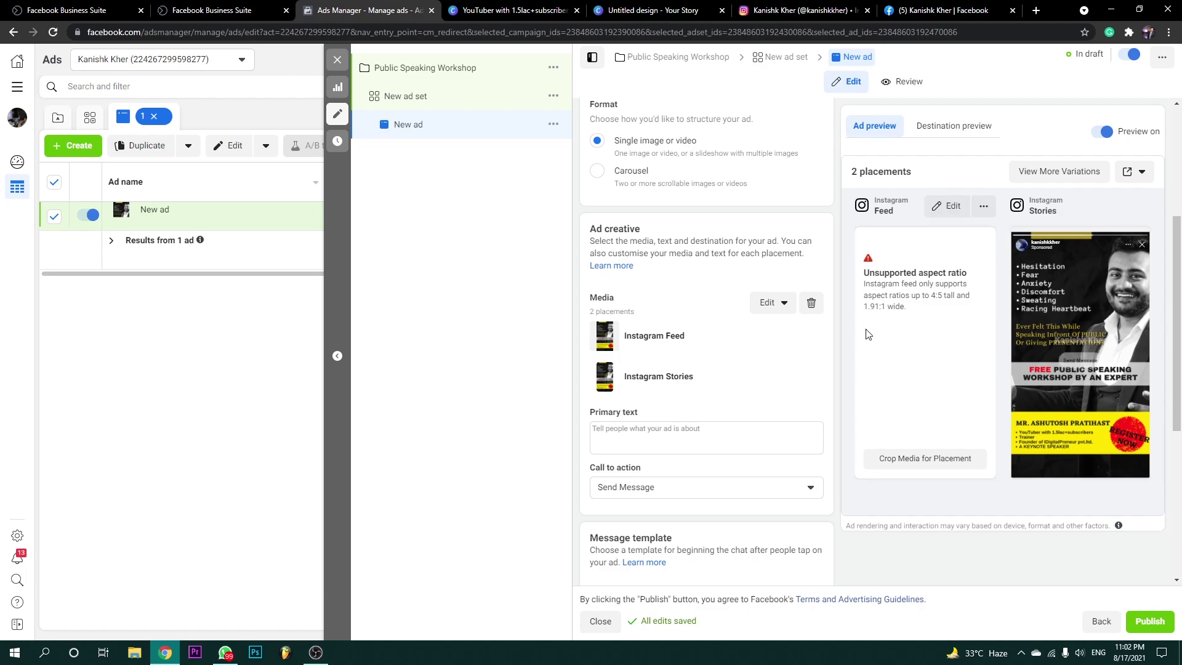
Switch to the Instagram profile, open the post of the man with a camera to view its feed proportions, and close it.
left_click(801, 10)
scroll(607, 405, "down", 3)
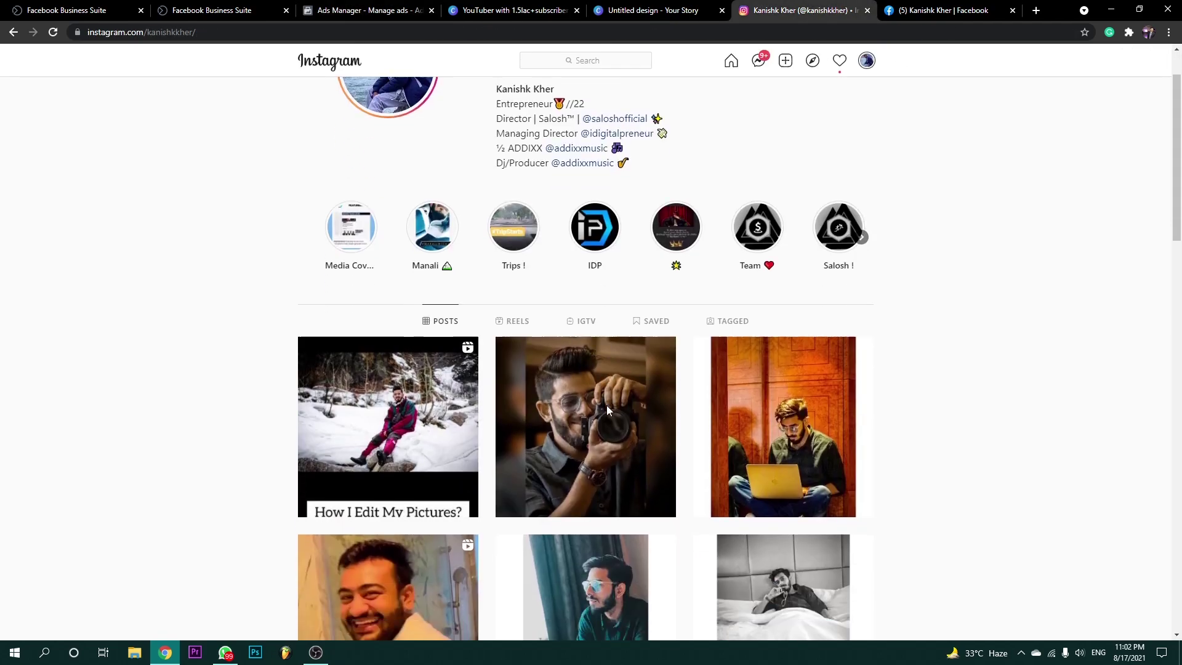
left_click(634, 333)
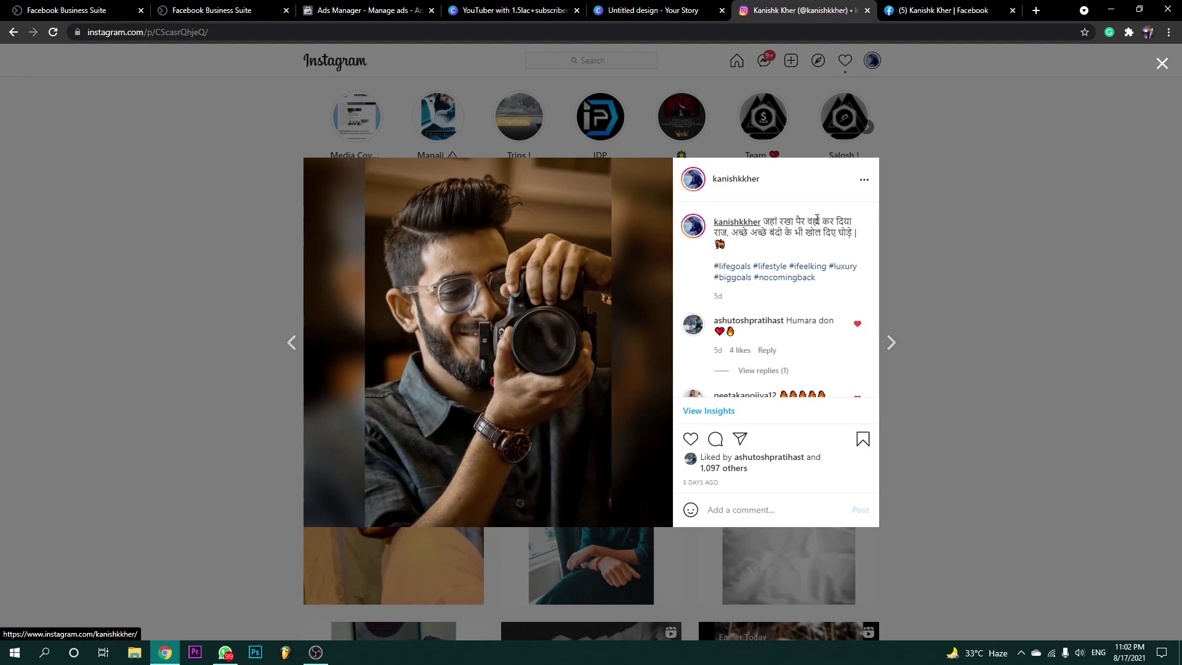
key("Escape")
Compare the vertical story design with the square post design in Canva and return to Ads Manager.
left_click(652, 11)
left_click(364, 7)
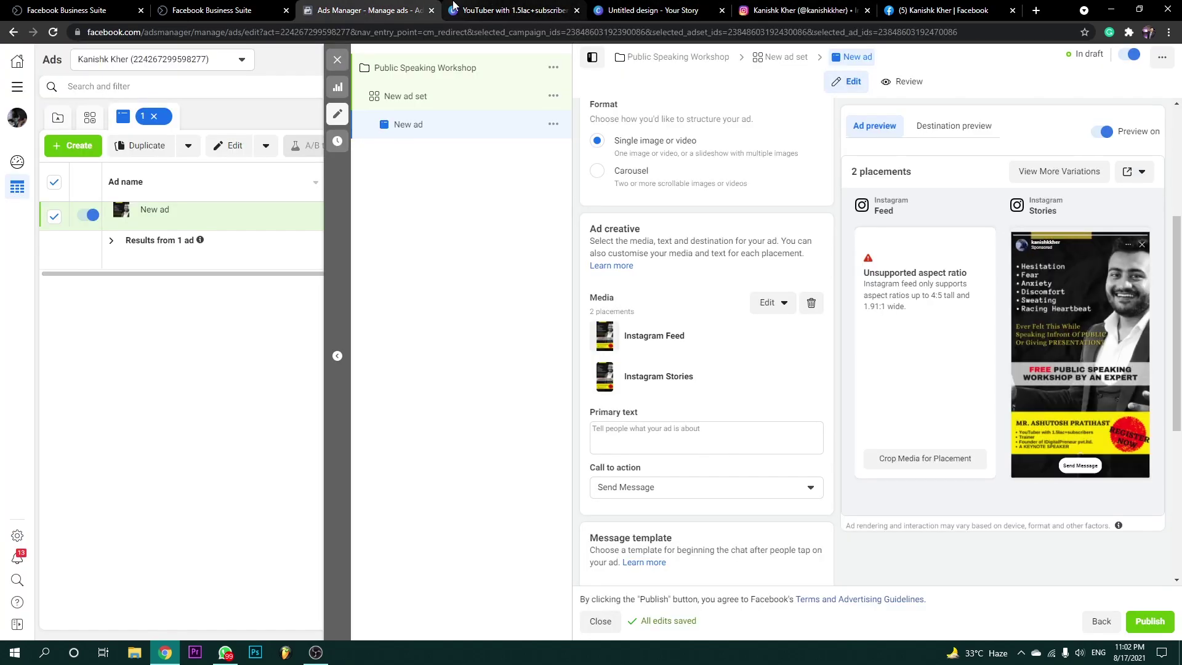
left_click(653, 11)
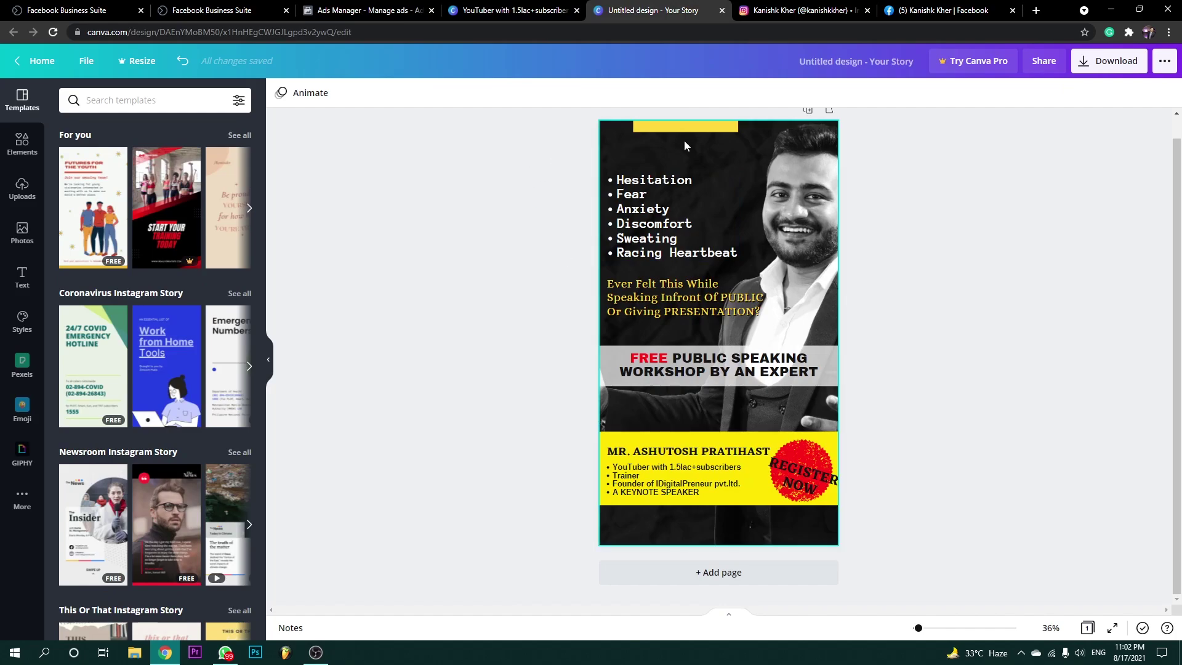
left_click(496, 6)
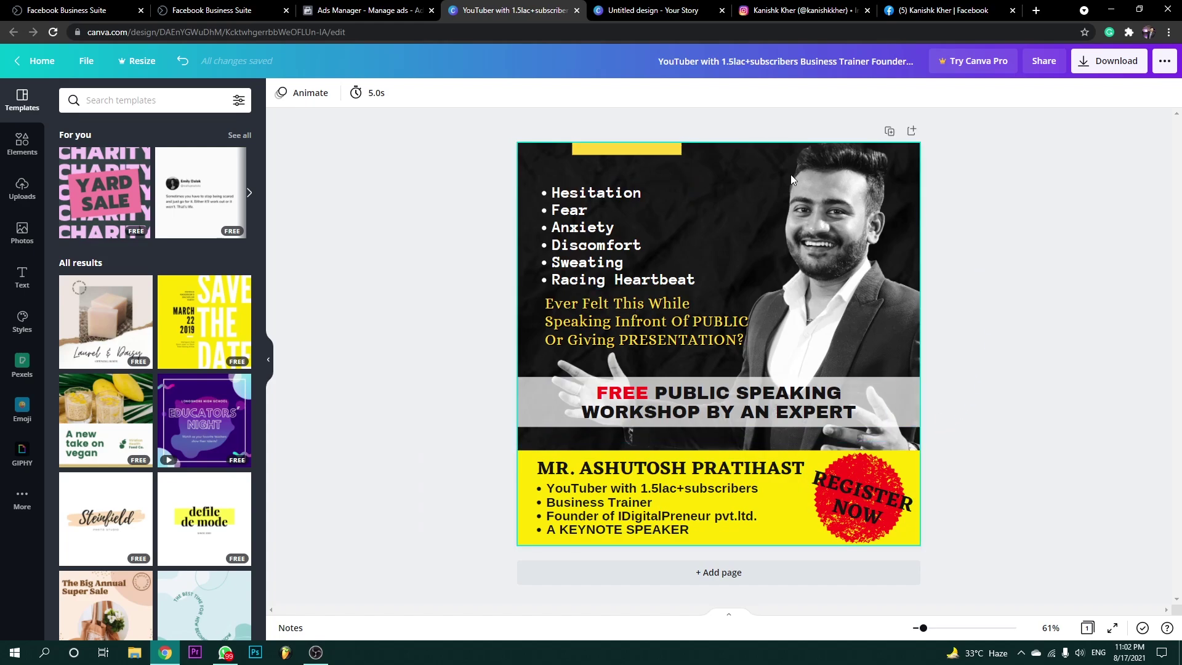
left_click(363, 10)
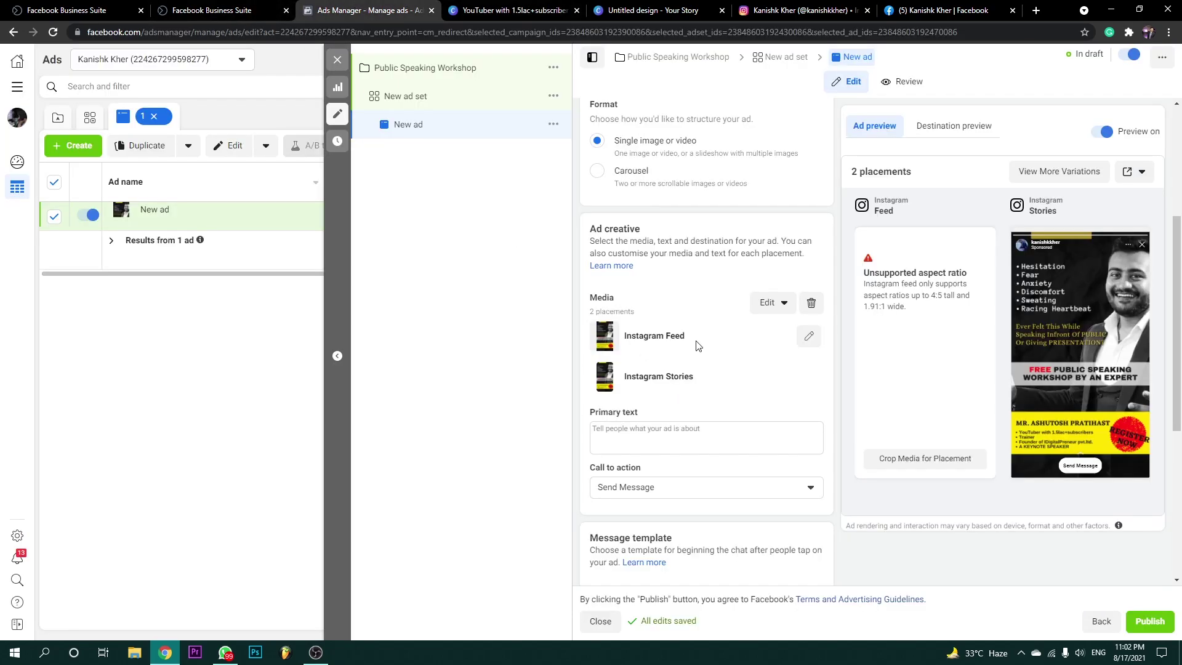
Replace the Instagram Feed placement's image with the 1080 × 1080 "YouTuber with 1.5lac+subscribers" image and save the placement.
left_click(808, 336)
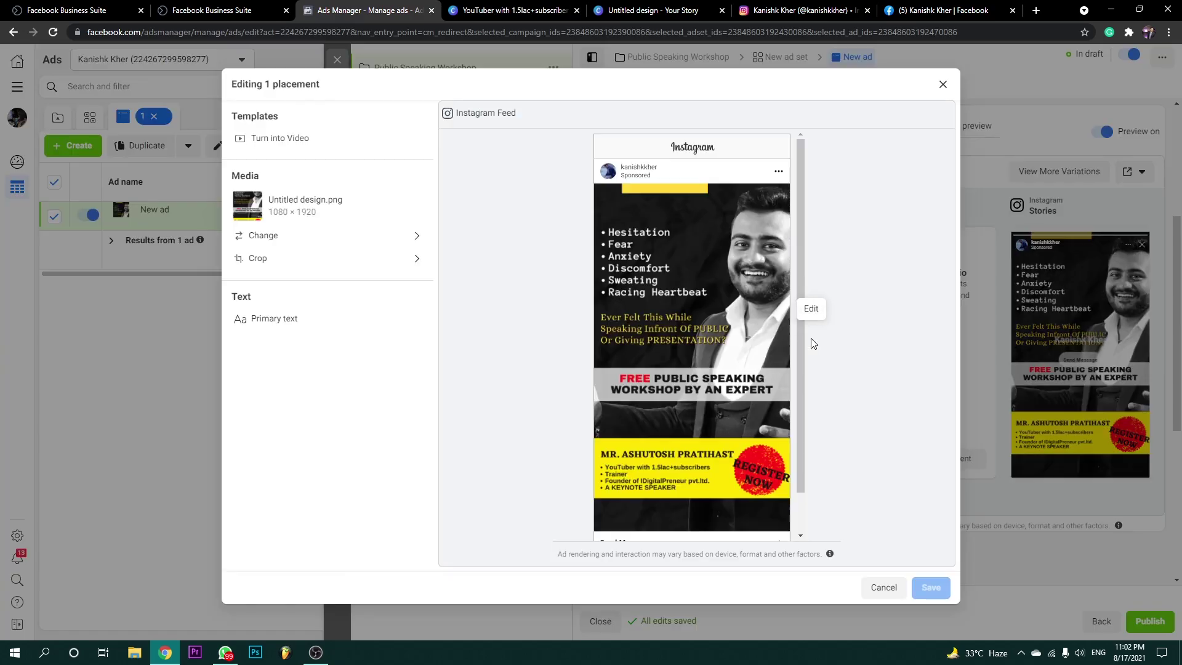
left_click(306, 235)
left_click(522, 295)
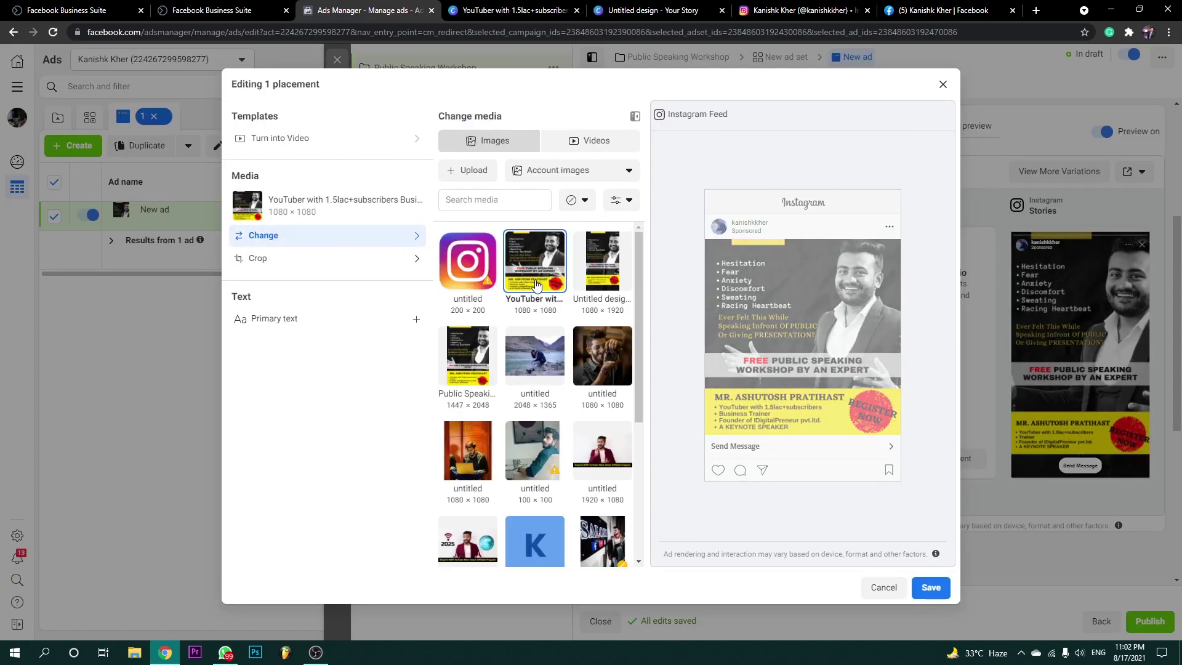
left_click(482, 176)
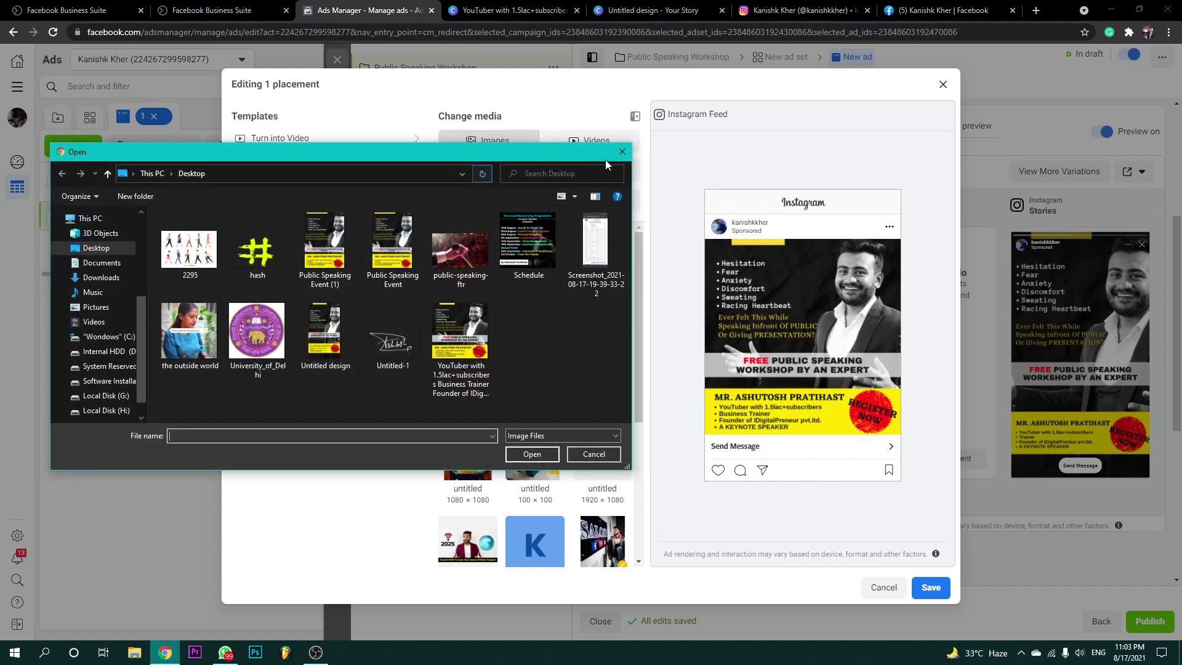
left_click(621, 146)
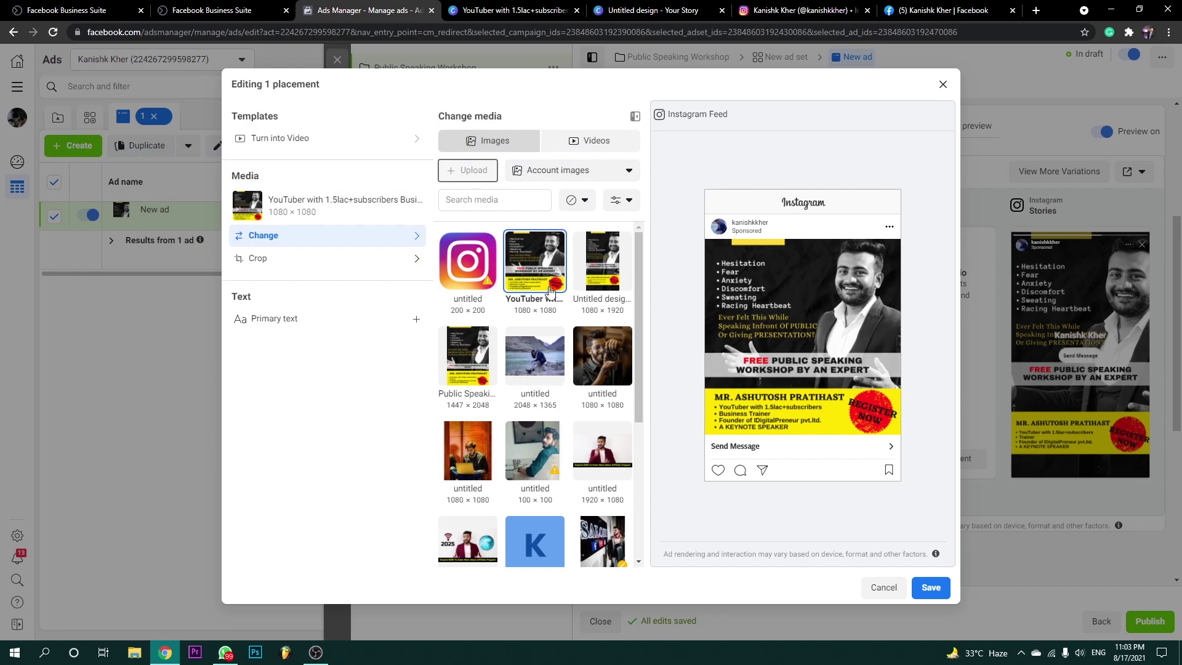
left_click(931, 589)
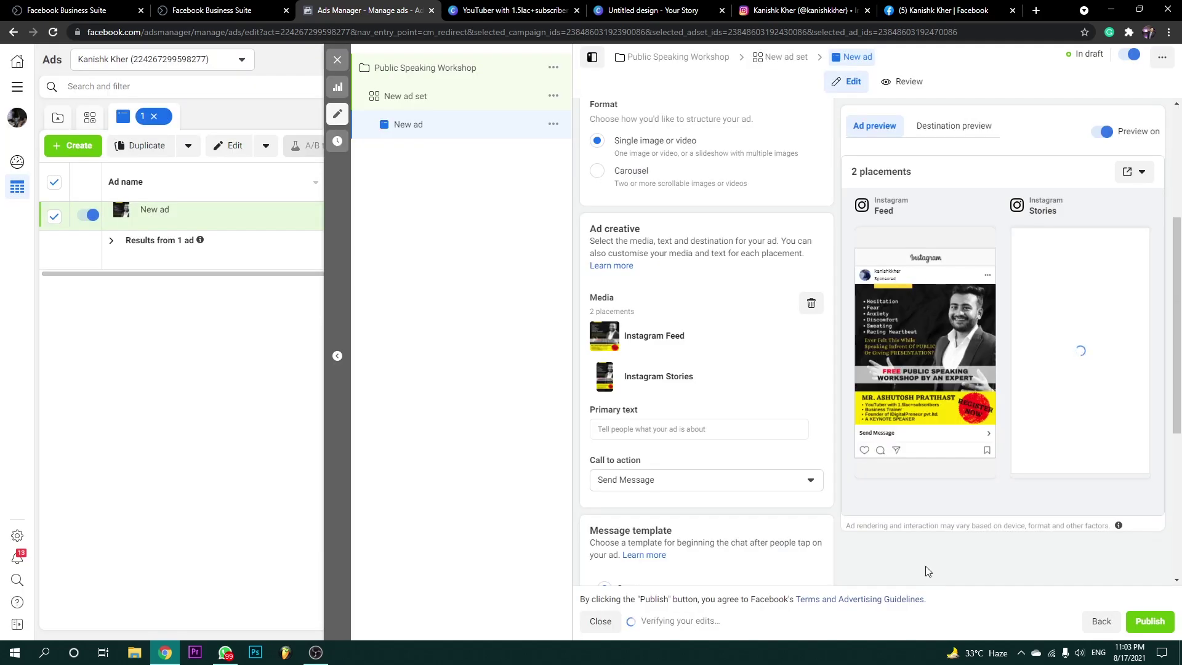
Set the ad's call to action to Apply Now.
mouse_move(882, 438)
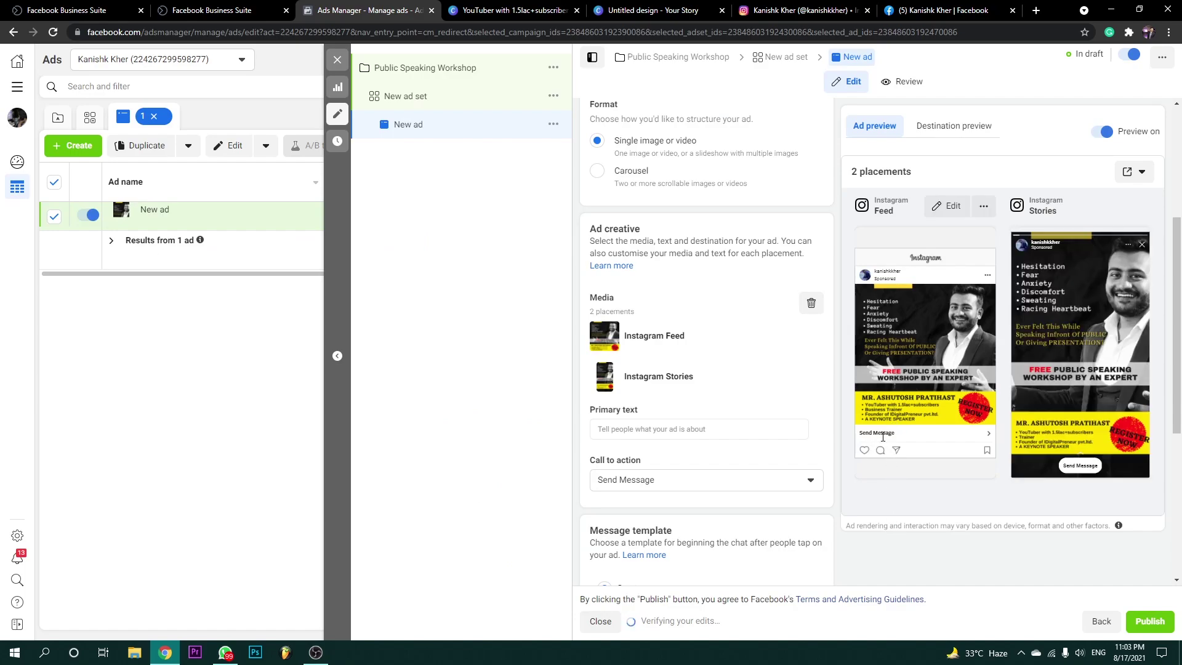
mouse_move(1078, 470)
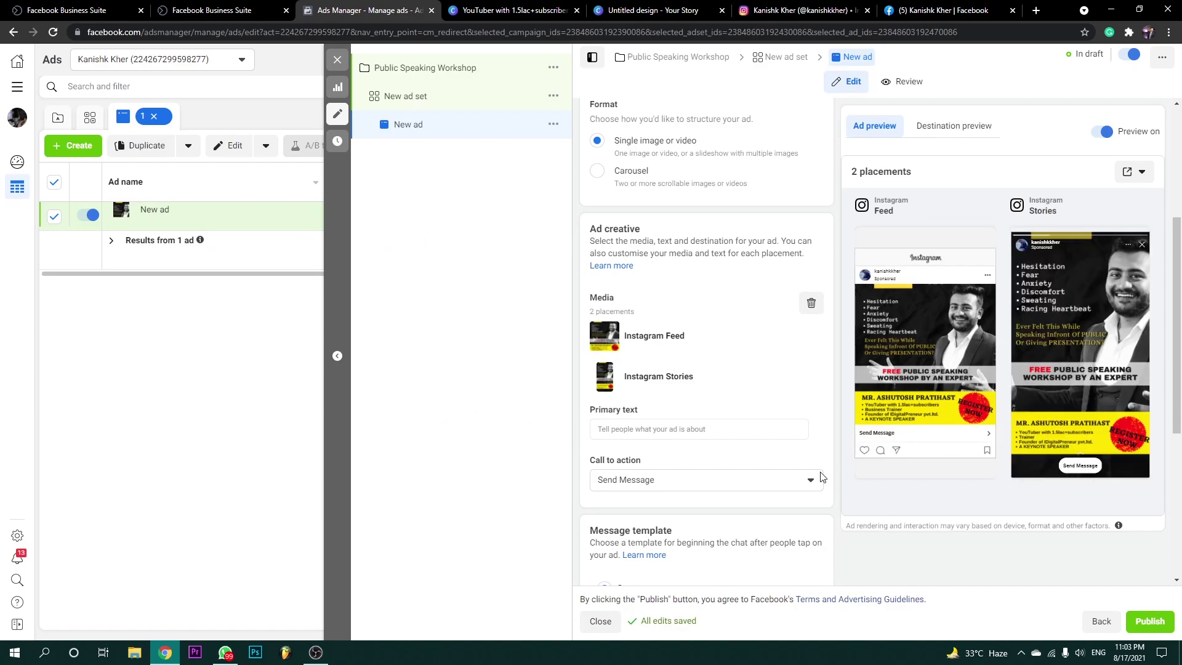
left_click(801, 483)
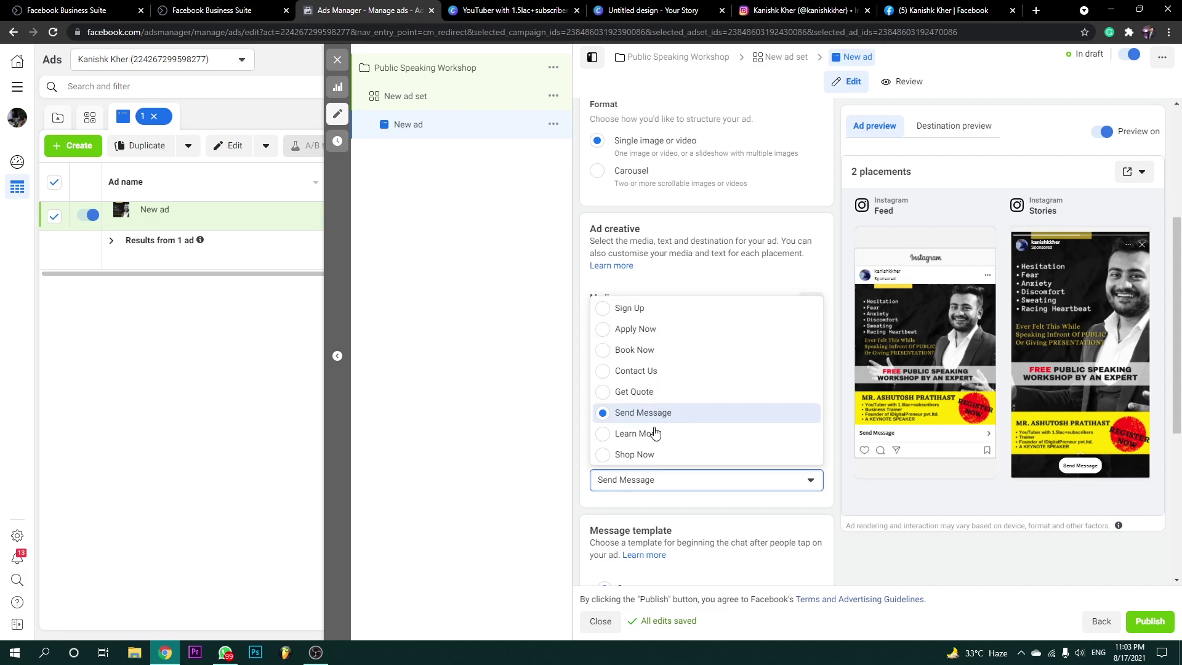
left_click(636, 329)
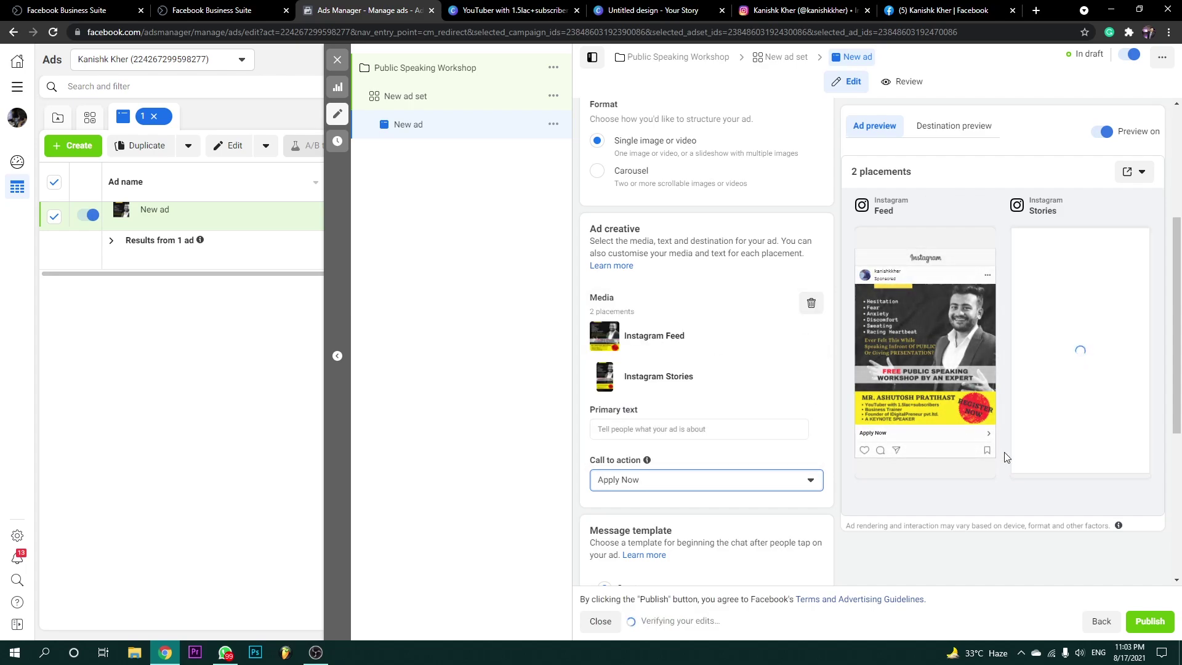
Check the call-to-action explanation and its help page, and look at the primary text suggestions without adding any text.
scroll(800, 317, "down", 2)
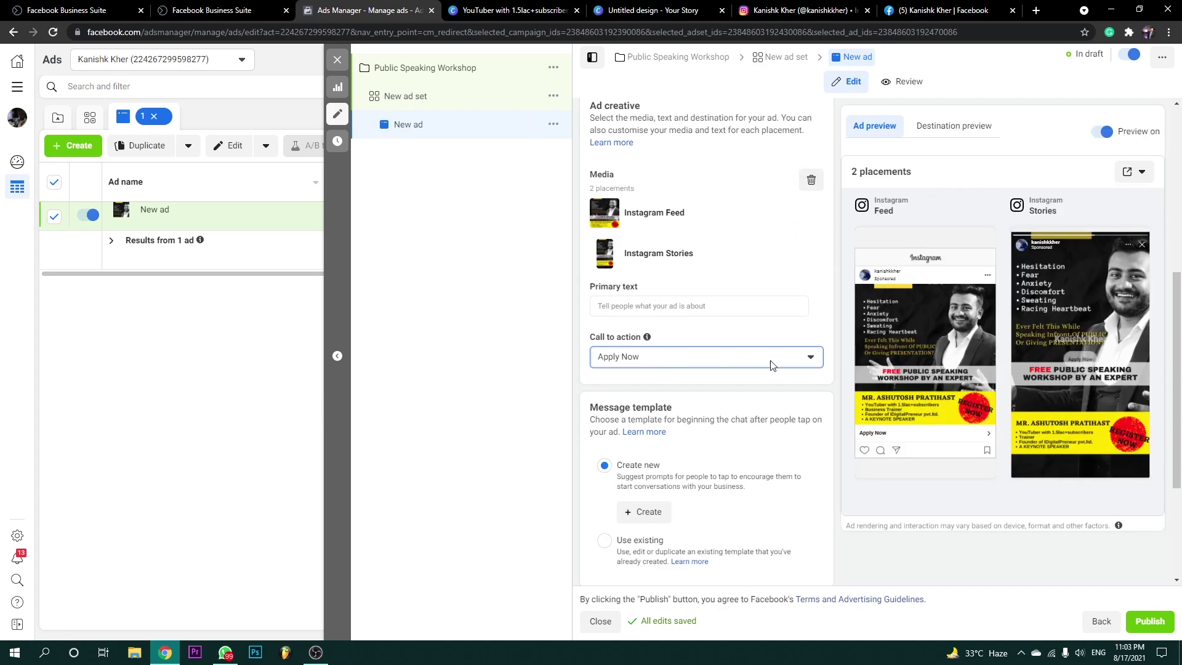
mouse_move(646, 337)
left_click(662, 306)
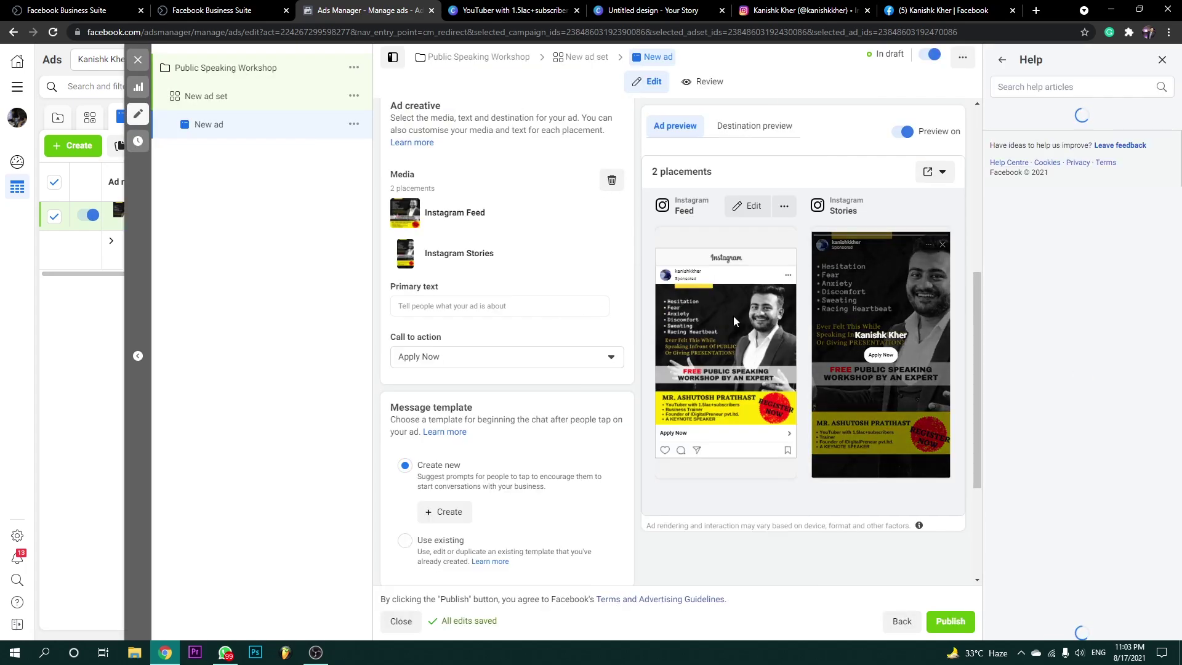
left_click(1162, 59)
mouse_move(646, 337)
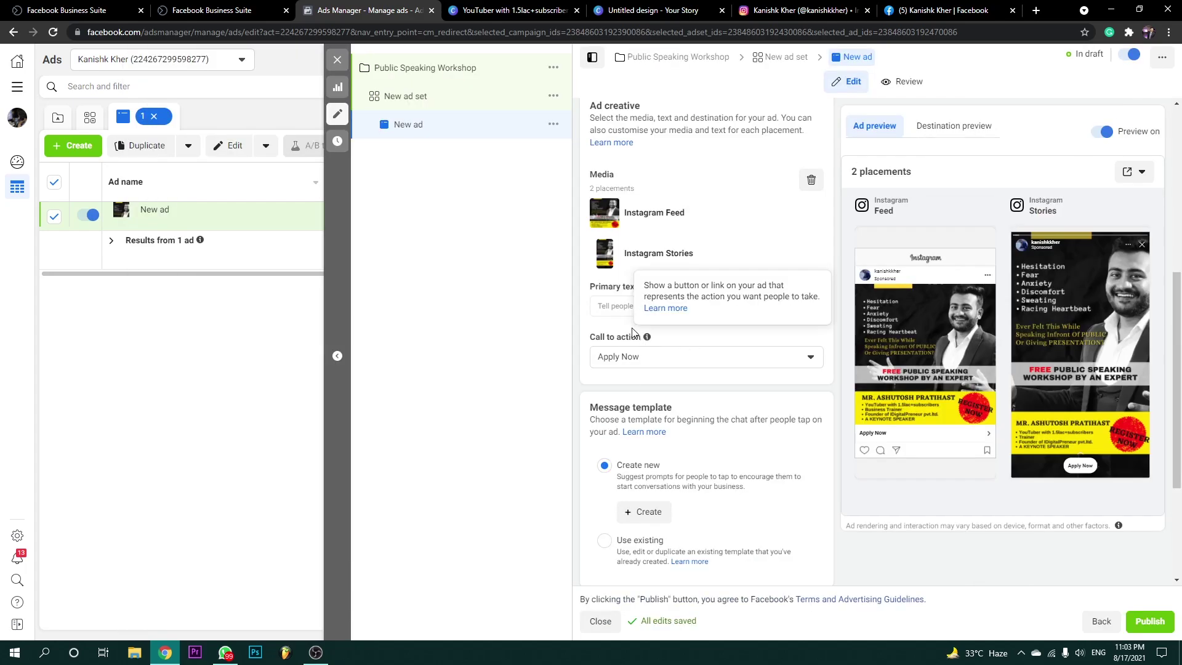
left_click(611, 309)
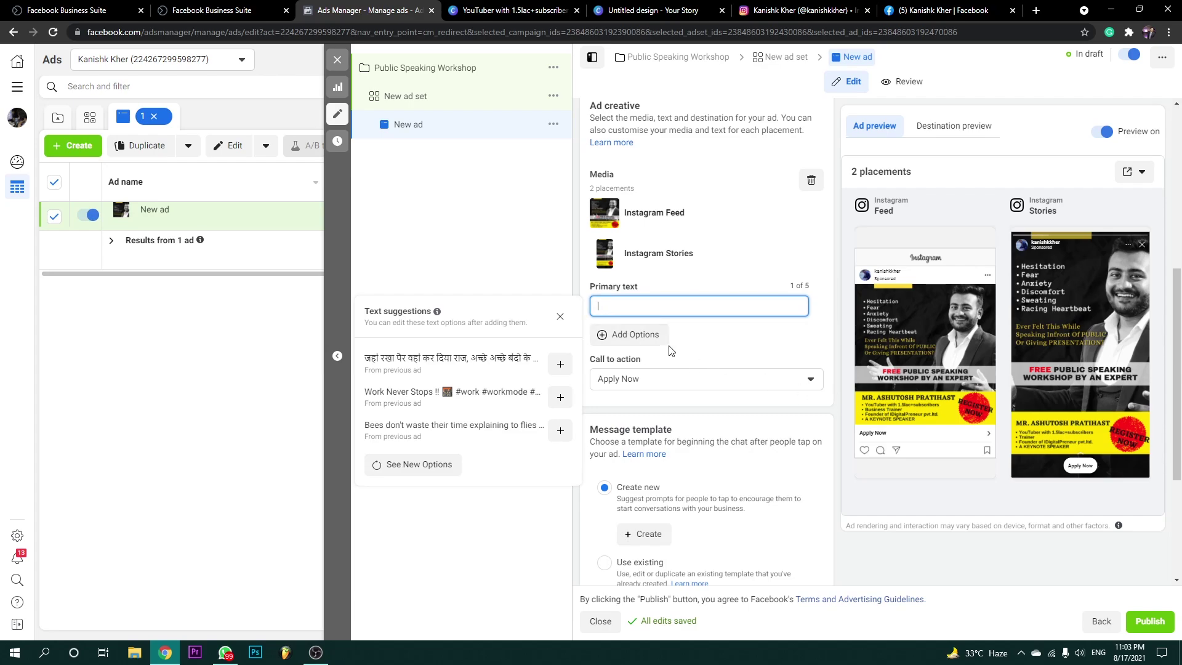
left_click(544, 270)
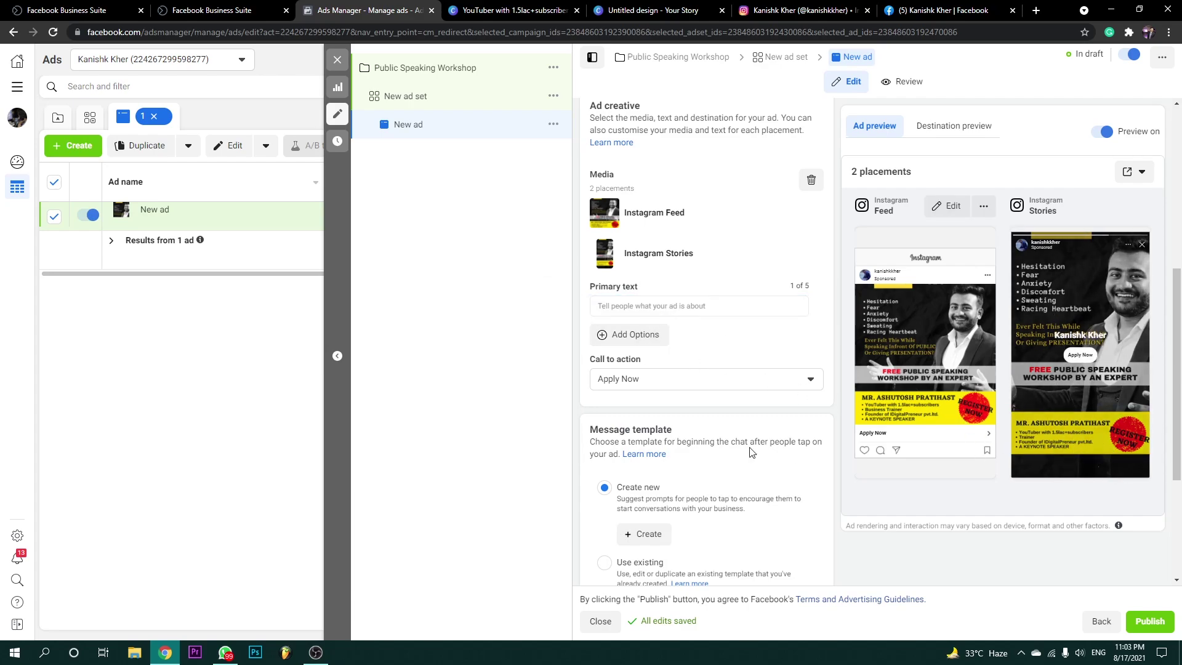
Start a new message template and review its greeting and first question, keeping "I'm interested. Can you tell me more?".
scroll(764, 406, "down", 1)
scroll(763, 406, "down", 2)
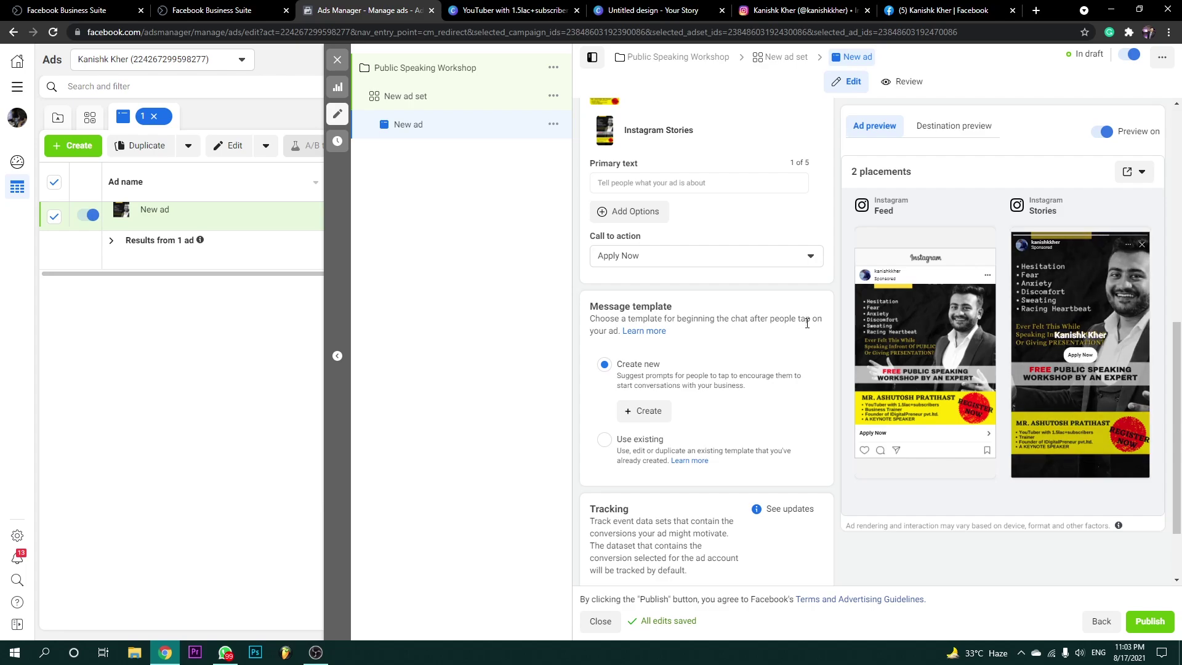
left_click(643, 411)
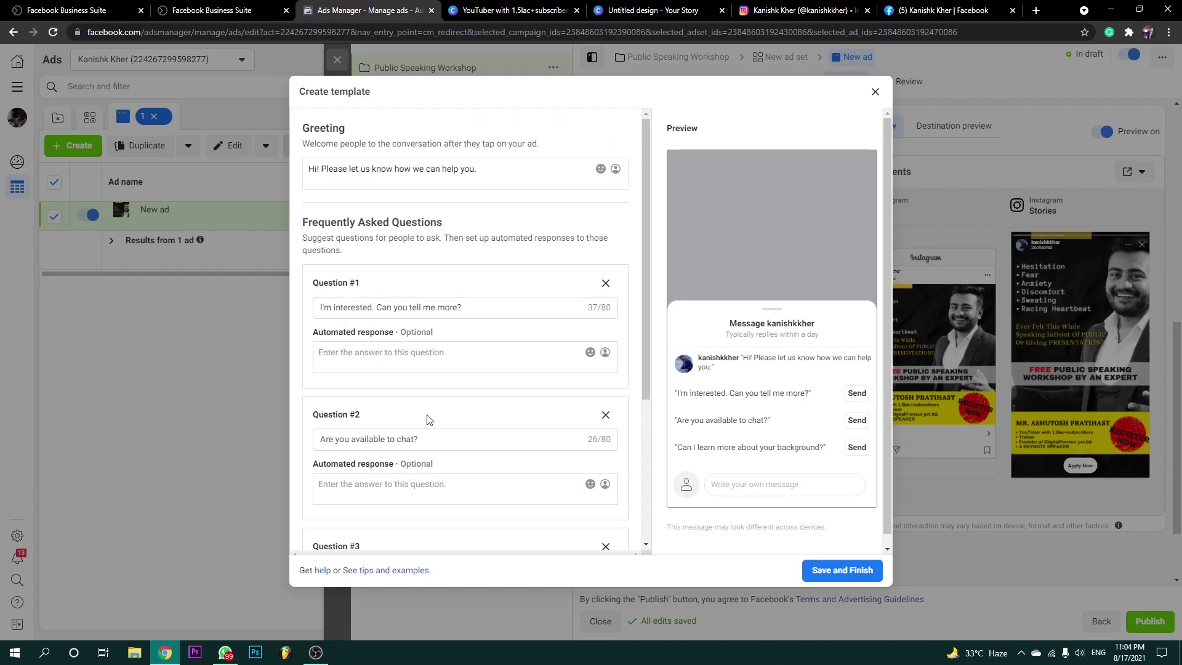
left_click_drag(322, 306, 486, 304)
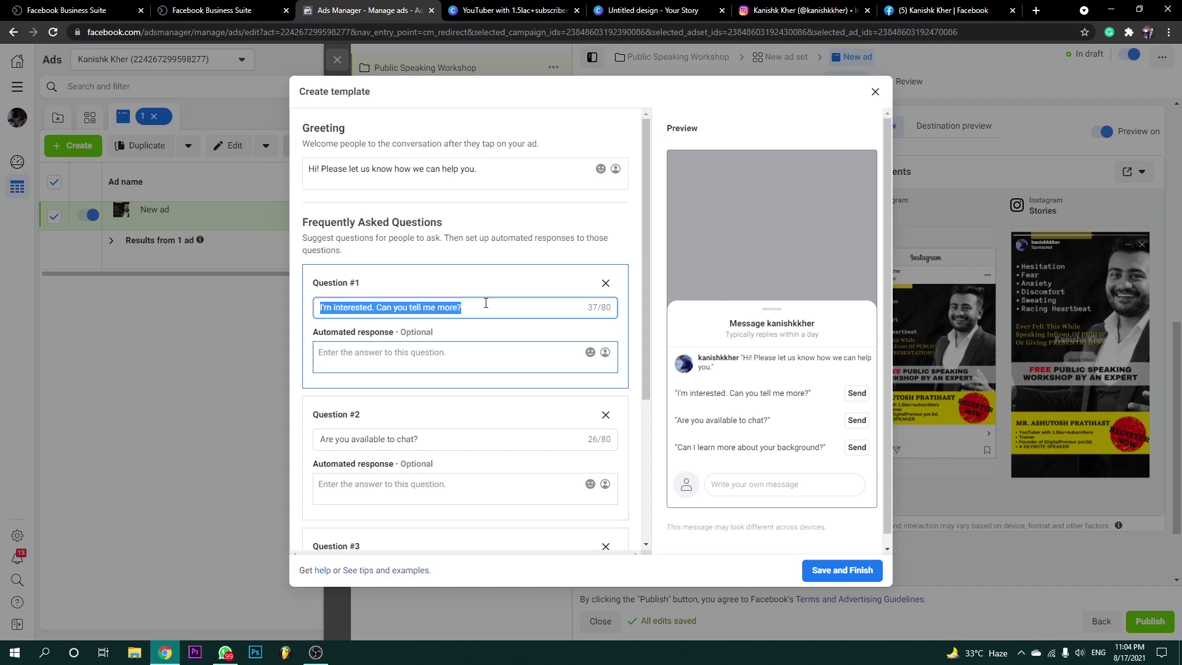
left_click(486, 303)
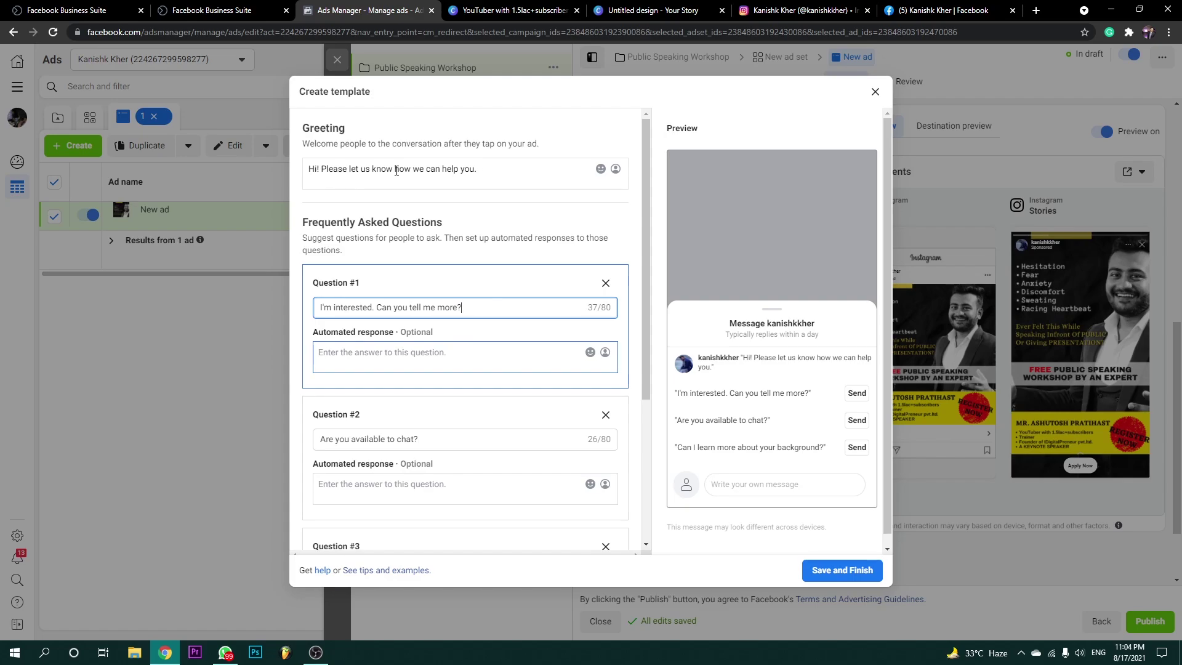
Remove the second and third frequently asked questions from the message template.
scroll(354, 429, "down", 1)
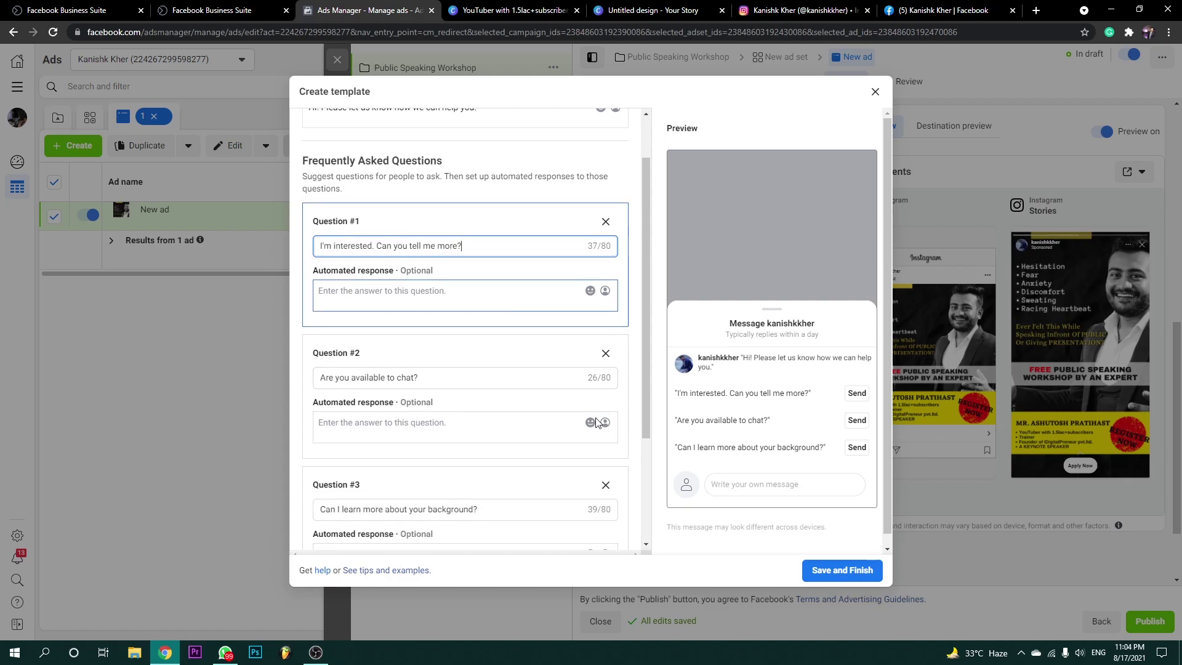
left_click(603, 354)
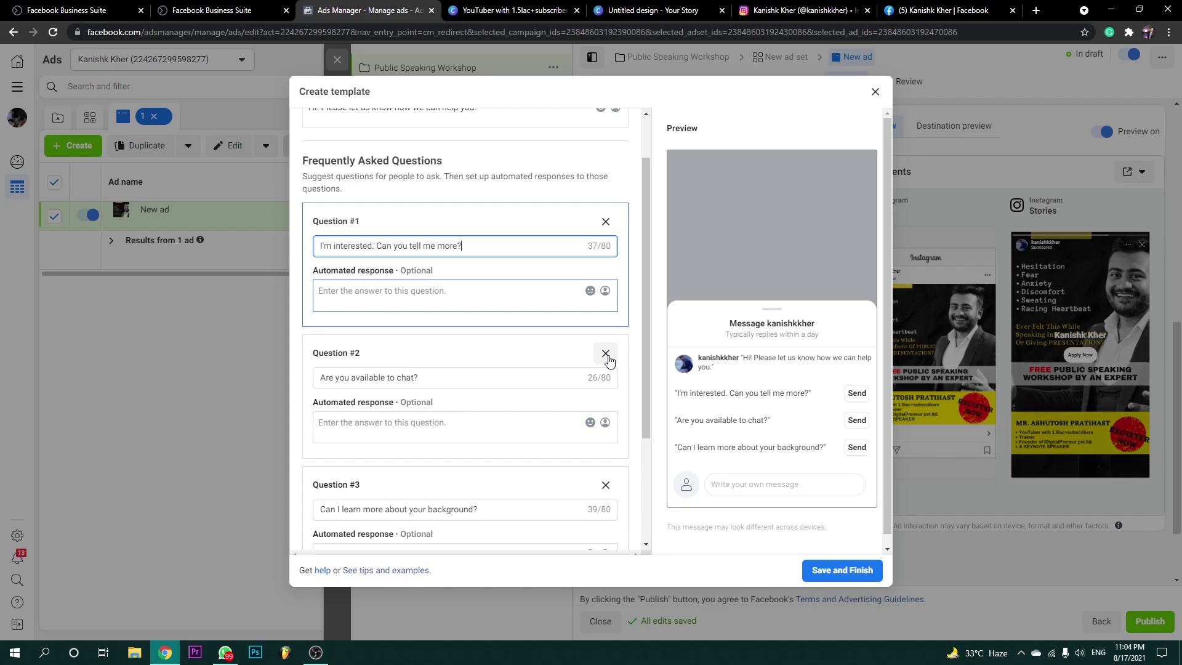
left_click(606, 356)
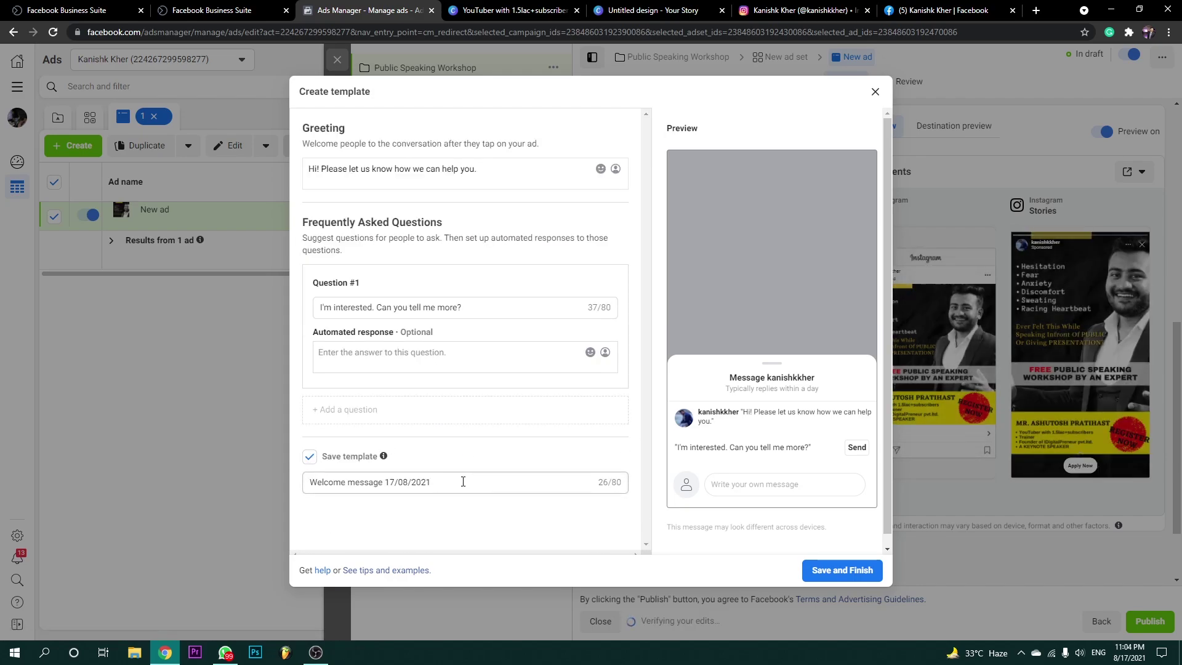
Save the message template as "Welcome message 17/08/2021", then reopen it to check its contents and save it again.
left_click(850, 572)
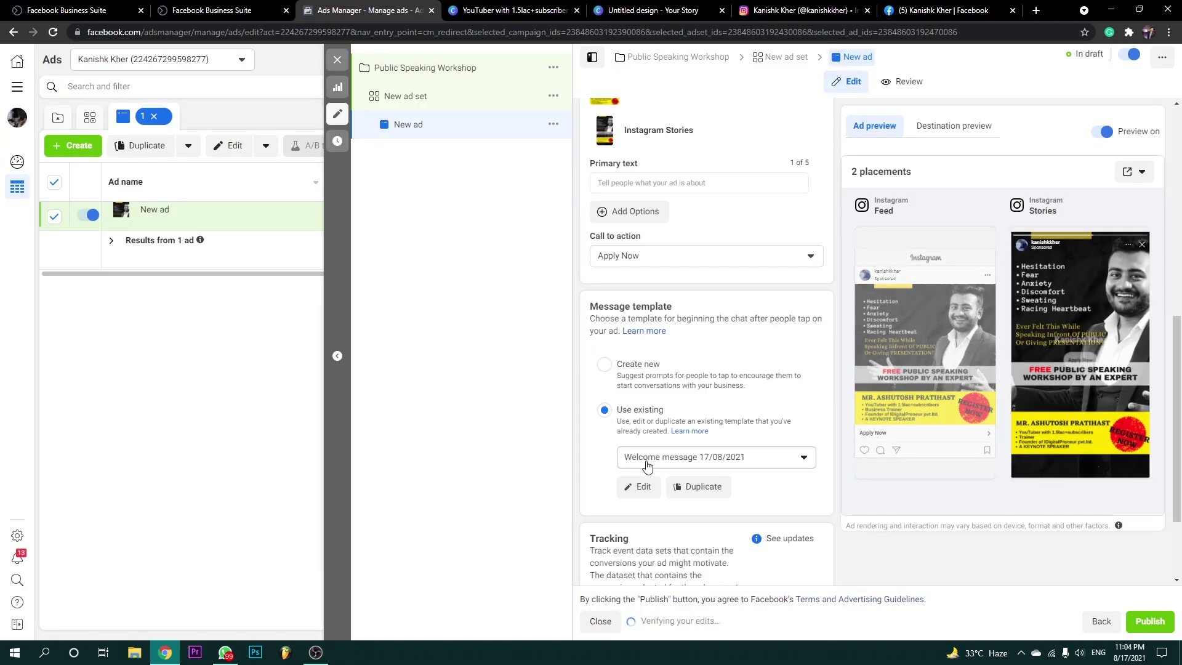
left_click(638, 486)
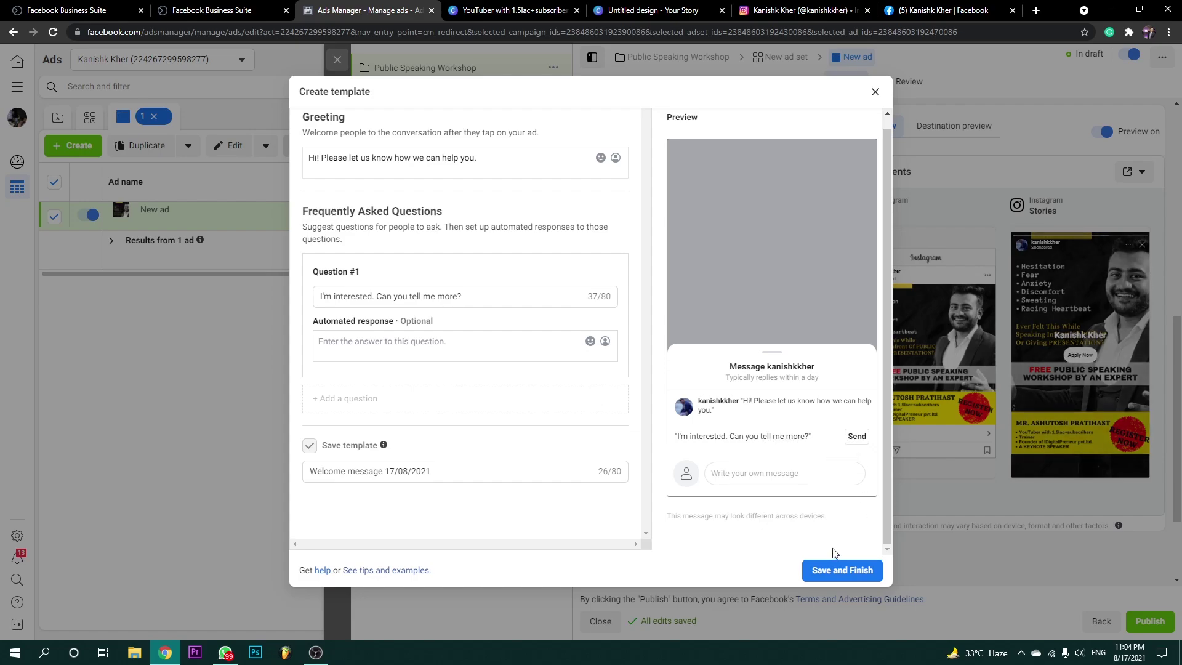
left_click(847, 570)
scroll(690, 357, "down", 2)
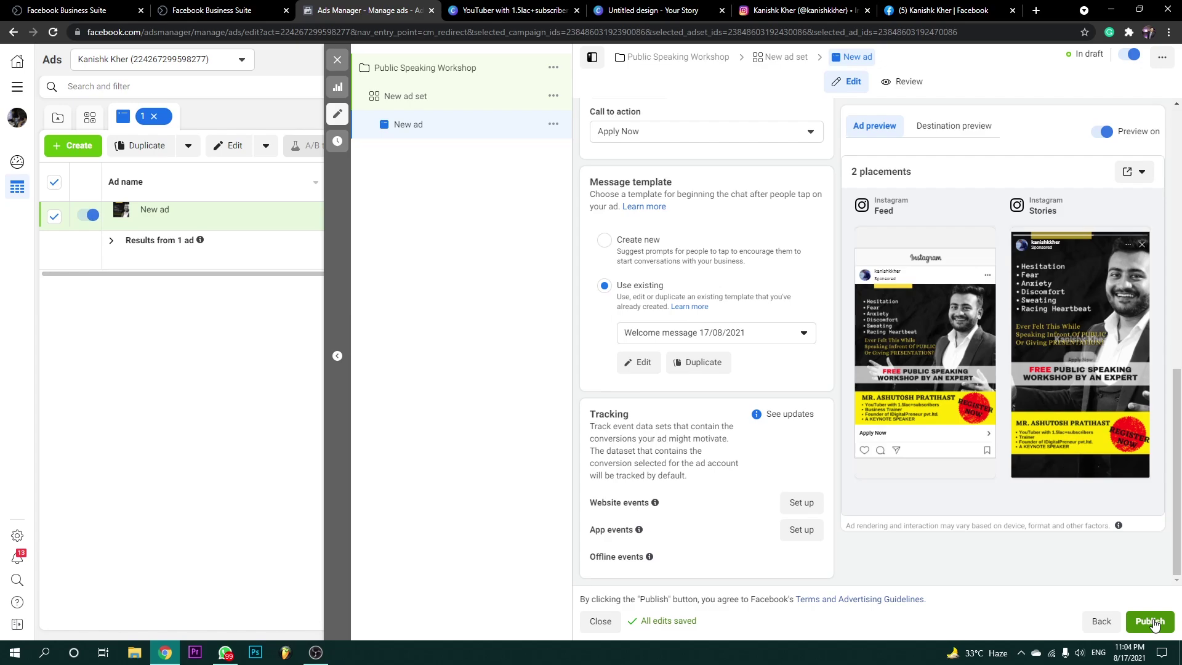
Set the daily budget of the Public Speaking Workshop campaign to ₹200.
scroll(576, 288, "up", 10)
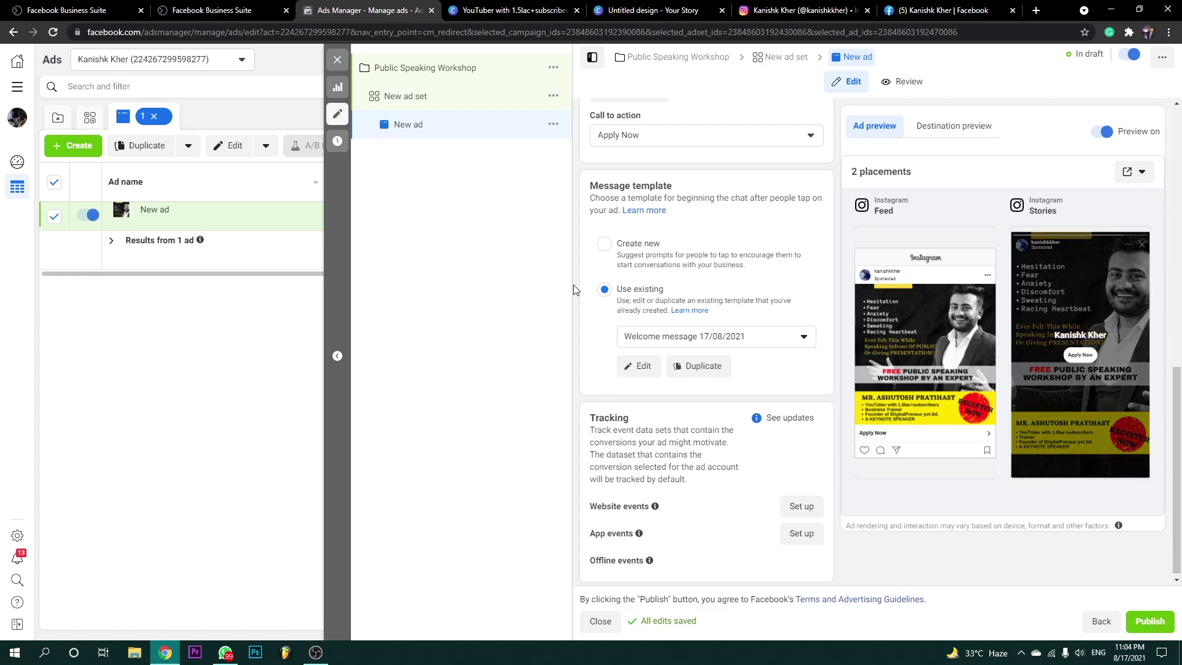
left_click(429, 74)
scroll(732, 283, "down", 3)
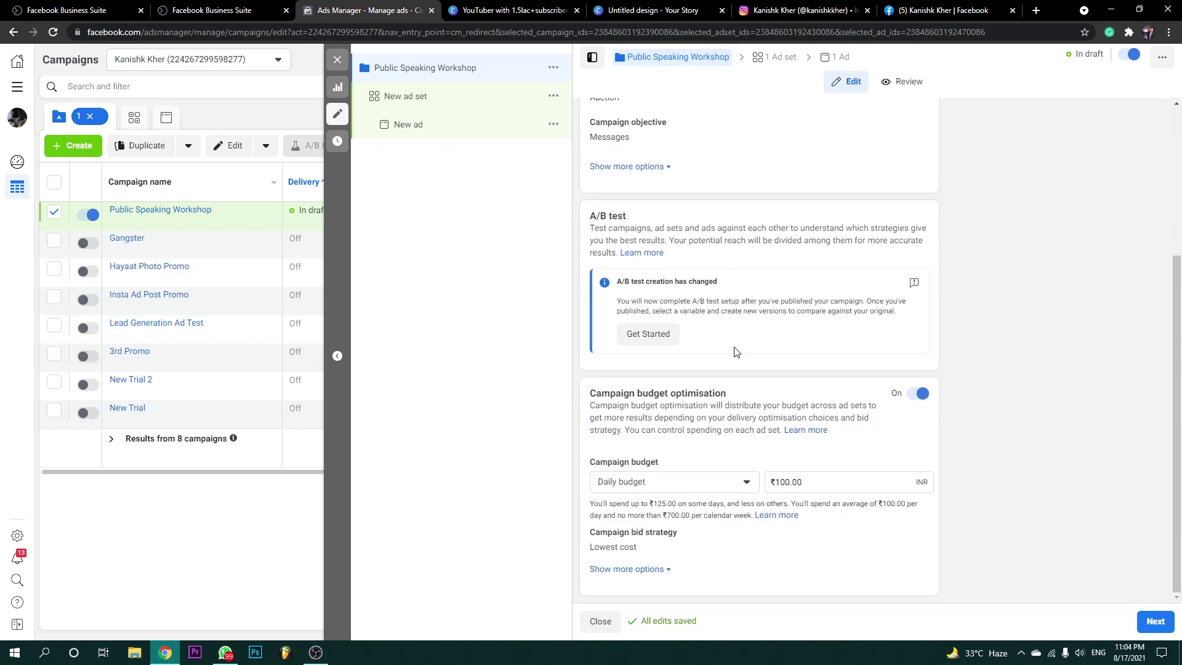
left_click(813, 481)
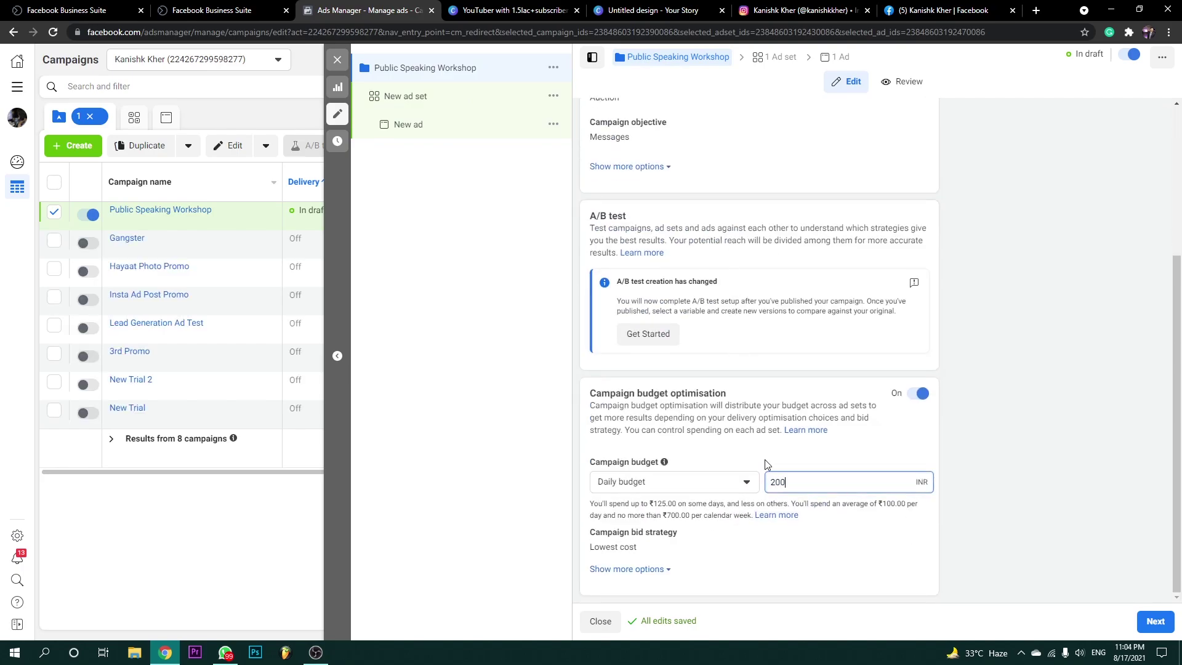
left_click(982, 455)
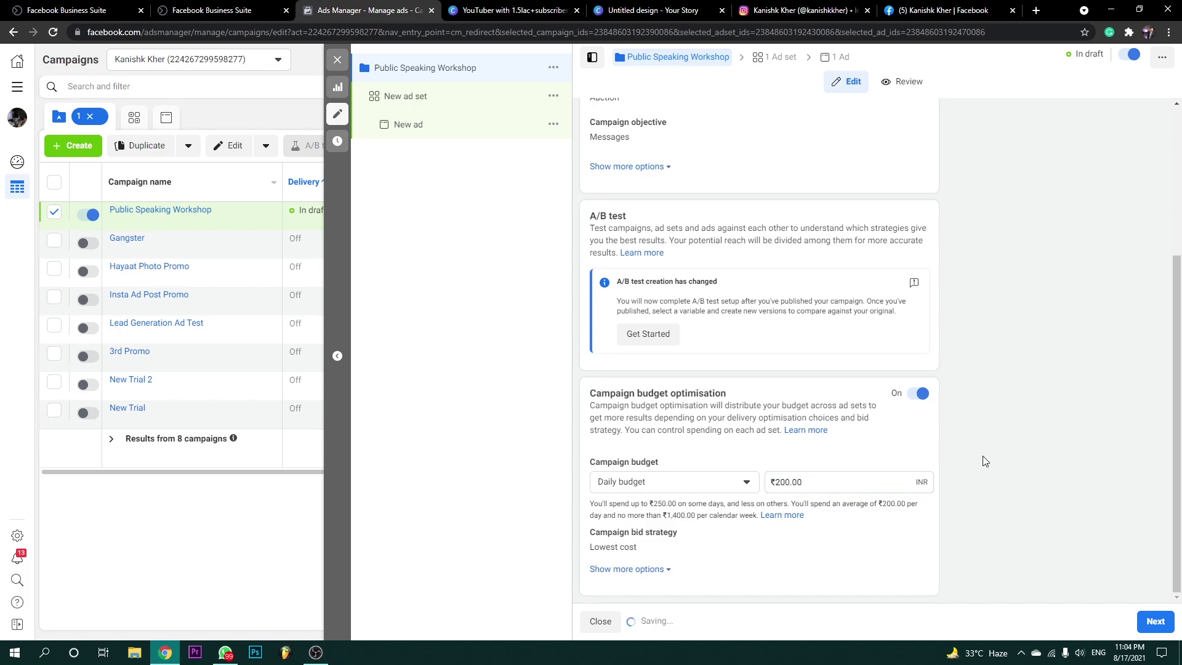
Reset the ad set's start date to today in its schedule.
left_click(1154, 621)
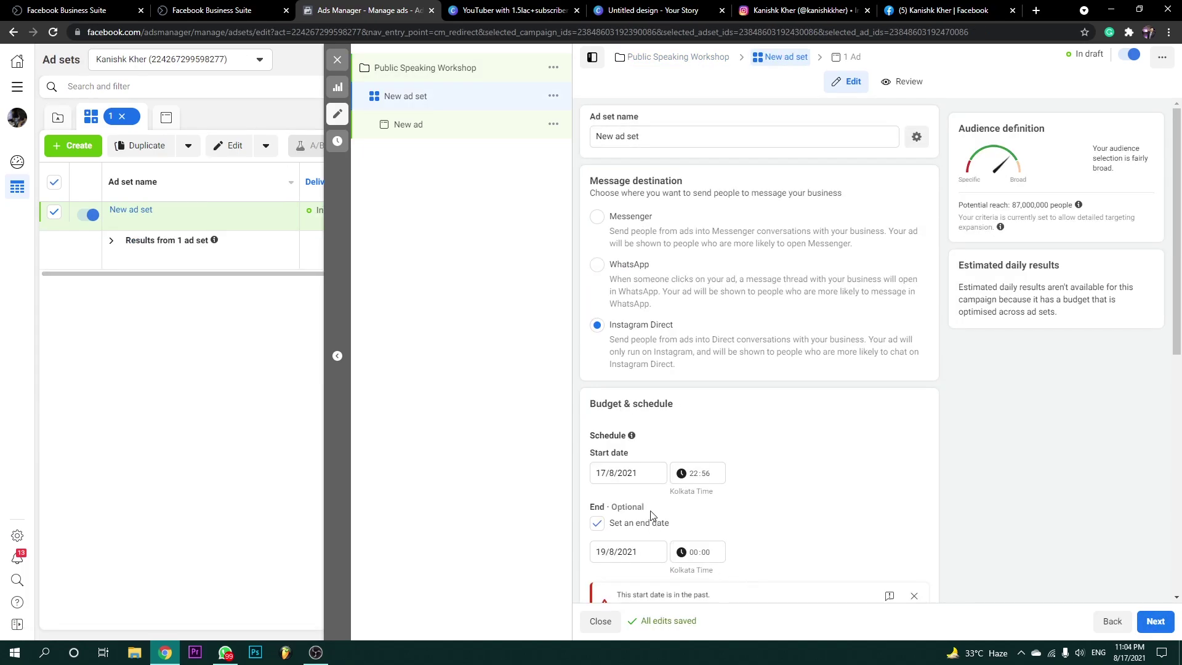
scroll(757, 444, "down", 8)
scroll(655, 314, "up", 4)
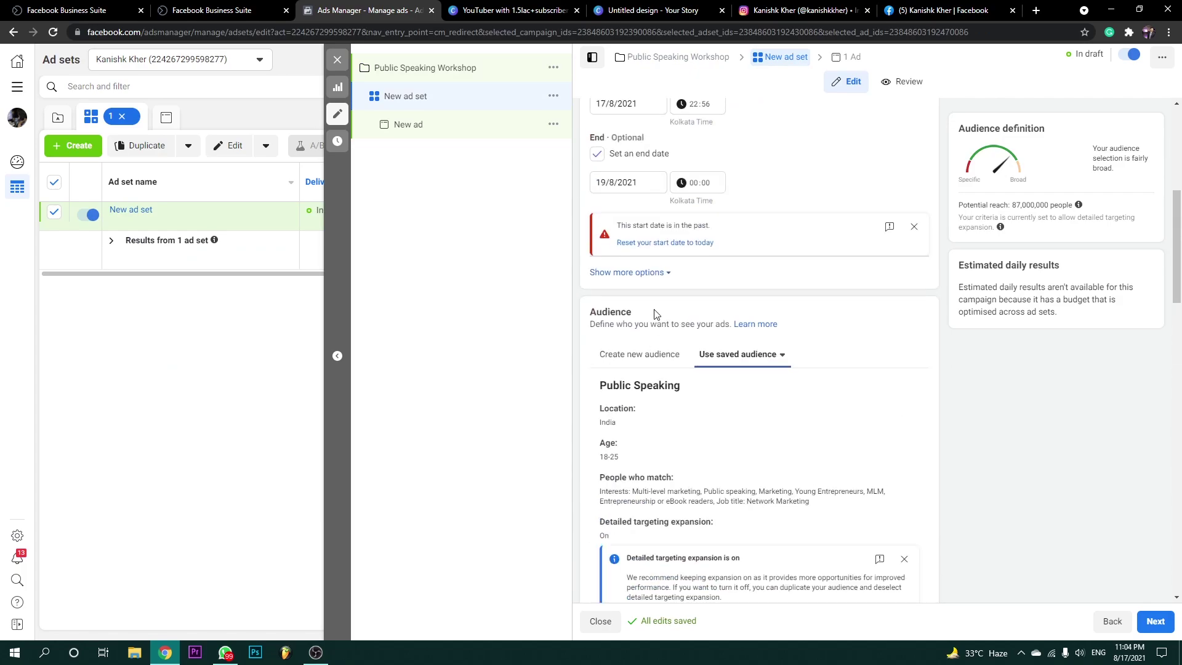
scroll(657, 308, "up", 1)
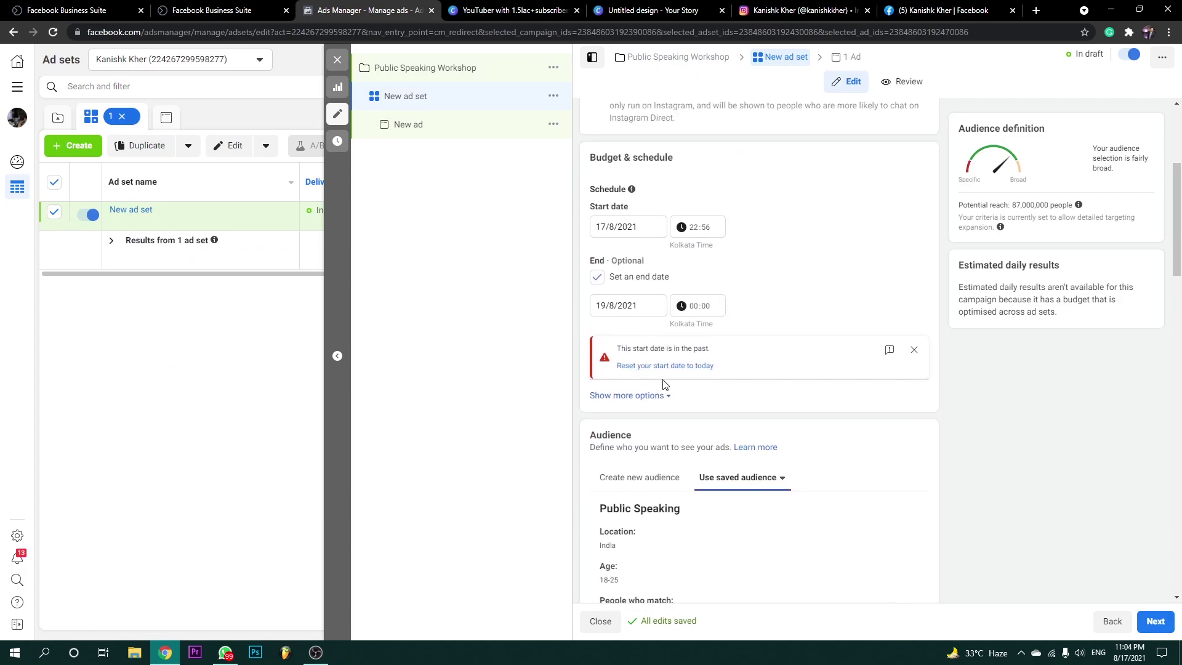
left_click(673, 367)
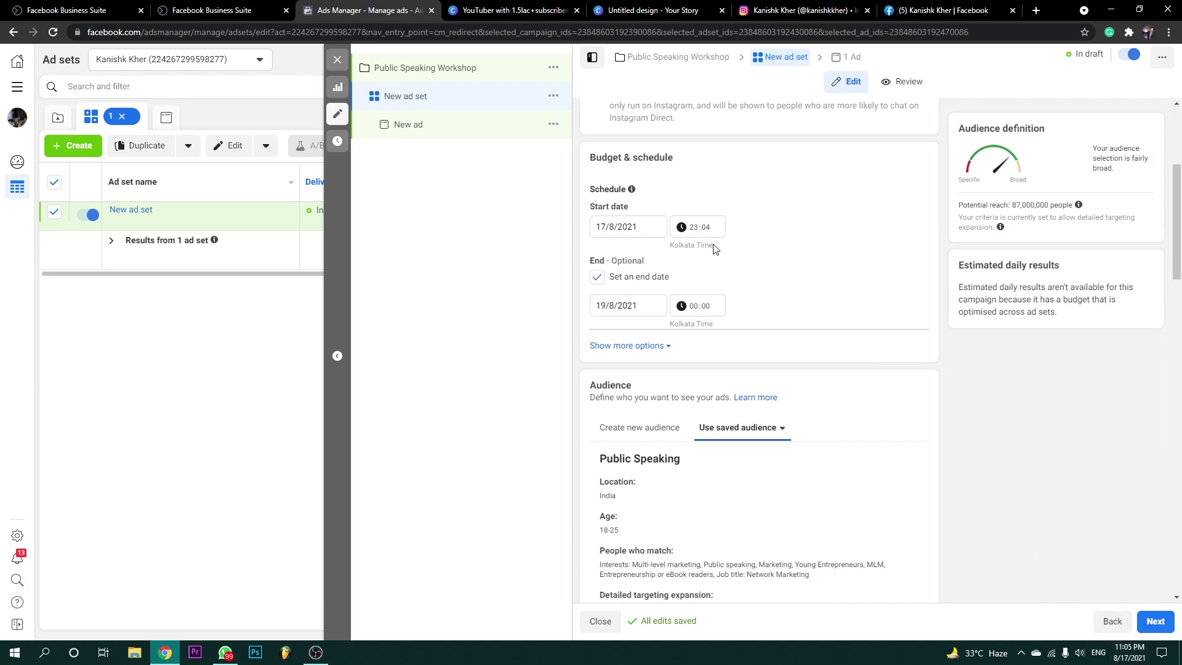
left_click(700, 228)
Review the rest of the ad set's settings and publish the campaign with its ad set and ad.
scroll(823, 401, "down", 6)
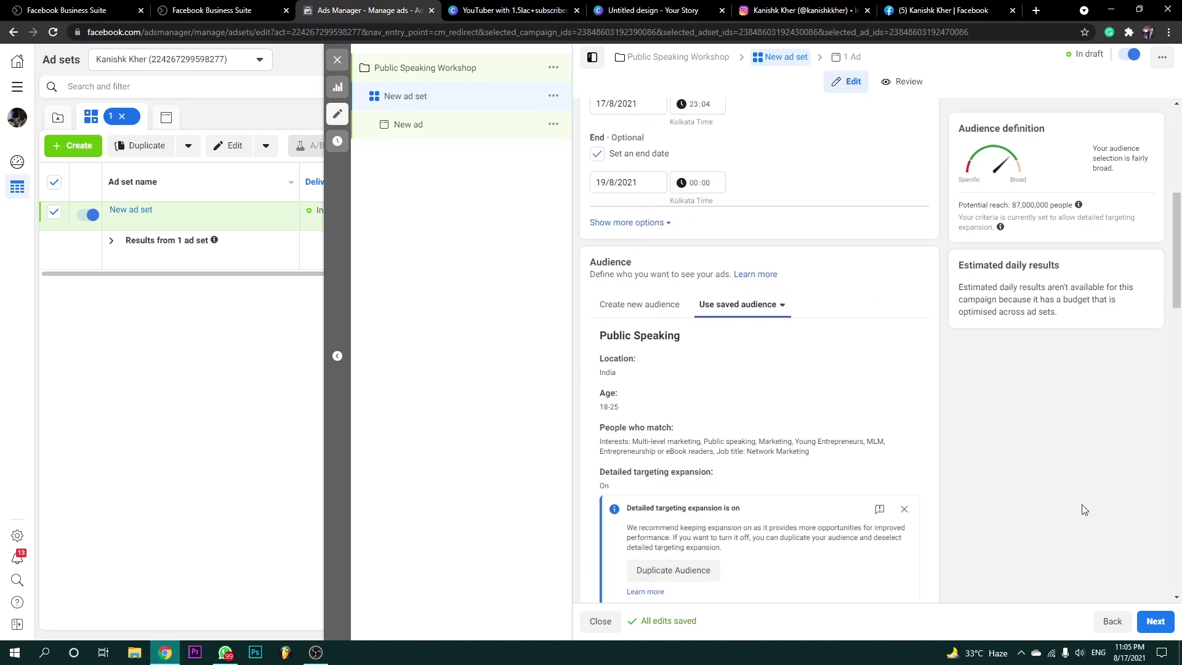
scroll(804, 426, "down", 15)
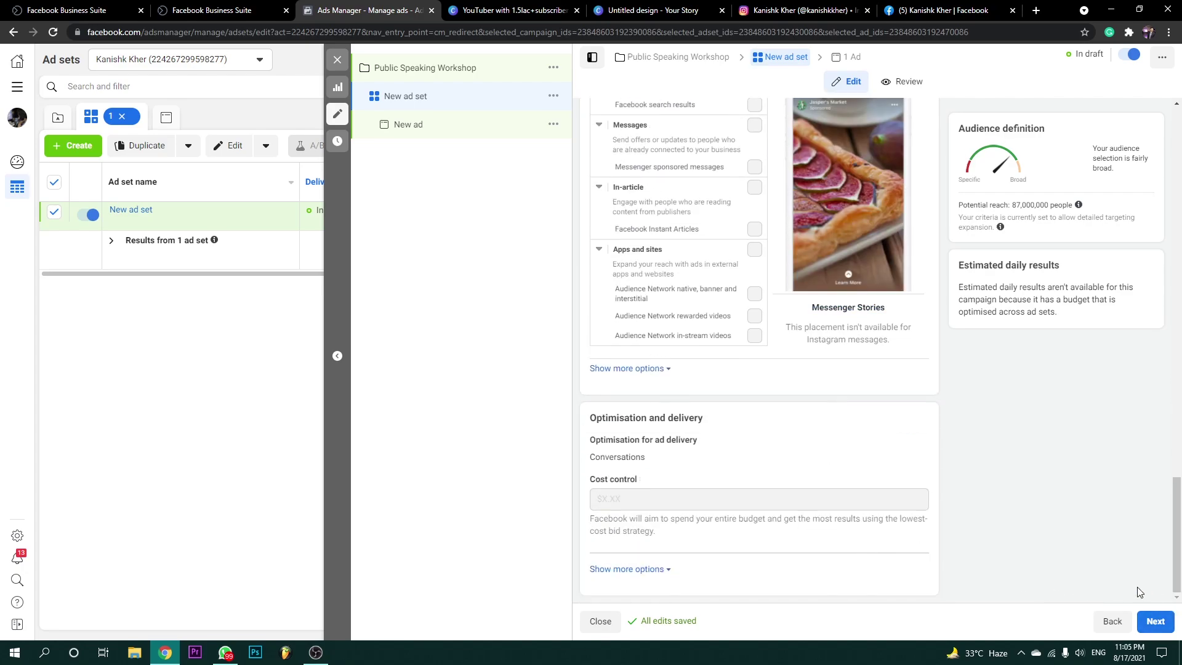
left_click(1161, 623)
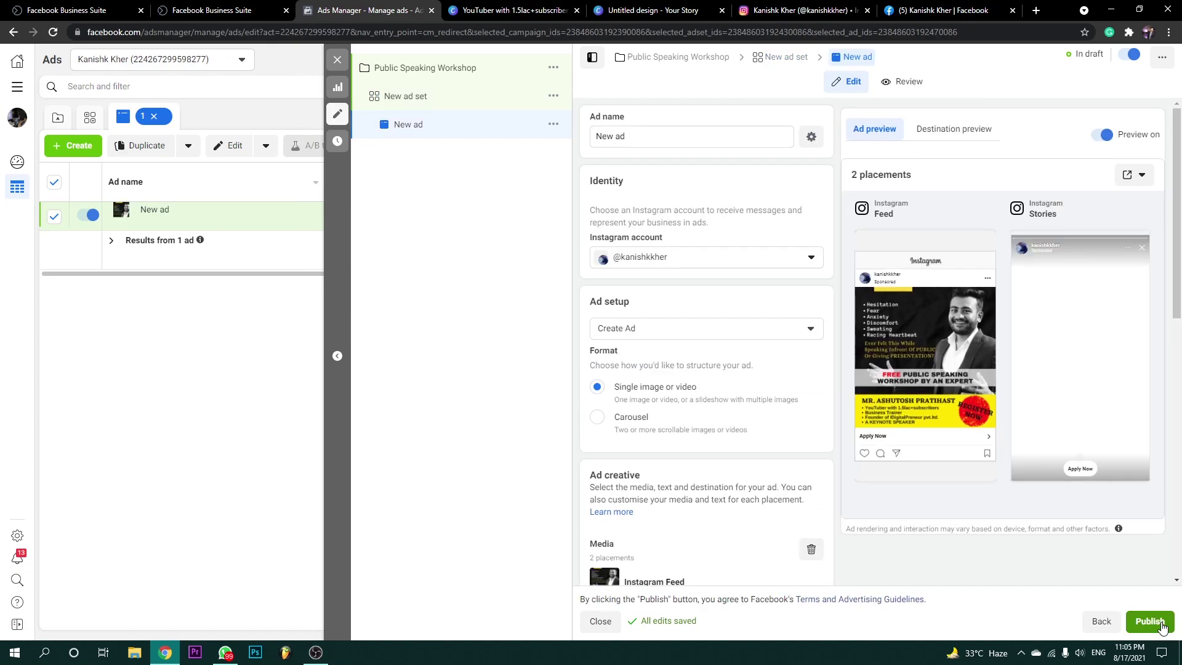
left_click(1162, 625)
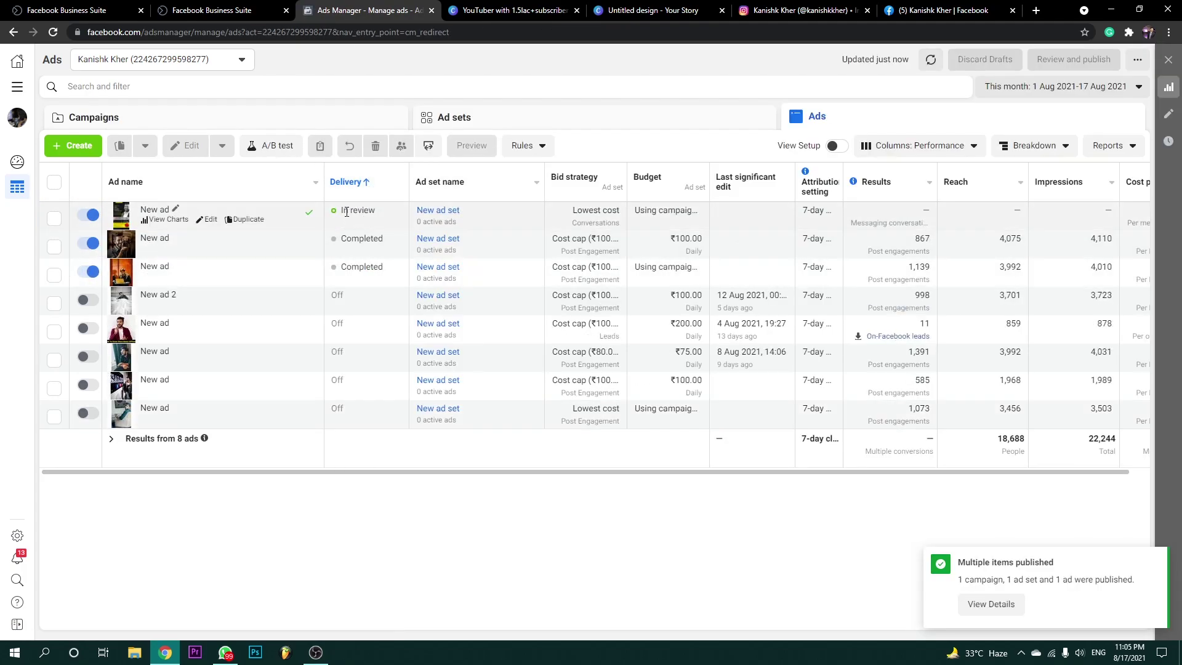
Check the delivery status of the newly published ad, dismiss the publishing notification and clear the ad selection.
left_click_drag(341, 211, 383, 211)
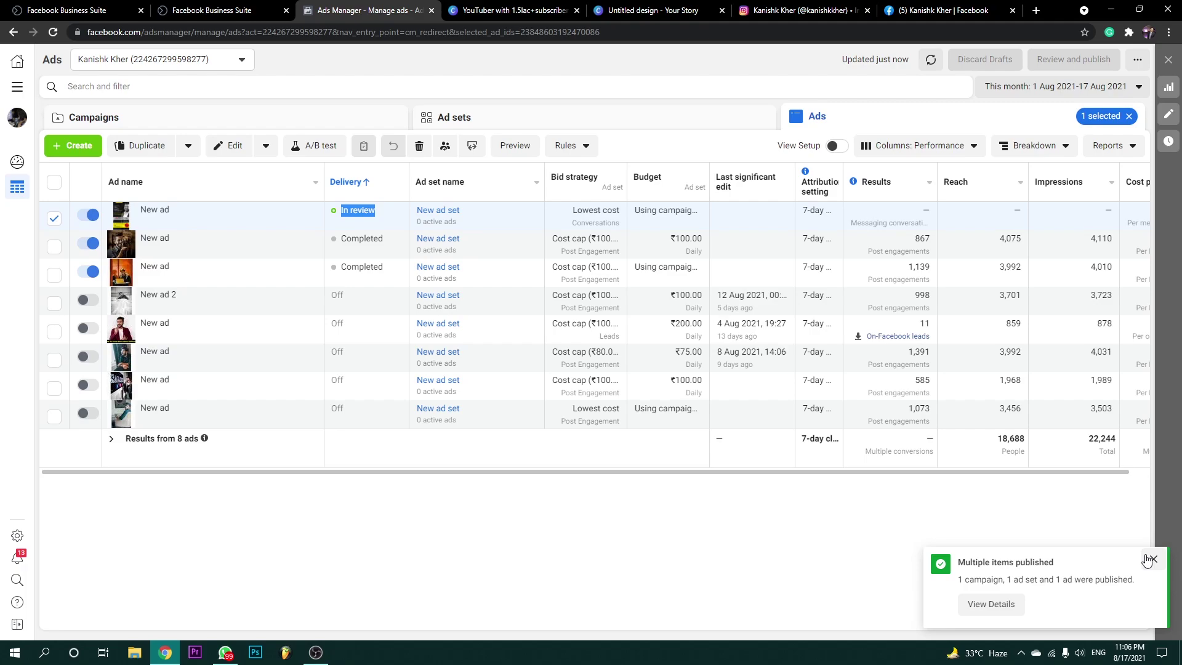
left_click(1148, 559)
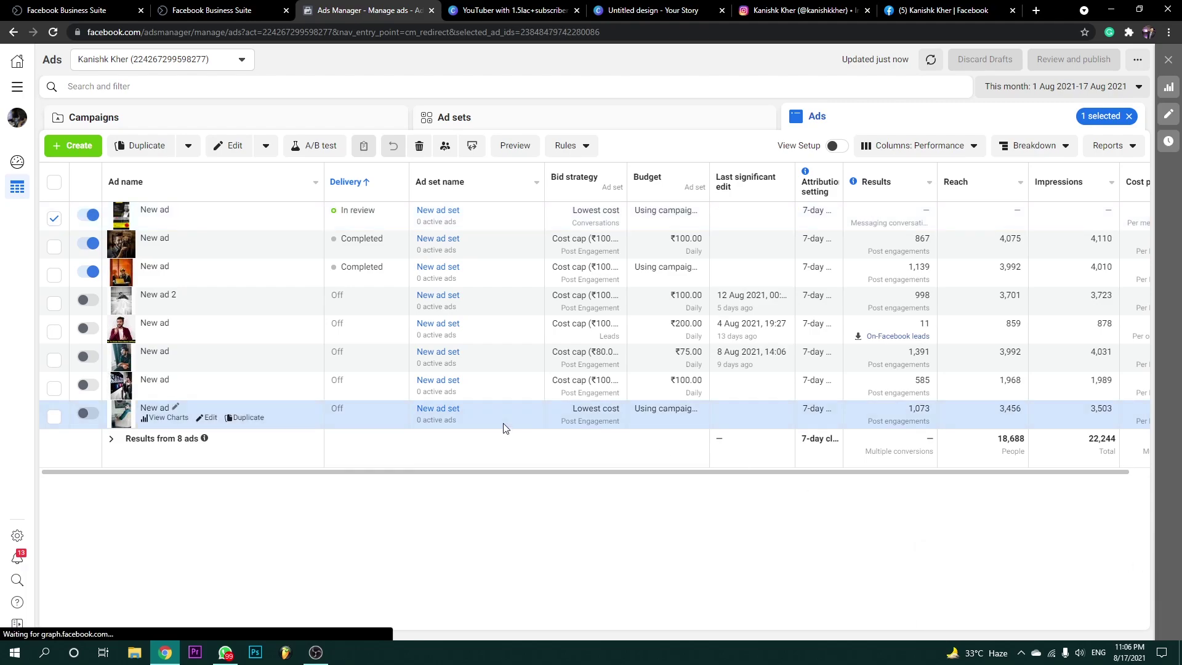
left_click(55, 417)
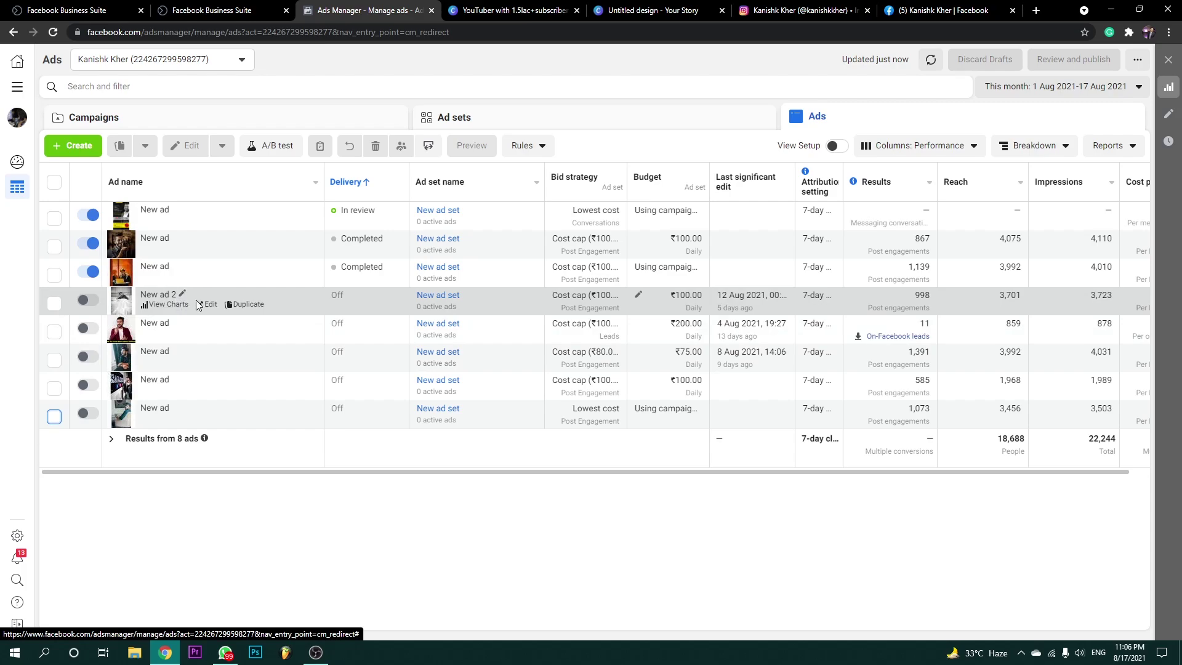
Open New ad 2 for editing and review its New Trial 2 campaign settings and the list of campaign objectives.
left_click(208, 305)
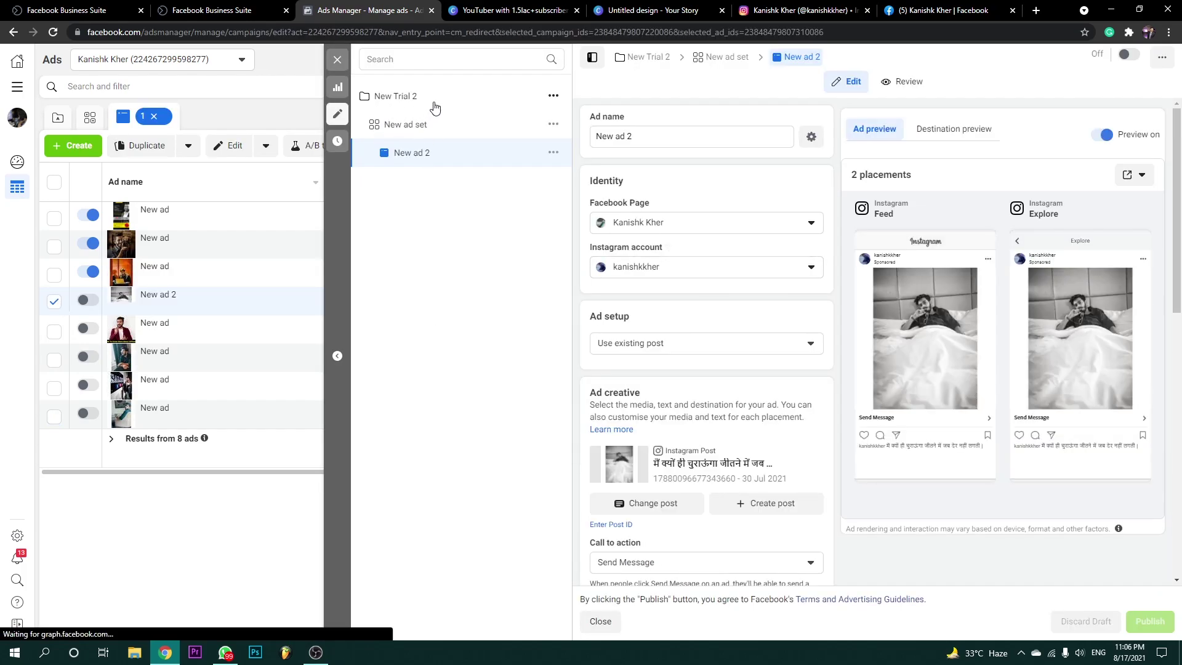
left_click(417, 96)
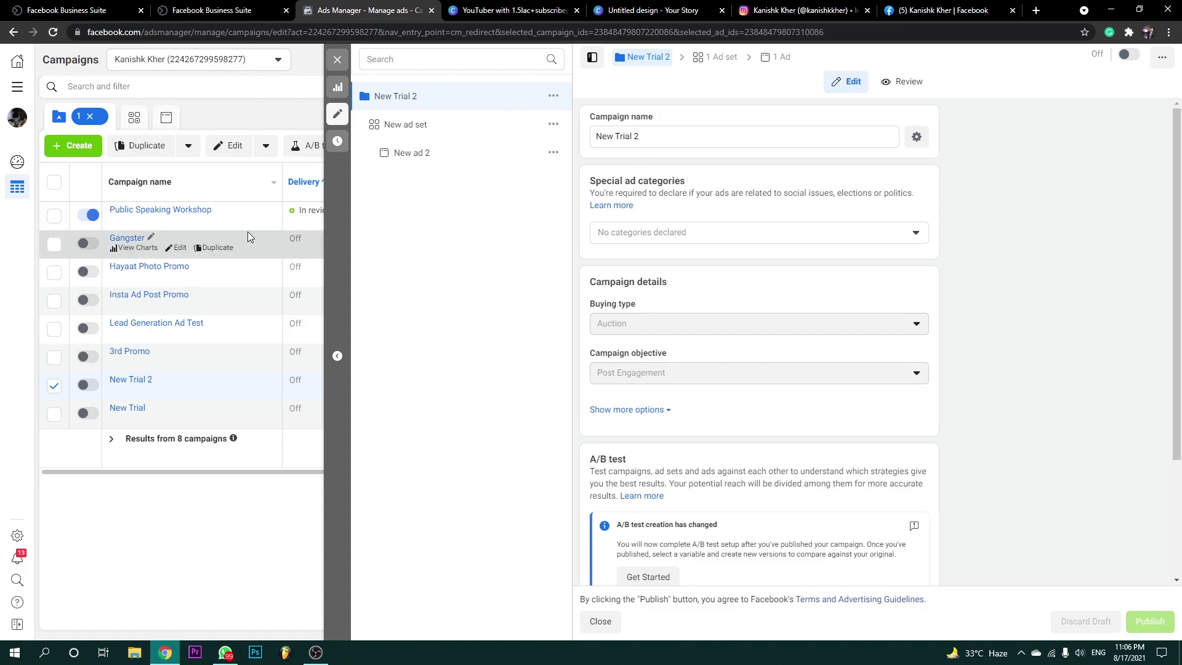
left_click(73, 146)
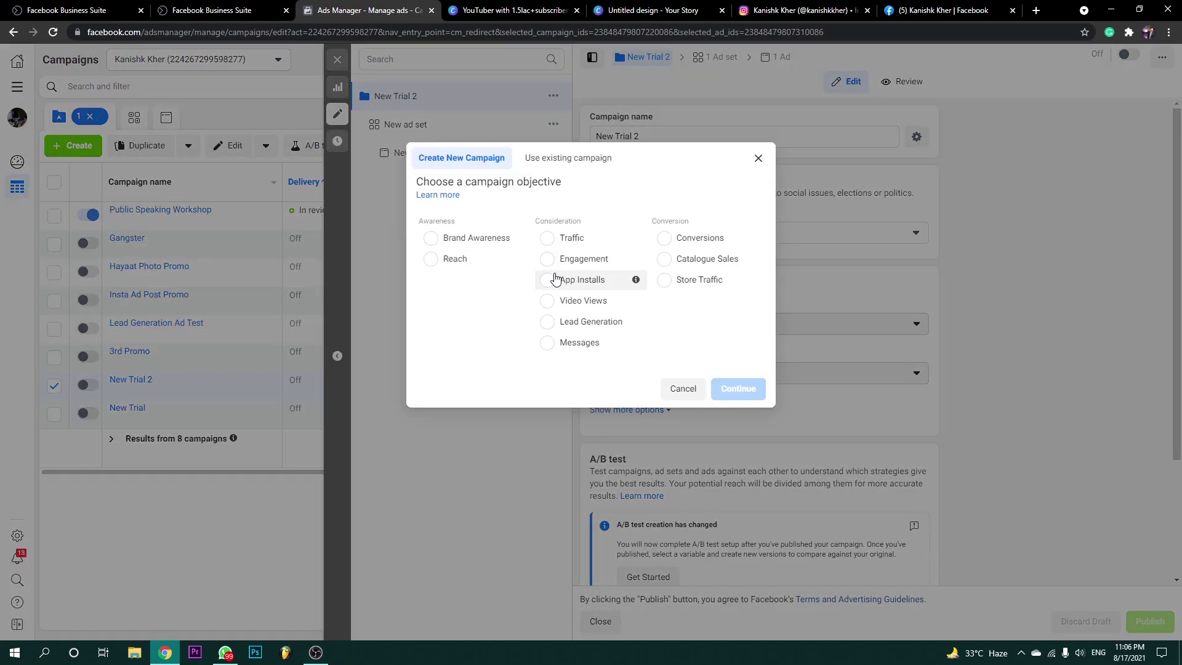
left_click(759, 158)
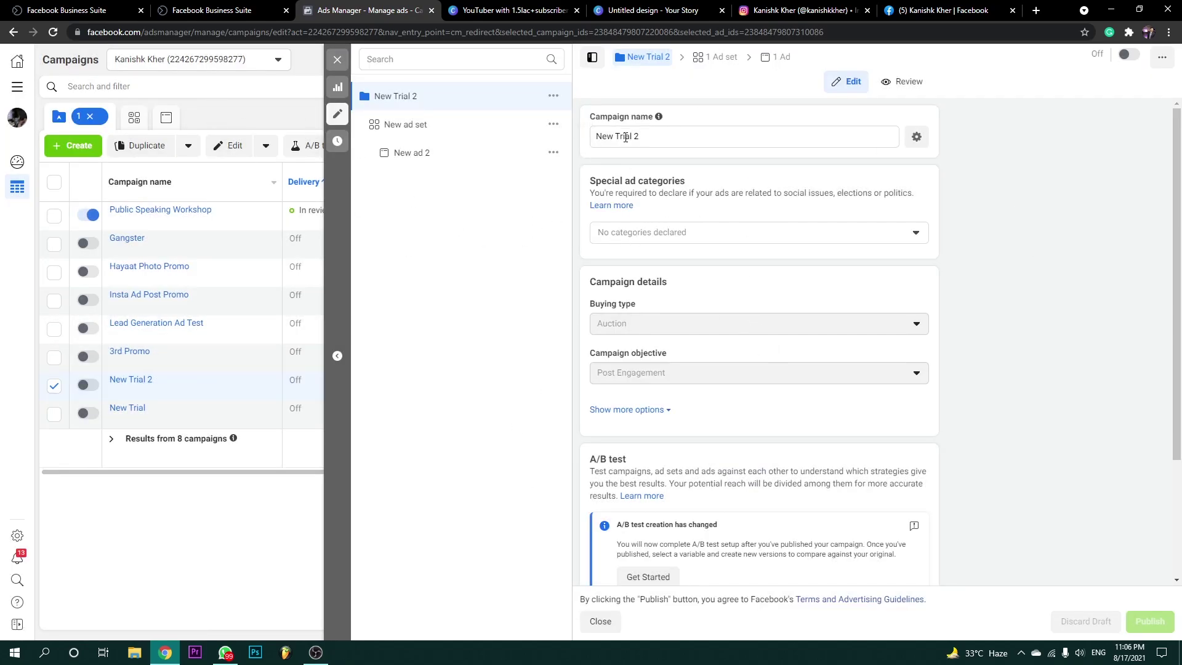
scroll(687, 266, "down", 3)
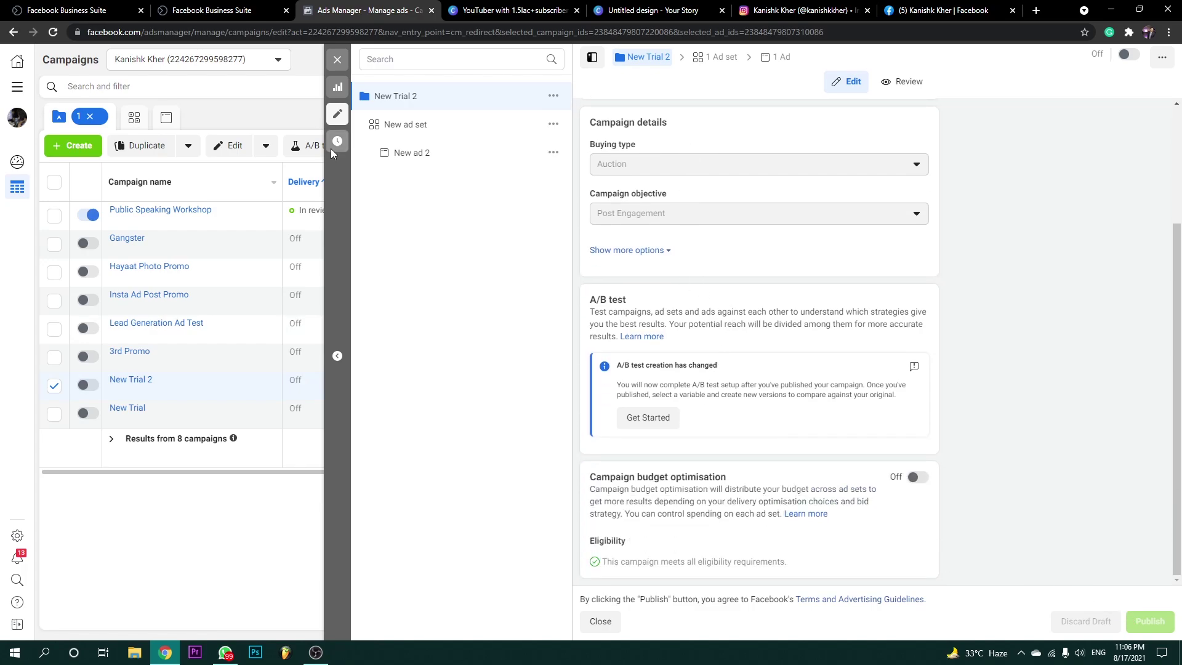
Examine the budget, schedule, saved audience and manual placements of the New Trial 2 ad set.
left_click(425, 127)
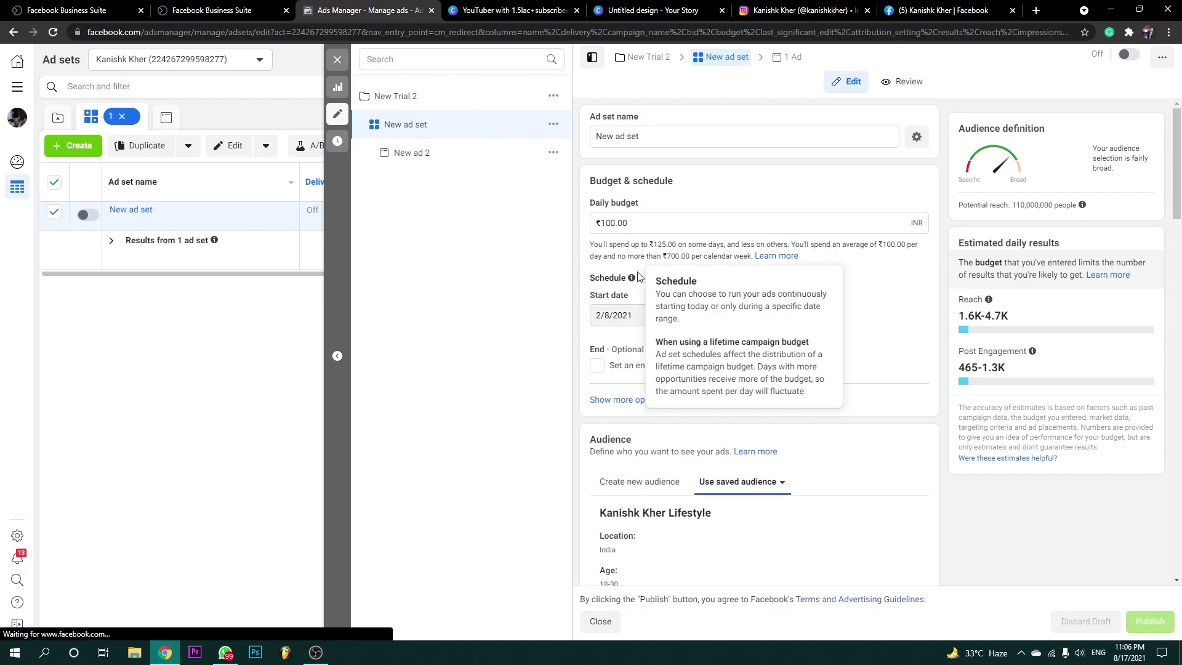
scroll(725, 320, "down", 5)
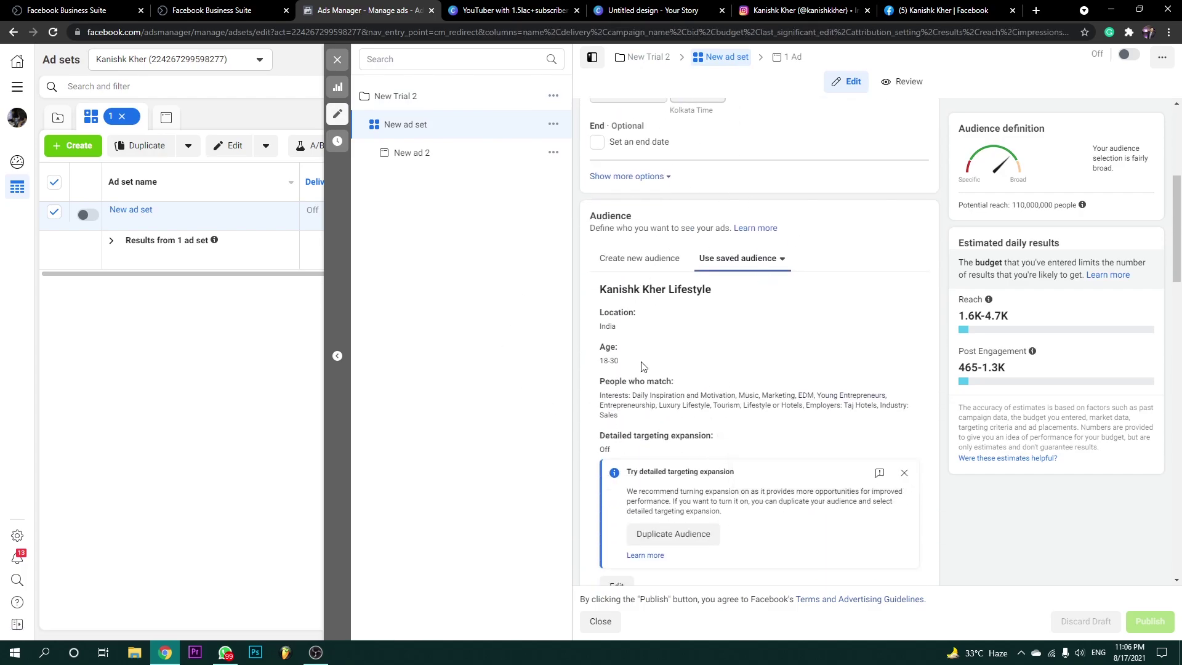
scroll(644, 367, "down", 3)
scroll(646, 271, "down", 3)
scroll(638, 329, "down", 1)
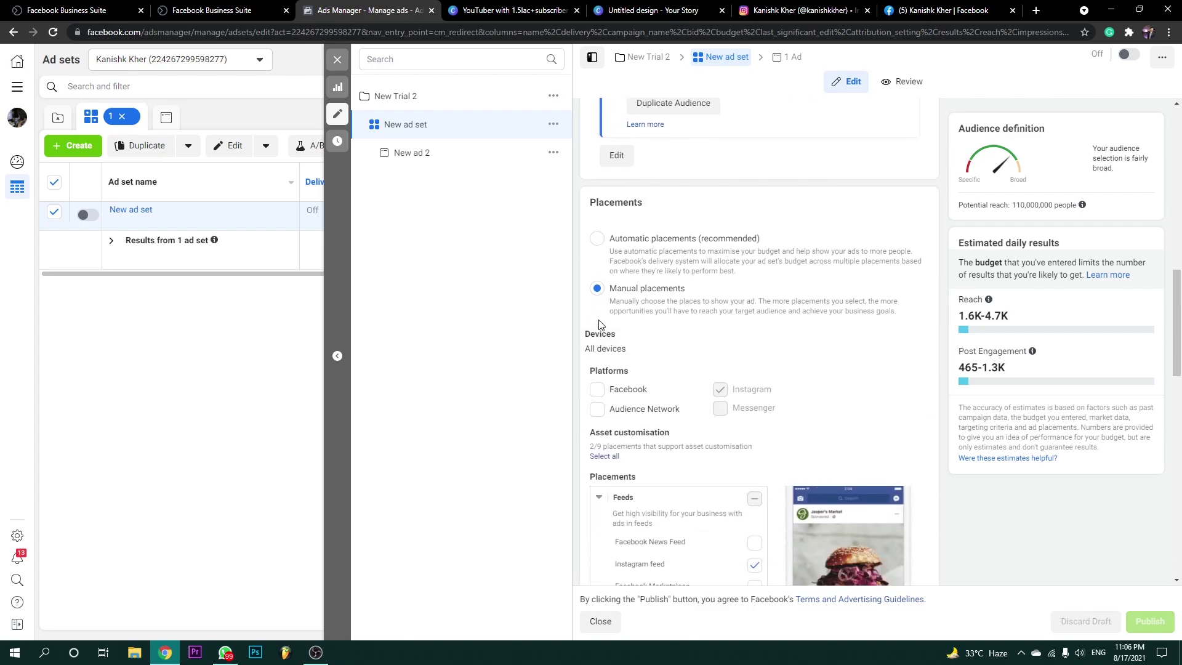
scroll(698, 323, "down", 5)
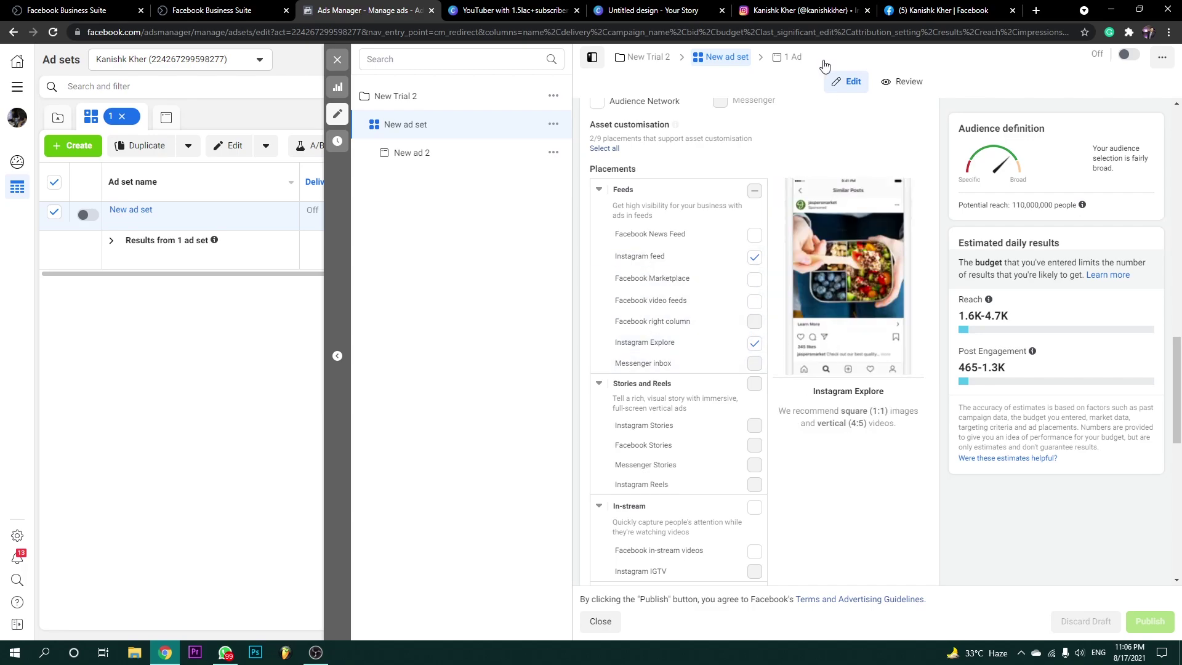
Switch to Instagram to view the Explore page, home feed and own profile, and return to the ad set in Ads Manager.
left_click(826, 7)
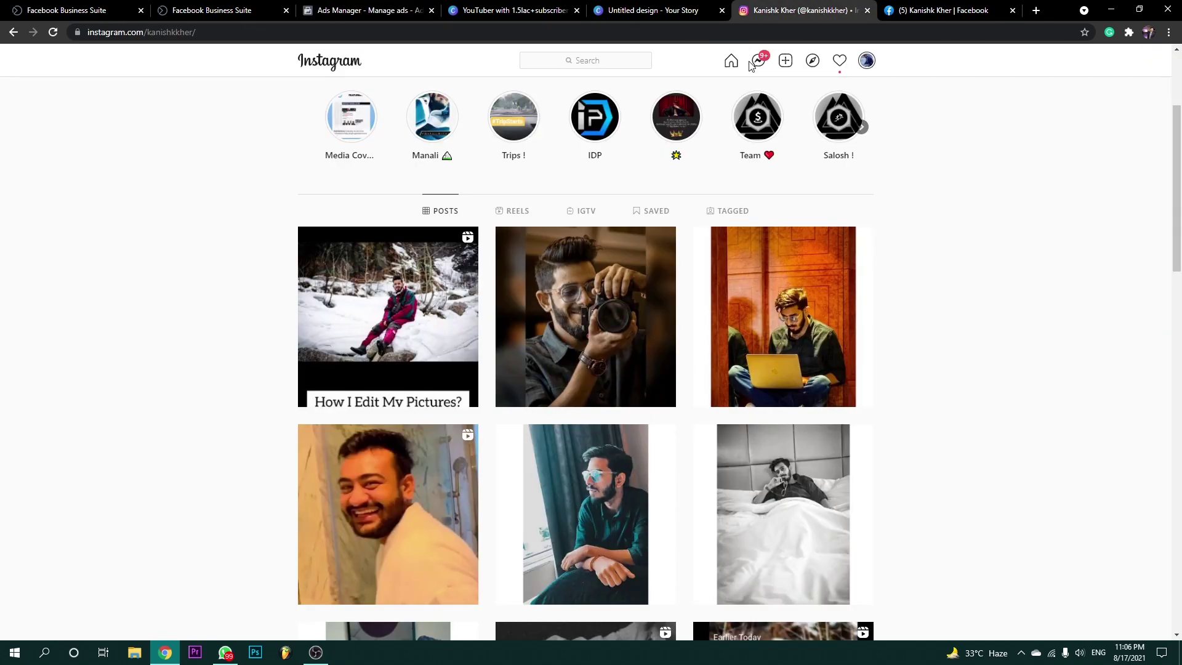
left_click(814, 62)
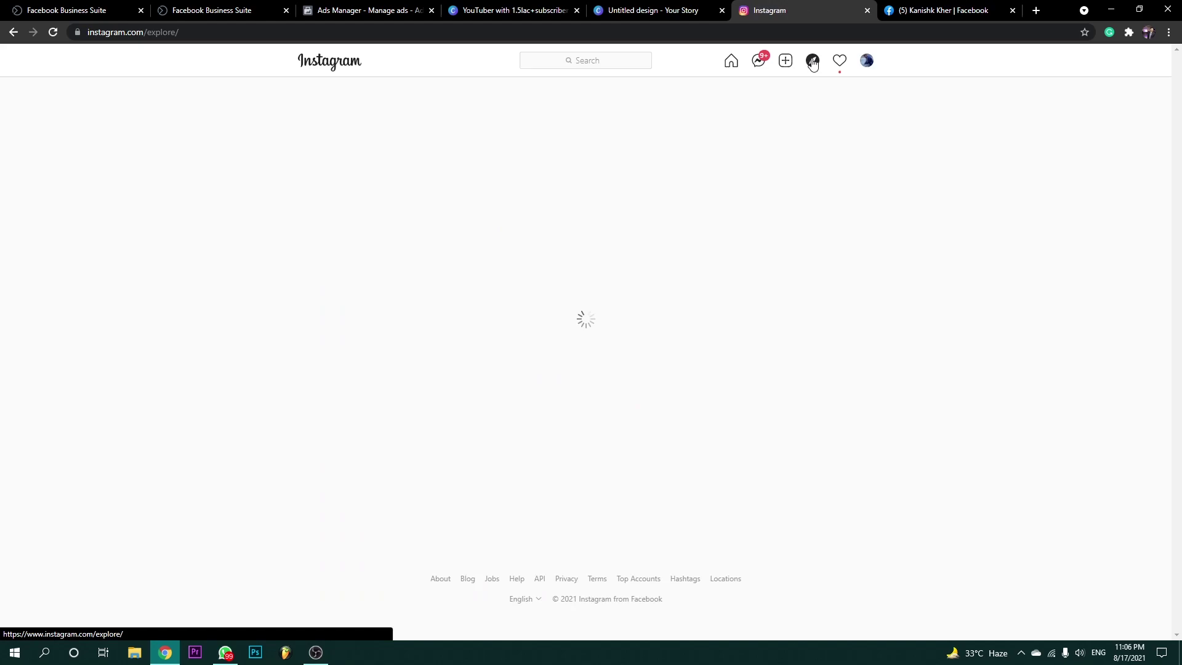
left_click(352, 74)
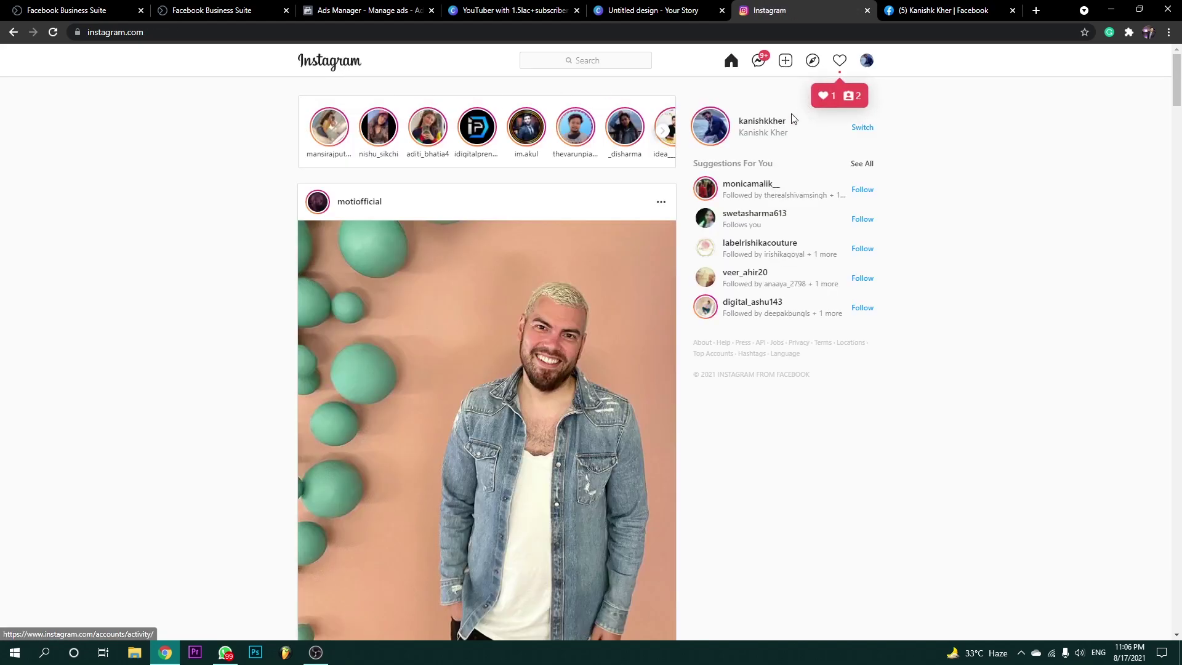
left_click(769, 121)
left_click(668, 5)
left_click(369, 9)
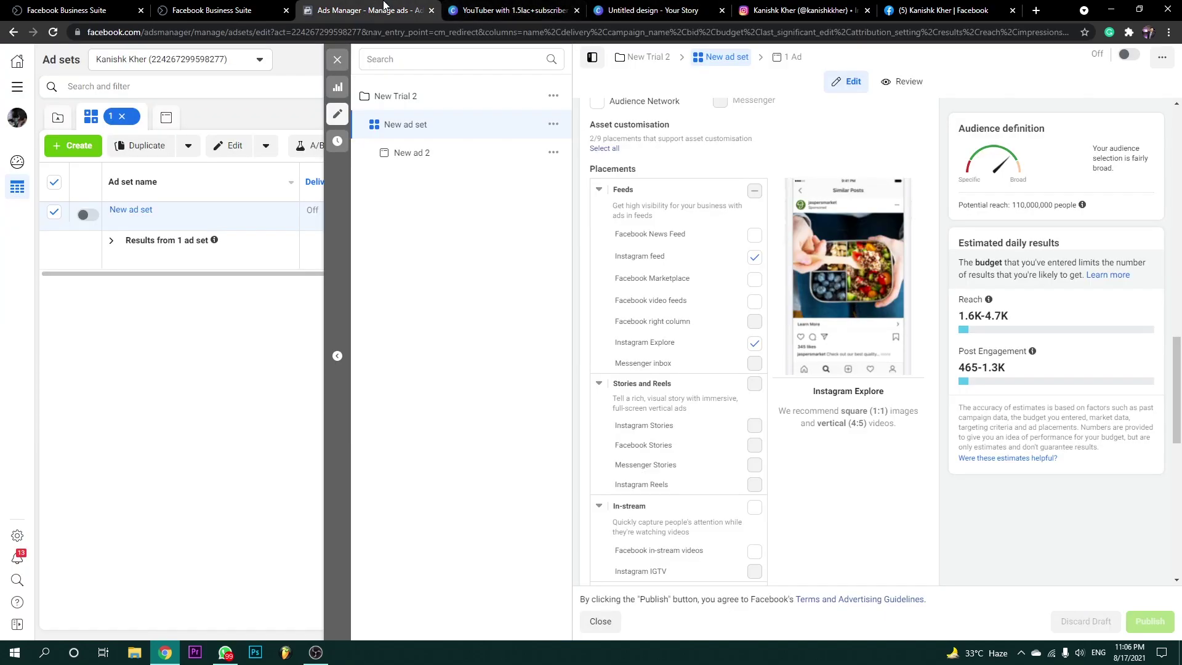
left_click(262, 5)
left_click(124, 8)
left_click(366, 10)
Examine the cost control field and its cost cap explanation under the ad set's optimisation and delivery settings.
scroll(765, 412, "down", 10)
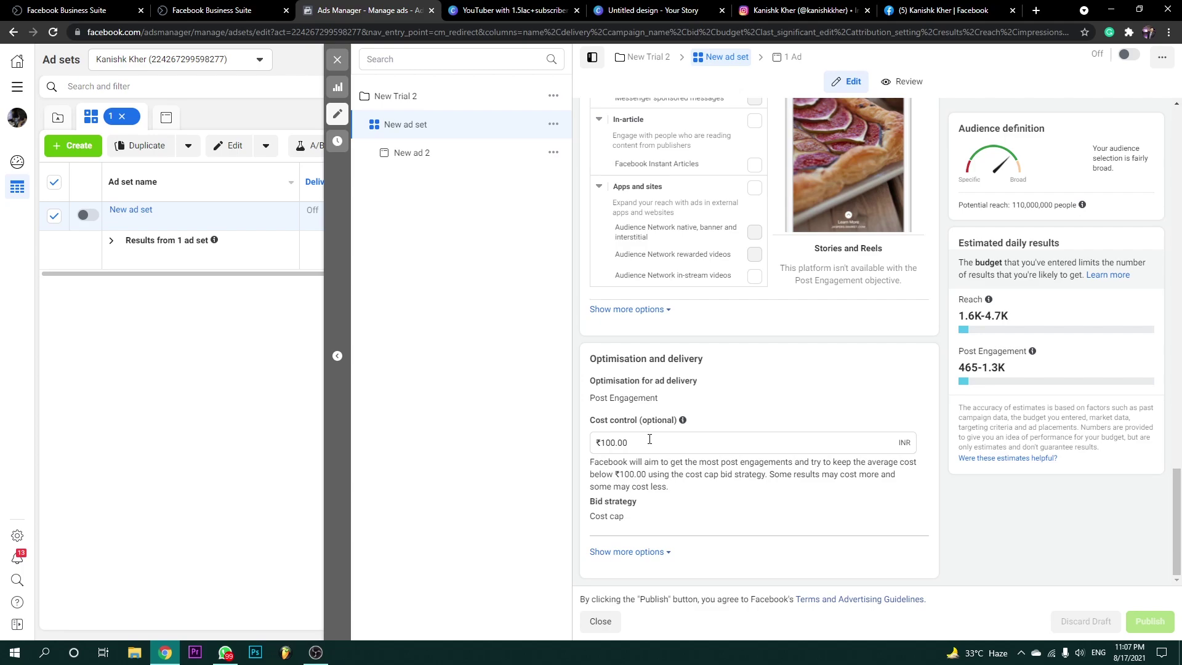
scroll(557, 422, "up", 1)
scroll(631, 463, "down", 1)
double_click(598, 441)
left_click(598, 441)
left_click_drag(594, 461, 880, 466)
left_click(881, 467)
left_click_drag(615, 474, 592, 462)
left_click(763, 472)
left_click(791, 490)
left_click(609, 454)
Open New ad 2 from the New Trial 2 campaign and set its ad setup to Use existing post.
left_click(437, 162)
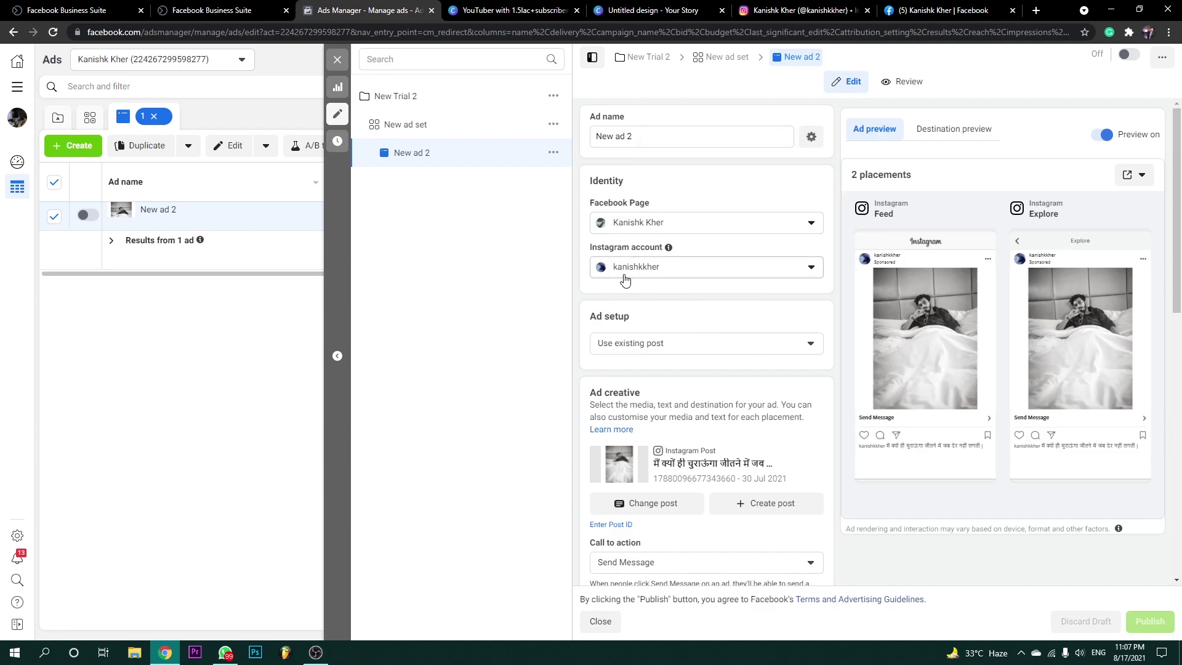
scroll(799, 290, "down", 2)
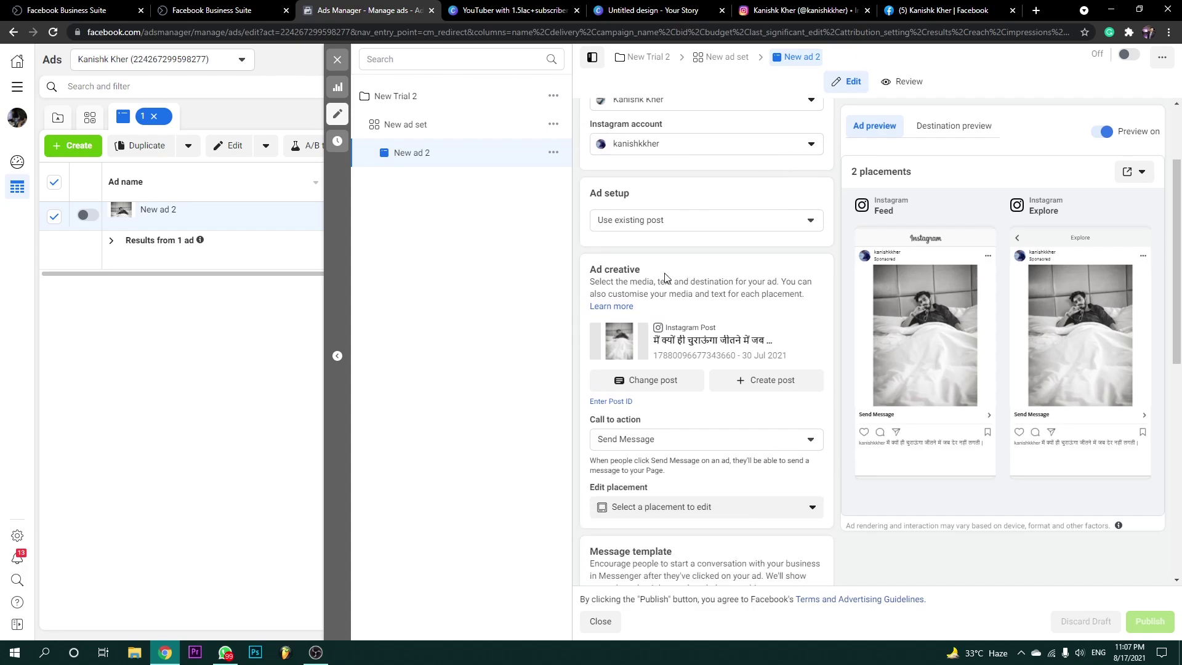
left_click(709, 226)
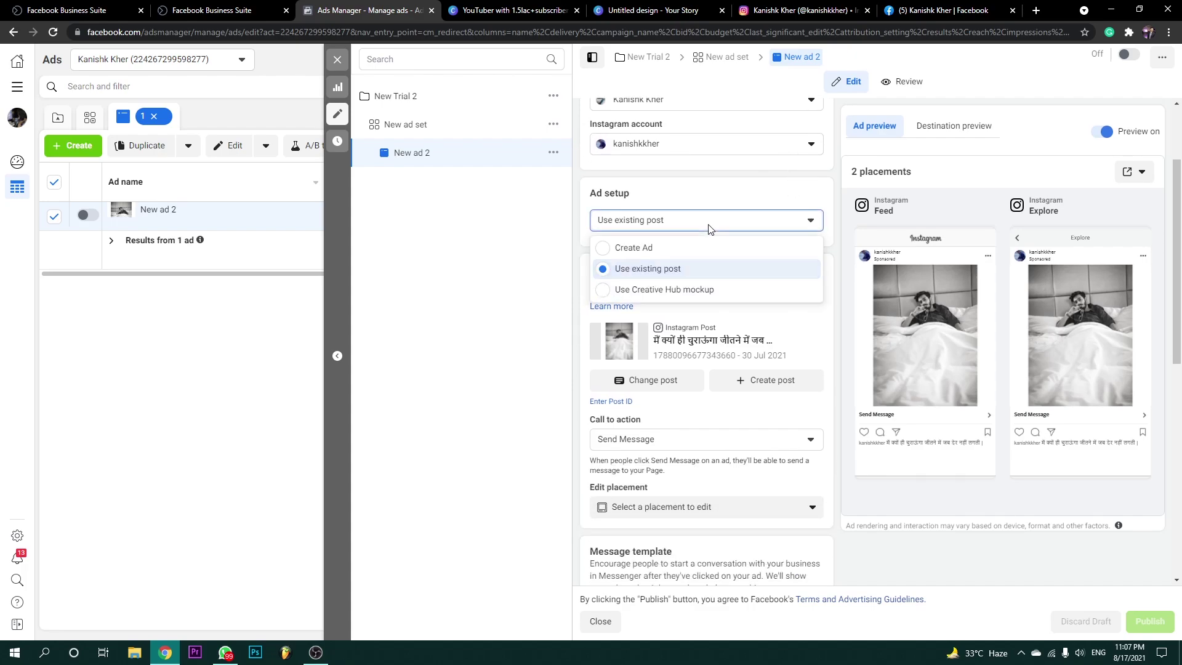
left_click(649, 269)
Choose the Instagram photo post dated 30 Jul 2021 as the creative for New ad 2.
left_click(648, 381)
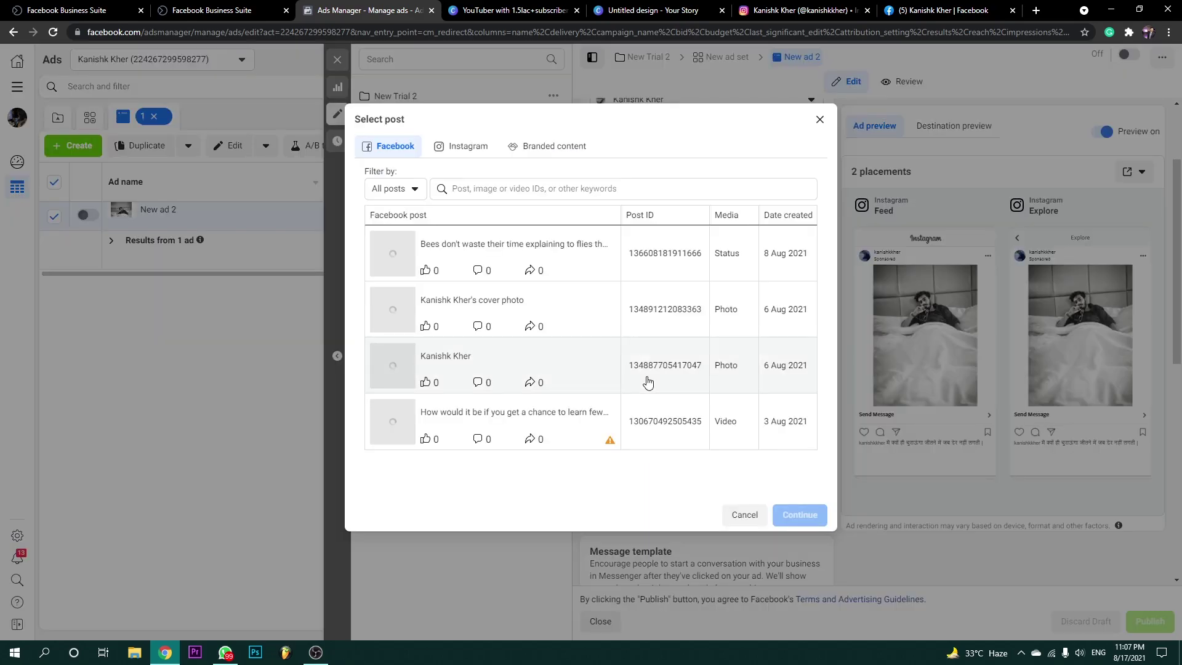
left_click(486, 155)
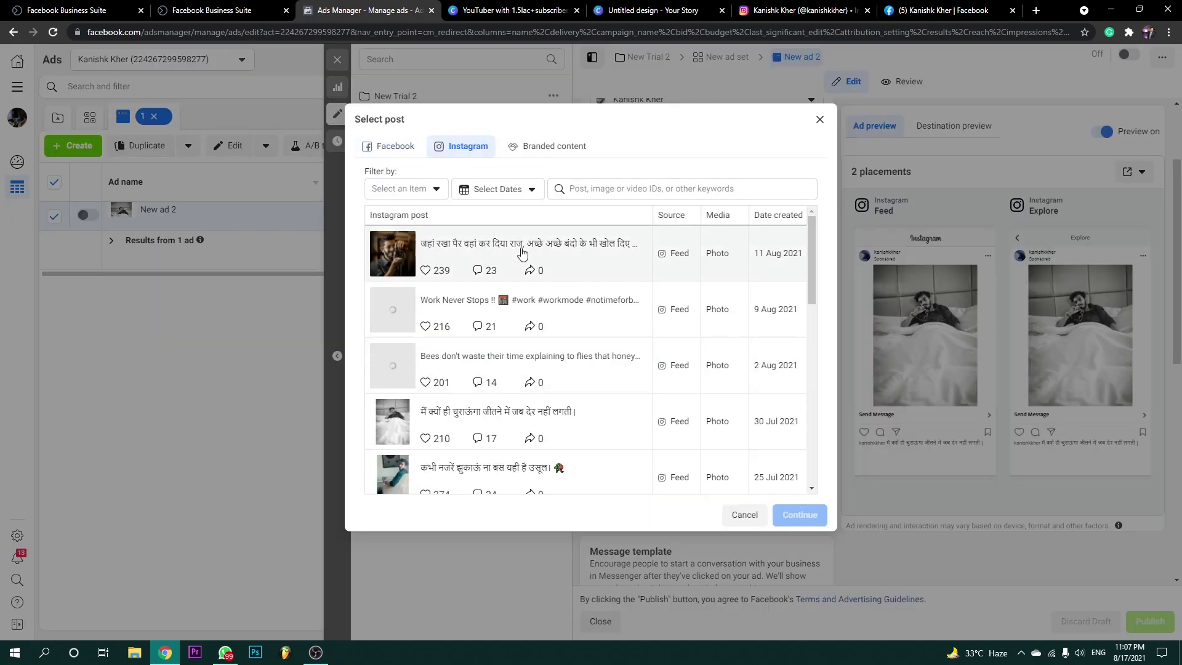
scroll(516, 289, "down", 10)
scroll(516, 299, "up", 10)
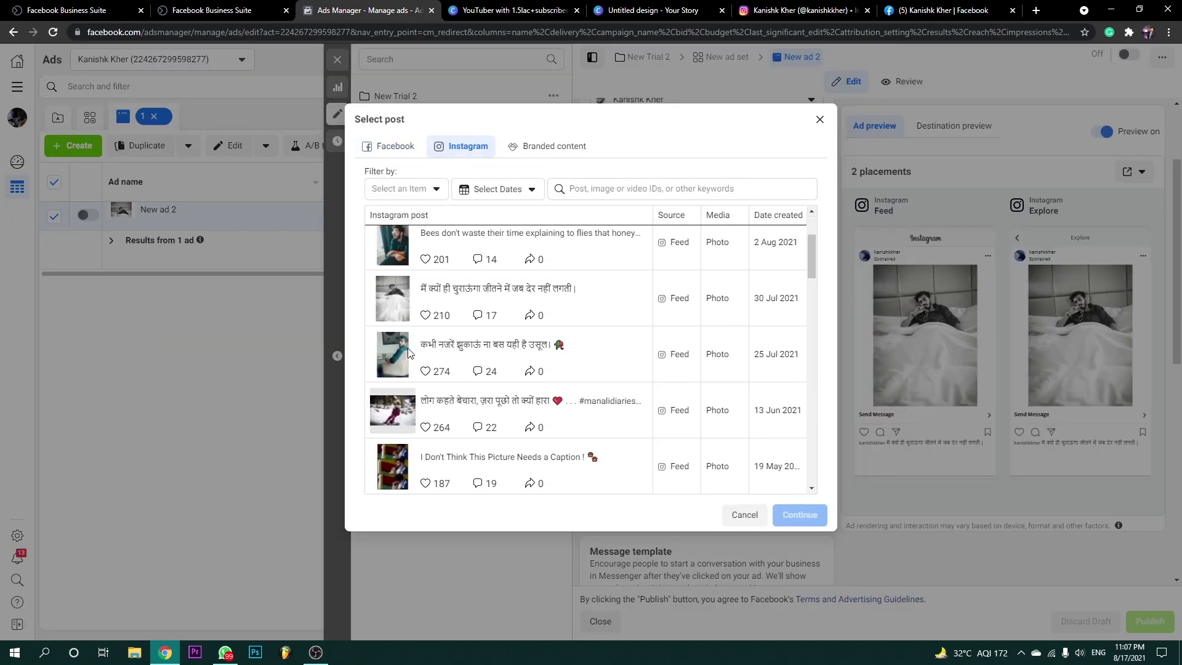
left_click(462, 298)
left_click(794, 514)
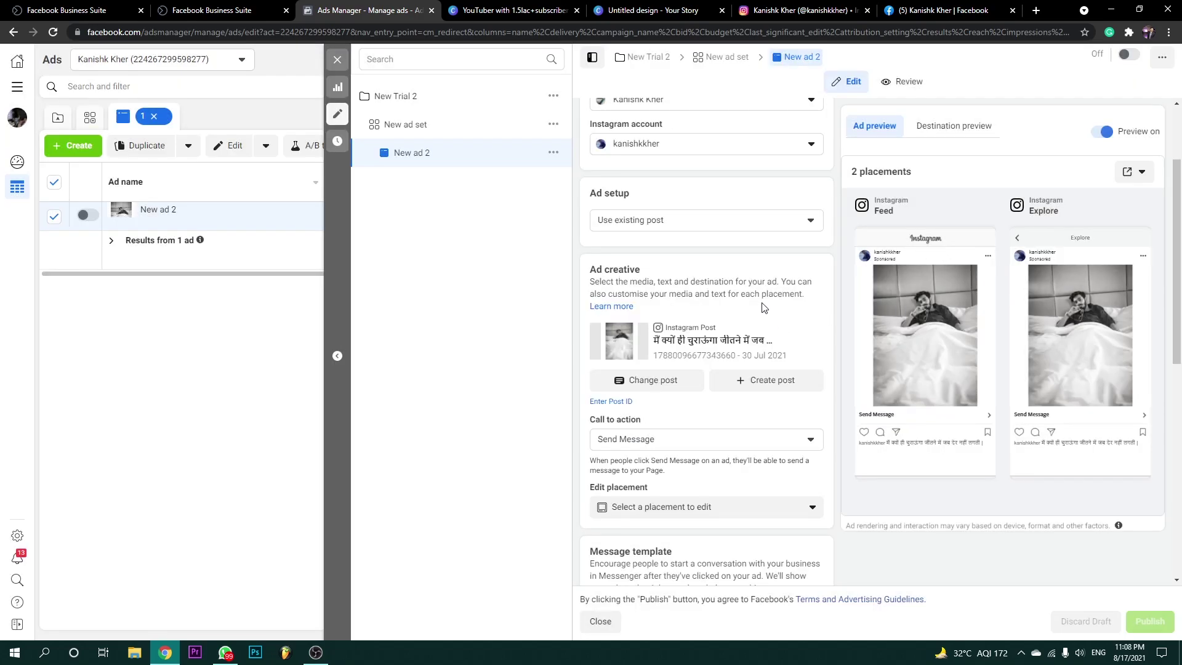
Review the call-to-action options for New ad 2 and select Send Message.
scroll(657, 308, "down", 3)
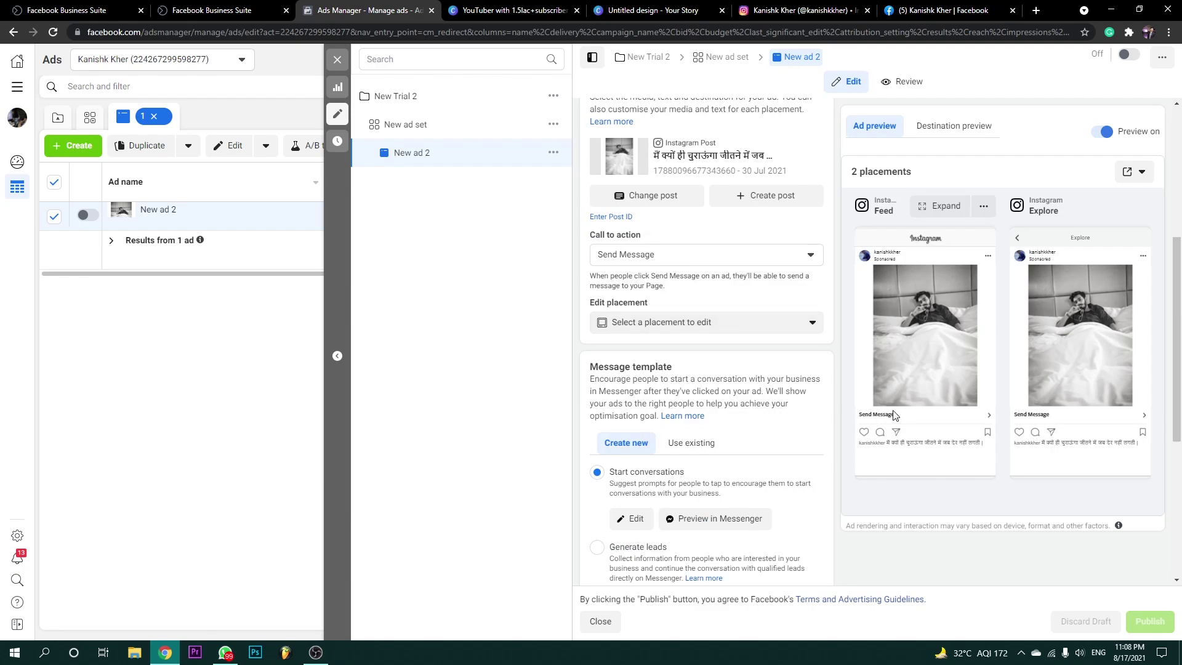
left_click(677, 257)
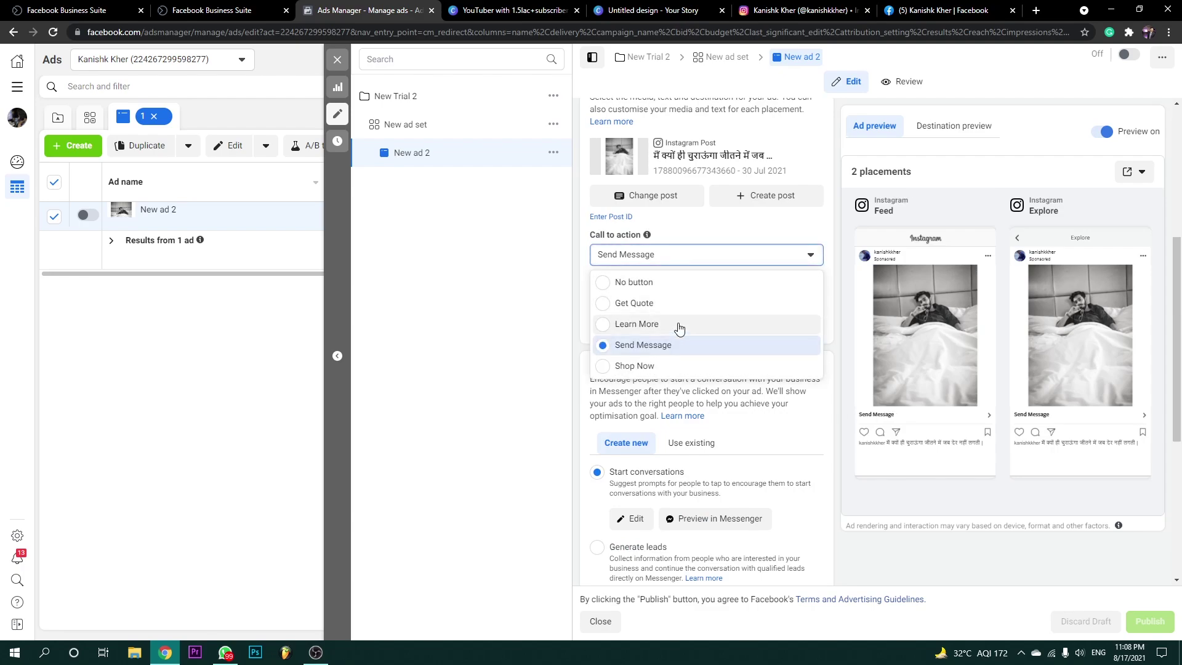
left_click(669, 258)
left_click(684, 261)
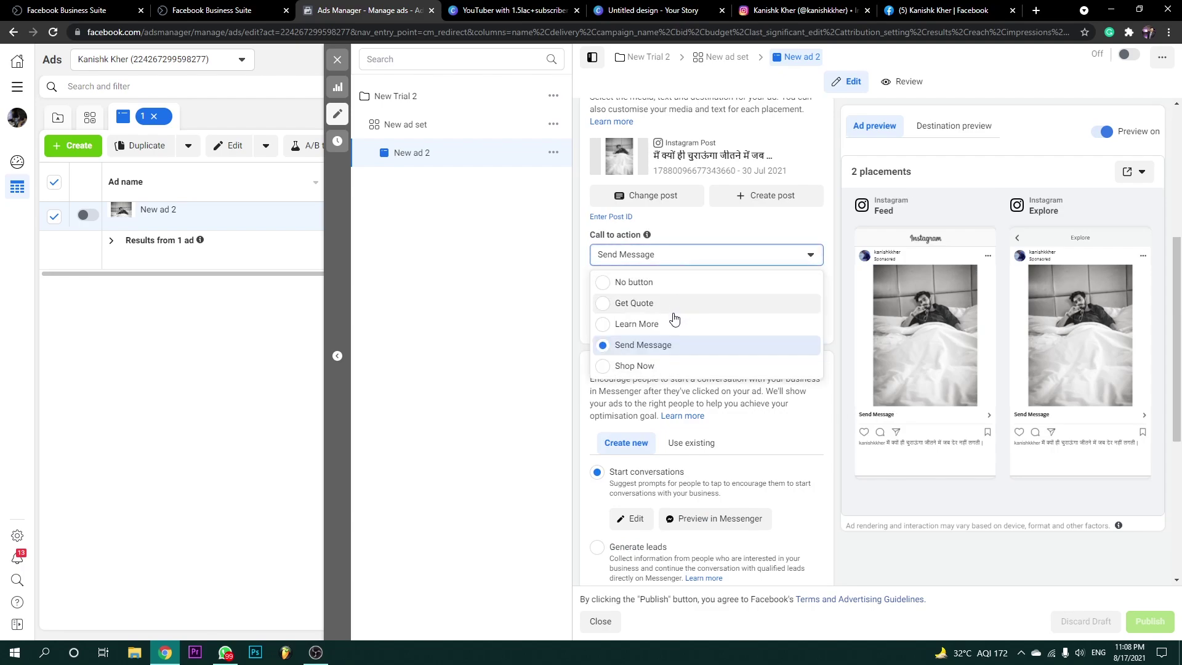
left_click(640, 346)
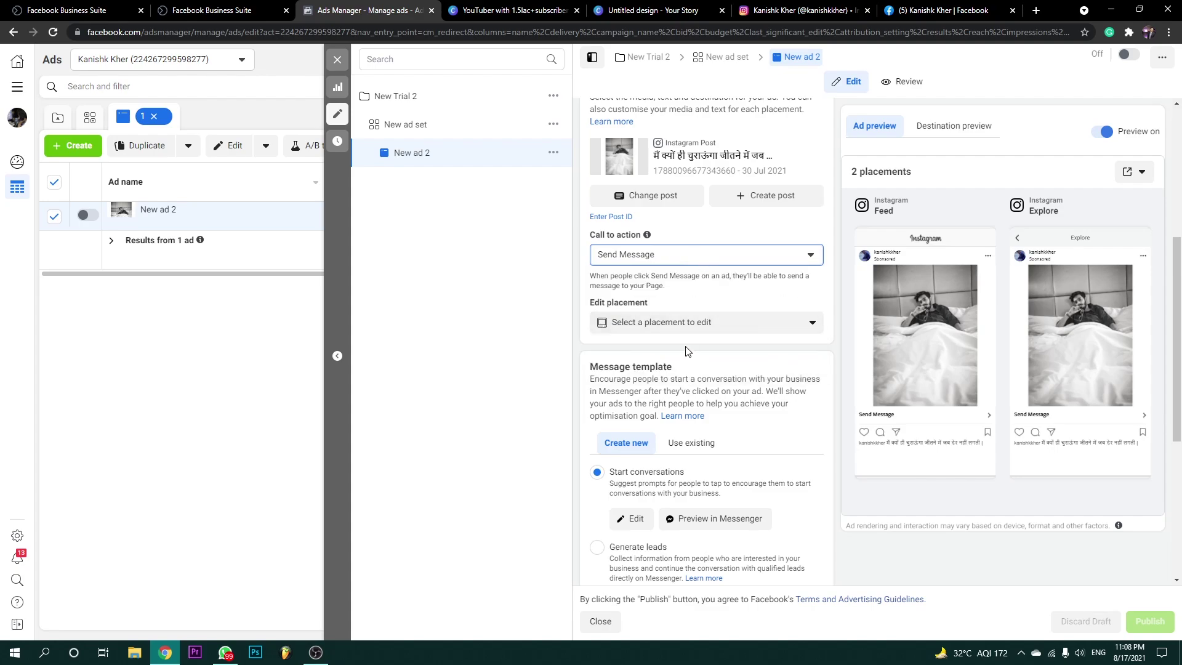
Examine the editable placements, message template choices and tracking settings of New ad 2.
left_click(713, 324)
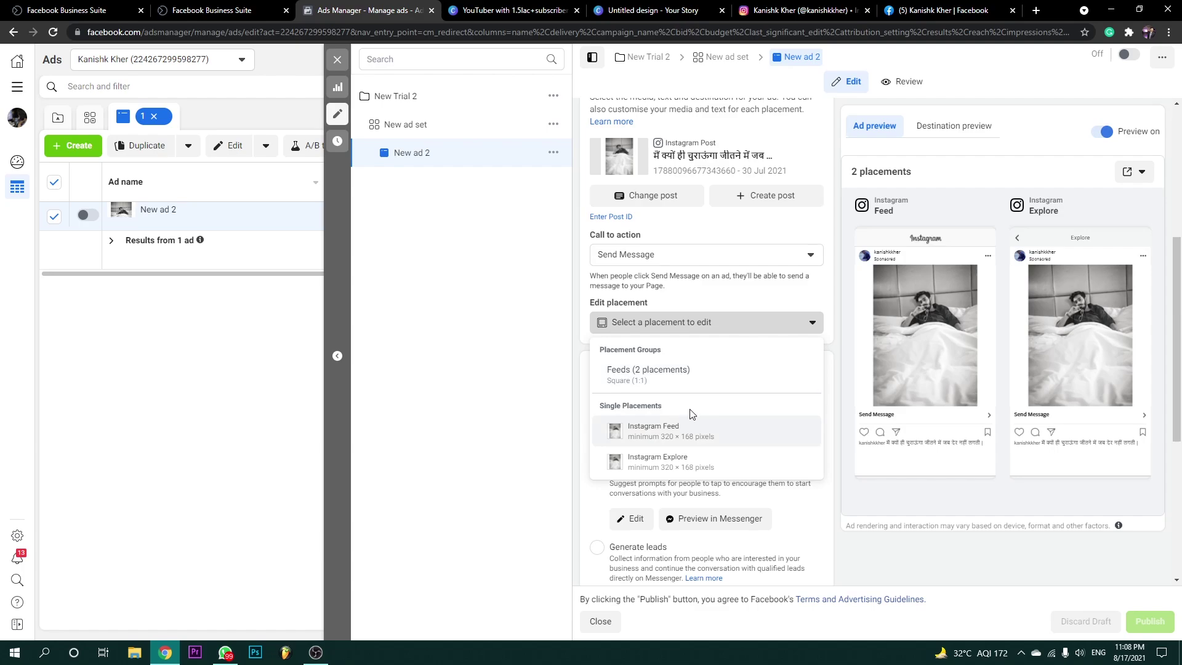
left_click(673, 321)
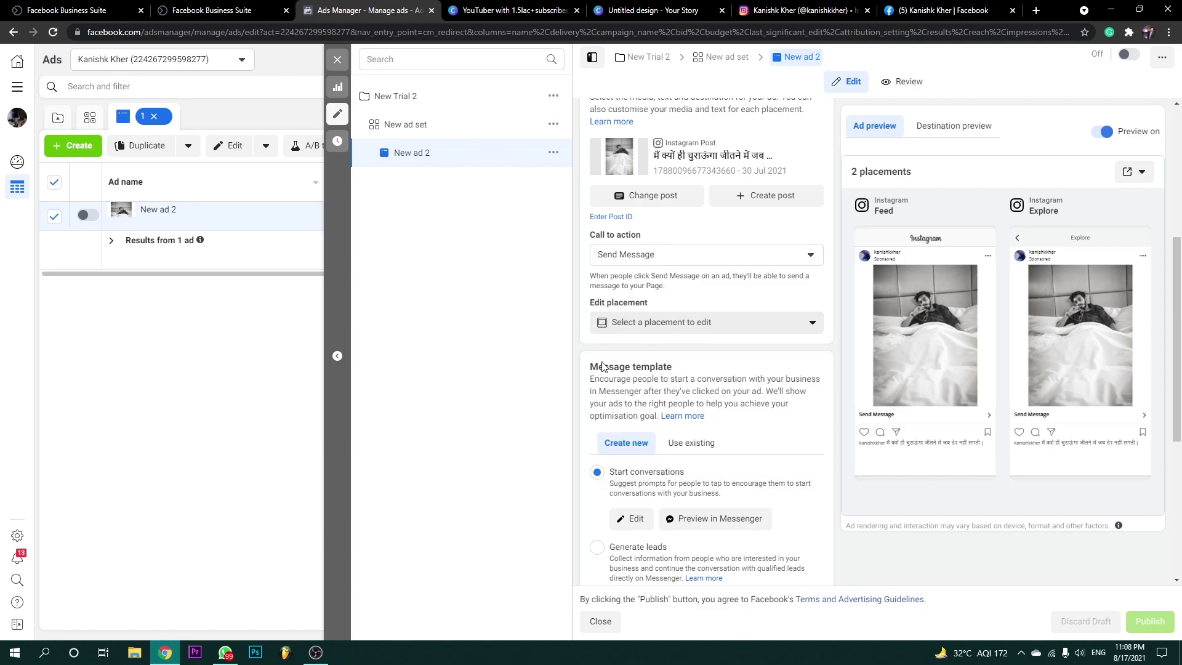
scroll(729, 347, "down", 2)
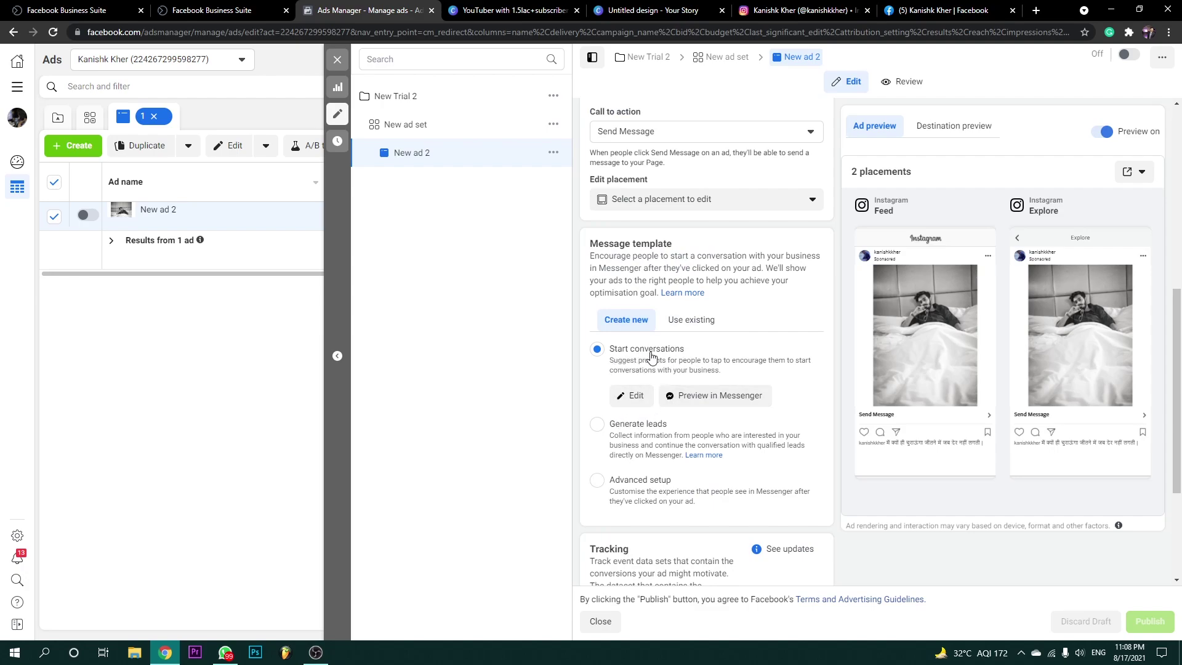
scroll(640, 449, "down", 3)
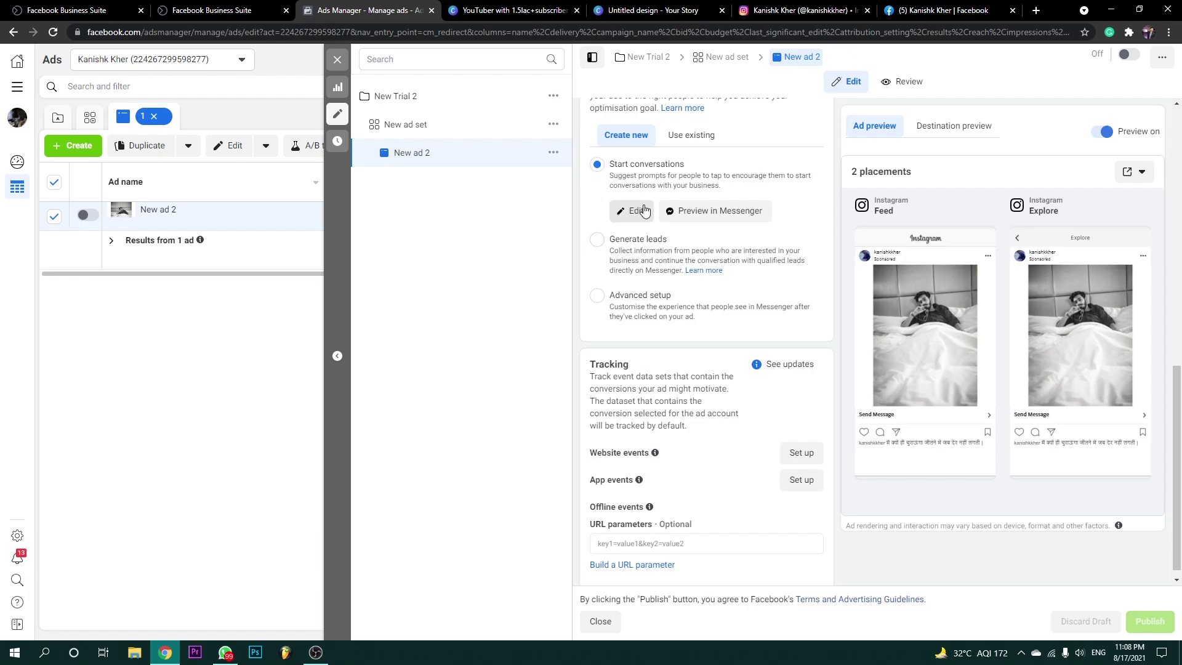
mouse_move(956, 207)
scroll(686, 334, "down", 1)
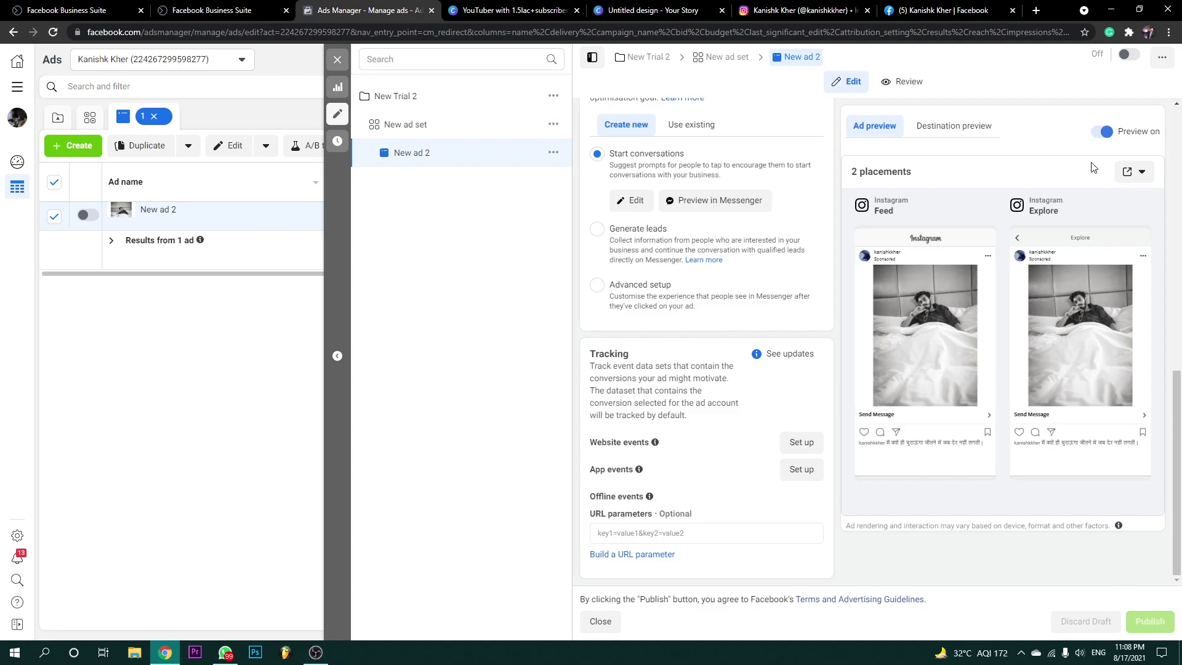
Close the ad editor and clear the campaign, ad set and ad selections to list all ads.
left_click(338, 61)
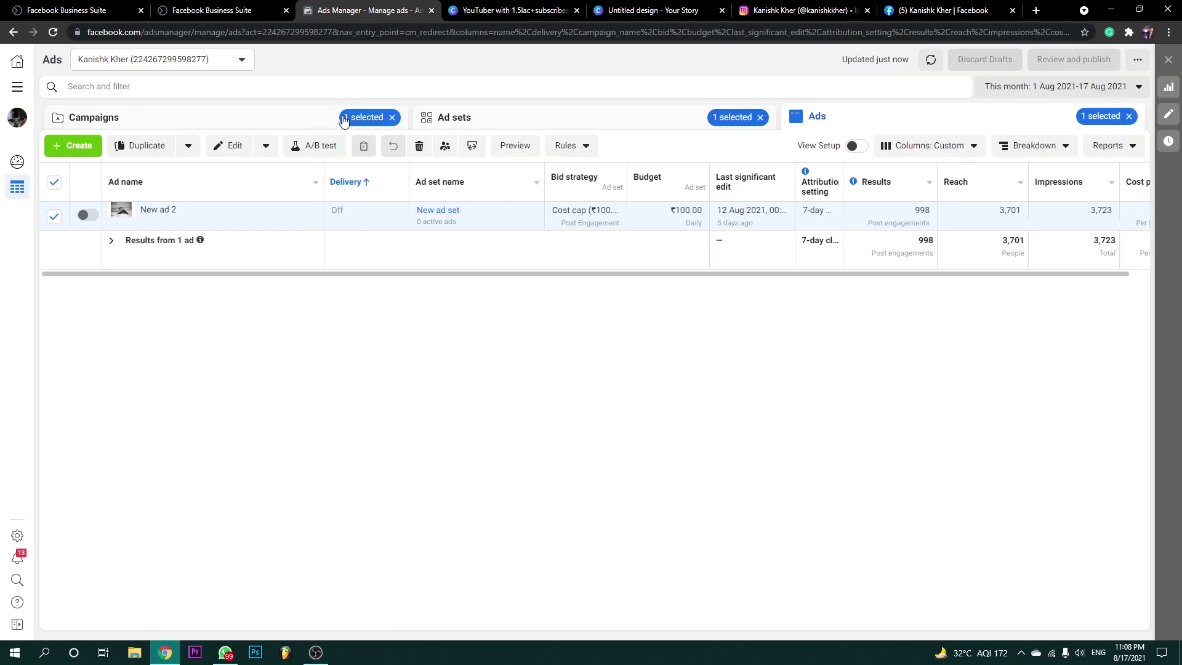
left_click(391, 117)
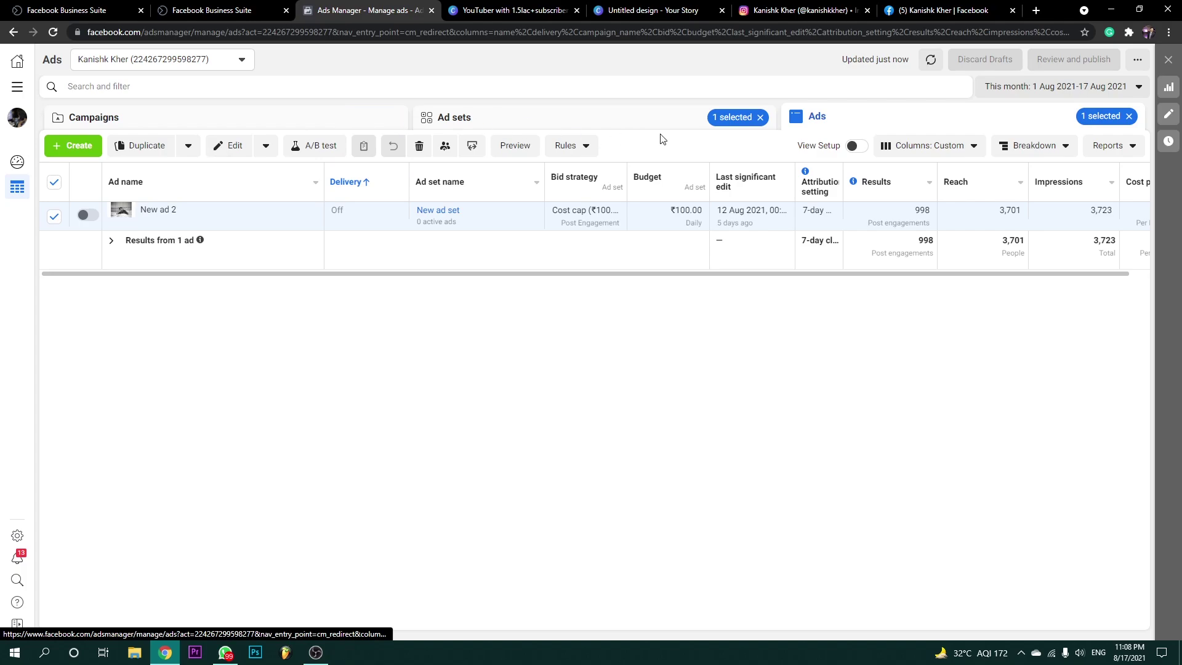
left_click(759, 117)
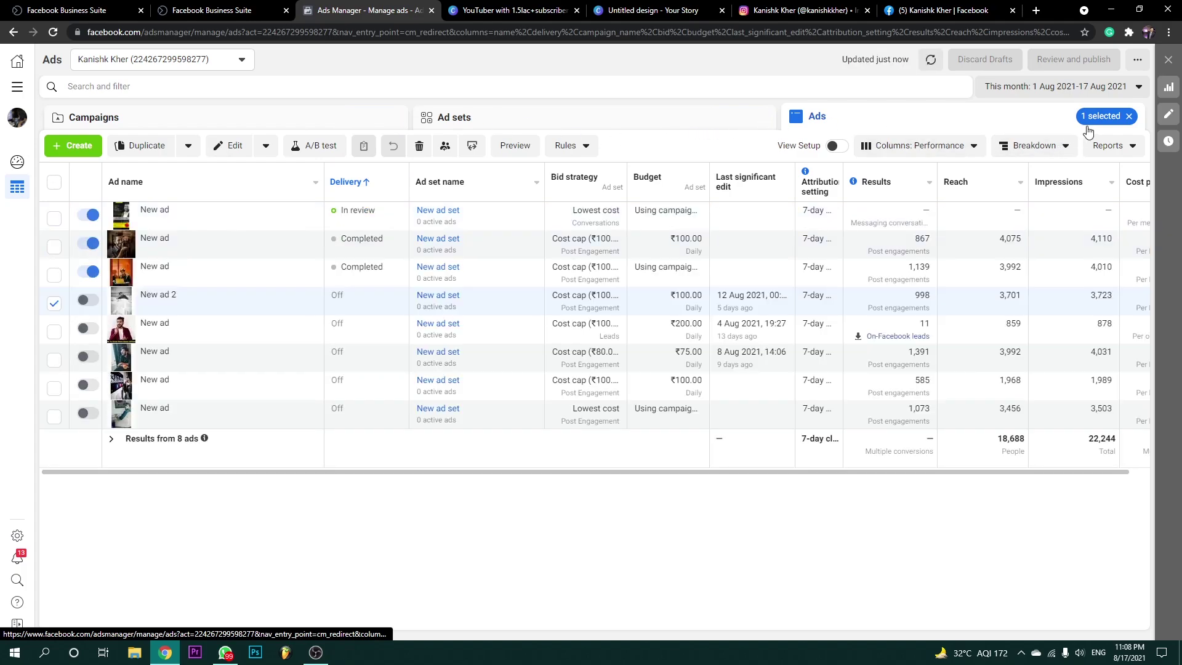
left_click(1129, 116)
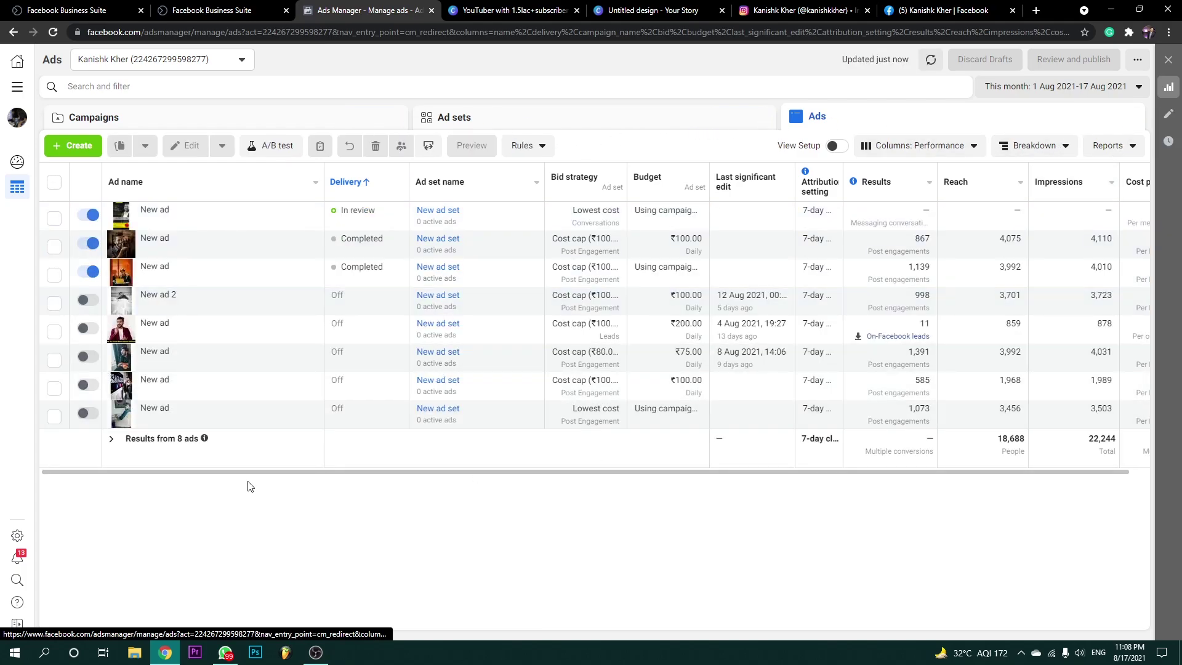
Turn off the ad in review and the two completed ads in the ads list.
left_click(90, 215)
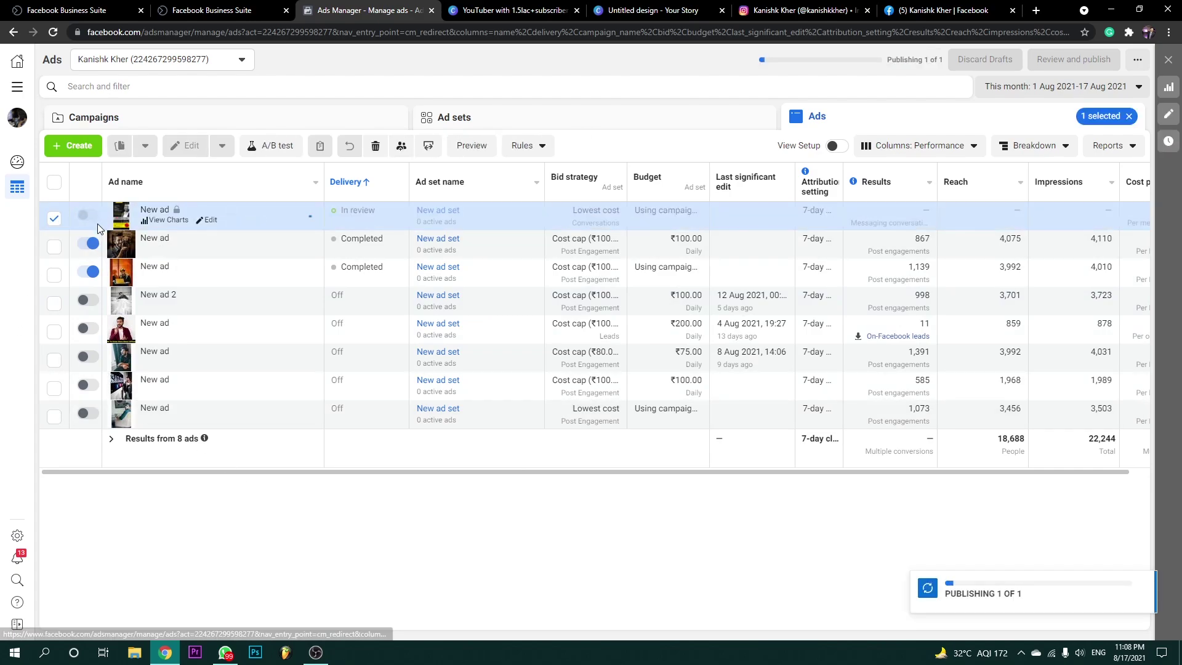
left_click(89, 244)
left_click(89, 271)
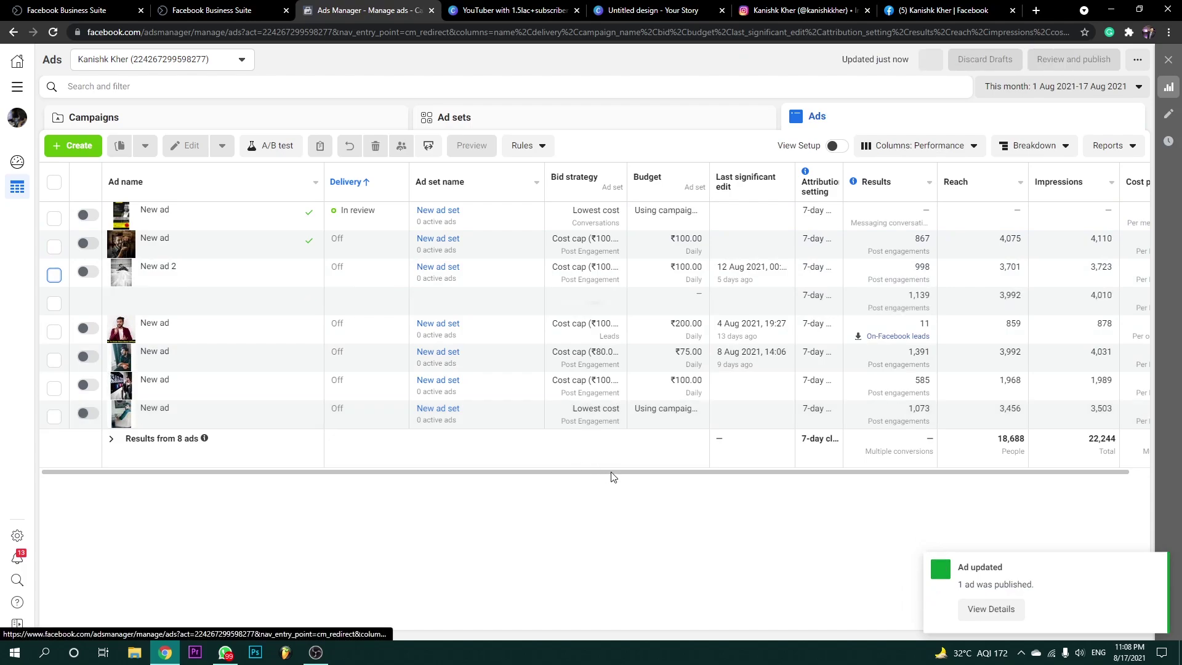
Examine the delivery status of the new workshop ad and the performance columns through amount spent and end date.
left_click(348, 211)
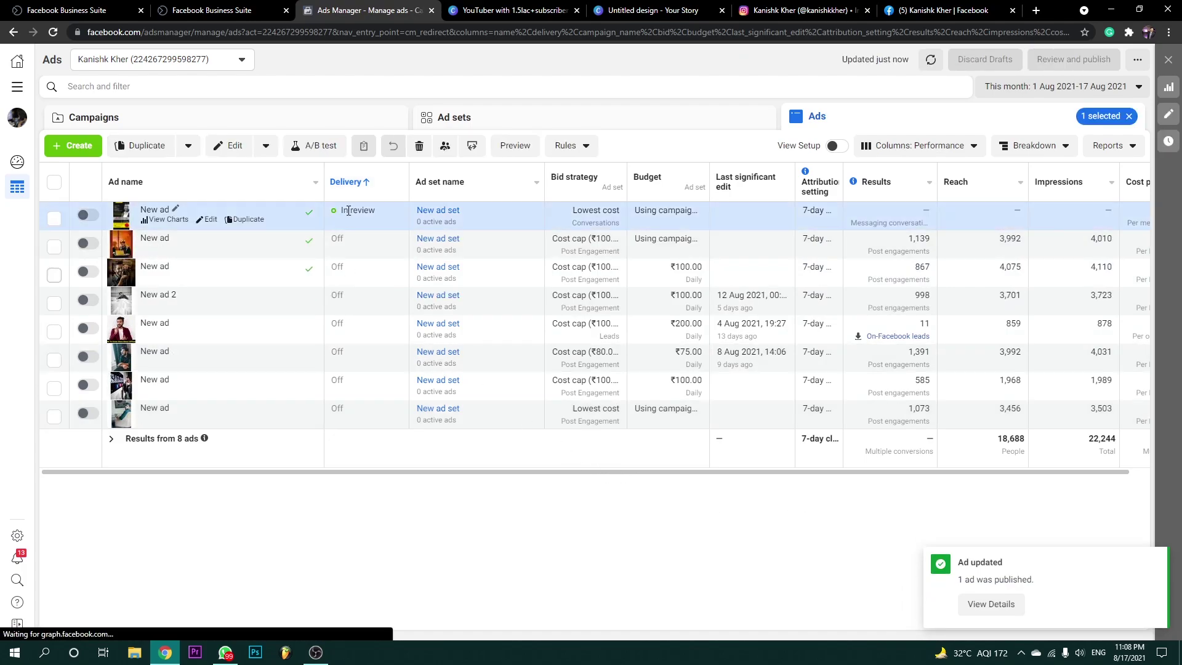
triple_click(348, 211)
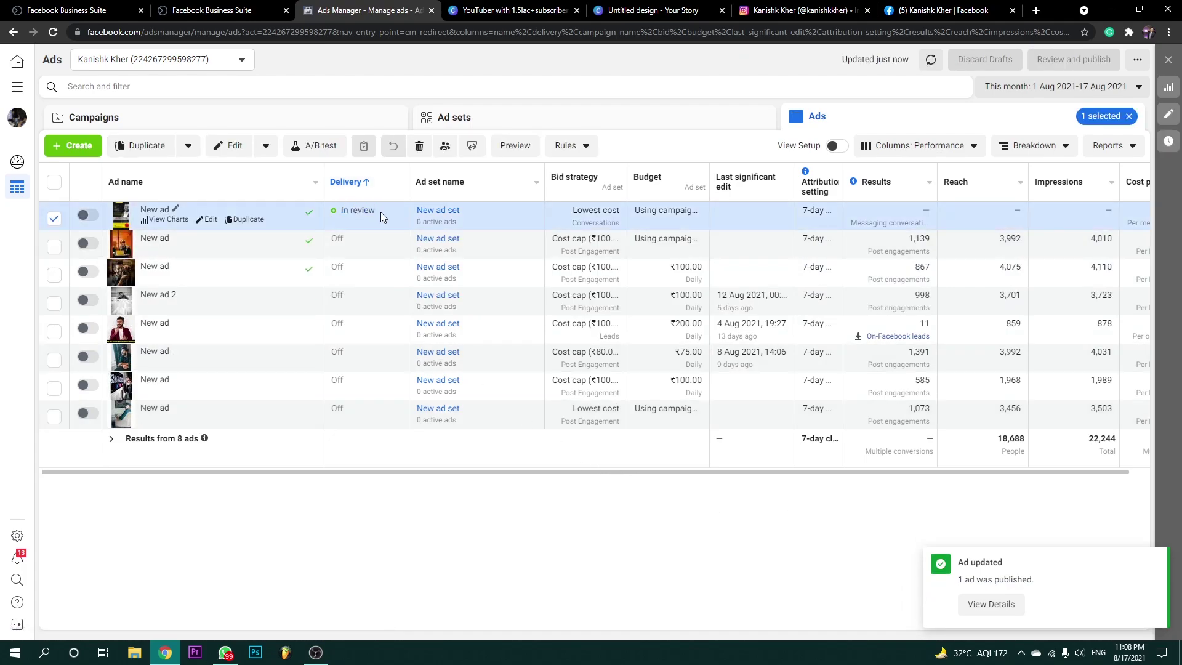
left_click_drag(586, 474, 975, 472)
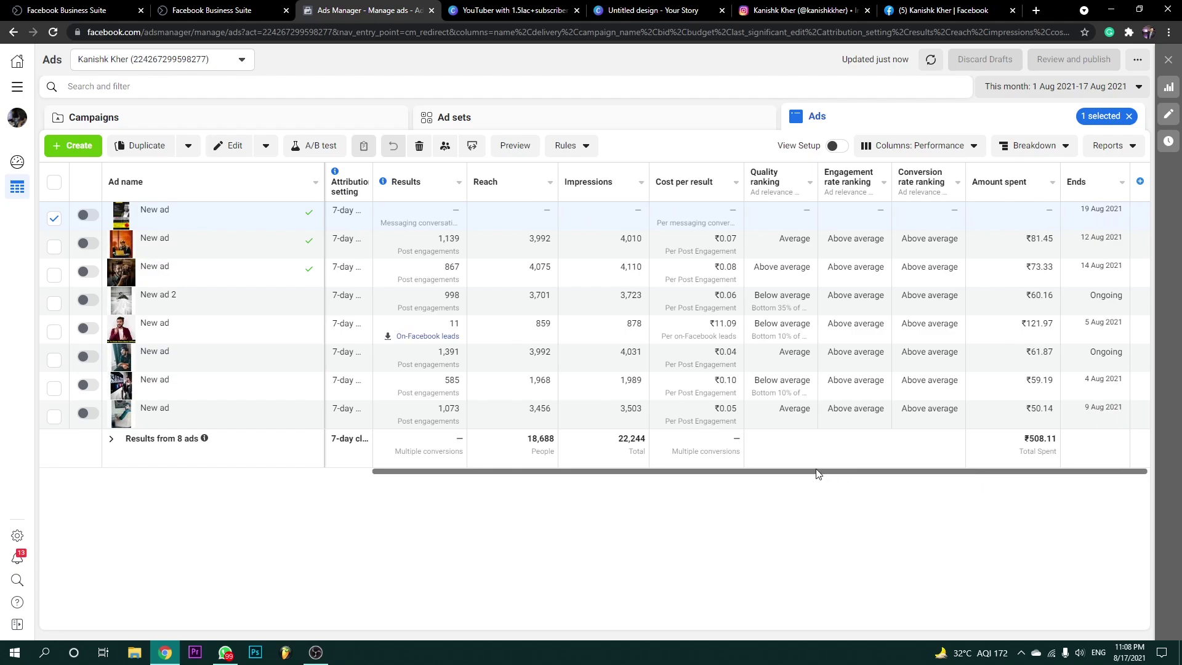
left_click_drag(817, 474, 25, 212)
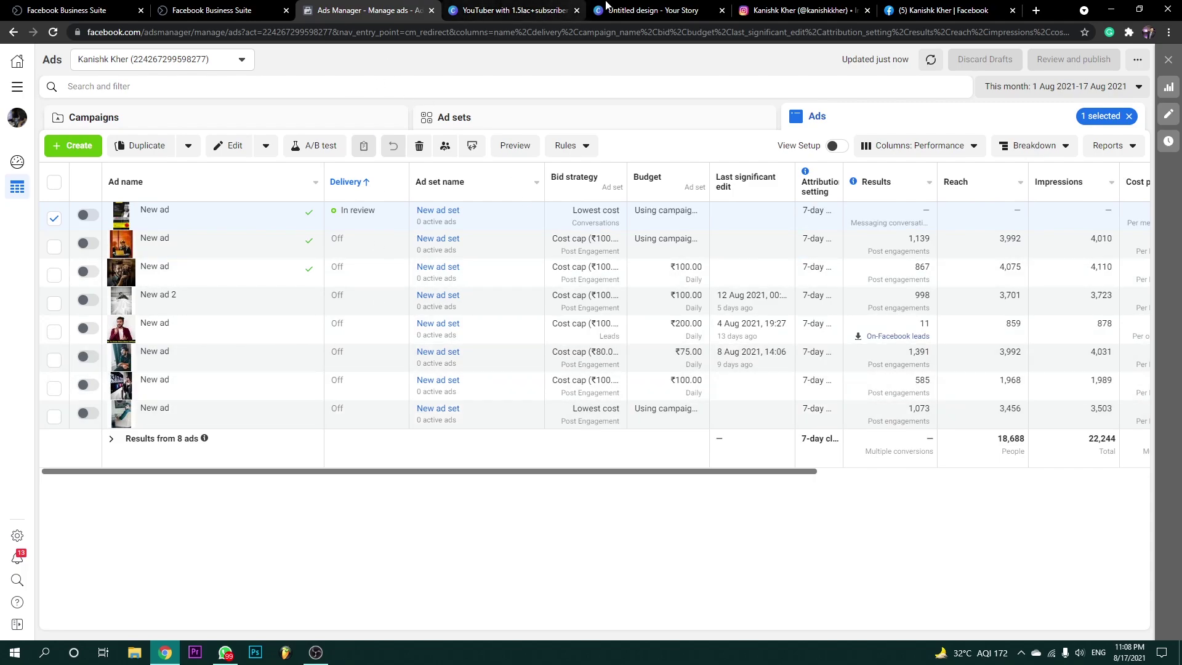
Switch to Canva to view the free public speaking workshop story design, and return to the ads list in Ads Manager.
left_click(626, 6)
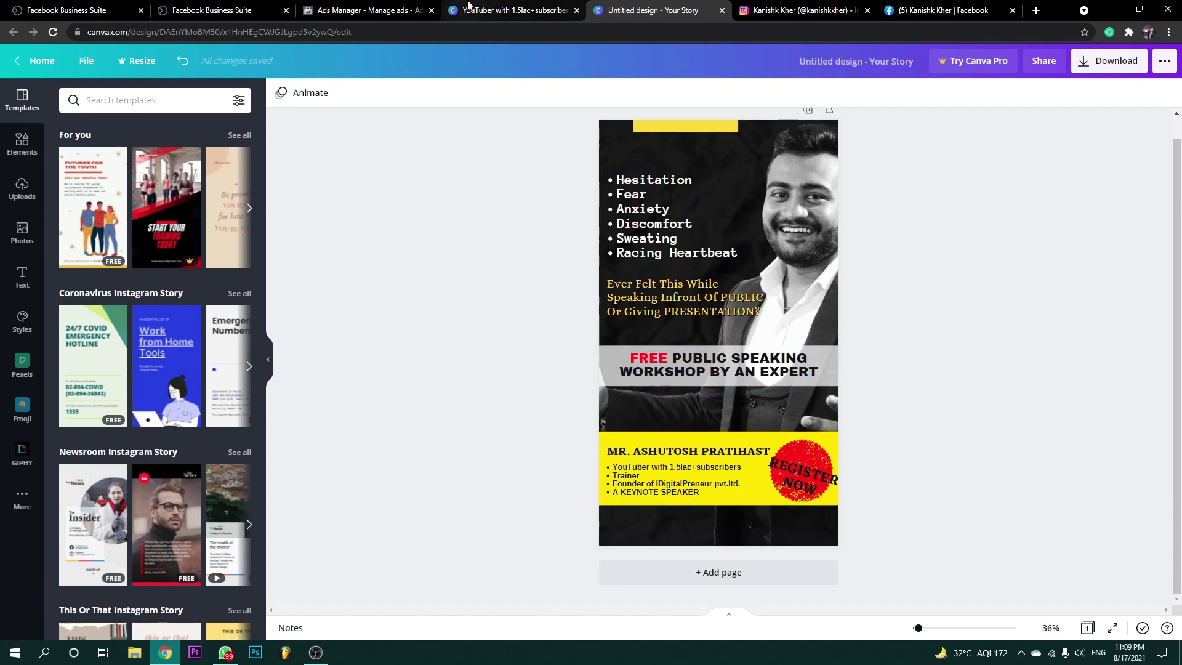
left_click(364, 10)
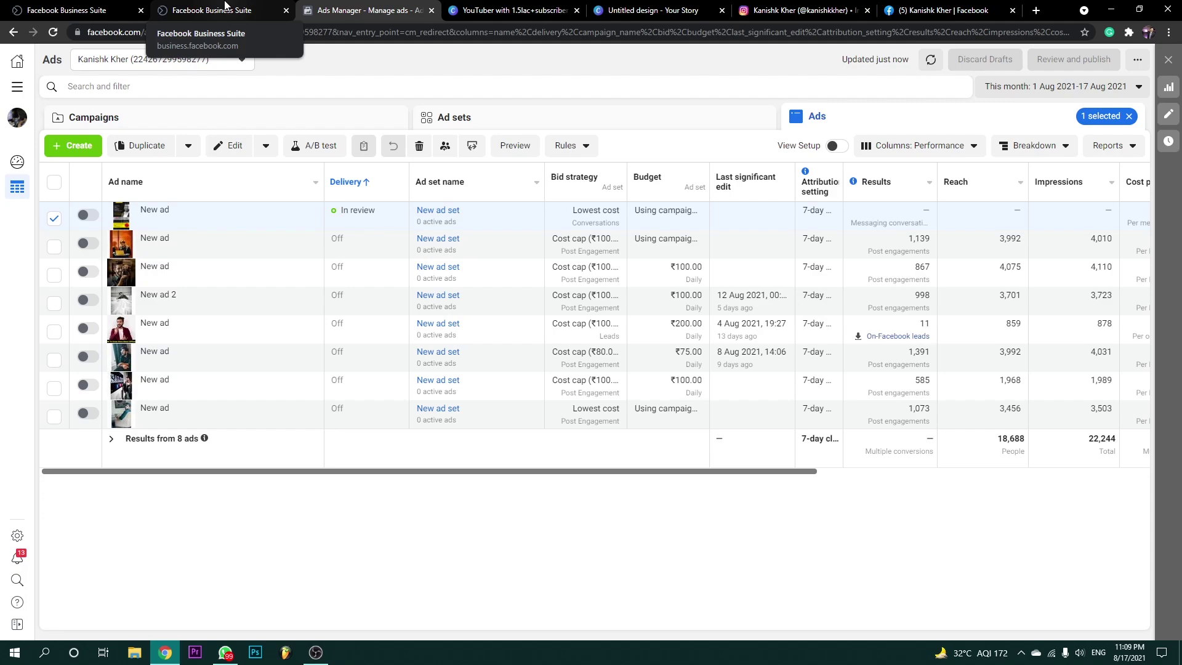
mouse_move(174, 213)
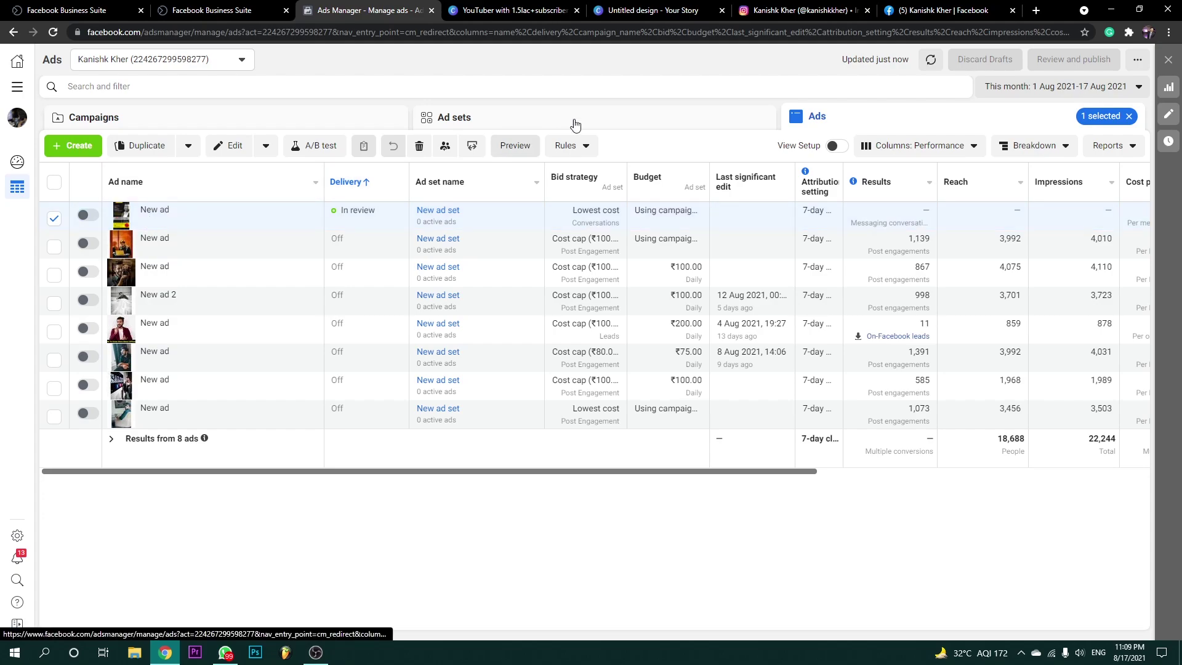
Switch to Instagram to view the camera portrait post on the own profile, and return to the ads list in Ads Manager.
left_click(800, 10)
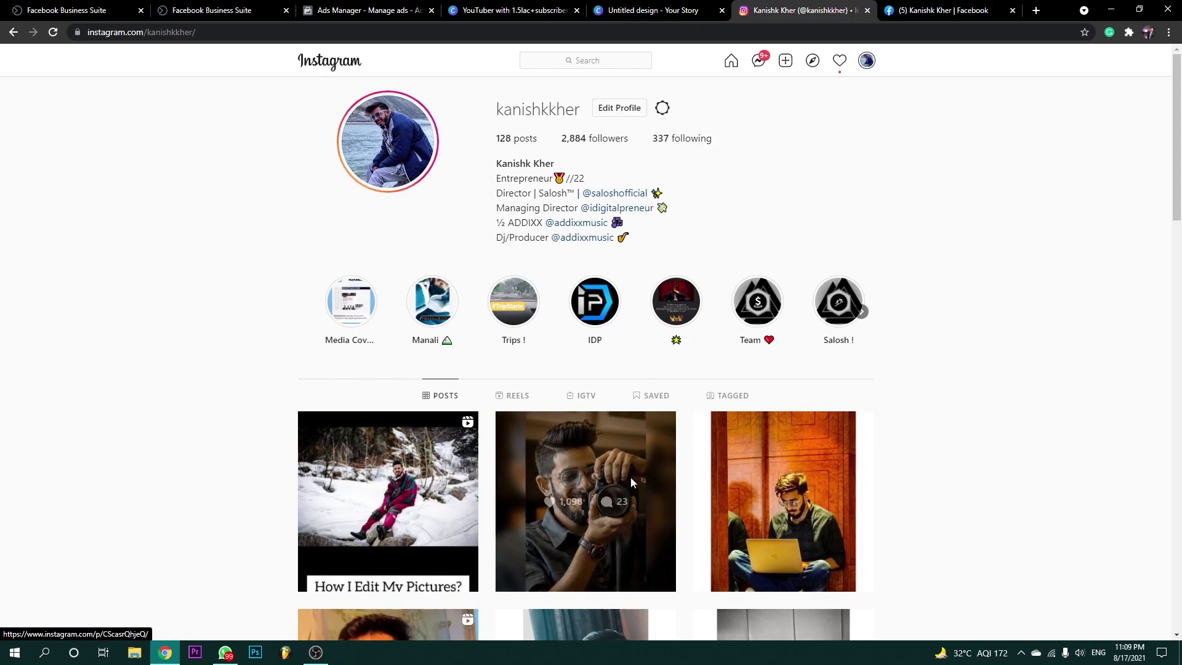
left_click(578, 477)
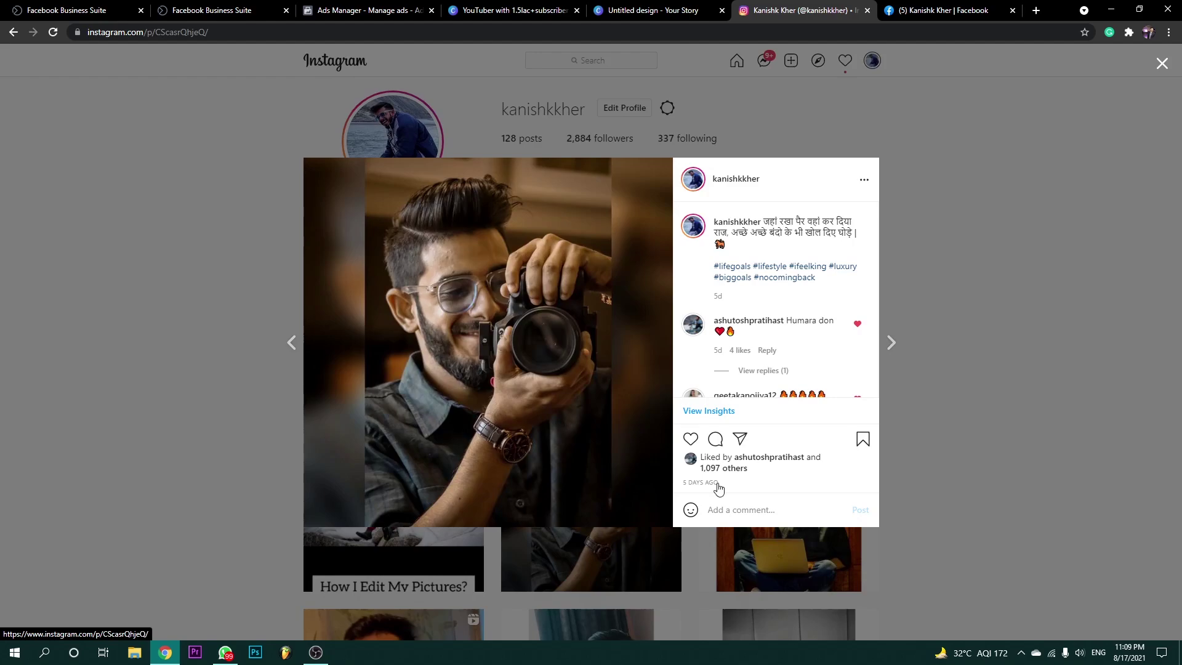
left_click(961, 238)
left_click(689, 6)
left_click(471, 6)
left_click(355, 6)
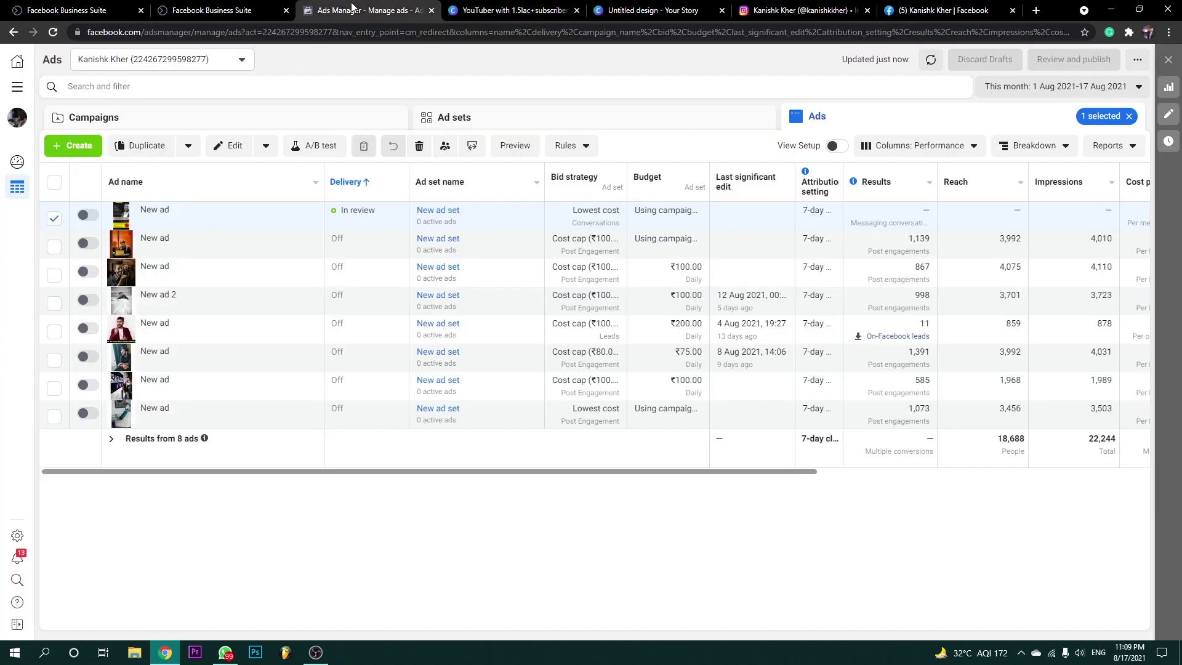
left_click(228, 6)
left_click(323, 7)
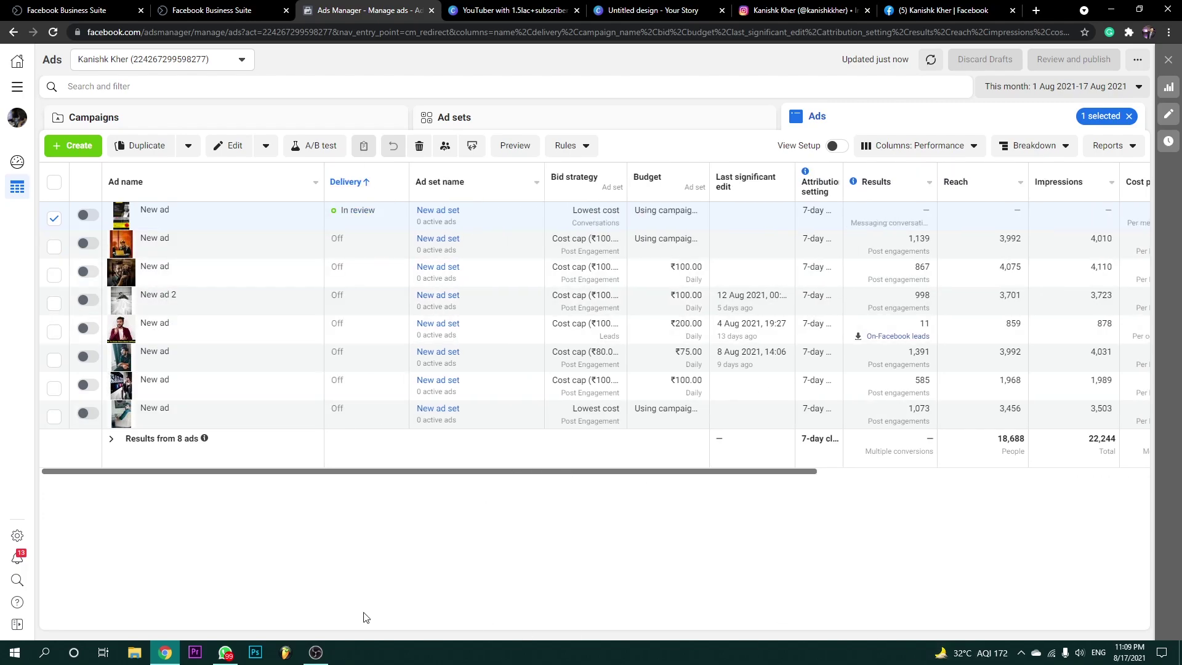
left_click(325, 653)
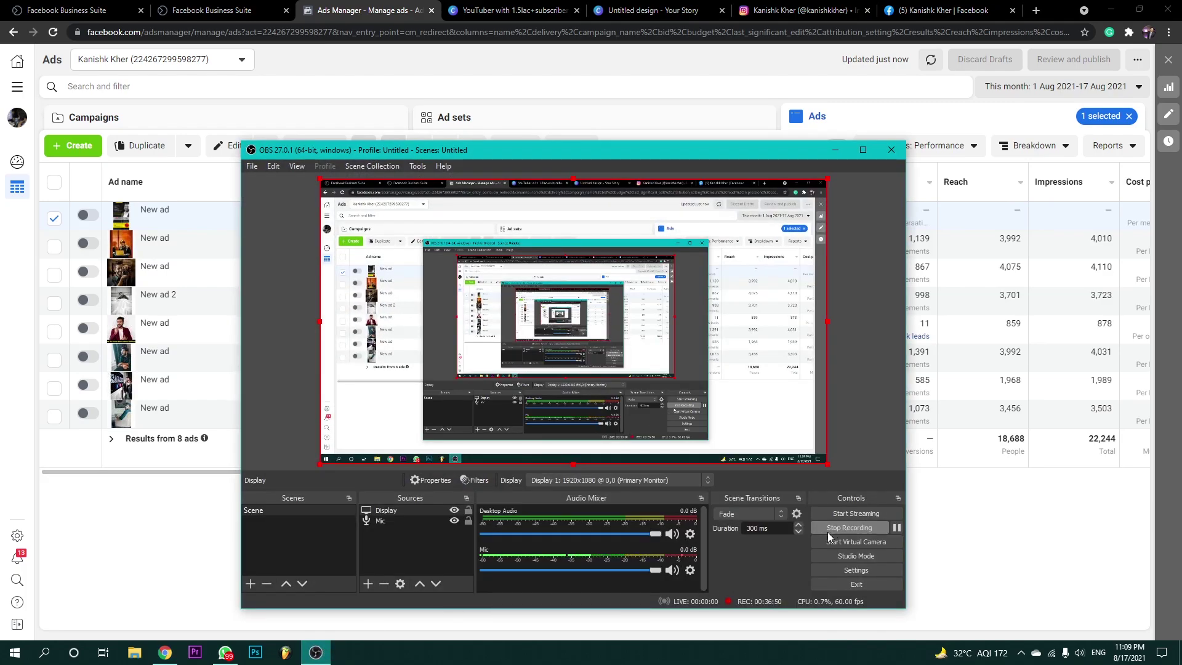